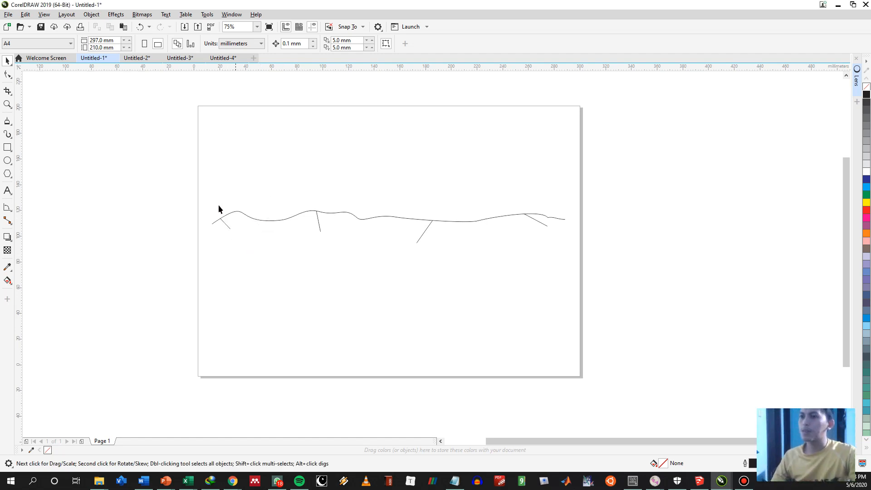
click(220, 219)
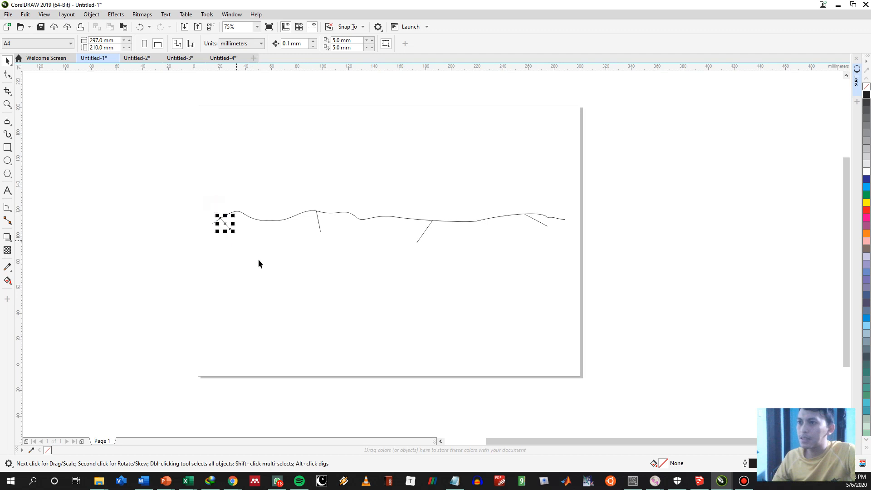
click(268, 265)
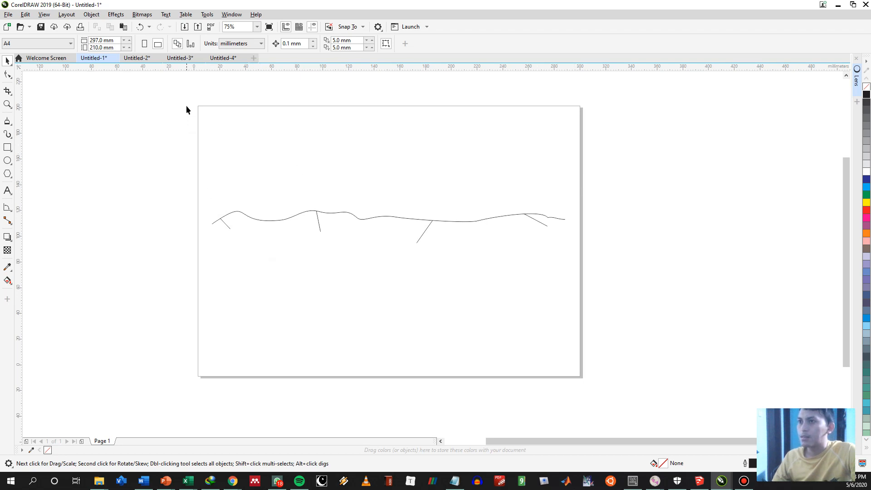
drag(195, 102, 568, 327)
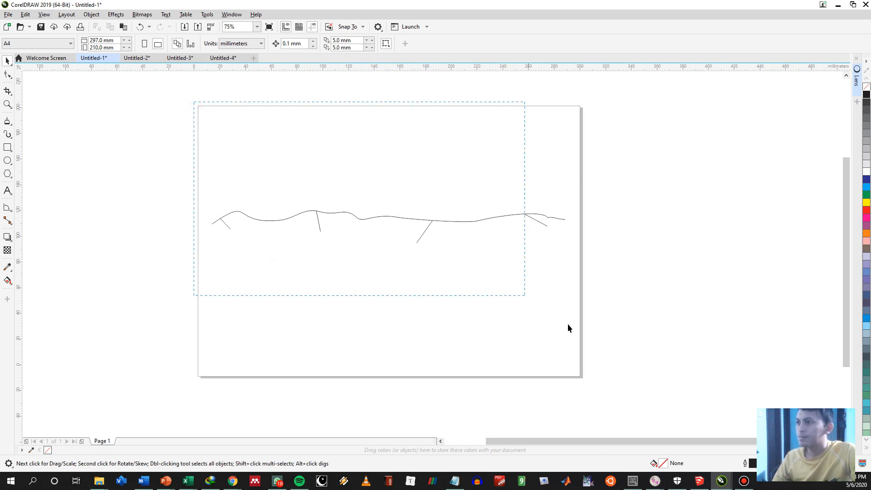
drag(582, 388, 585, 380)
click(216, 184)
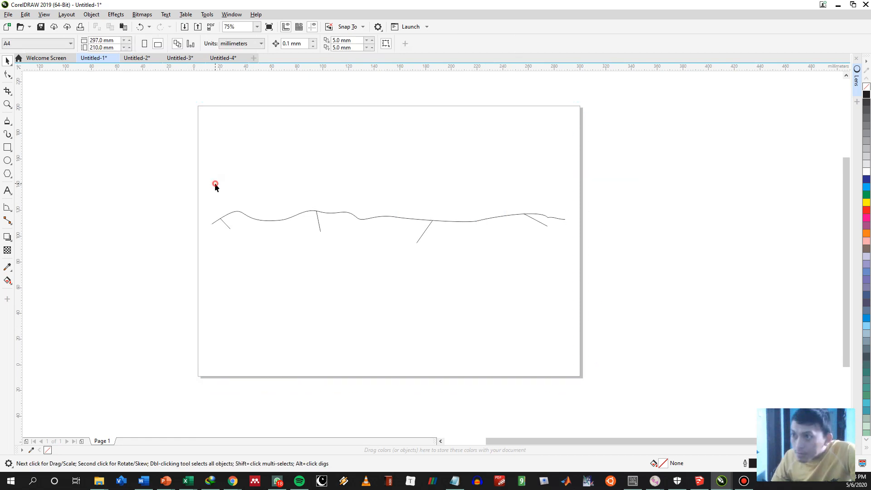
click(227, 225)
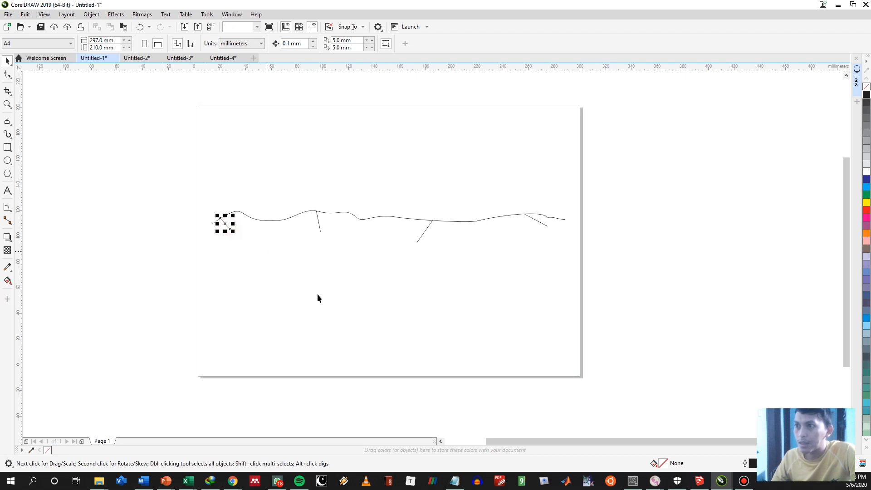
click(236, 229)
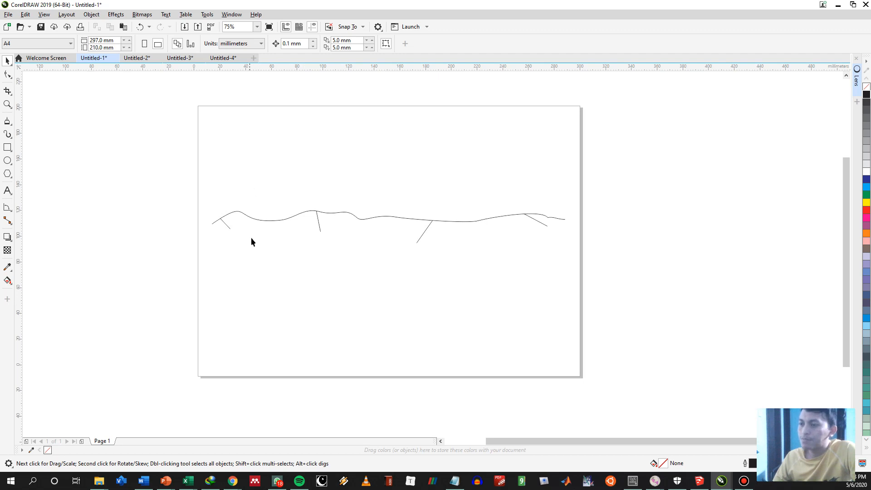
click(226, 227)
click(522, 229)
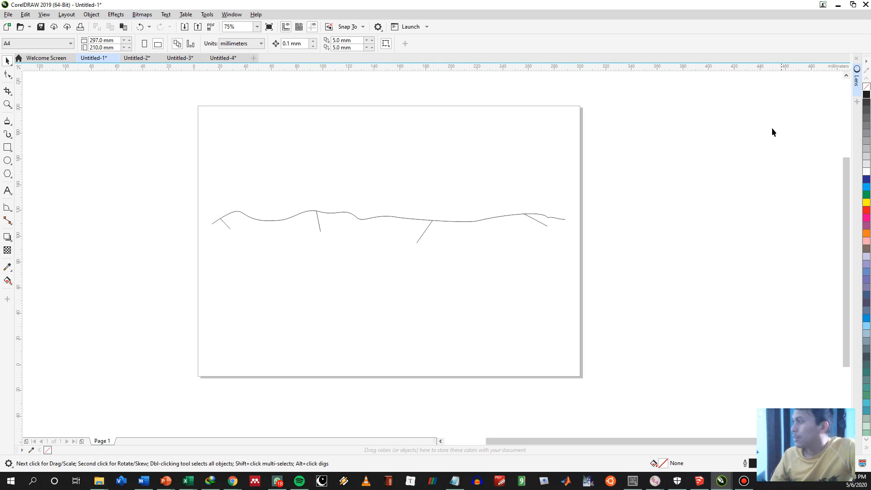
click(255, 15)
key(Escape)
click(227, 15)
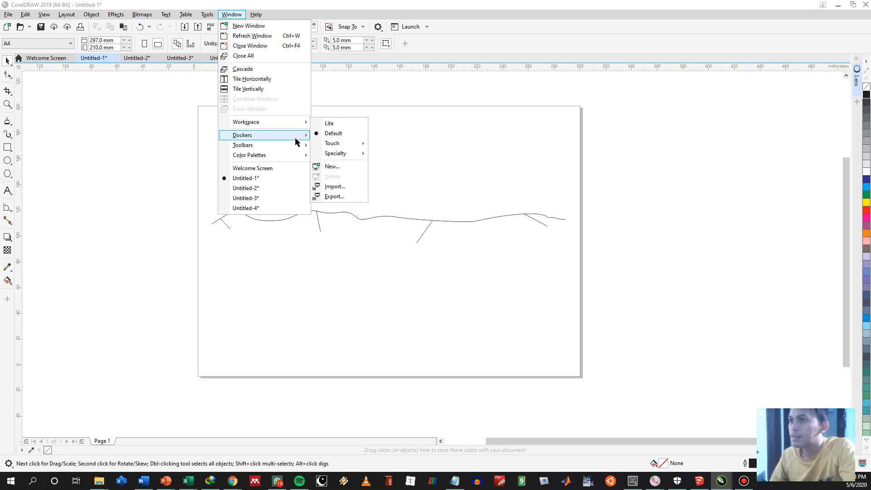
mouse_move(299, 136)
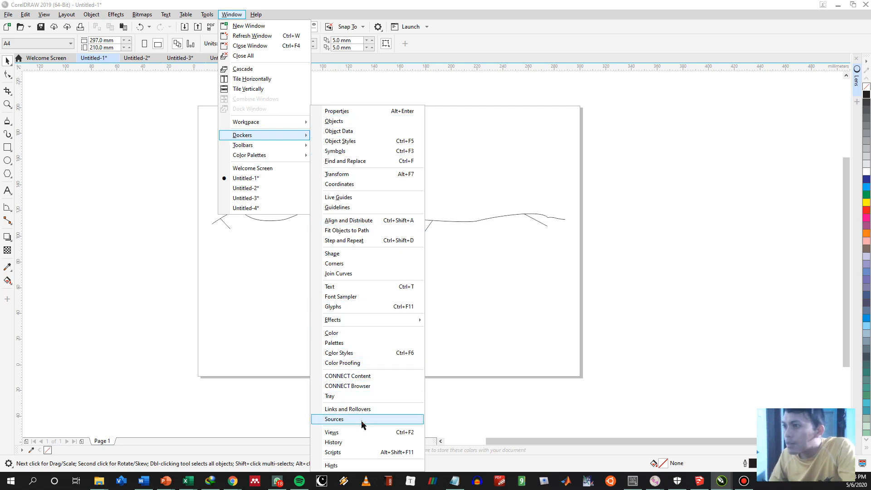
mouse_move(280, 149)
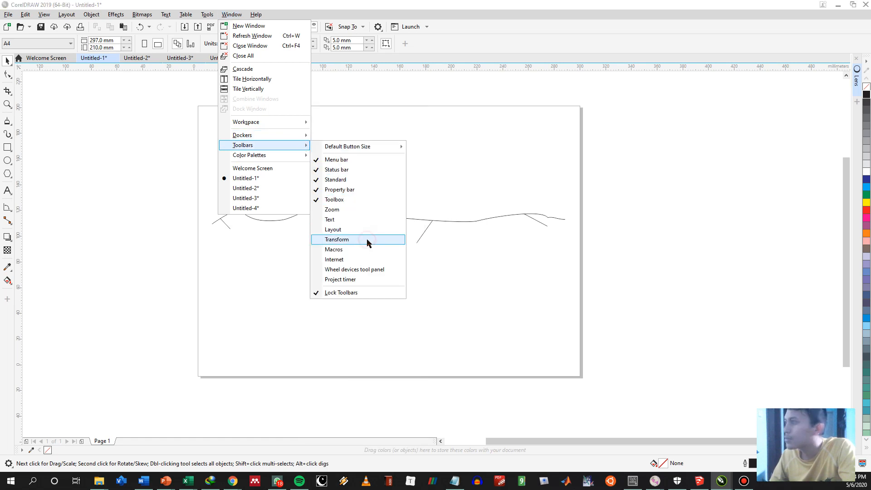
click(461, 241)
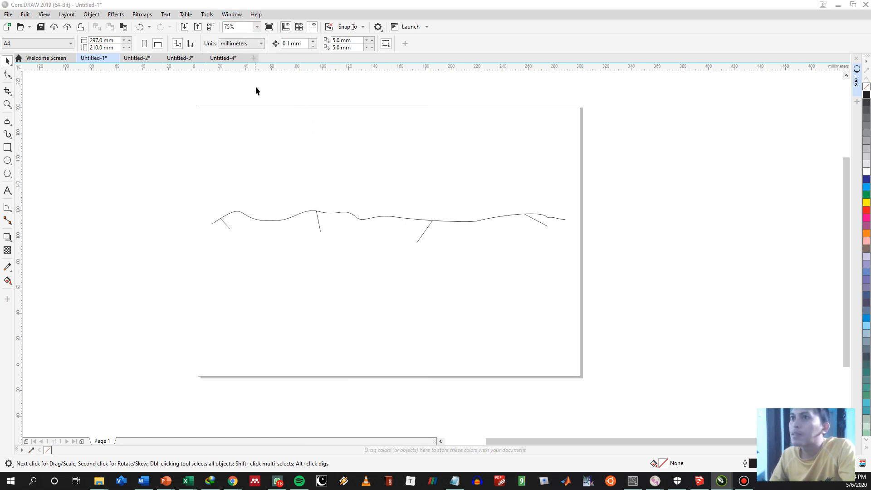
Open the Transform docker and dock it in the same group as the Lens docker.
click(232, 14)
mouse_move(263, 135)
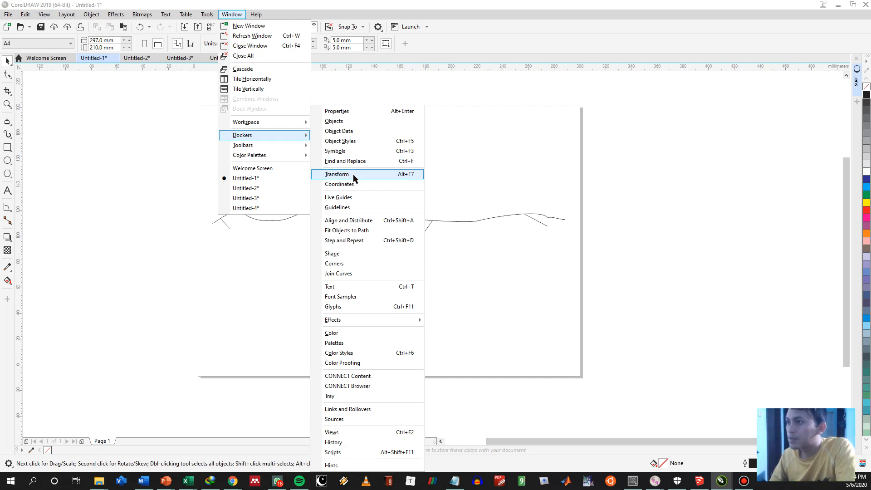
click(353, 175)
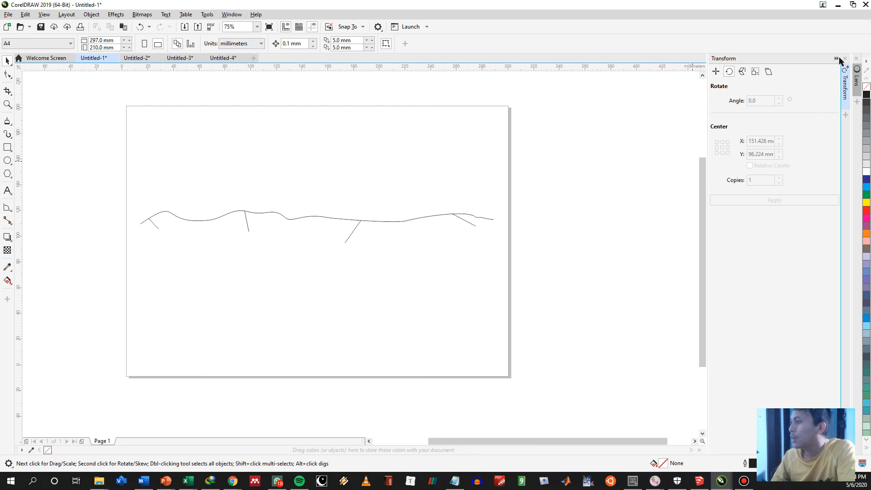
drag(843, 81, 856, 129)
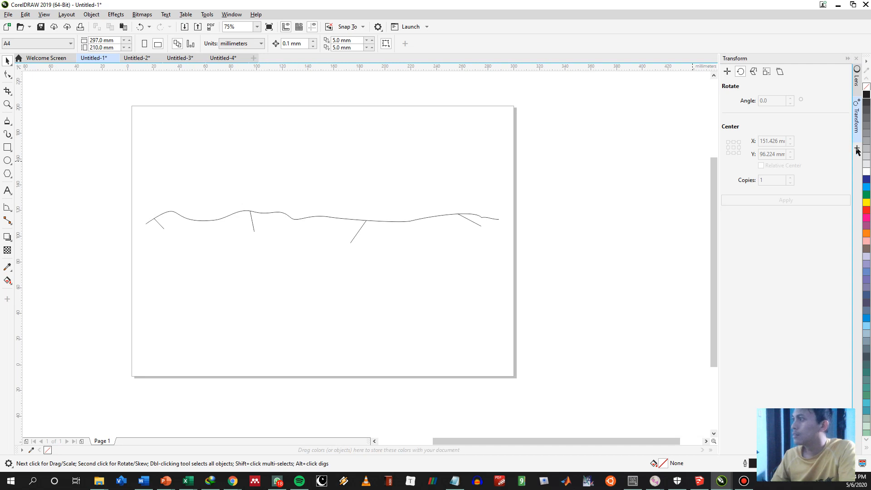
click(856, 148)
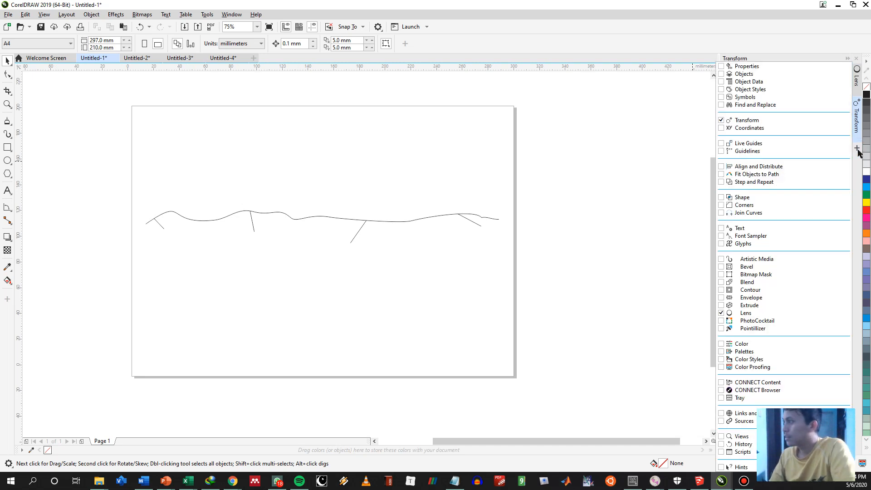
click(721, 82)
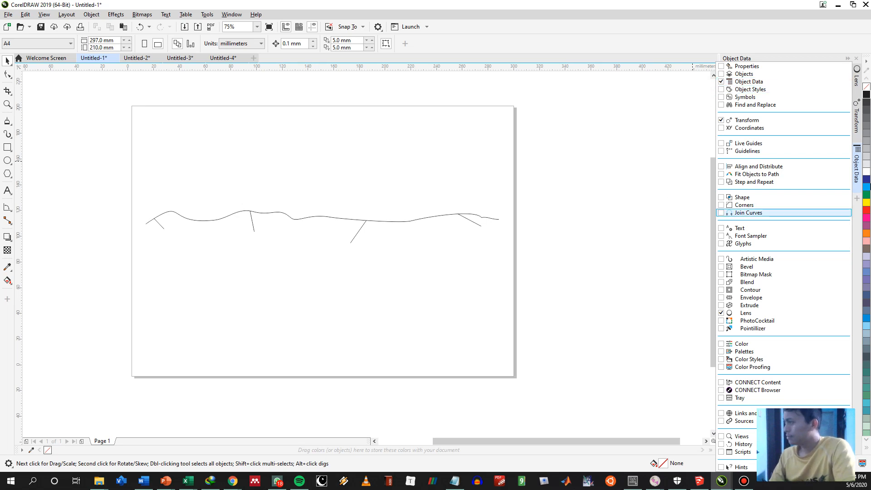
click(655, 197)
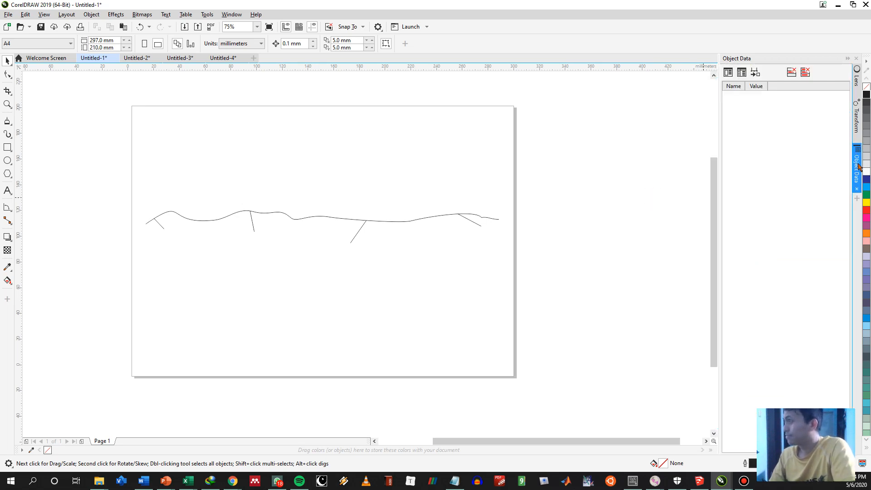
click(856, 189)
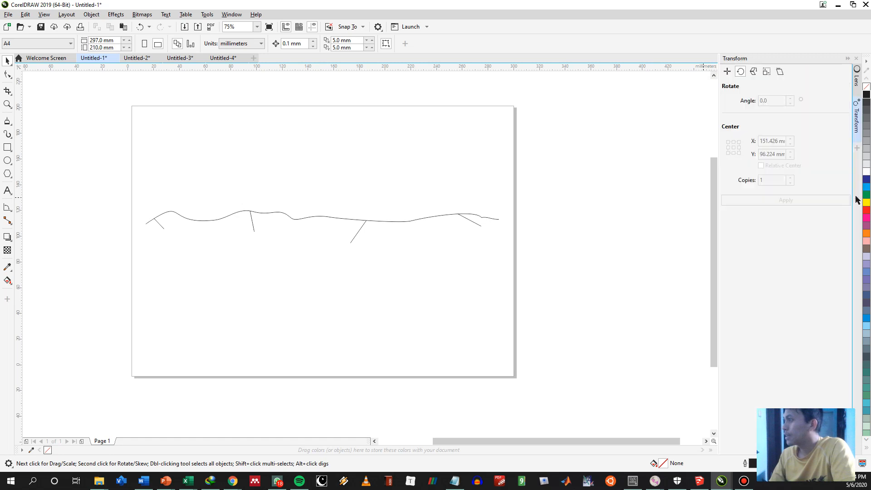
Add the Objects docker beside the Transform docker and bring it to the front.
click(857, 148)
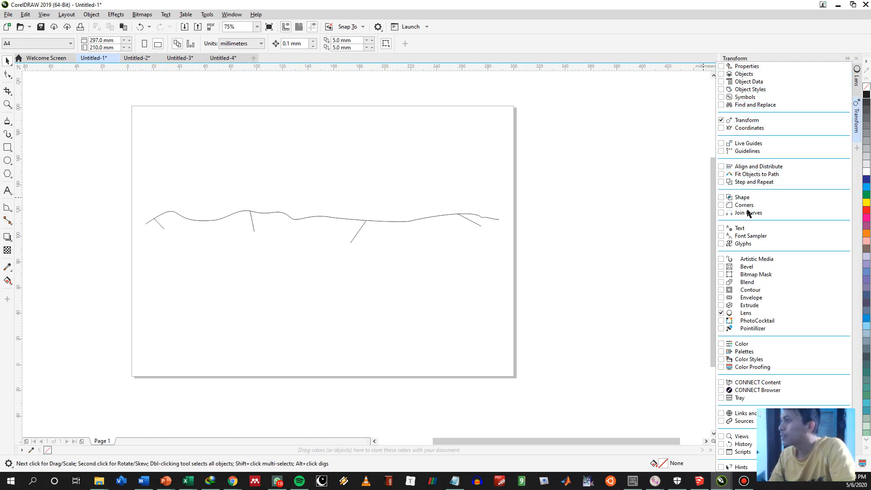
click(721, 74)
click(857, 170)
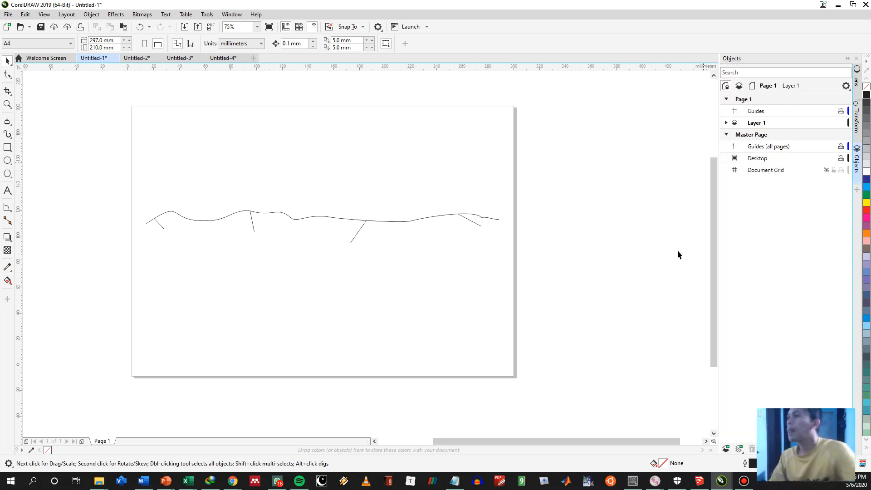
click(654, 252)
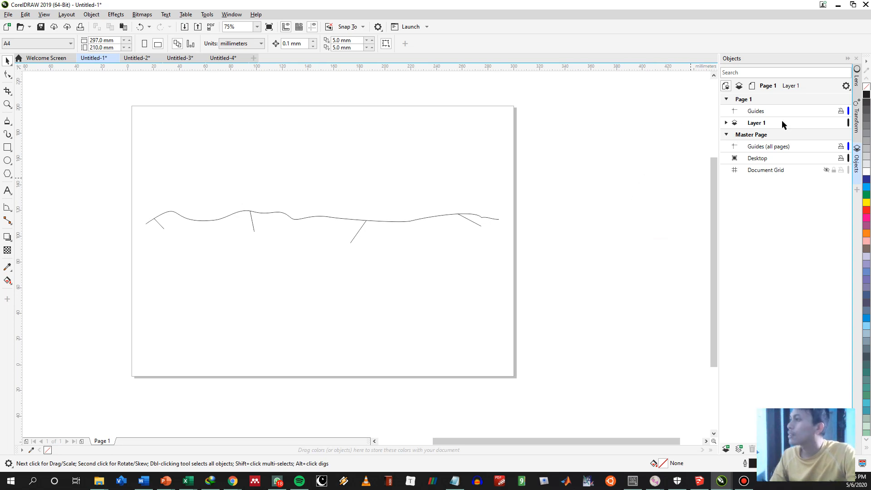
click(599, 163)
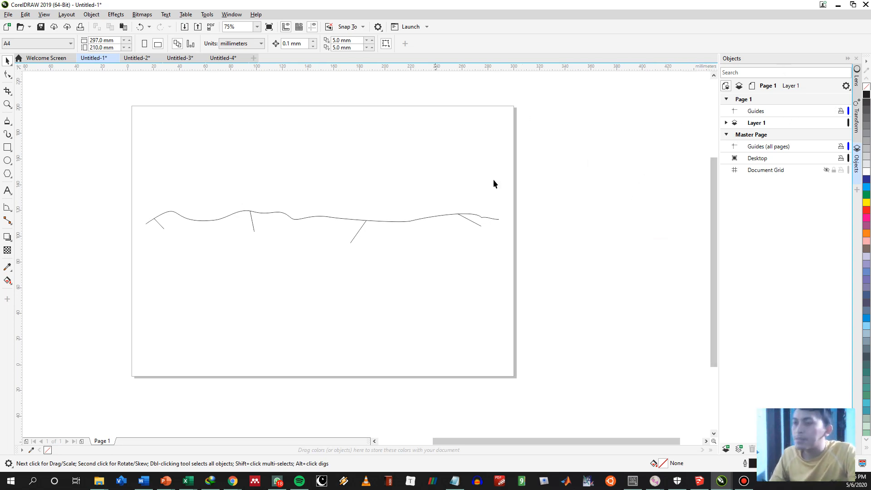
click(577, 190)
Replace all five curves on the page with the geological cross-section bitmap and lock the bitmap.
drag(552, 164, 64, 295)
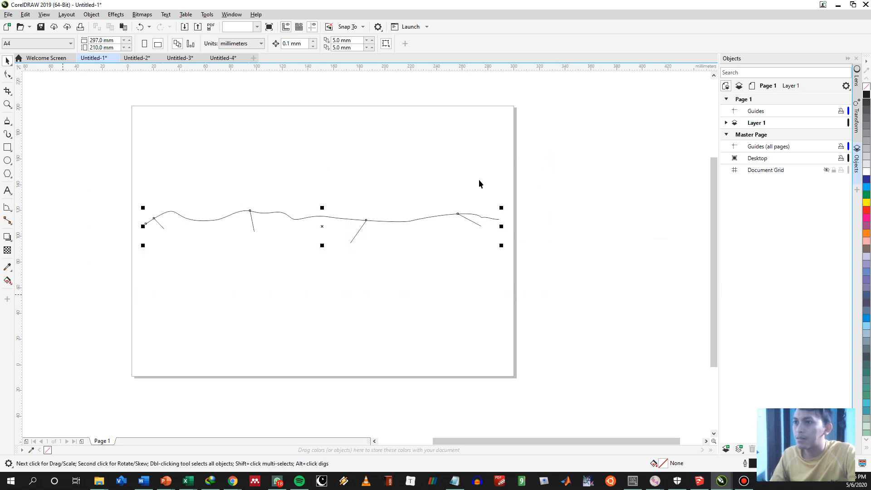
right_click(388, 222)
click(598, 182)
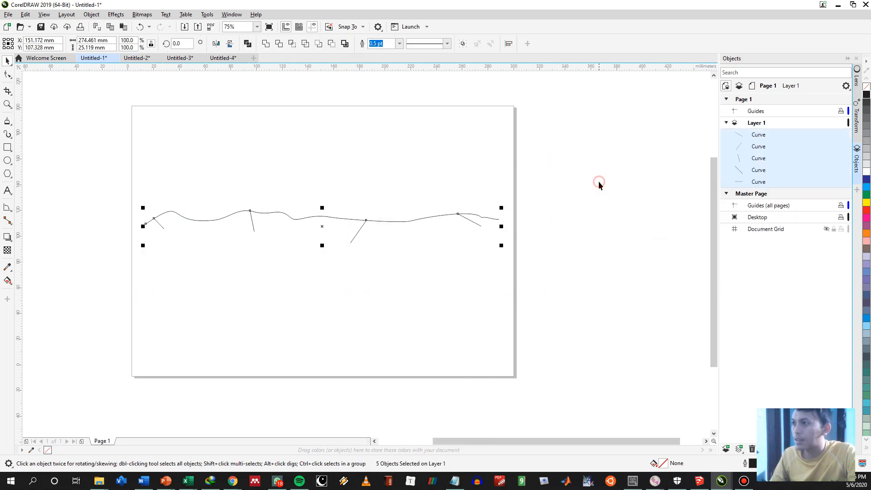
click(508, 182)
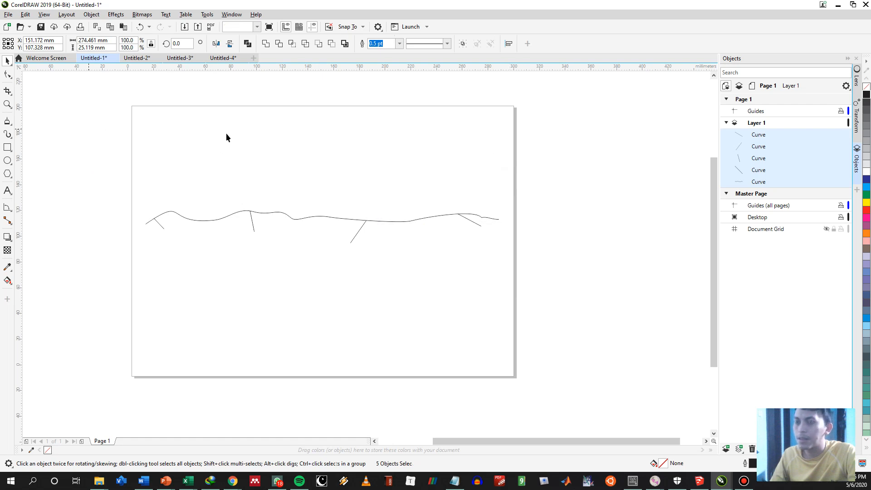
key(ctrl+z)
click(324, 235)
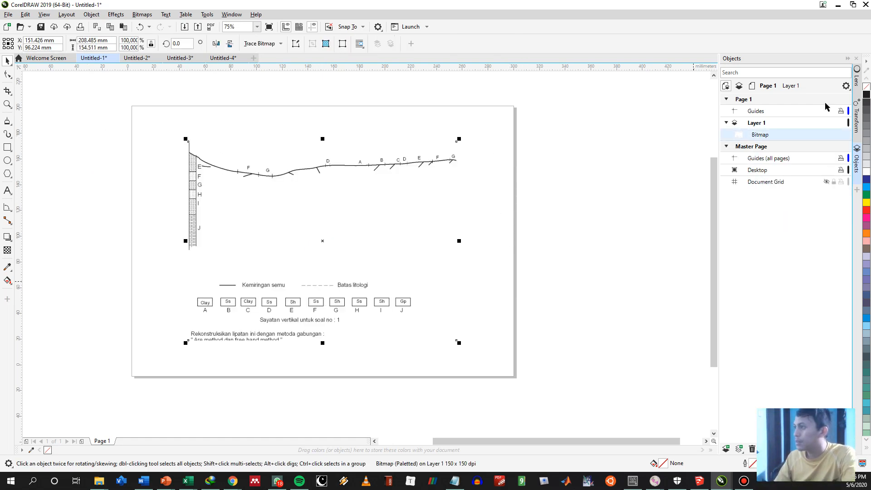
right_click(326, 222)
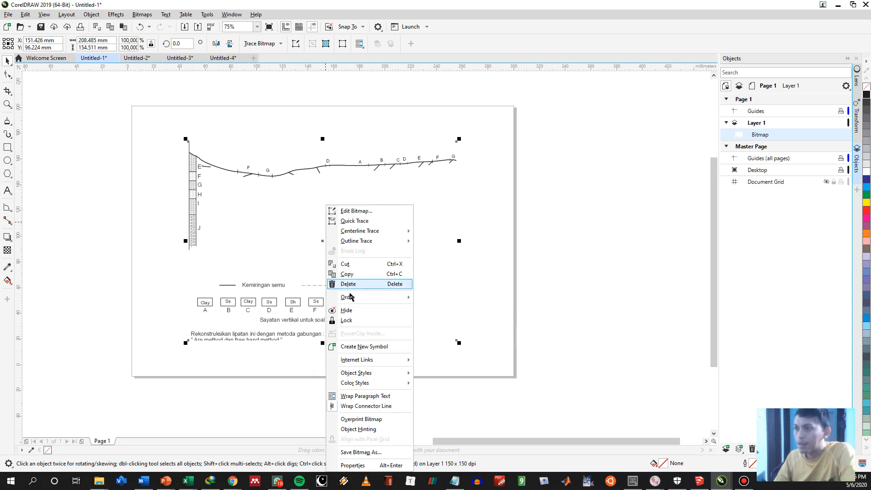
click(346, 319)
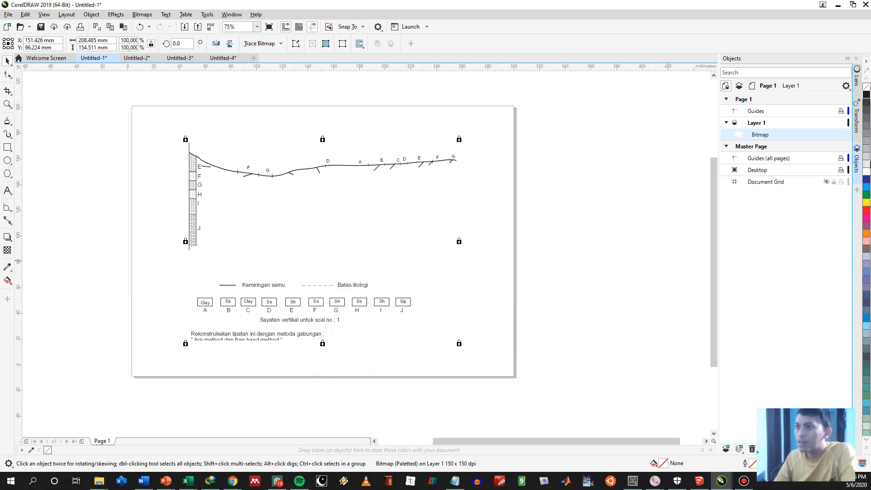
Add a new layer above Layer 1 on Page 1 and make it the active layer.
click(846, 85)
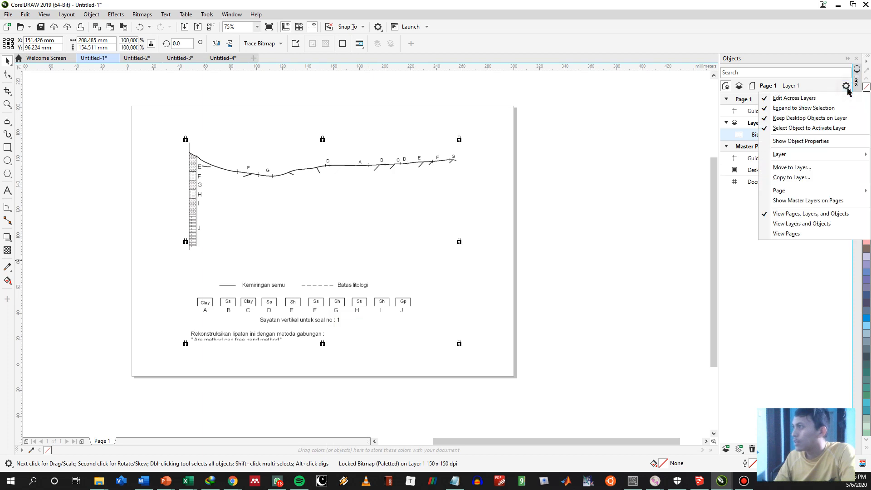
click(736, 93)
click(726, 449)
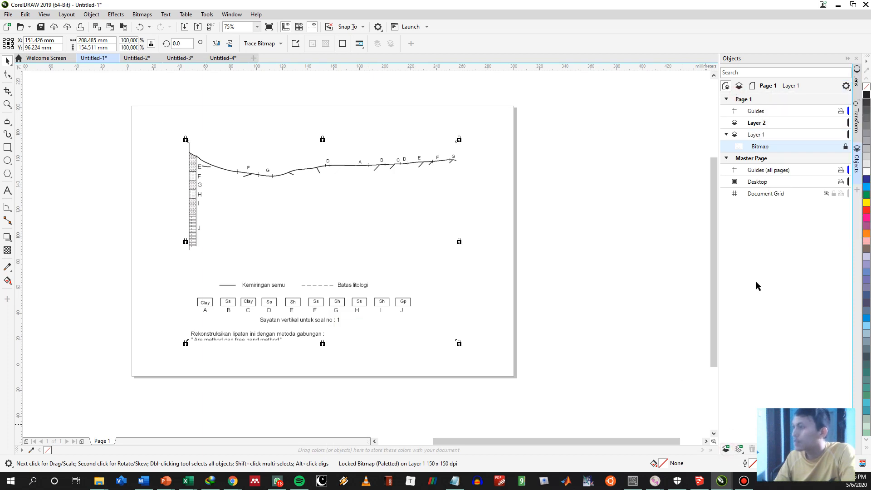
click(756, 123)
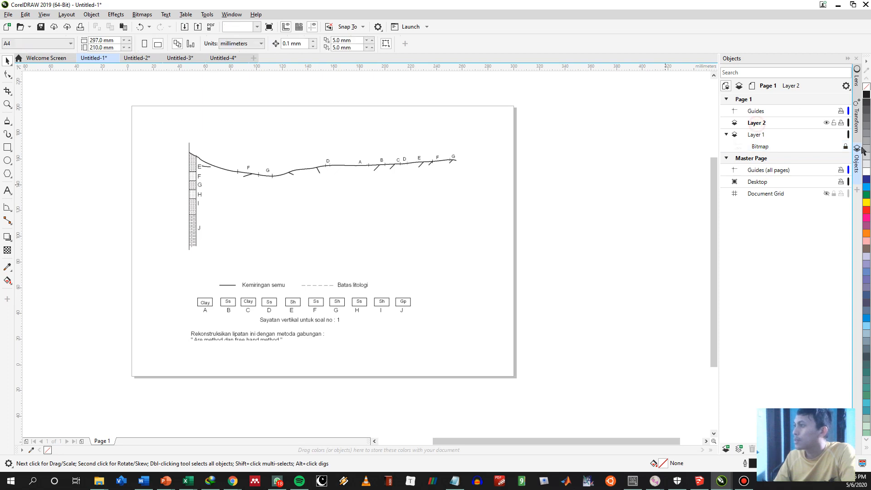
click(593, 189)
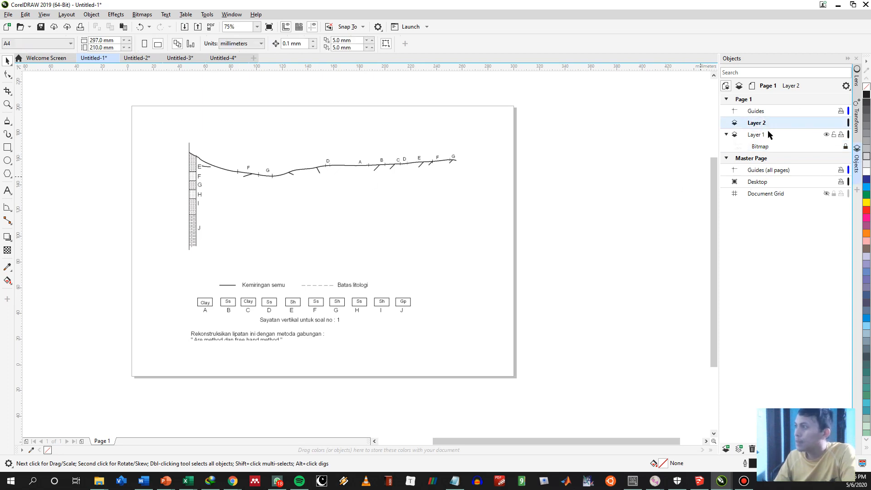
Lock Layer 1, which holds the cross-section bitmap.
click(833, 135)
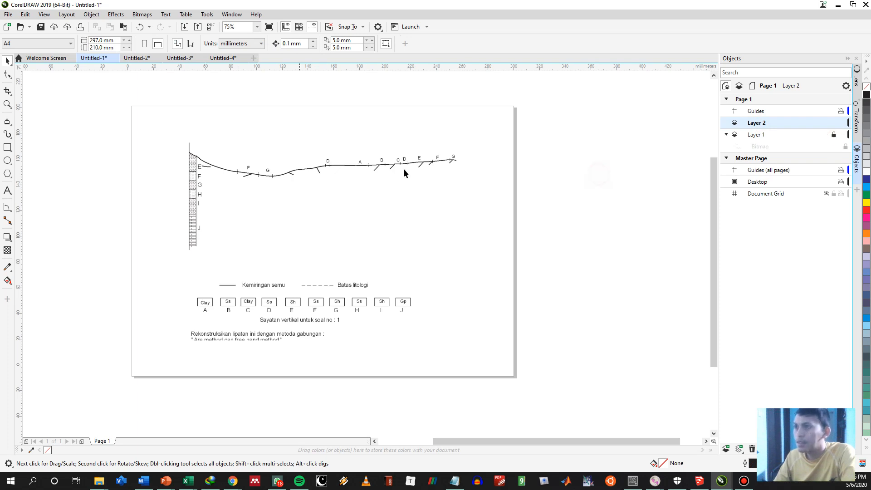
click(596, 182)
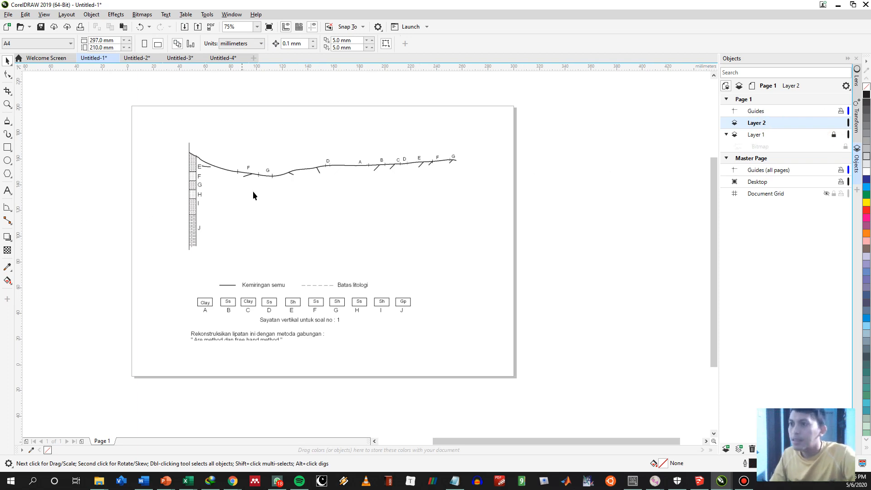
scroll(222, 155, up, 2)
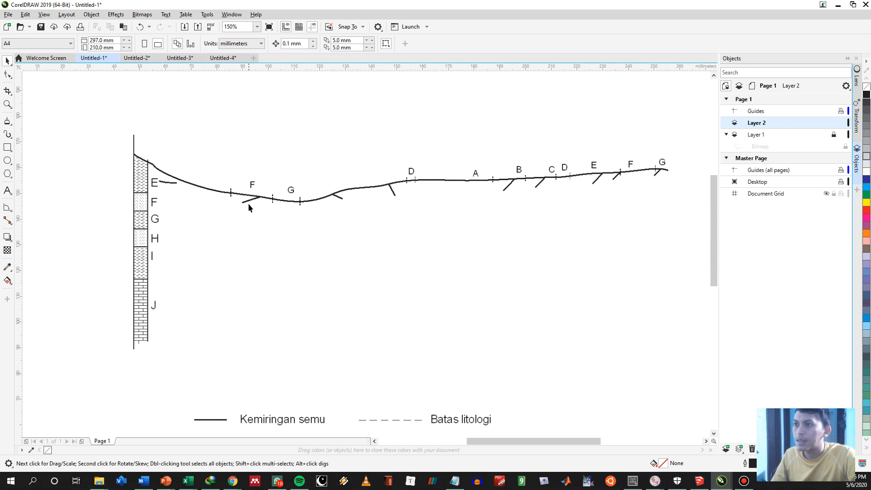
Activate the Polyline tool and display the other curve-drawing tools grouped with it.
scroll(249, 203, up, 1)
drag(256, 181, 380, 226)
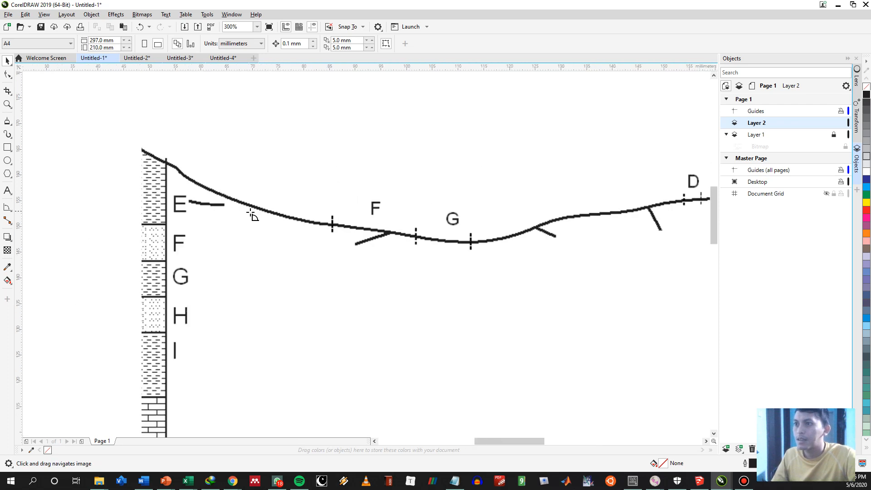
click(6, 120)
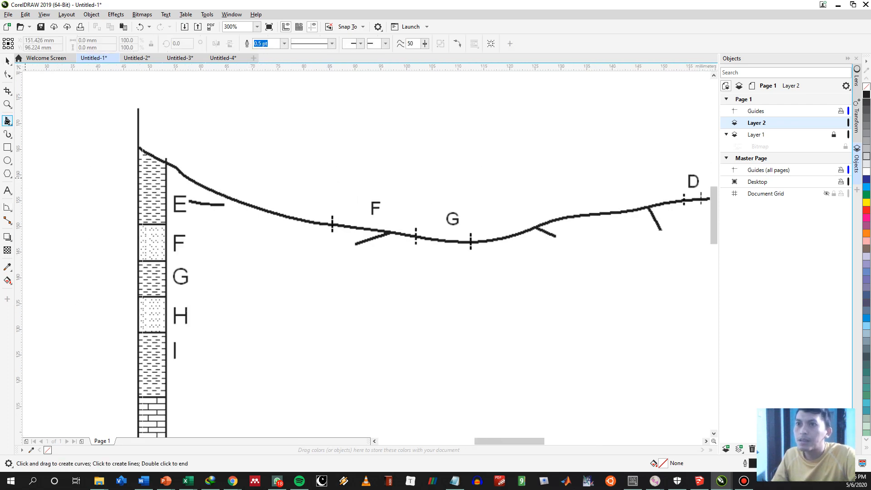
click(7, 121)
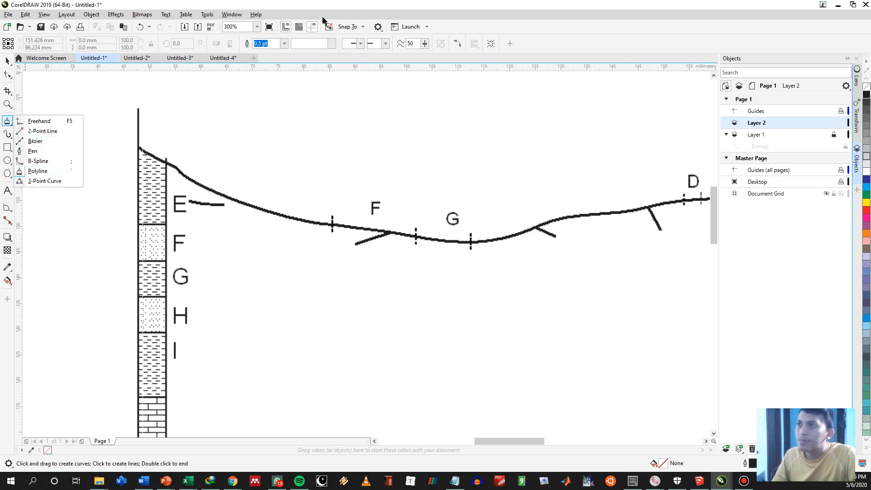
Open the Customization options and show the list of commands.
click(232, 15)
click(233, 15)
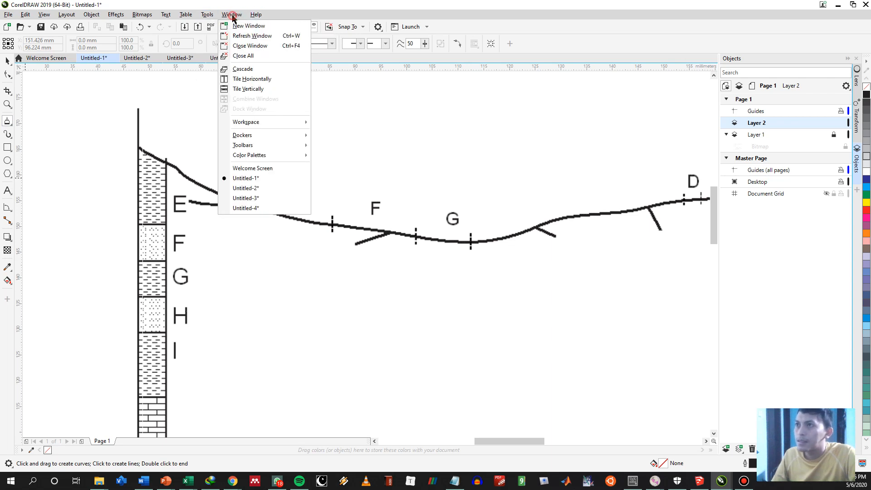
click(231, 15)
click(232, 16)
mouse_move(207, 14)
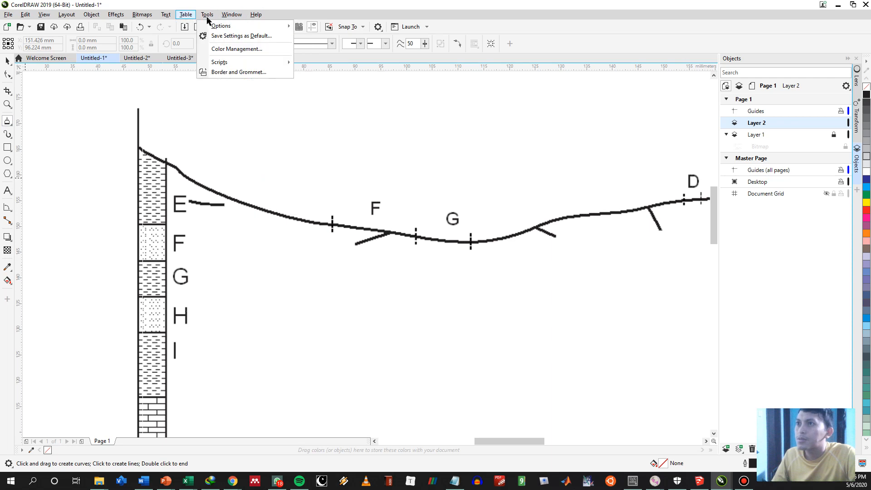
mouse_move(265, 27)
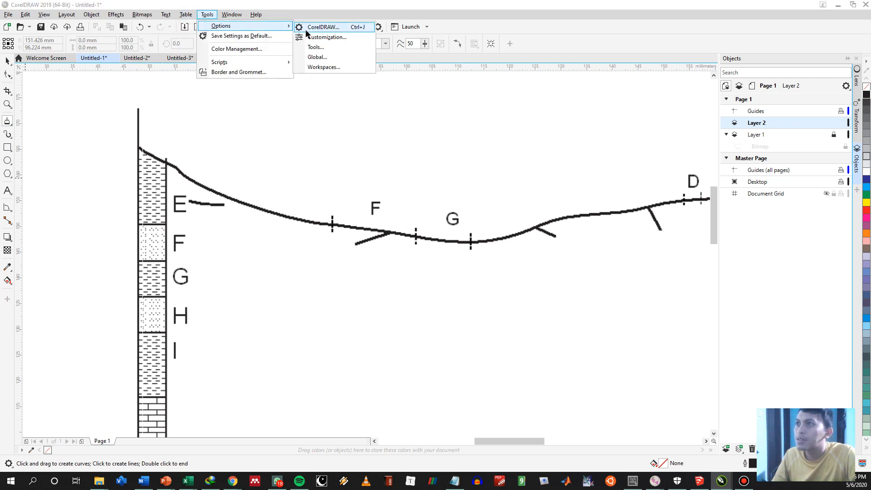
click(313, 37)
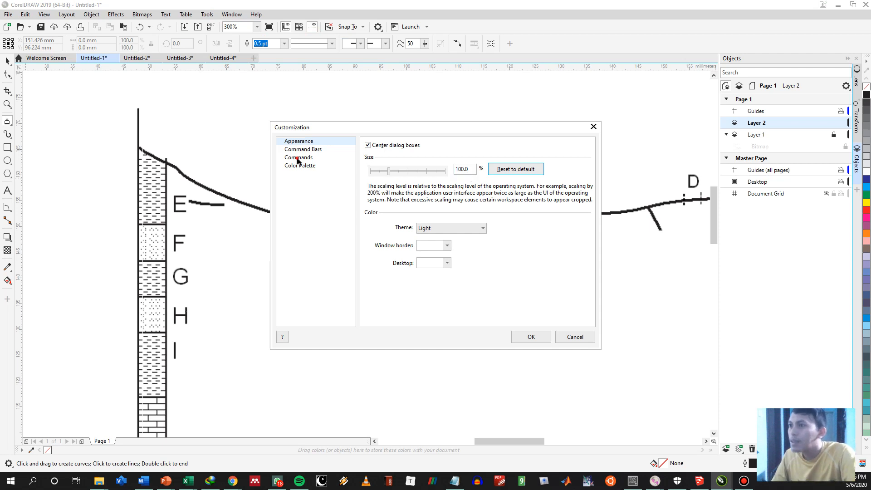
click(509, 168)
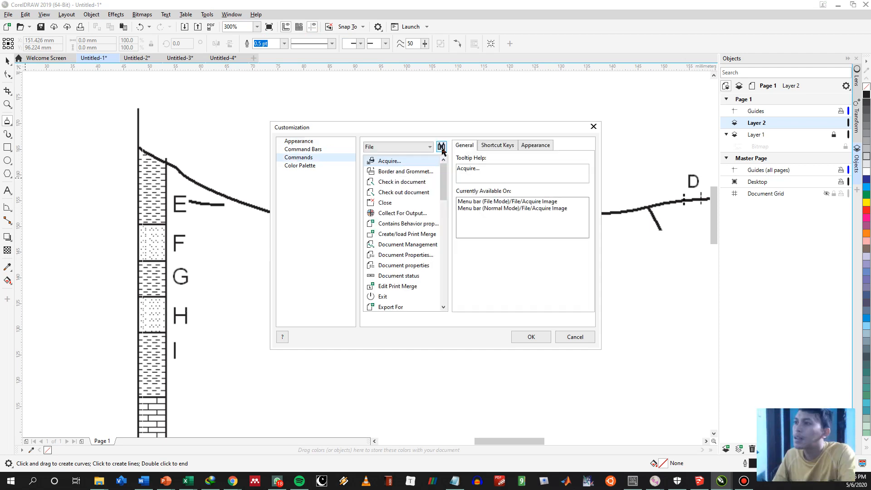
Search the commands for "polyl" and check the shortcut key assigned to the Polyline tool.
click(440, 147)
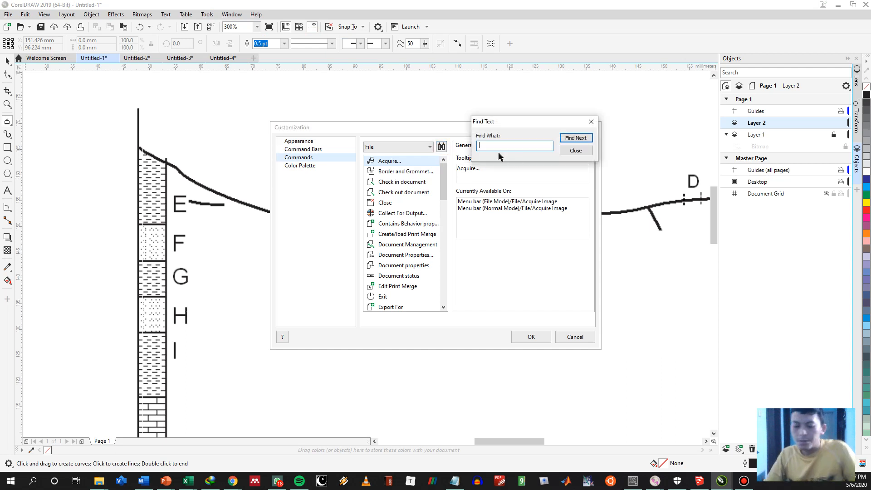
text(polyl)
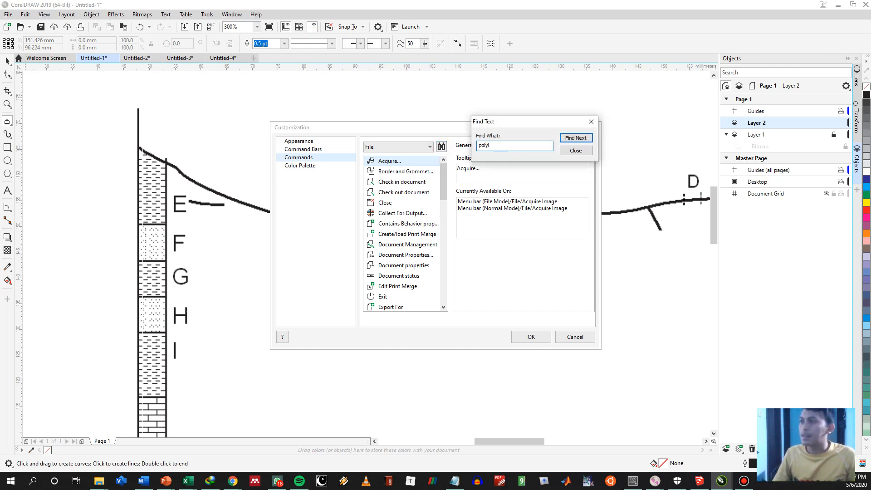
click(569, 138)
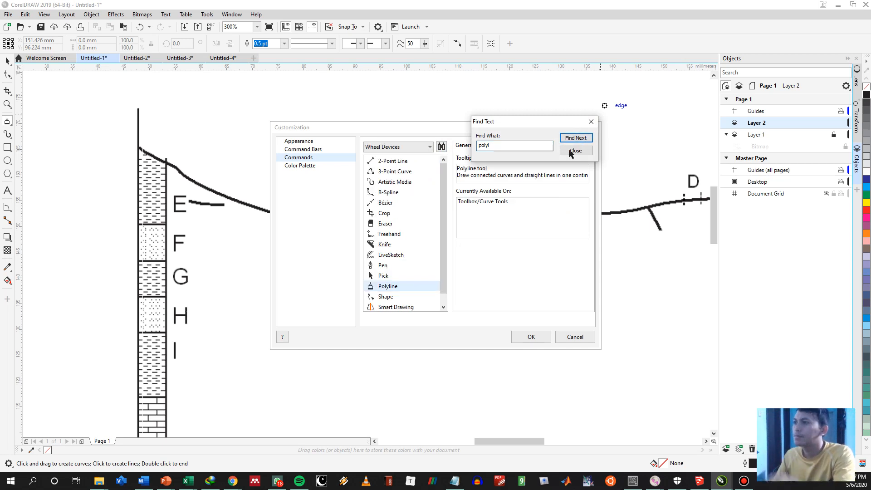
click(572, 151)
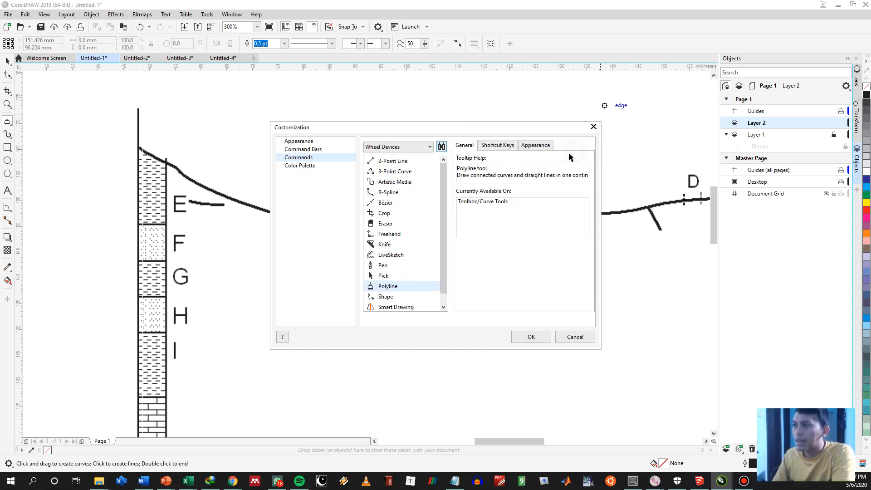
click(501, 145)
click(479, 264)
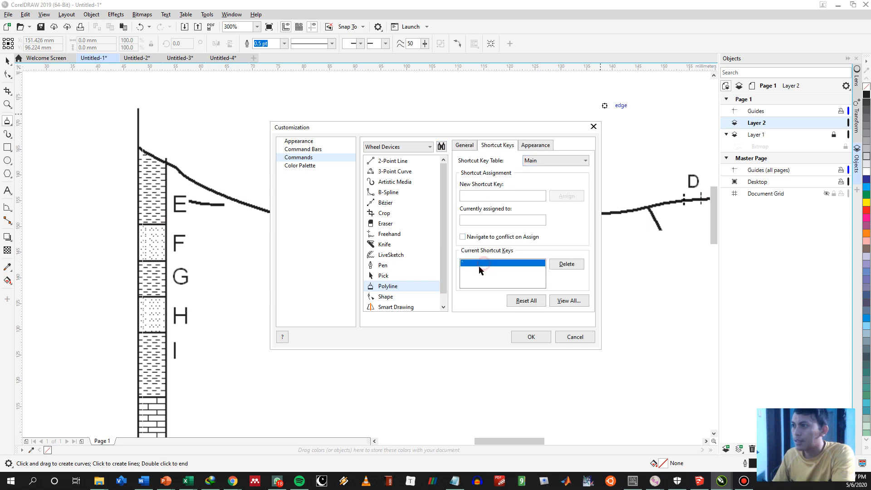
click(494, 195)
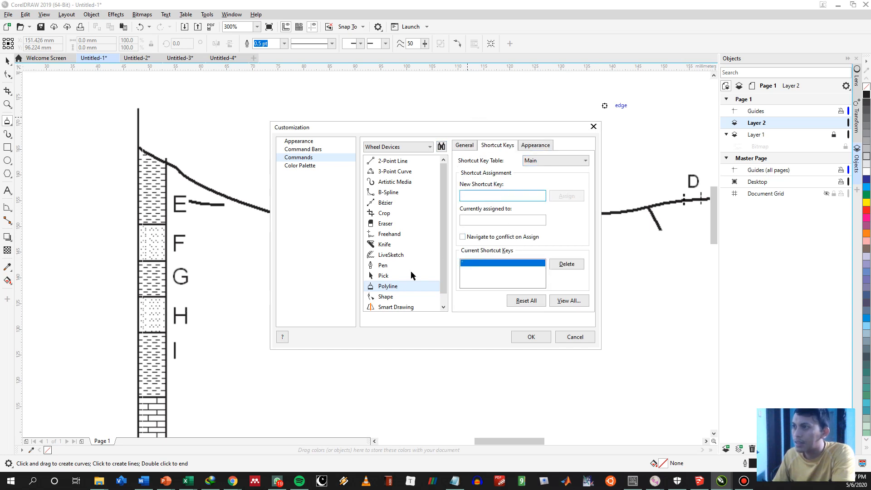
Search the commands for "angular", check the Angular Dimension tool's shortcut key, and close the customization options.
click(441, 146)
text(polyl)
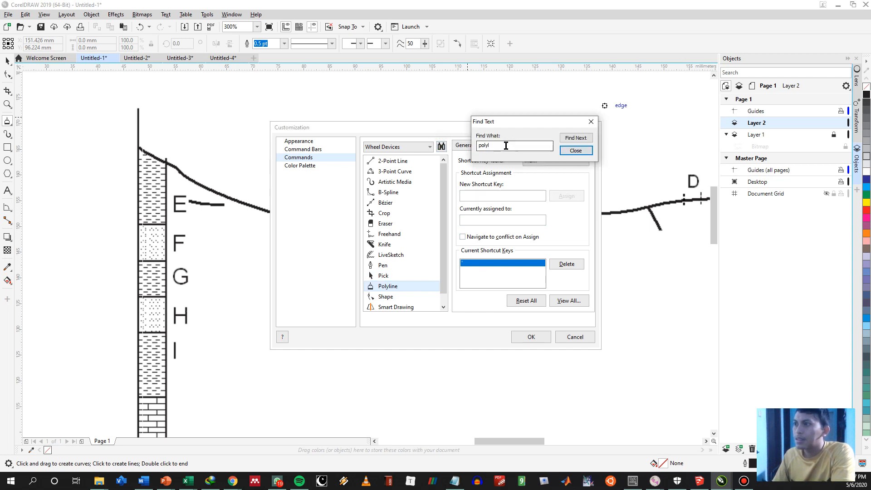
click(442, 146)
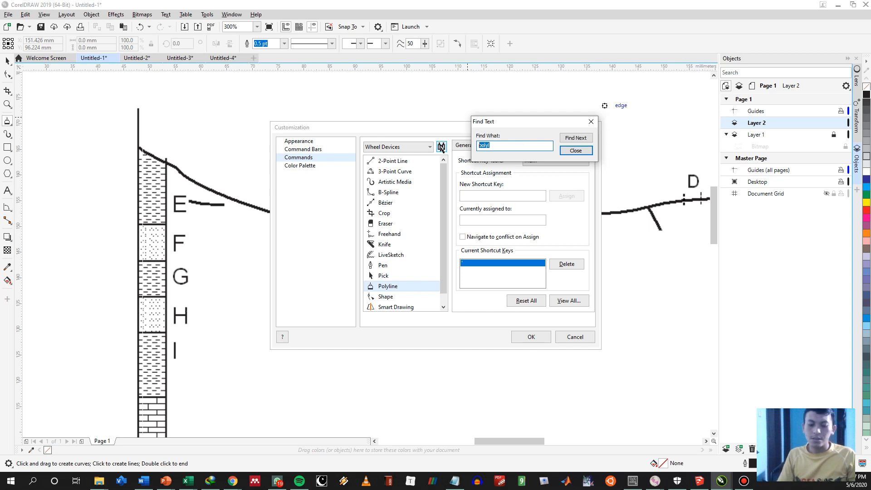
text(an)
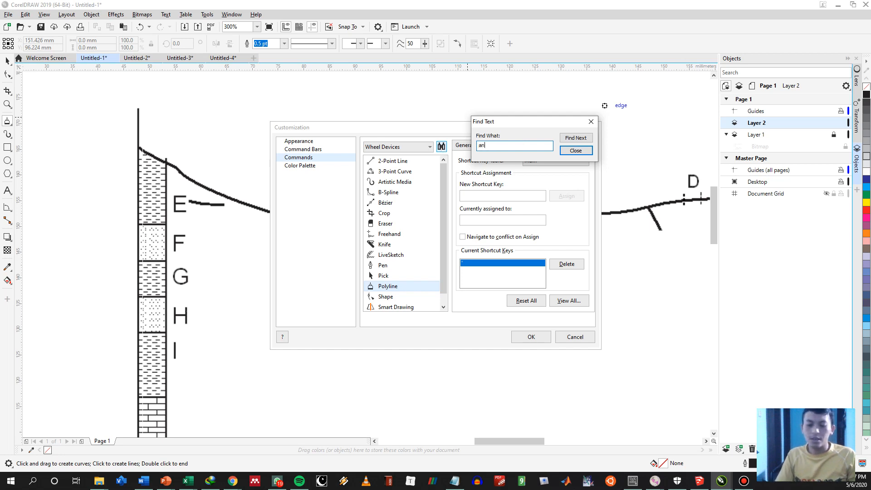
text(gular)
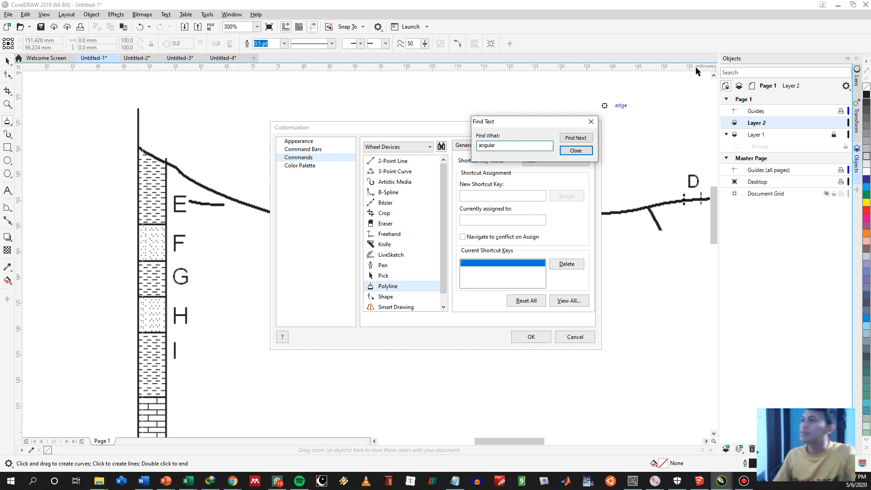
click(575, 139)
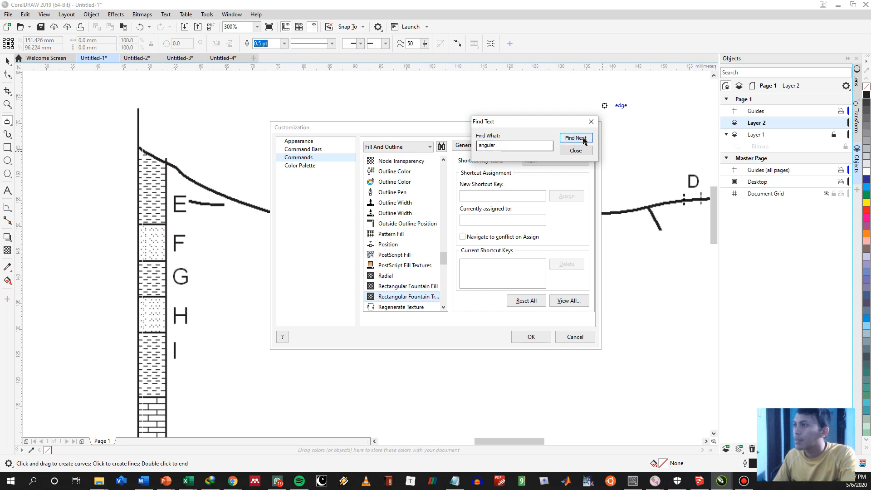
click(577, 139)
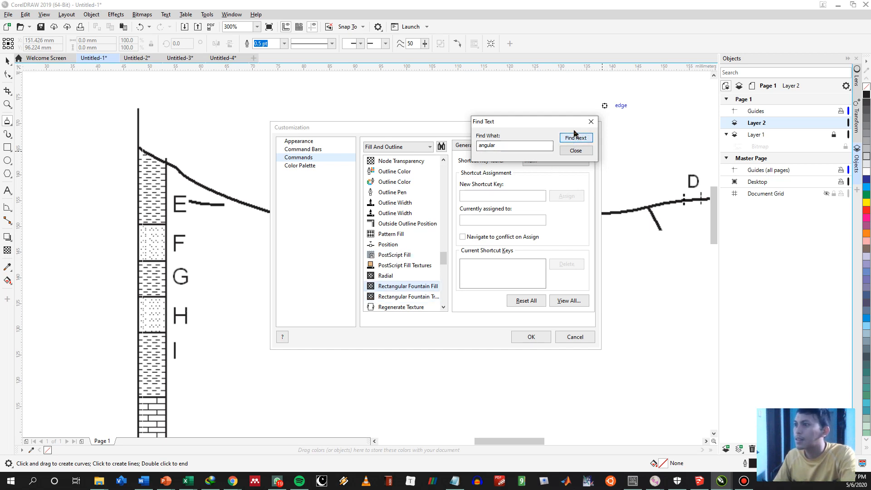
click(572, 139)
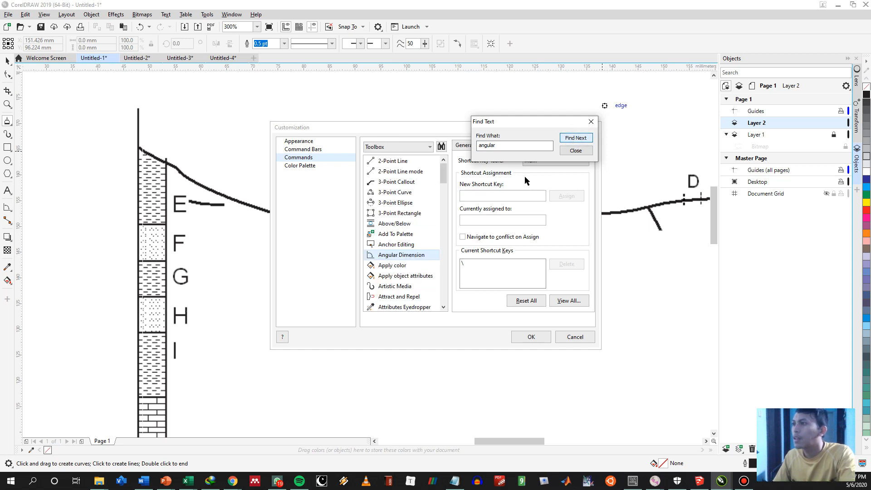
click(576, 150)
click(492, 195)
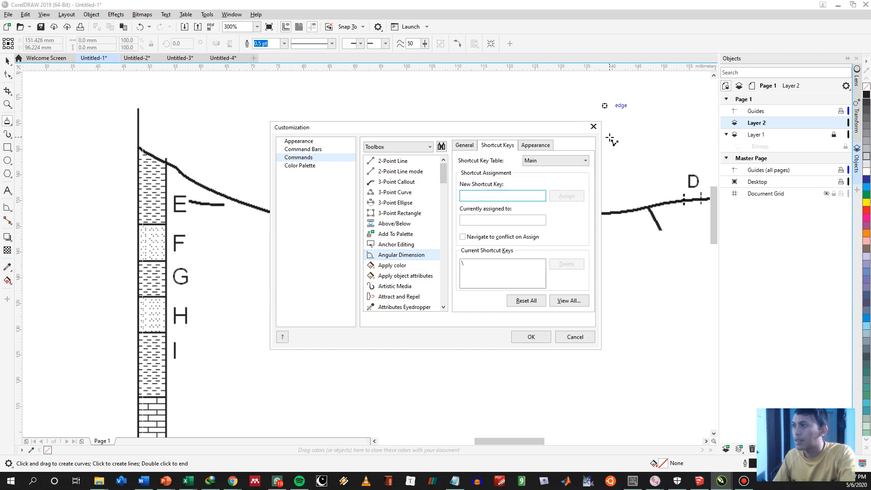
click(593, 126)
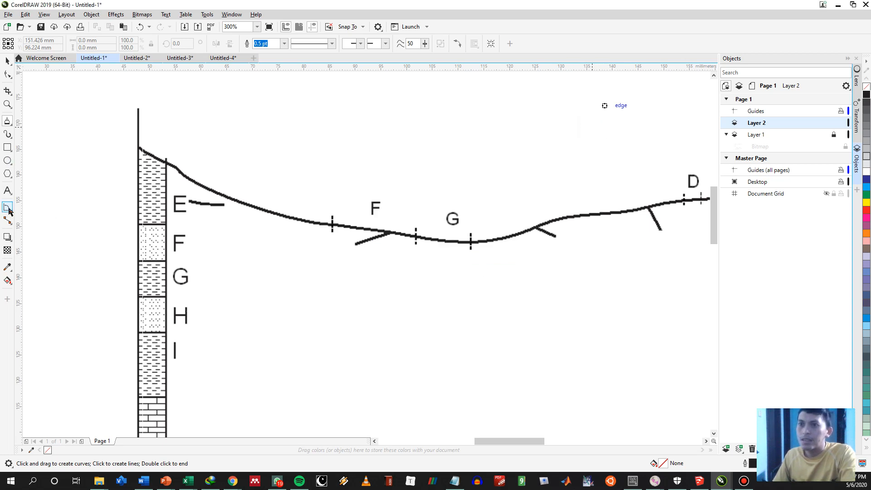
Try drawing an angular dimension of about 47° across the cross-section, and undo it.
click(7, 208)
drag(276, 280, 412, 155)
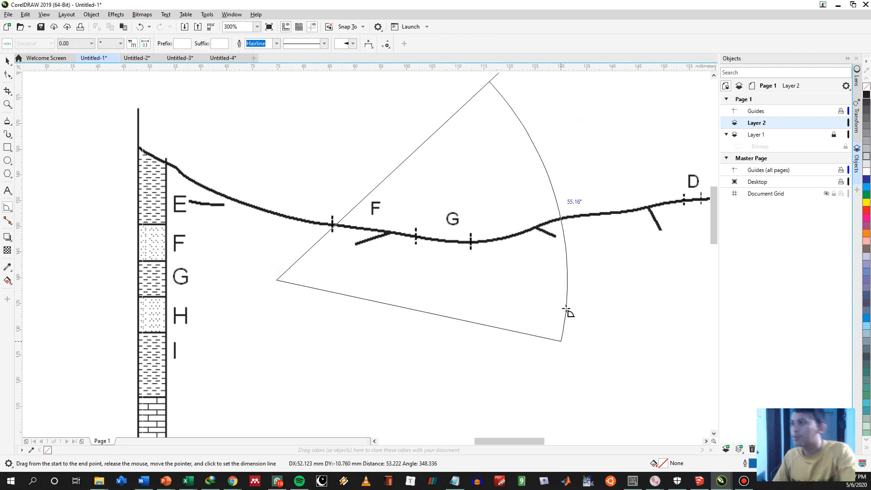
click(576, 301)
drag(599, 177, 573, 203)
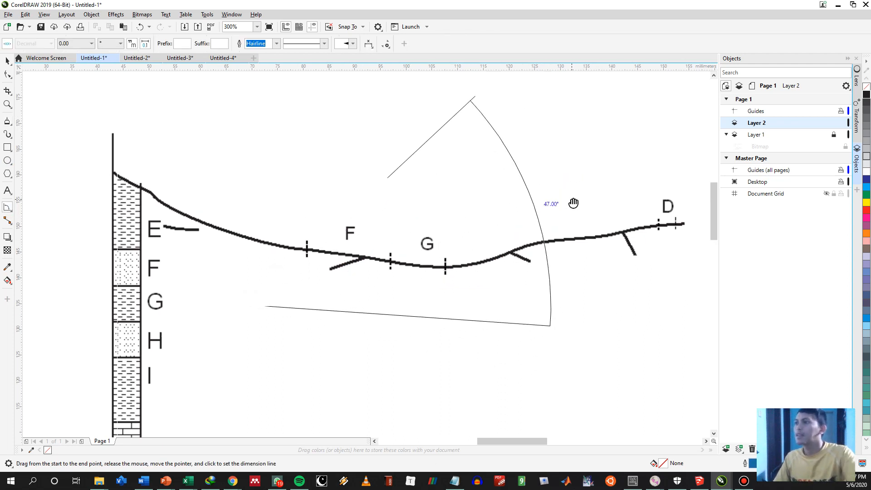
key(ctrl+z)
scroll(544, 204, down, 4)
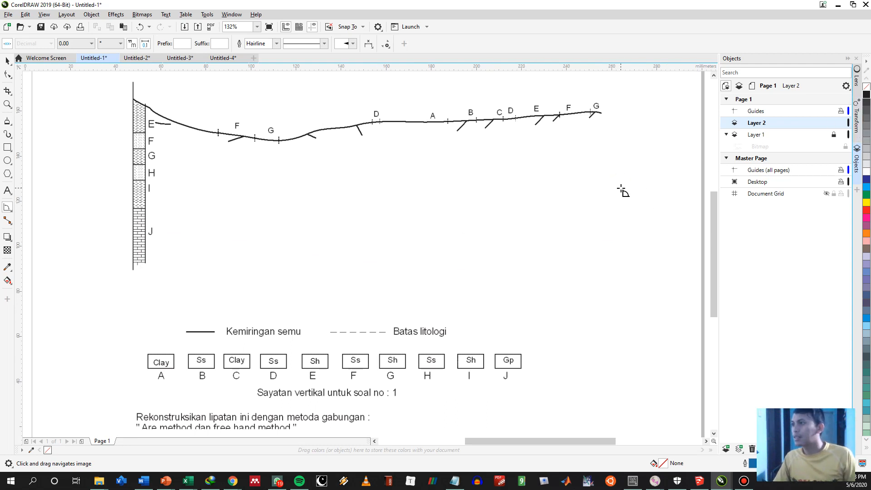
Unlock Layer 1 and make it the active layer.
click(833, 135)
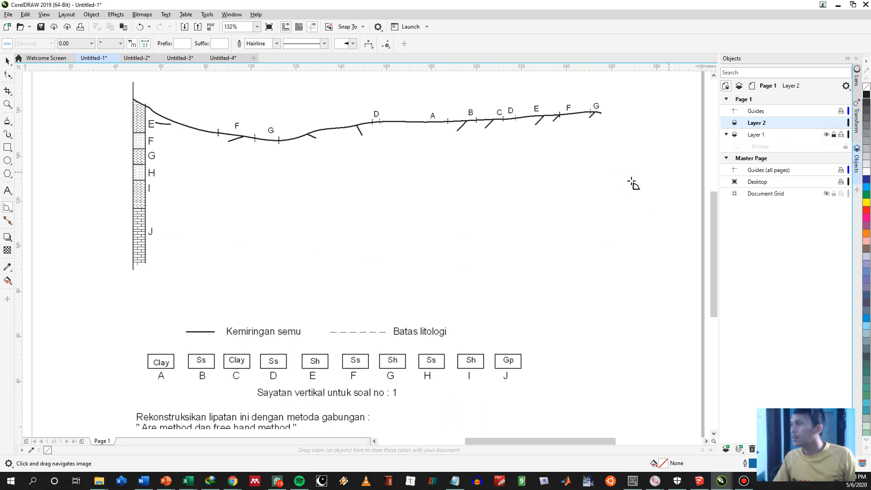
click(754, 135)
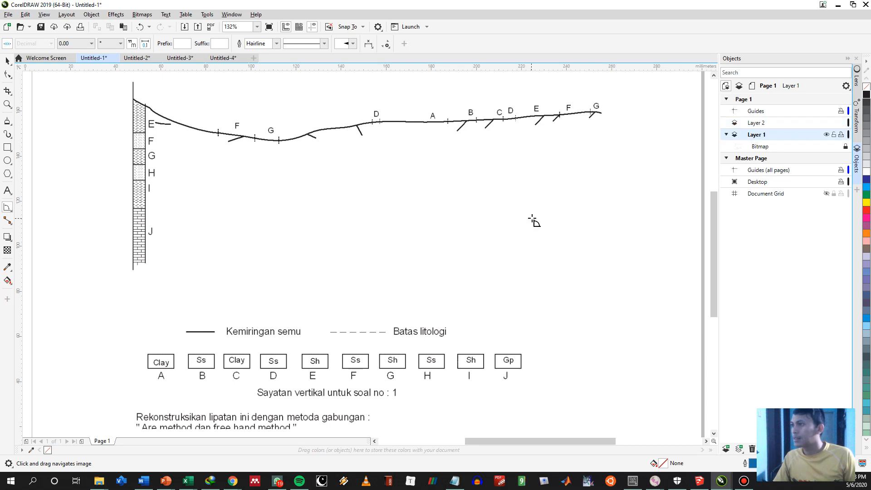
drag(619, 187, 580, 198)
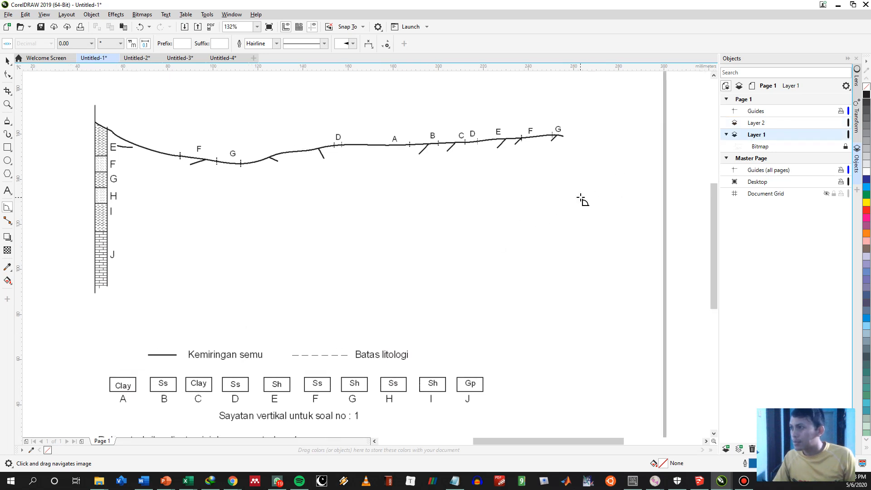
Switch back and forth between the Pick tool and the Angular Dimension tool, finishing with the Pick tool.
key(space)
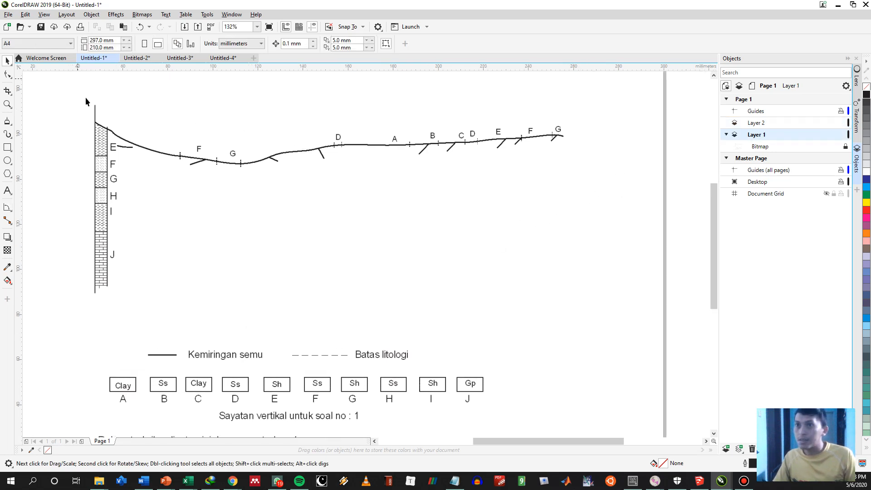
key(space)
key(space)
key(space)
key(space)
key(space)
key(space)
key(space)
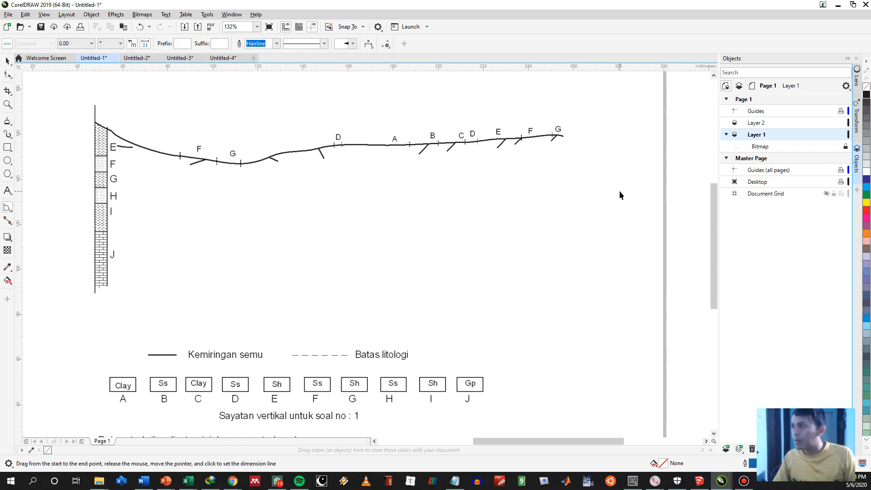
key(space)
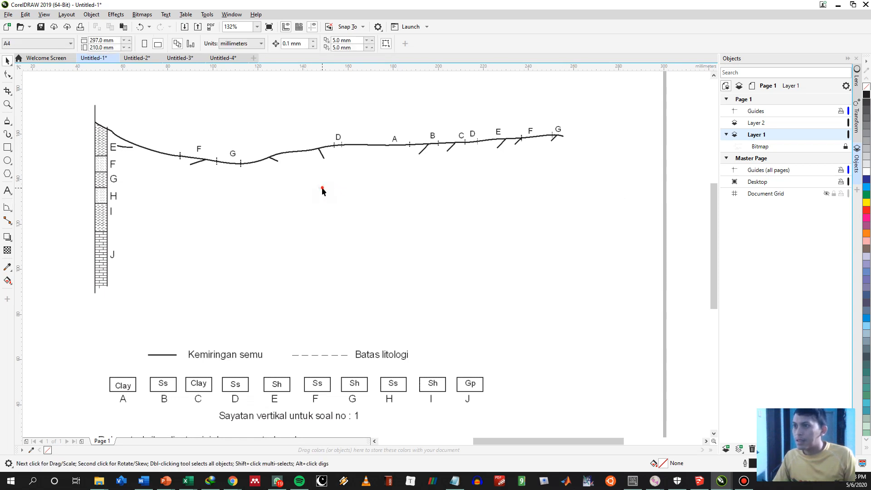
Unlock the cross-section bitmap on Layer 1.
right_click(298, 161)
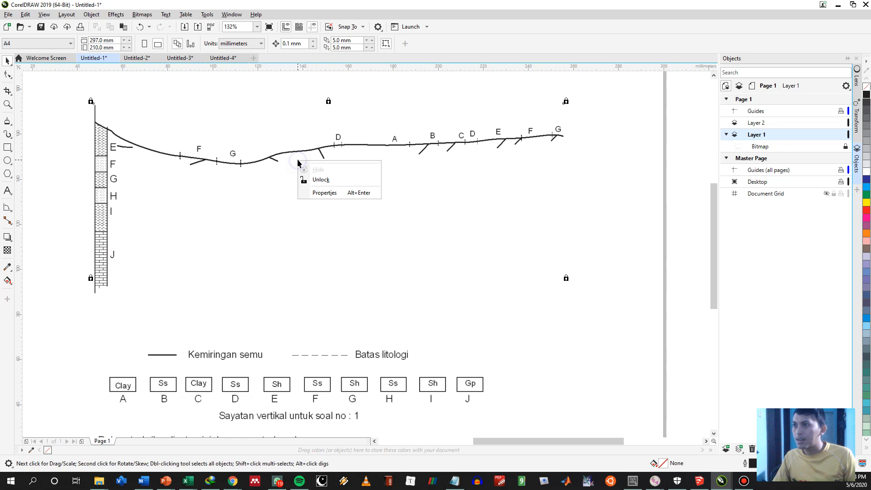
click(321, 180)
scroll(485, 243, down, 3)
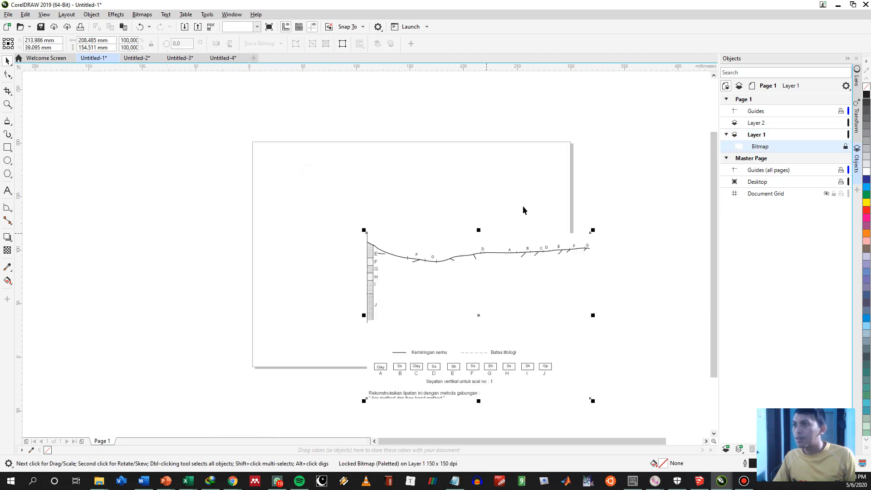
key(p)
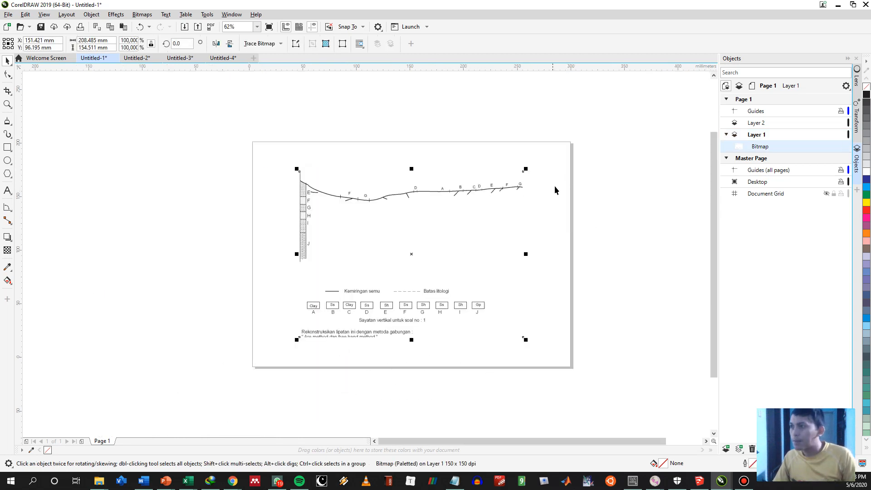
Deselect the bitmap, lock Layer 1 and make Layer 2 the active layer.
click(568, 188)
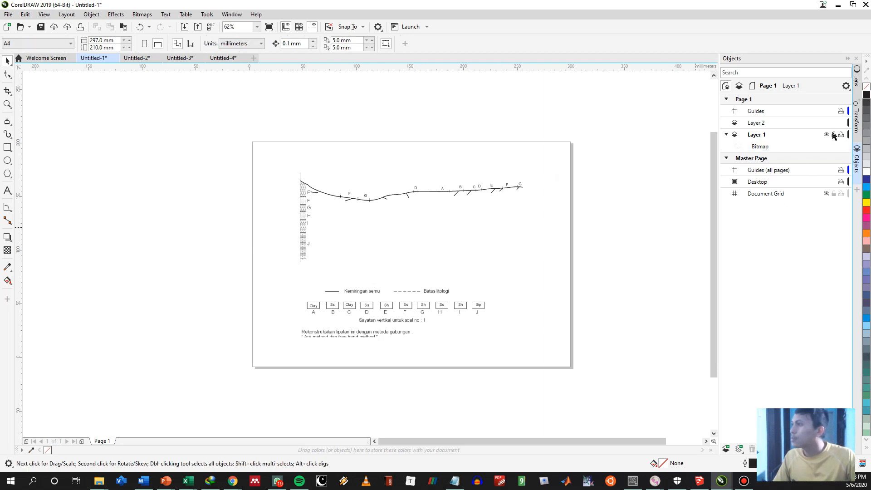
click(834, 135)
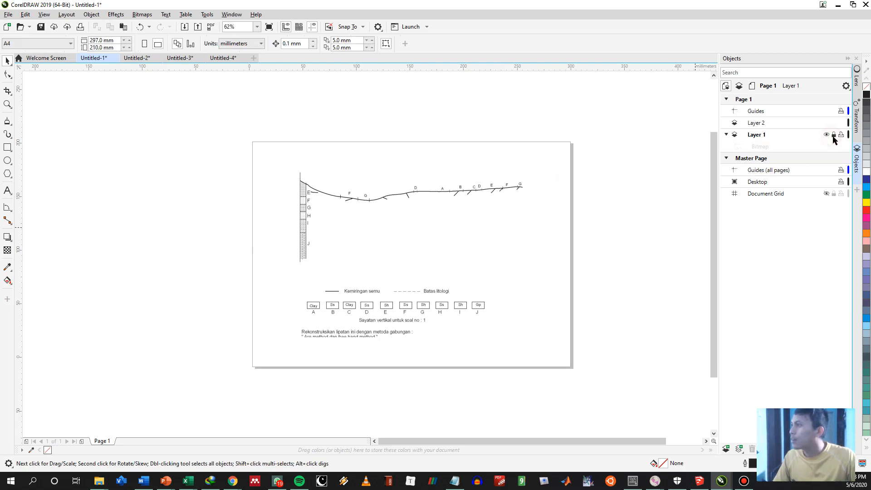
click(755, 125)
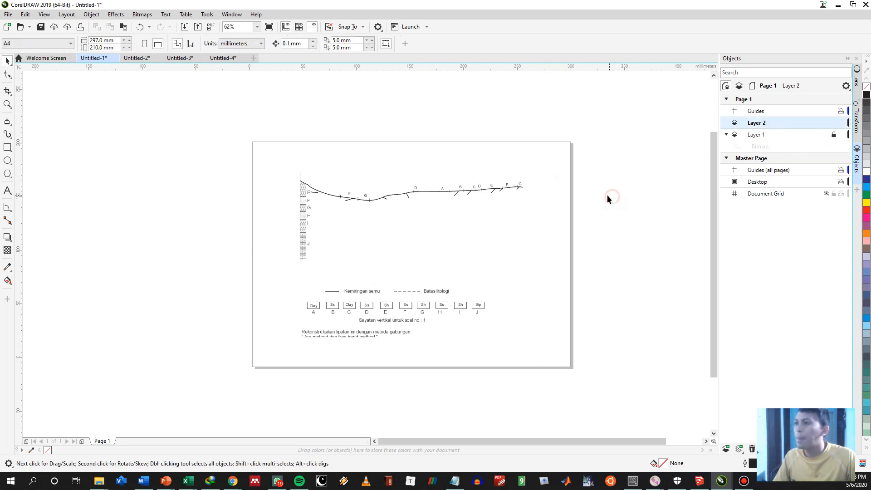
Try tracing the dip mark beside label E with a Freehand line about 9.4 mm long, and undo it.
scroll(449, 254, up, 3)
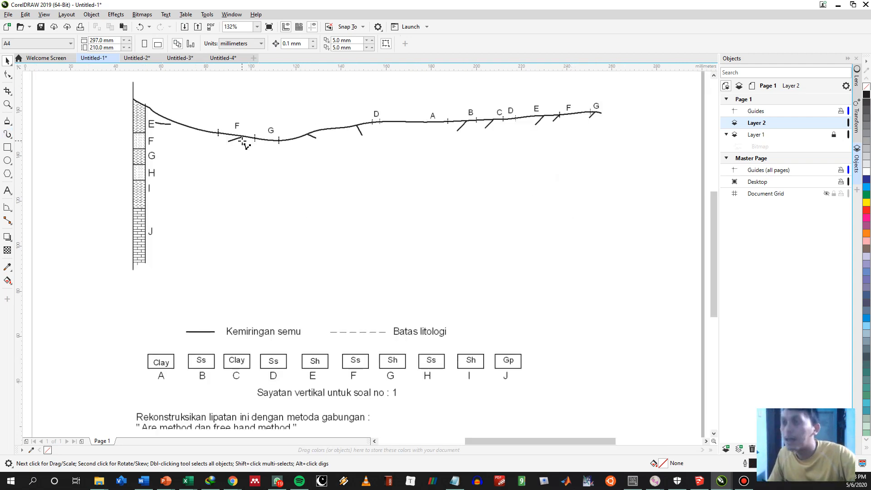
key(F5)
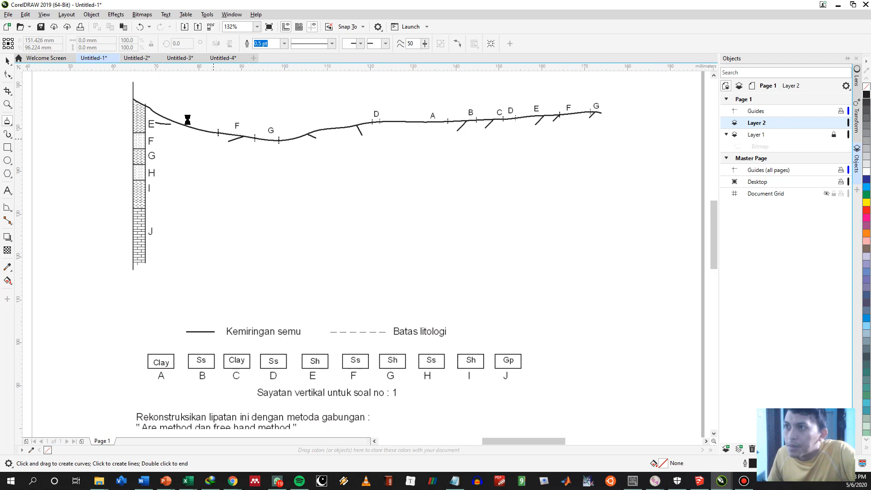
scroll(247, 165, up, 3)
drag(277, 120, 328, 265)
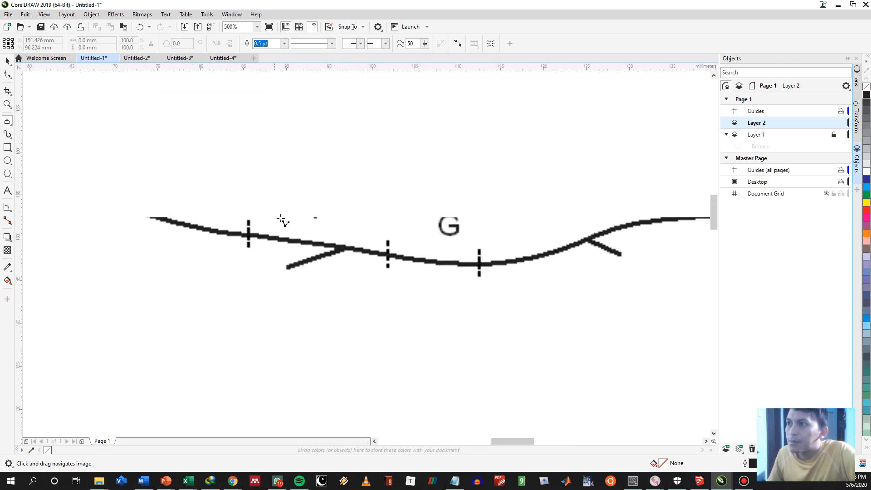
drag(290, 217, 442, 227)
scroll(238, 217, down, 2)
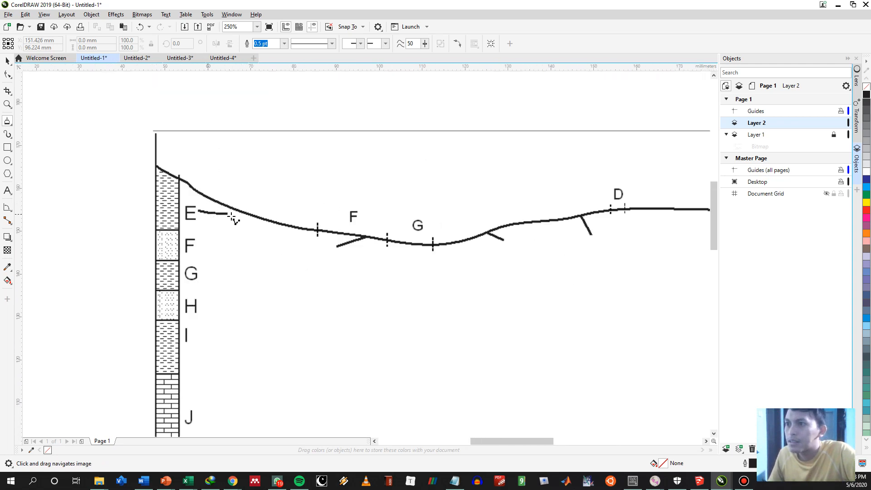
click(201, 211)
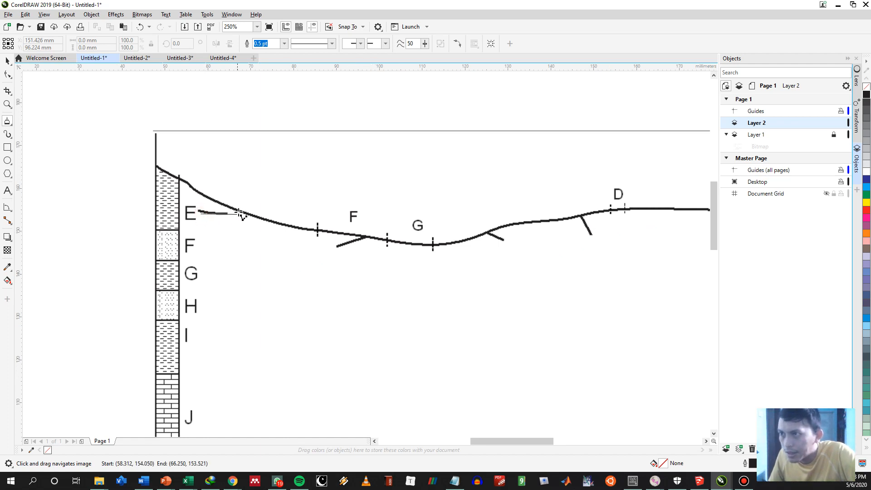
click(244, 213)
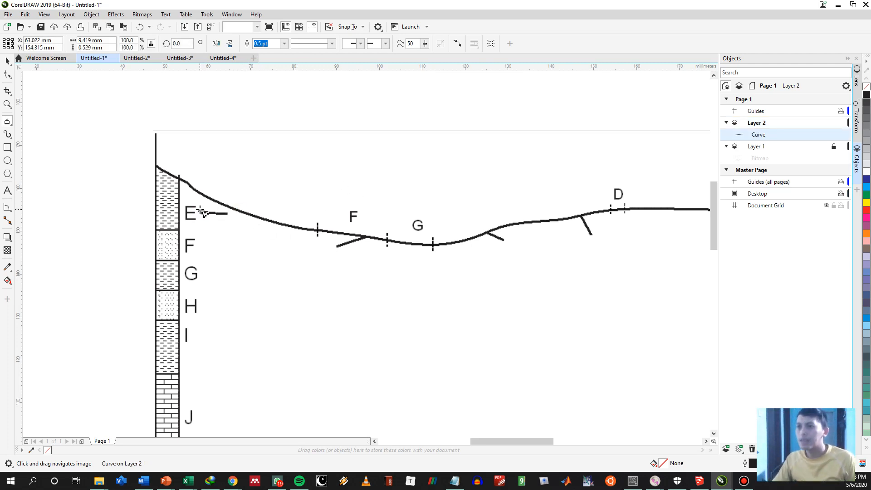
key(ctrl+z)
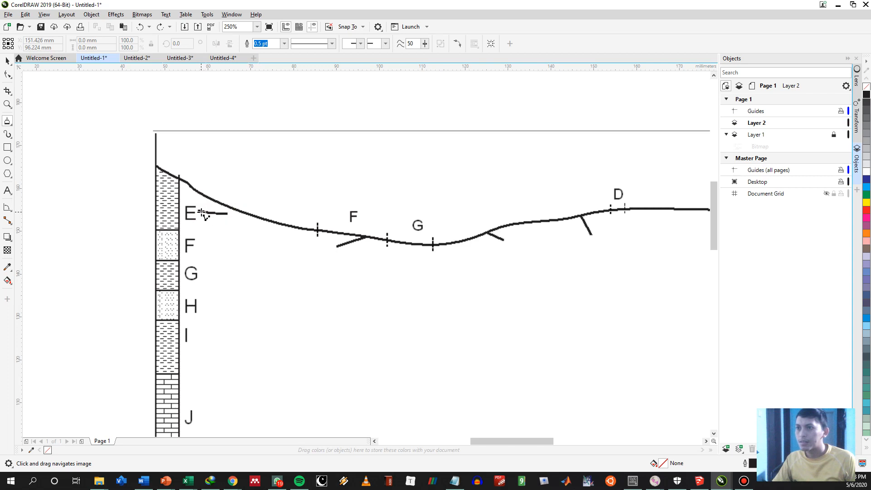
Draw a straight line about 12.6 mm long along the dip mark beside E up to the surface profile, and return to the Pick tool.
click(201, 212)
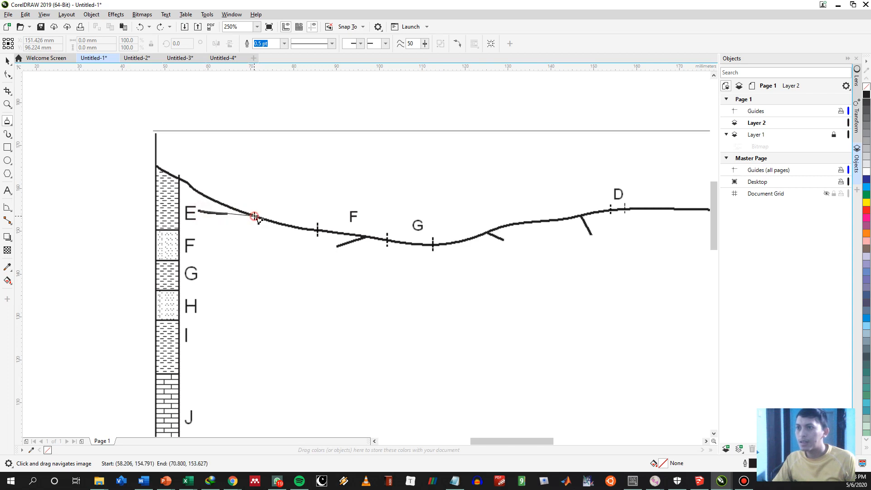
click(255, 216)
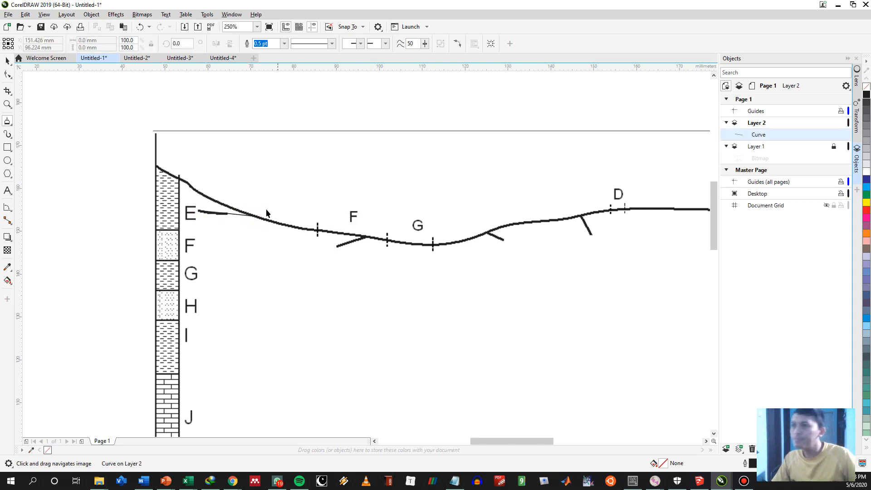
key(Escape)
key(space)
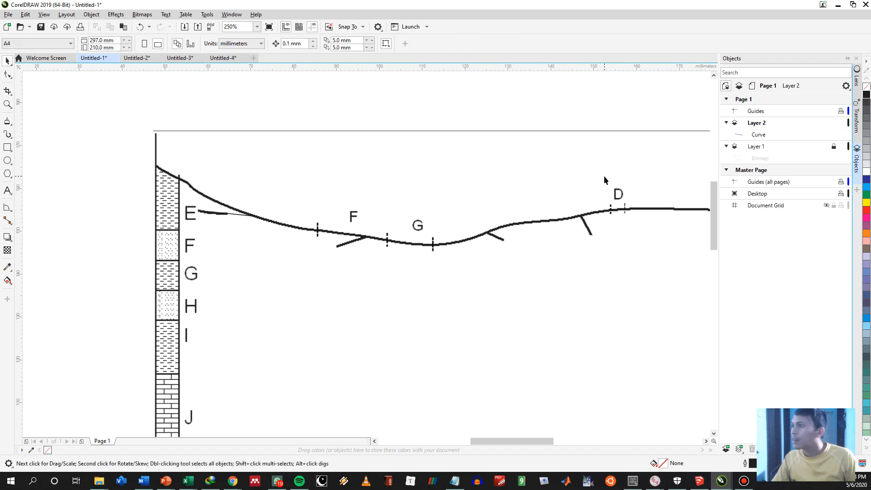
Unlock Layer 1 and apply a uniform transparency to the cross-section bitmap, finishing with nothing selected.
click(767, 146)
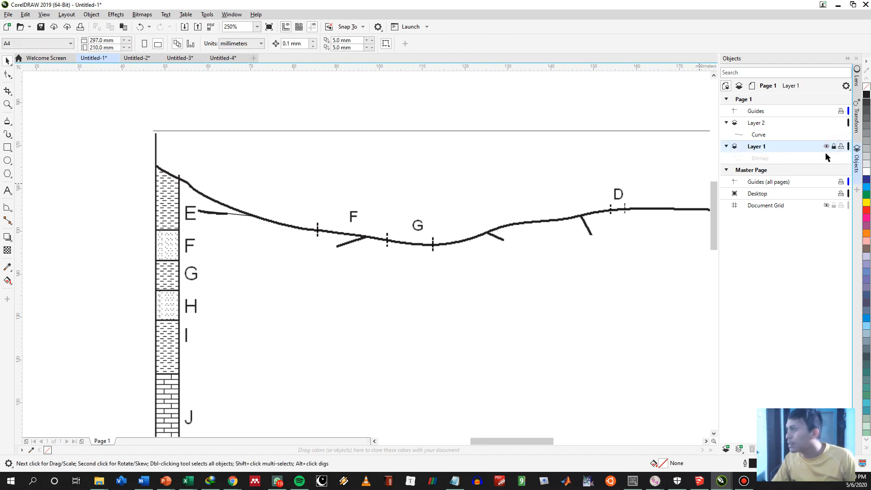
click(833, 146)
click(280, 210)
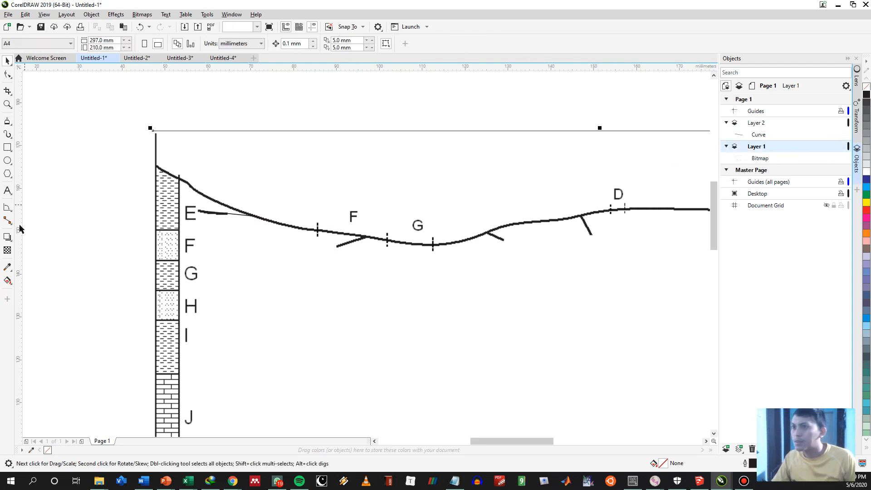
click(7, 251)
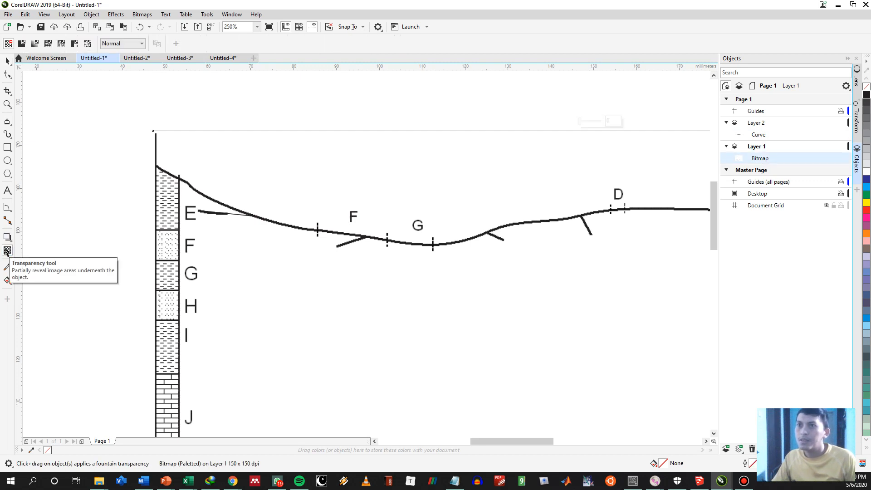
click(25, 43)
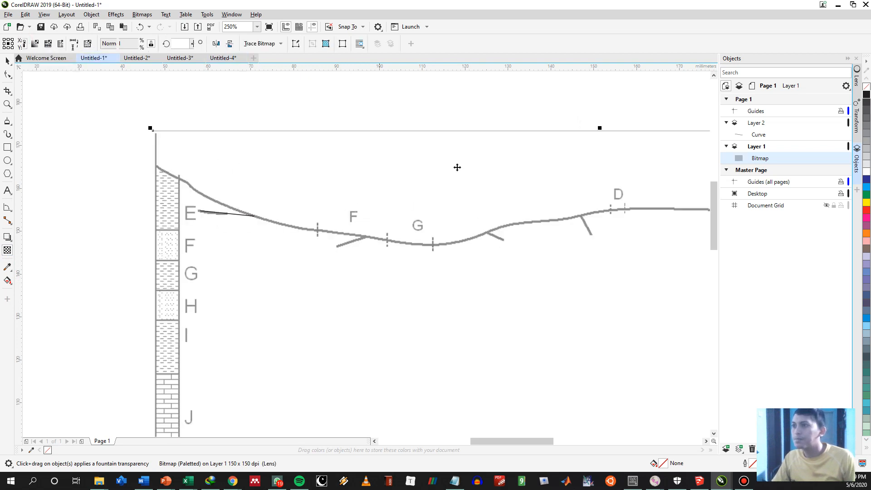
key(space)
click(675, 101)
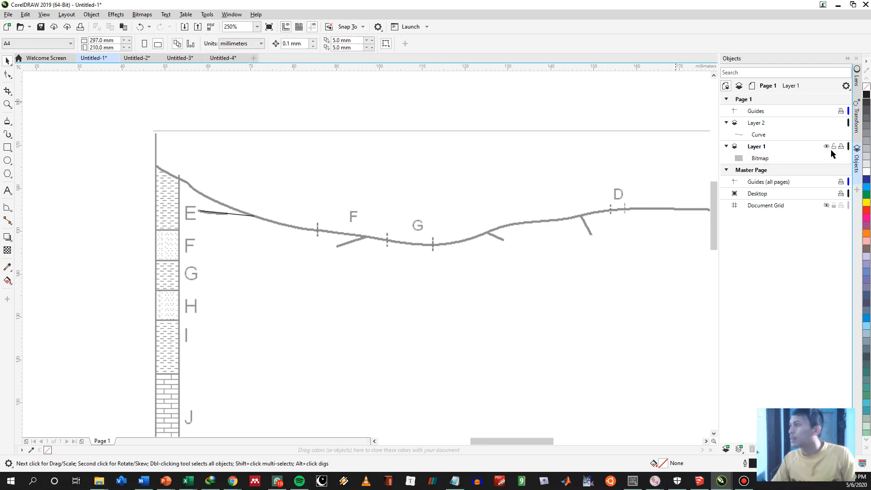
Turn off Edit Across Layers, make Layer 2 active, and check that the line beside E can be selected.
click(846, 87)
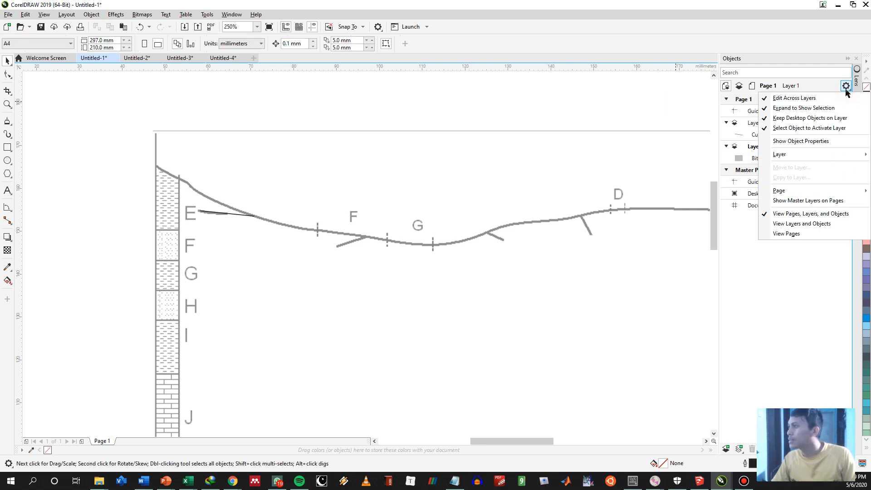
click(805, 99)
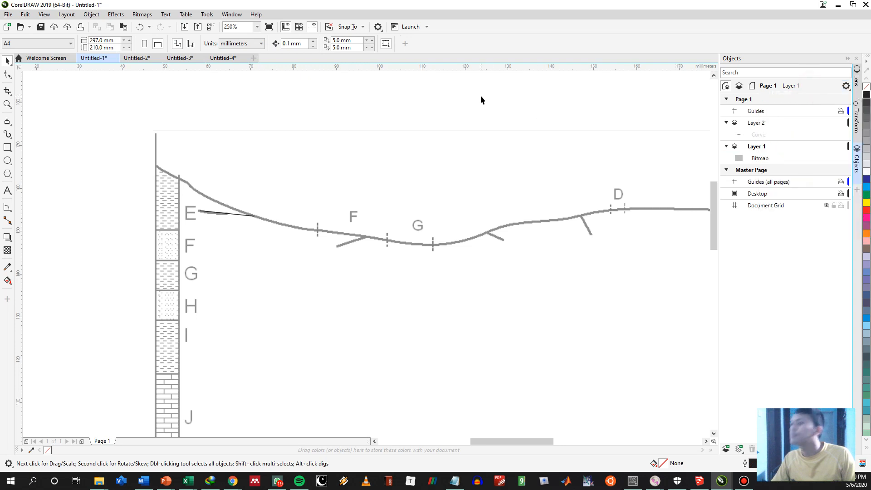
scroll(481, 100, down, 2)
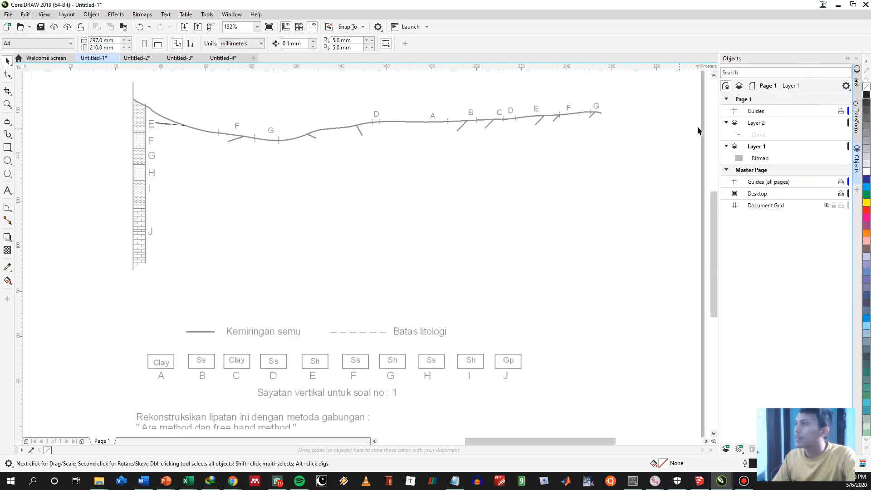
click(764, 123)
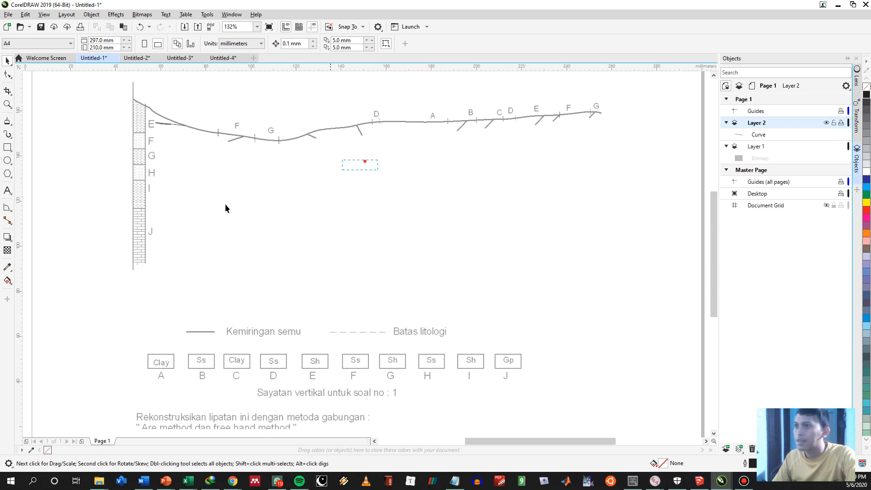
click(170, 126)
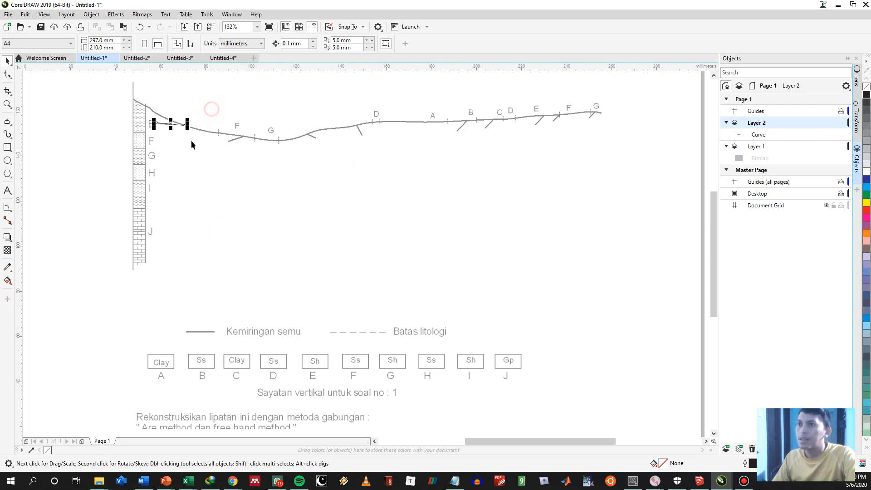
click(212, 203)
Try drawing two slanted Freehand lines, each about 46 mm long, in the empty area below the profile, and undo both.
key(space)
drag(196, 244, 274, 211)
double_click(289, 202)
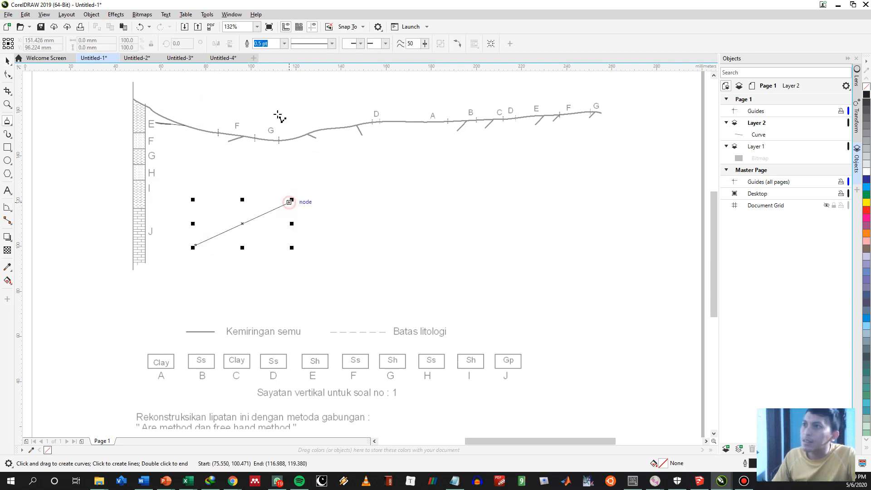
click(348, 191)
click(425, 262)
double_click(425, 262)
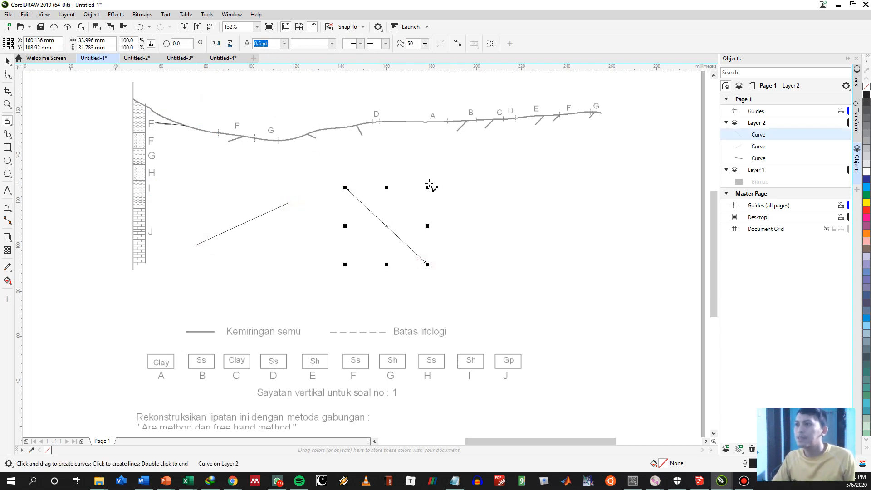
key(space)
key(ctrl+z)
key(ctrl+z)
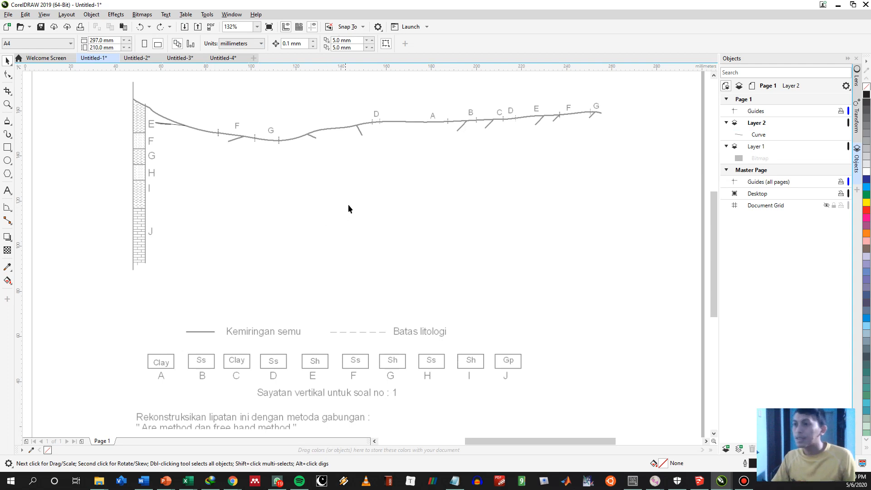
Set the Freehand tool's outline width to 1.5 pt.
click(8, 121)
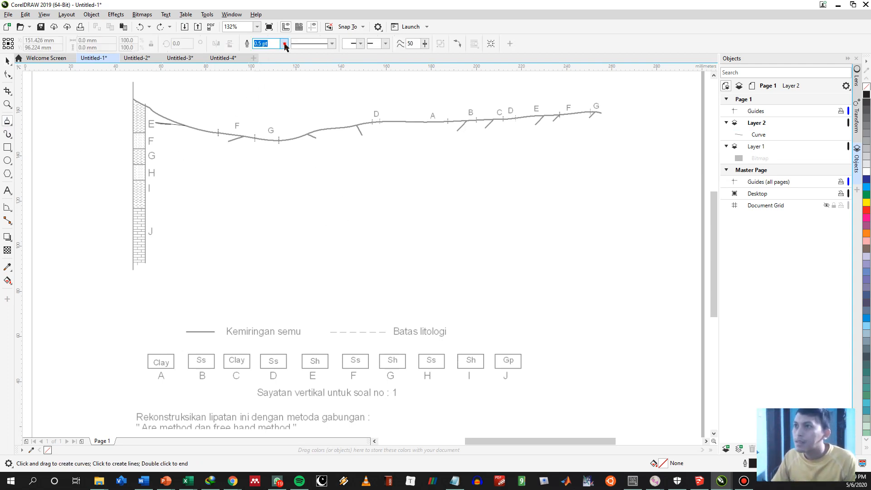
click(285, 45)
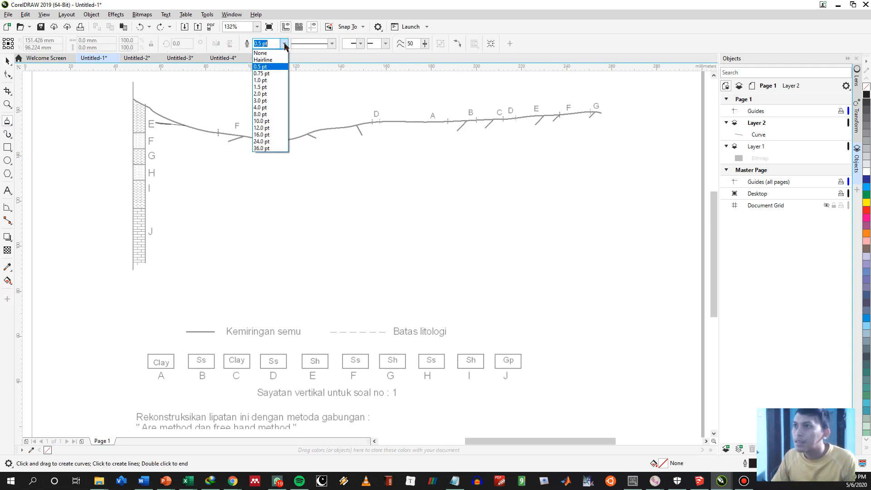
click(278, 87)
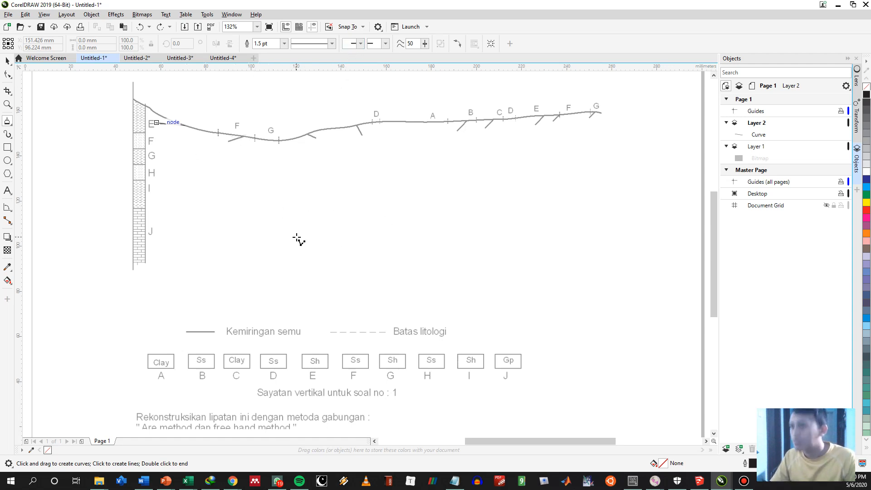
Try a slanted 1.5 pt test line about 27 mm long below the profile, and undo it.
click(237, 194)
click(294, 168)
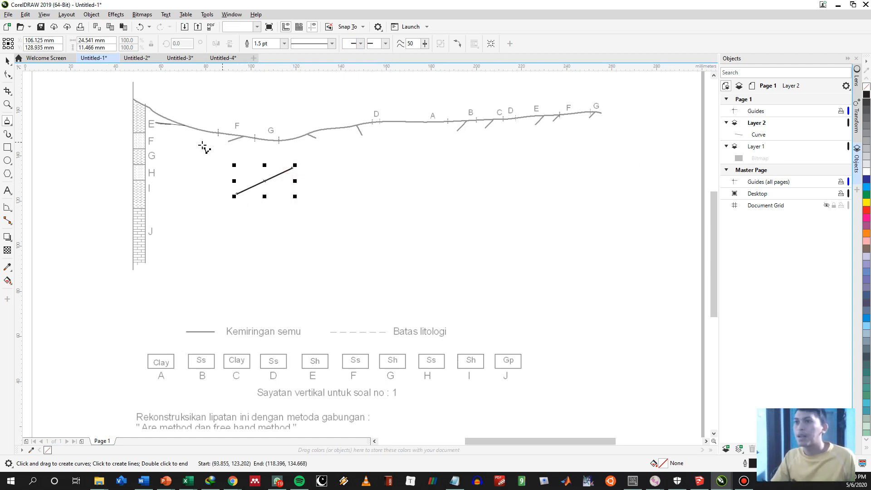
scroll(202, 145, up, 1)
key(Delete)
scroll(344, 309, down, 1)
scroll(268, 156, up, 1)
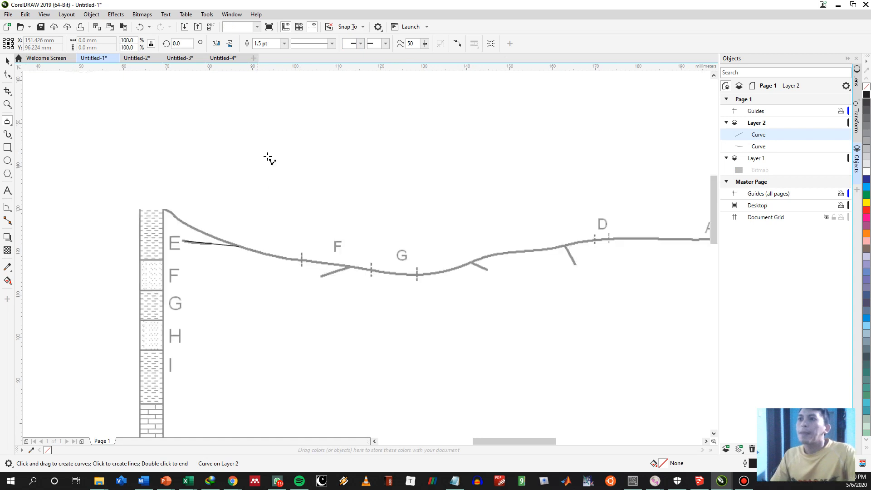
key(ctrl+z)
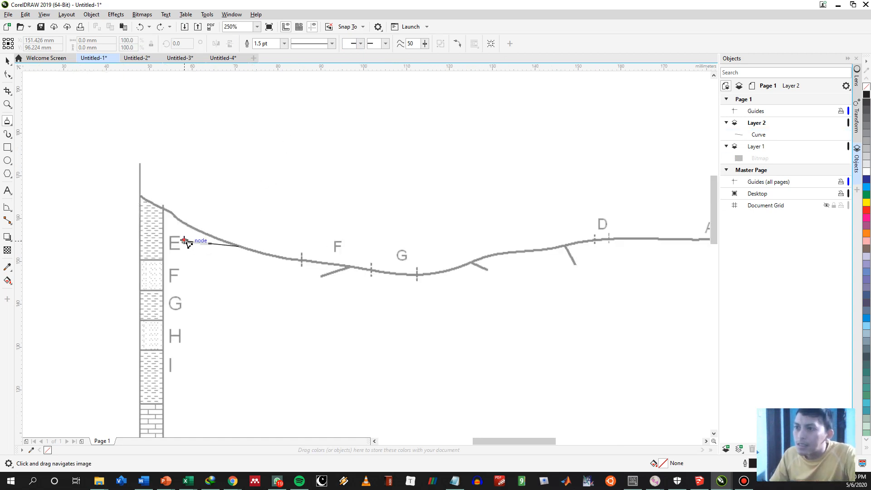
Trace the dip marks beside E and below F with Freehand lines about 12.7 mm and 10.2 mm long, ending at the profile.
click(184, 240)
click(239, 246)
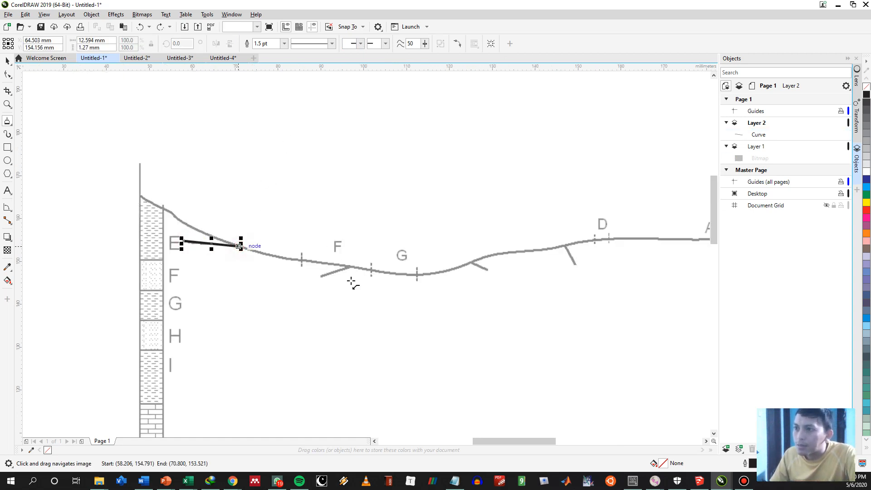
click(308, 288)
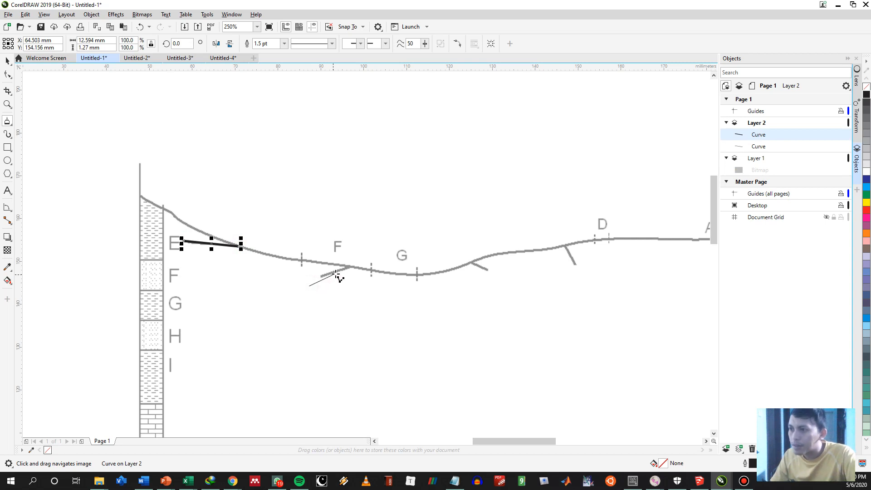
click(349, 266)
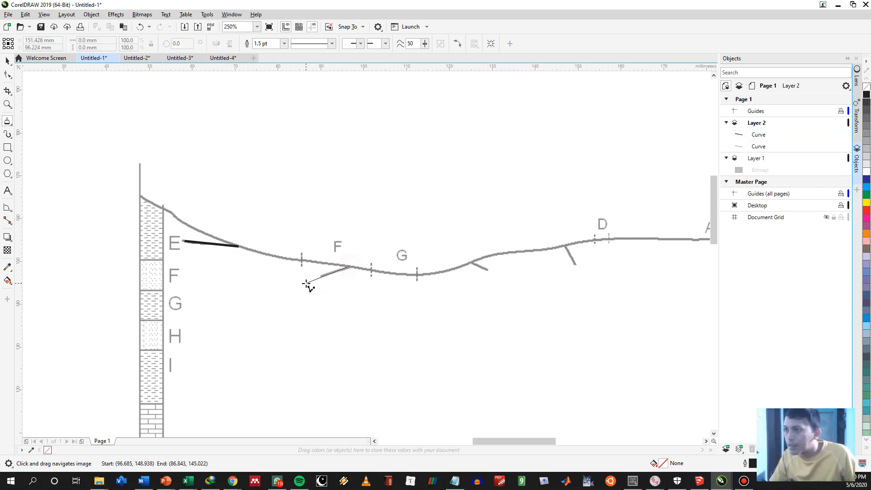
click(308, 282)
Trace the two dip marks between G and D with straight lines about 10 mm and 7.1 mm long, starting at the profile.
click(469, 261)
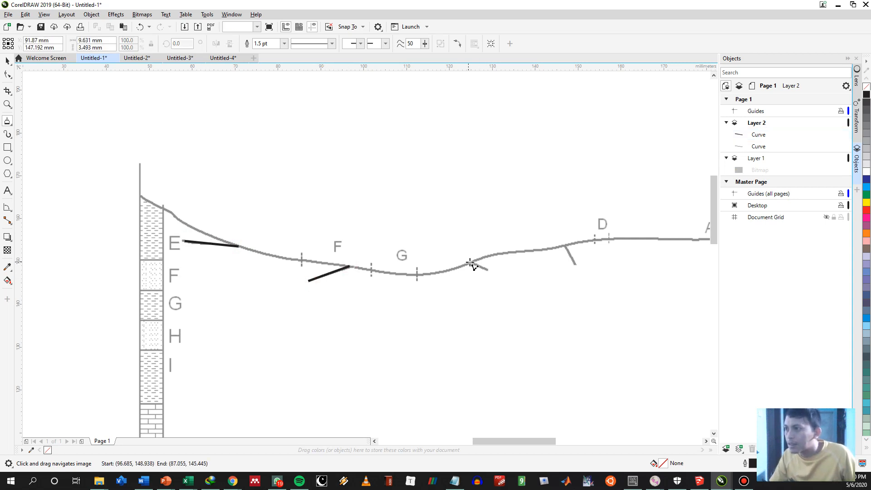
click(508, 280)
click(564, 244)
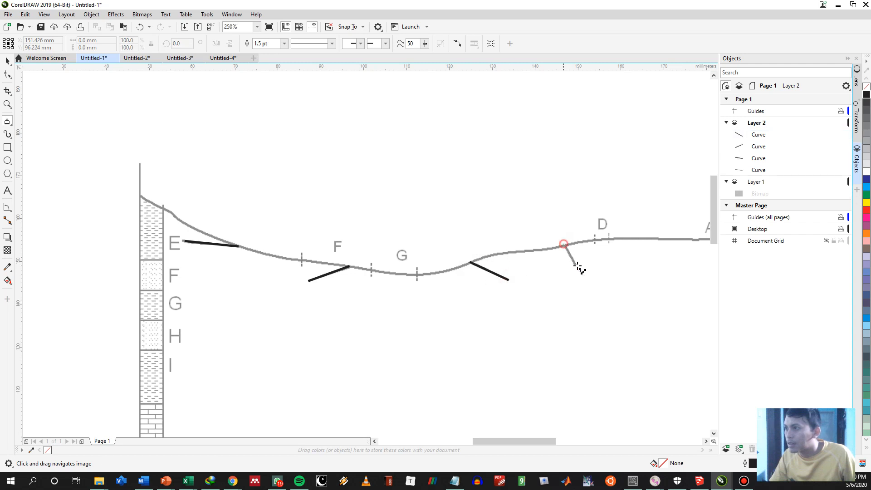
click(578, 270)
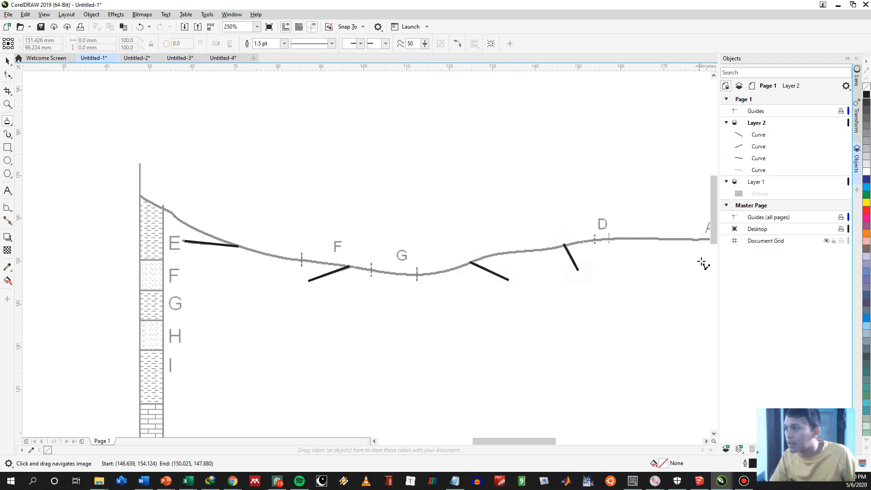
Trace the dip marks below B, C and the right-hand E with straight lines running down from the profile.
scroll(701, 262, right, 5)
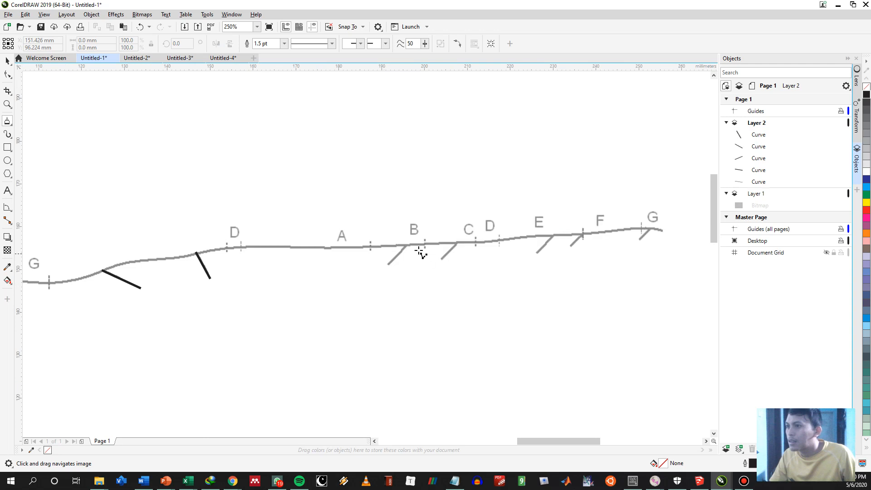
click(407, 245)
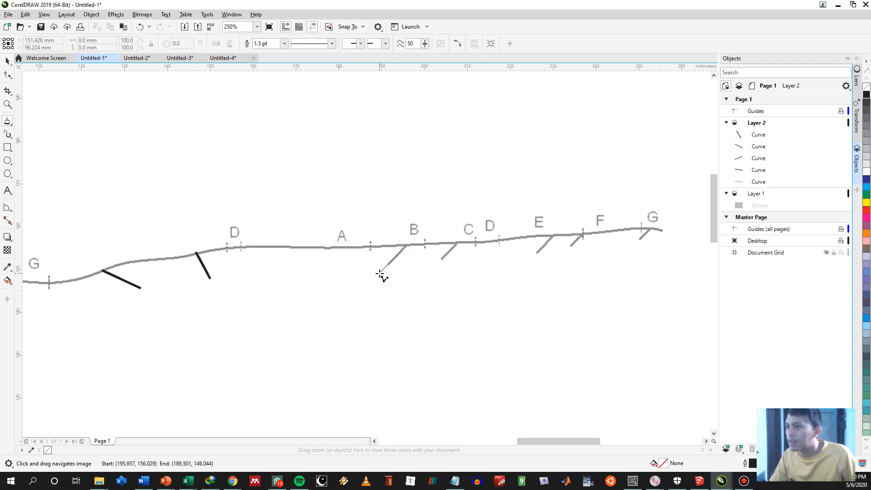
click(379, 273)
click(455, 243)
click(433, 267)
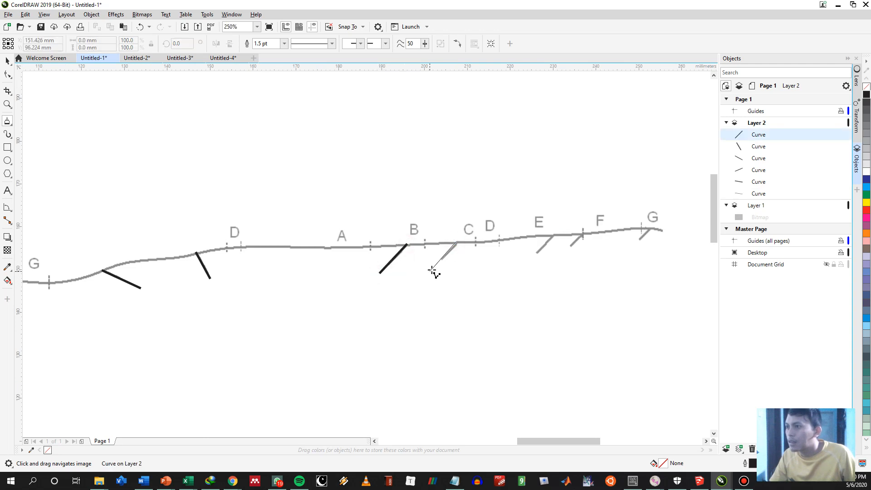
click(554, 235)
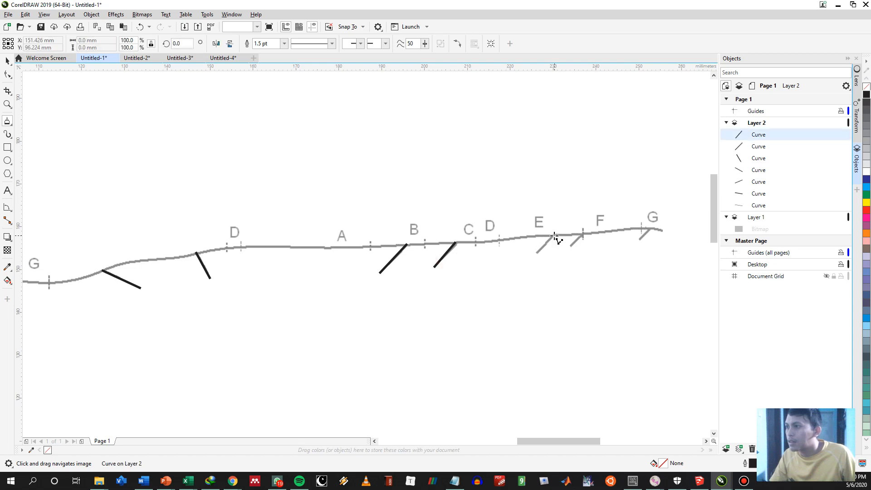
click(534, 254)
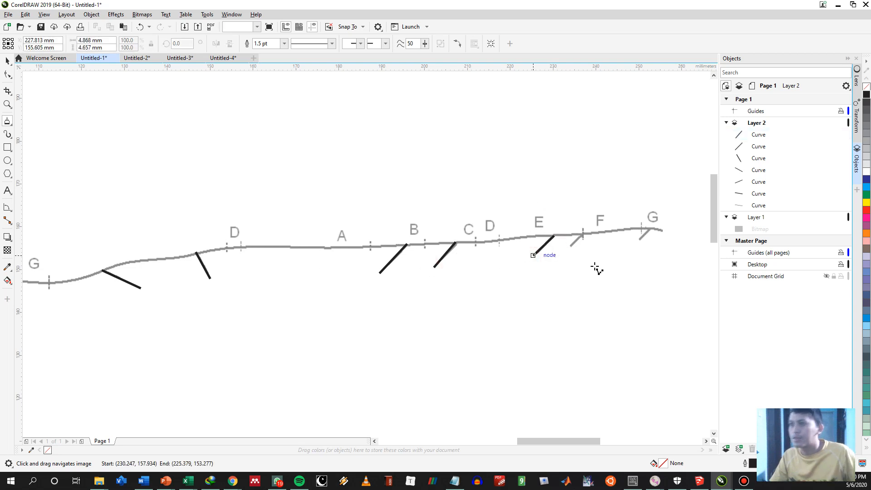
Leave the line drawing, bring up the Rotate transformation settings and activate the Pick tool.
scroll(373, 247, left, 3)
scroll(374, 247, down, 2)
key(Escape)
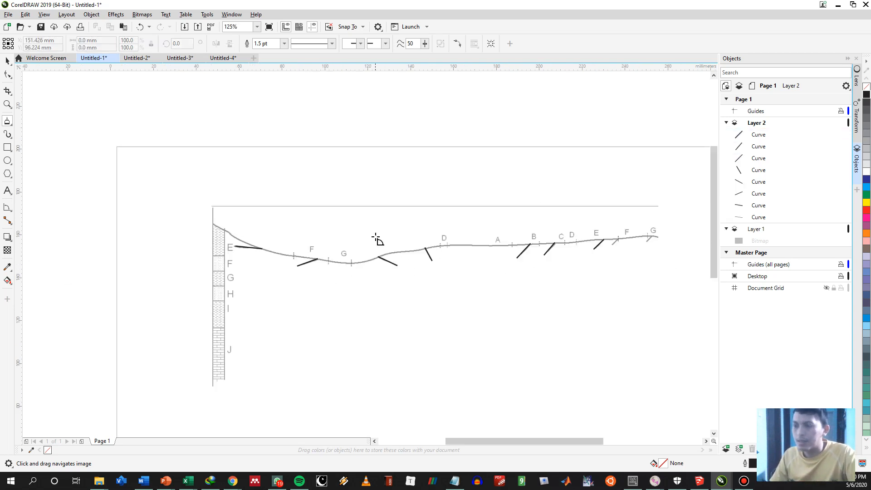
key(alt+F2)
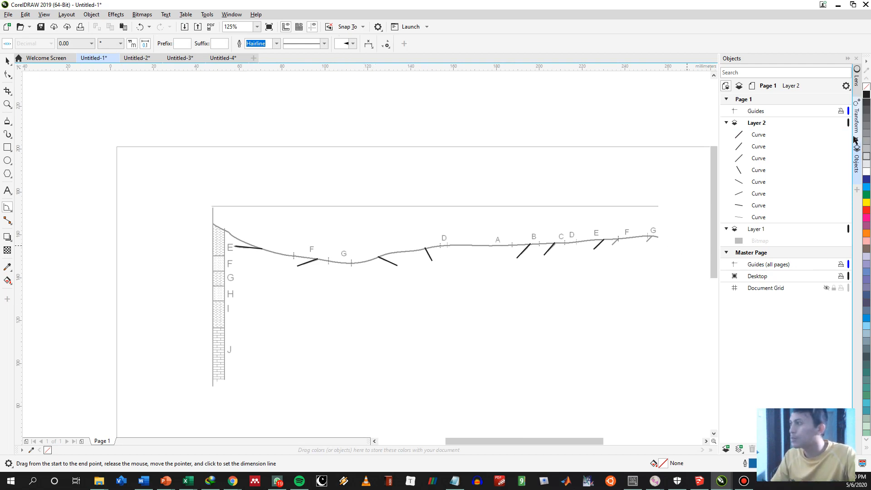
click(857, 122)
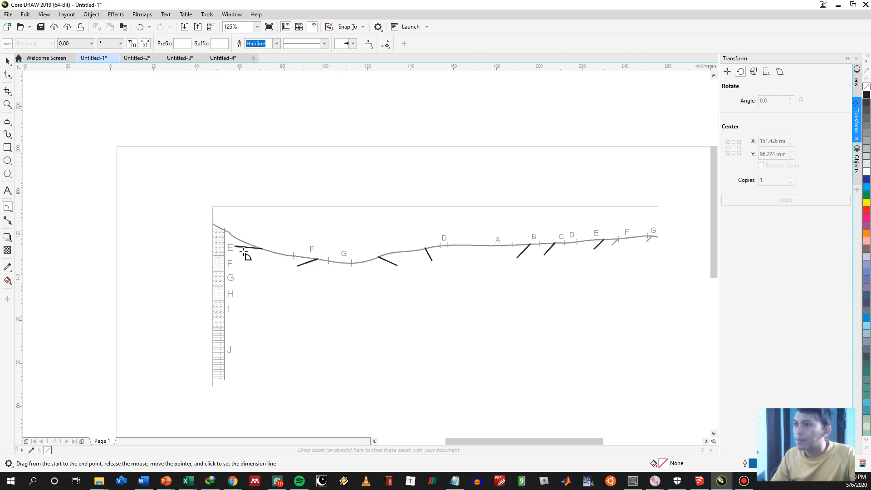
middle_click(328, 197)
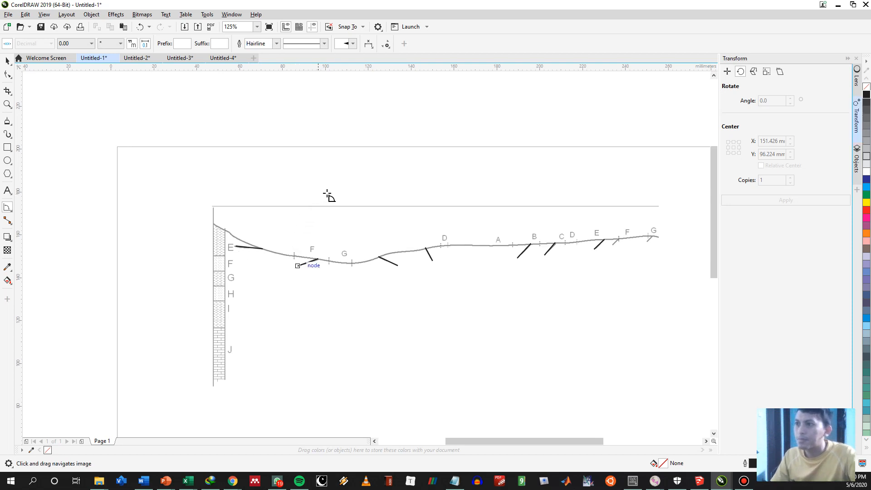
key(space)
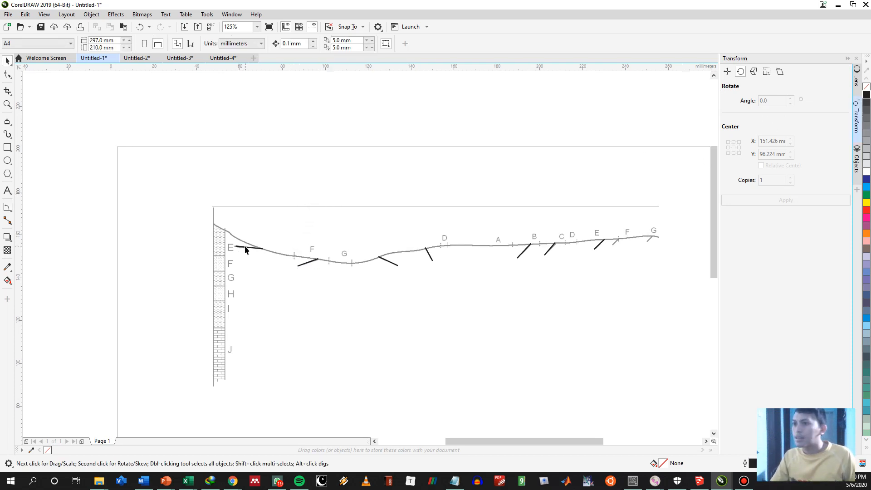
Set the rotation centre of the mark beside E to its lower-right end and of the mark below F to its upper-right end.
click(246, 251)
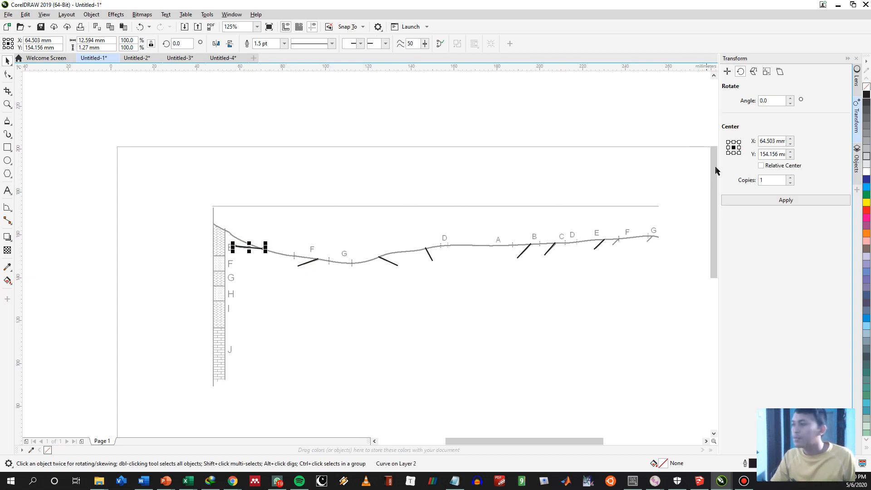
click(249, 247)
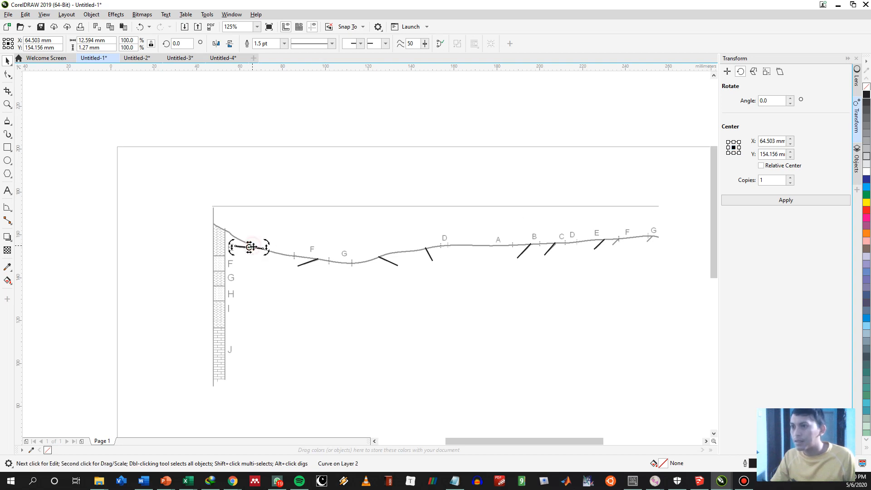
click(738, 153)
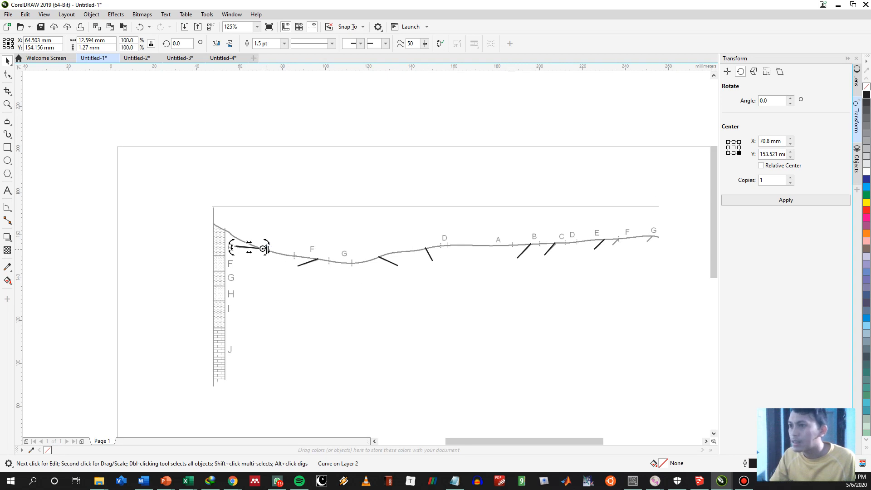
click(304, 267)
click(305, 264)
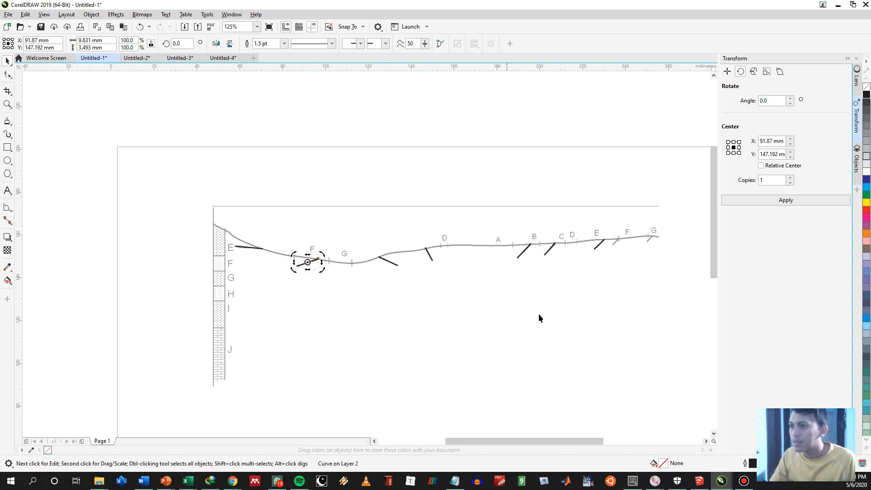
click(738, 142)
Set the rotation centre of the first dip mark after G to its upper-left end on the profile, and deselect it.
click(383, 263)
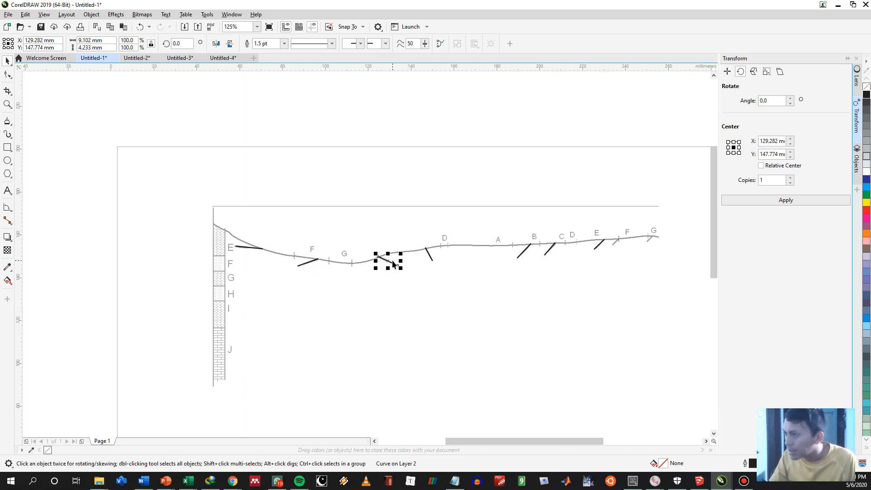
click(388, 261)
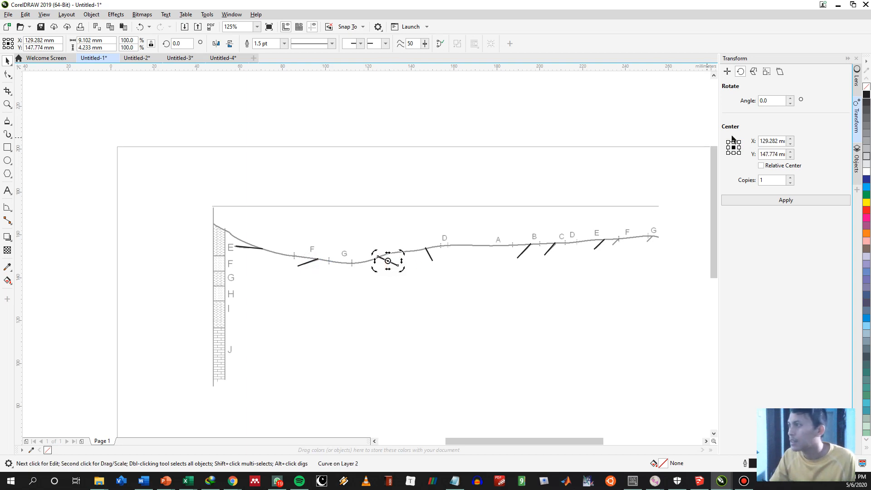
click(410, 154)
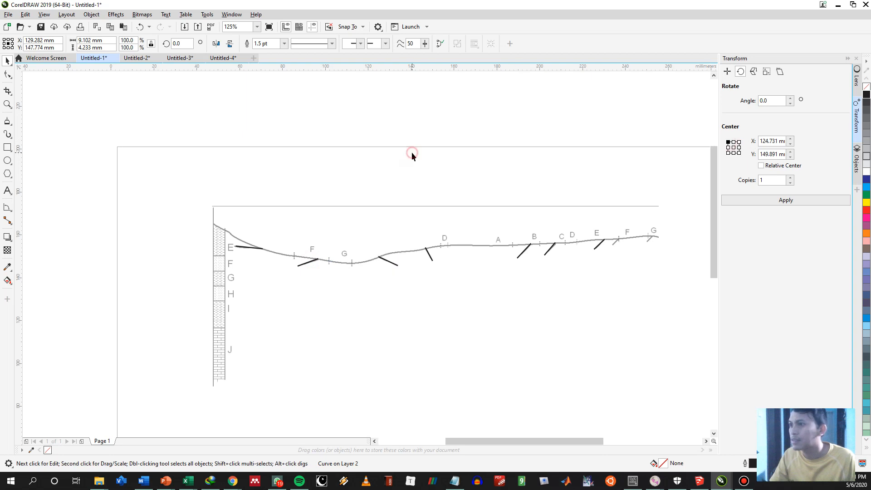
Rotate one copy of the dip mark below F by 90° about its upper-right end on the profile.
click(308, 265)
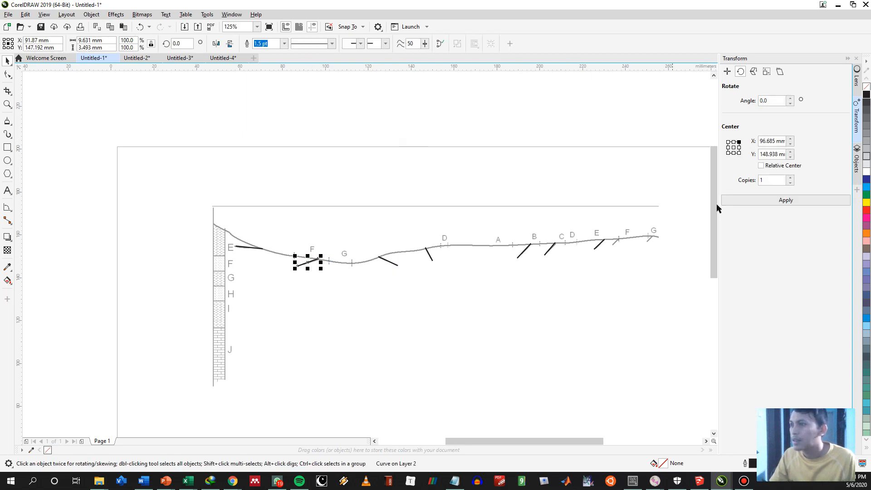
drag(313, 260, 317, 264)
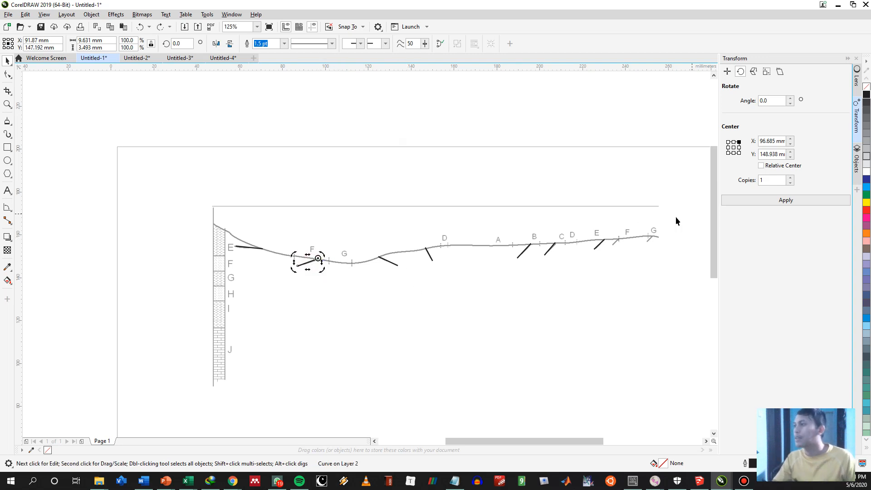
double_click(764, 100)
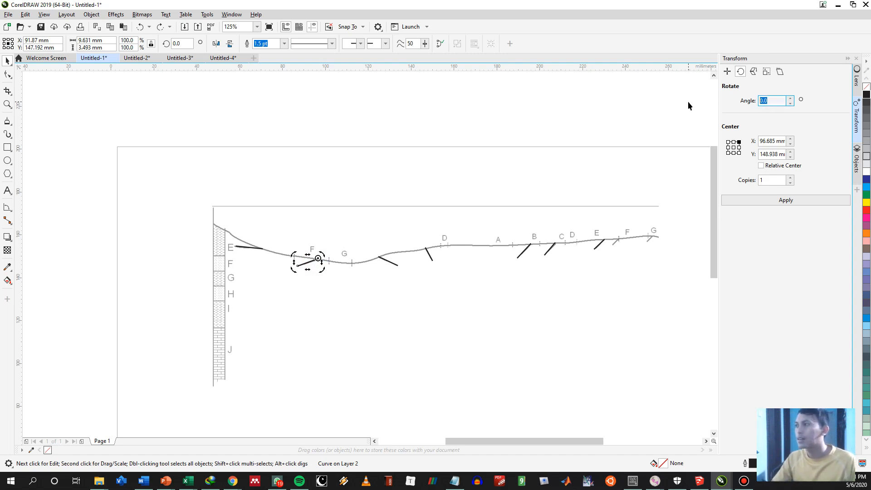
text(90)
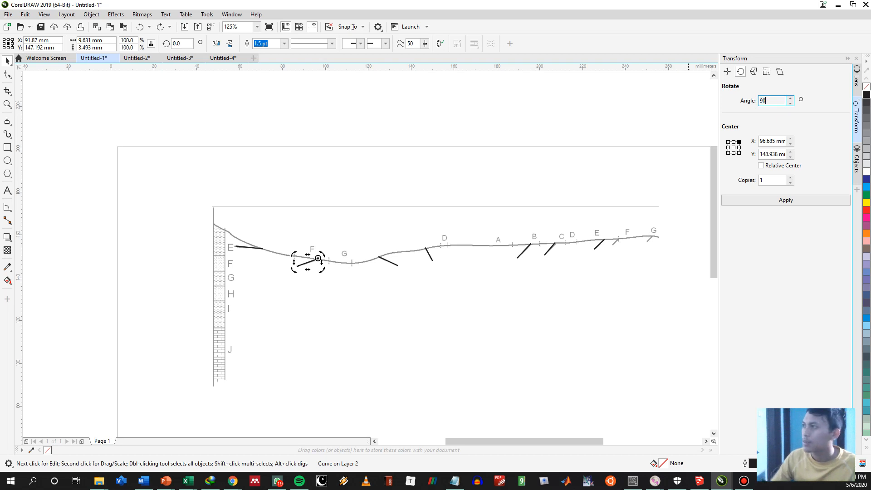
click(762, 181)
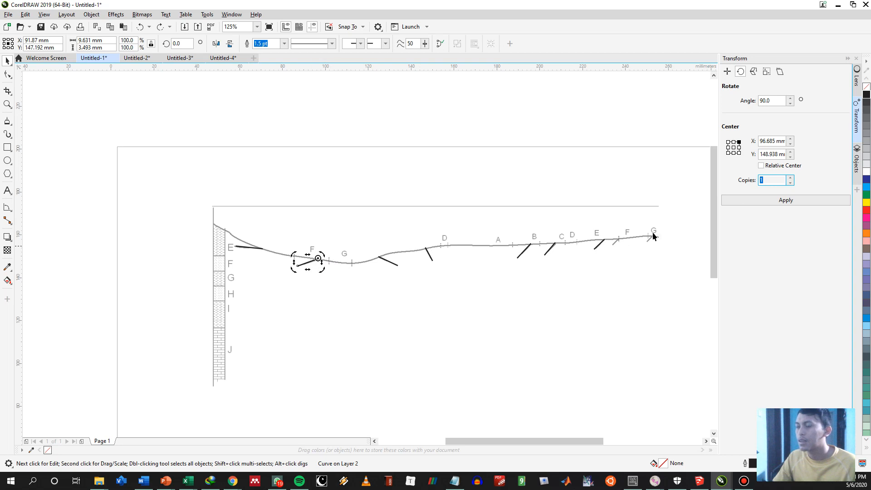
click(747, 201)
Create one 90° rotated copy each of the mark beside E and the first mark after G, about their profile ends.
click(239, 246)
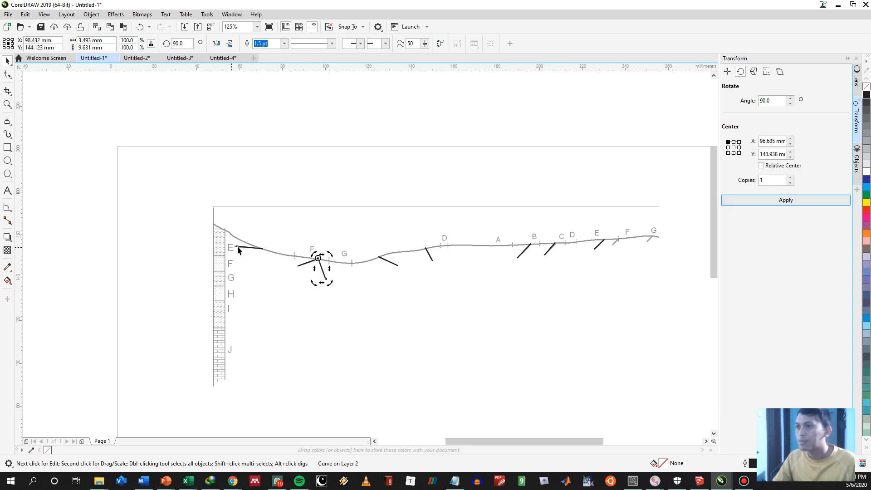
click(769, 205)
click(386, 259)
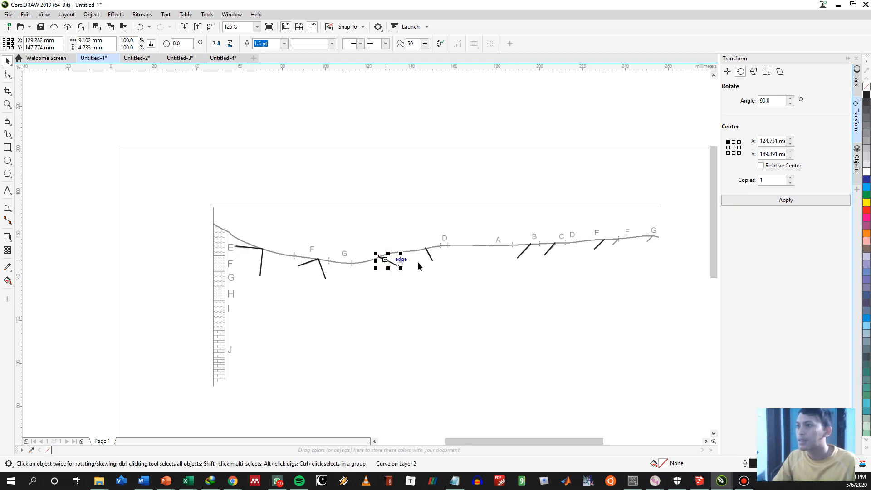
click(761, 203)
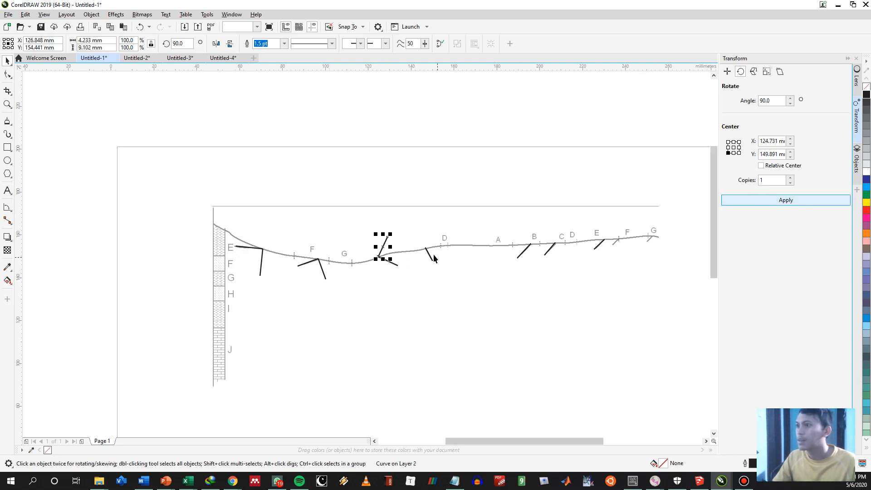
Set the rotation centre of the dip mark just before D to its upper-left end and create one copy rotated by 90°.
click(465, 266)
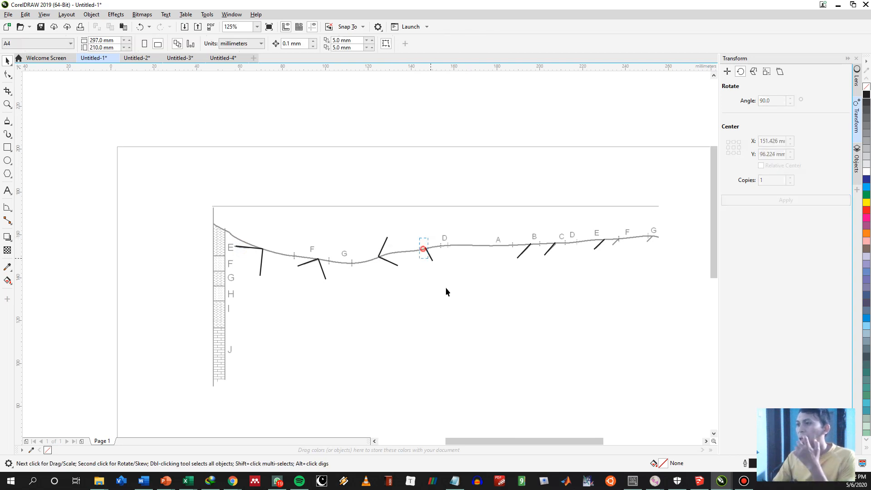
drag(447, 292, 456, 284)
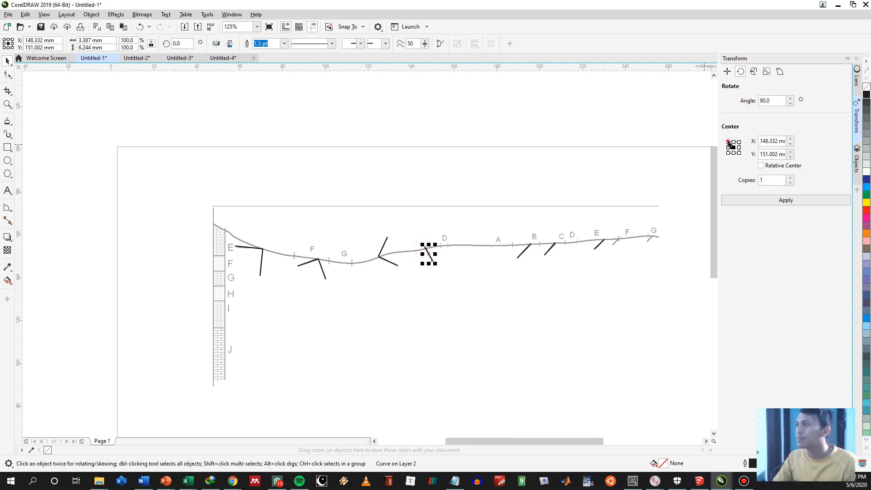
click(729, 143)
click(757, 201)
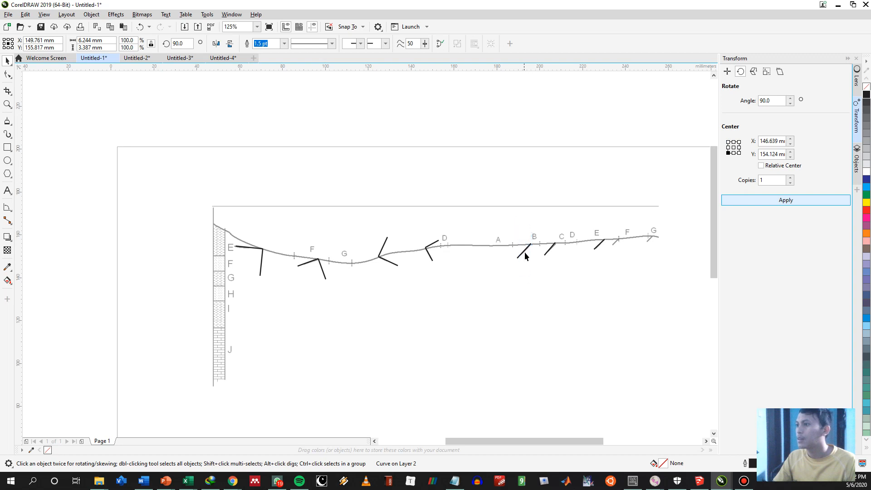
Try to create one 90° rotated copy of the three dip marks near B, C and E together, and undo it.
drag(505, 230, 531, 276)
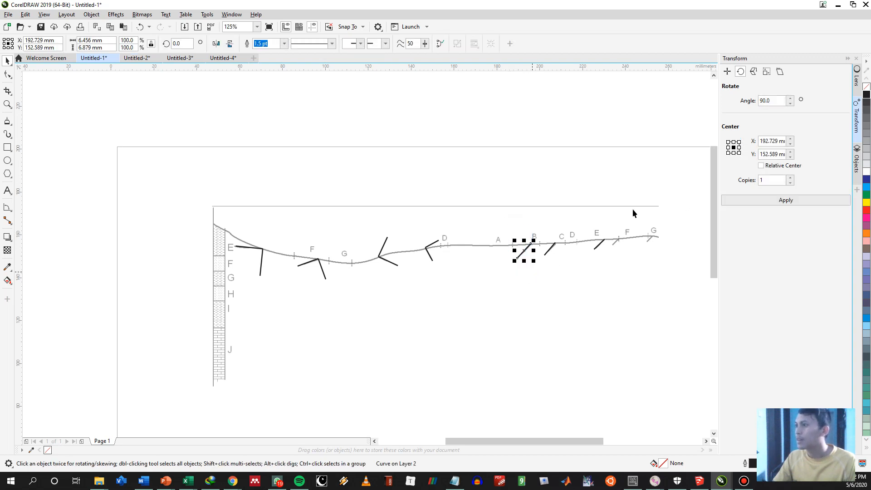
drag(486, 224, 637, 291)
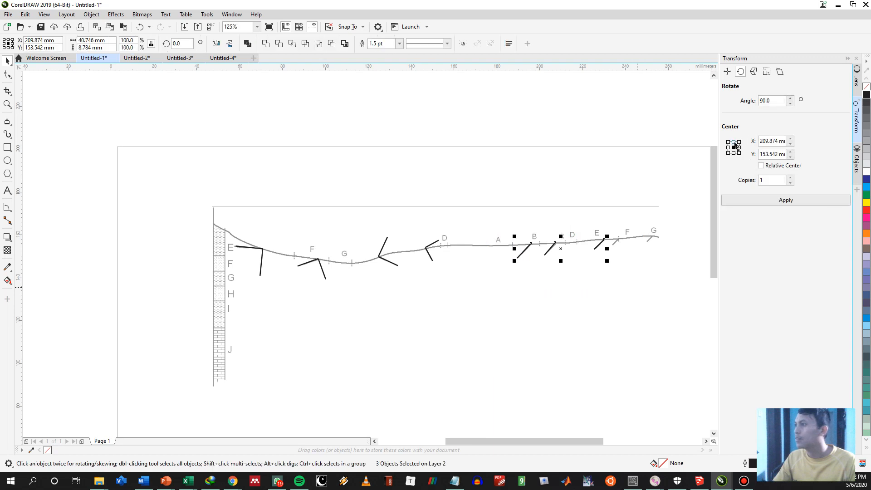
click(730, 200)
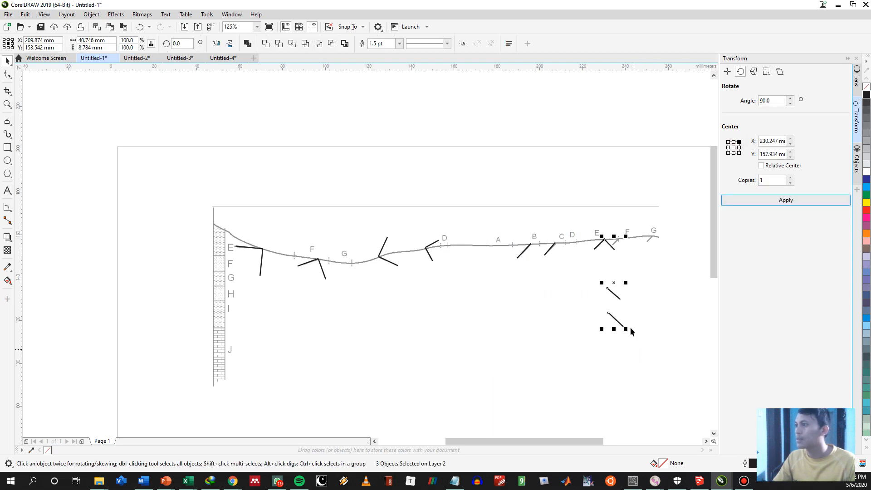
key(Delete)
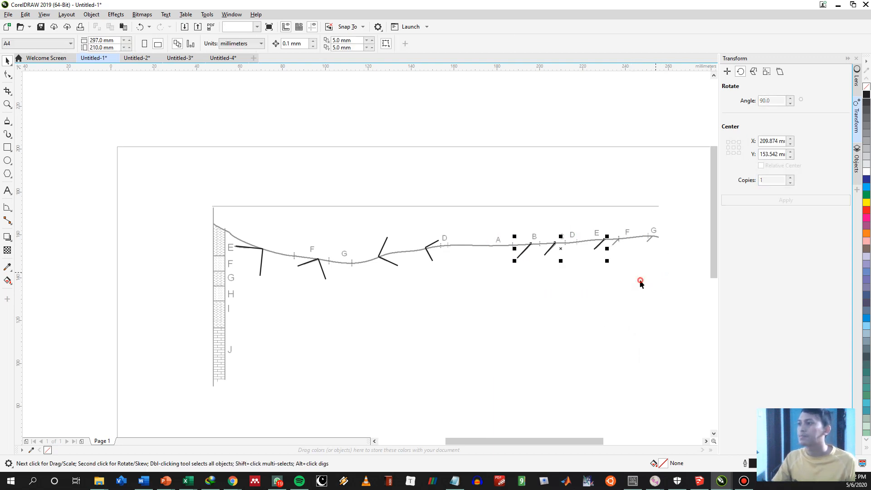
drag(501, 223, 530, 279)
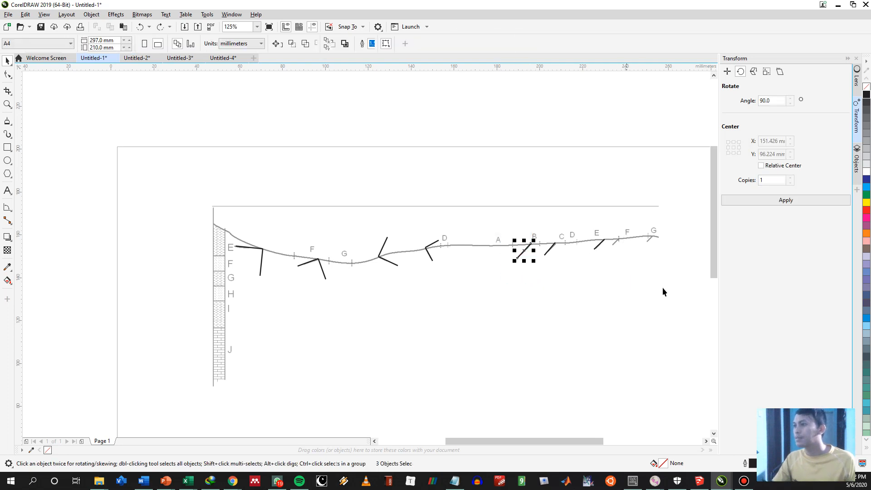
click(654, 327)
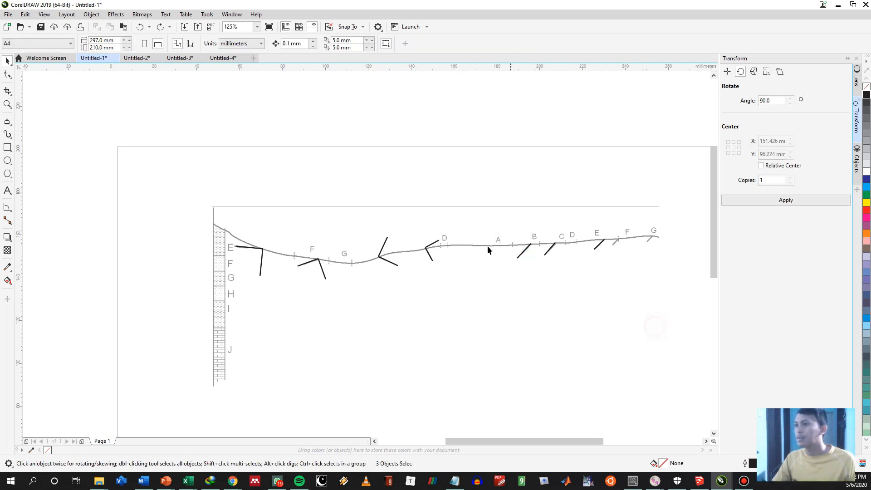
Colour the outlines of the four rotated perpendicular copies between E and D red.
click(243, 248)
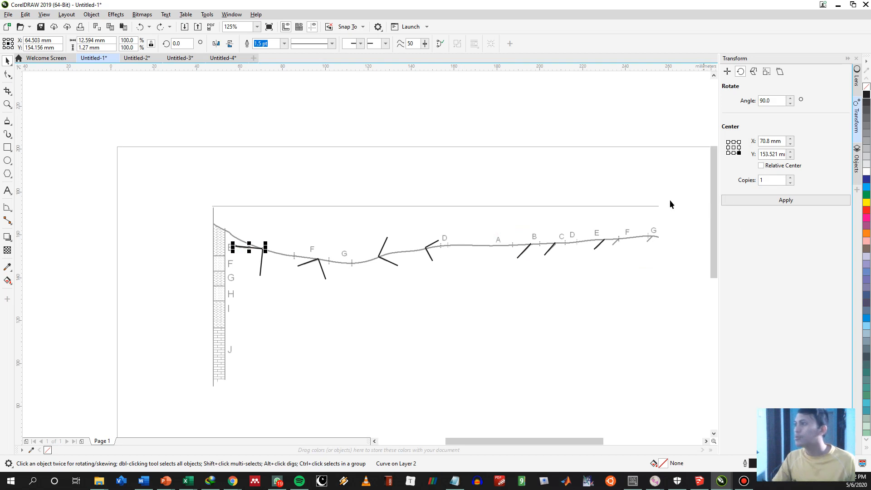
click(269, 291)
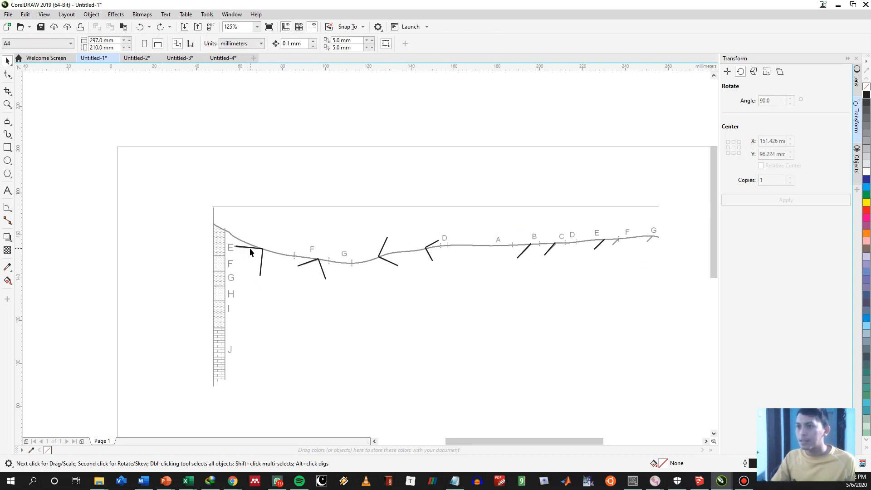
click(261, 267)
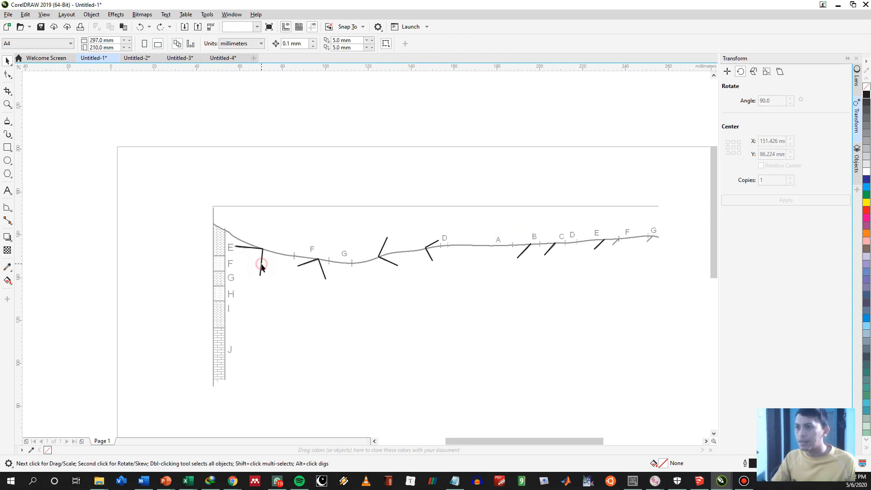
shift+click(324, 273)
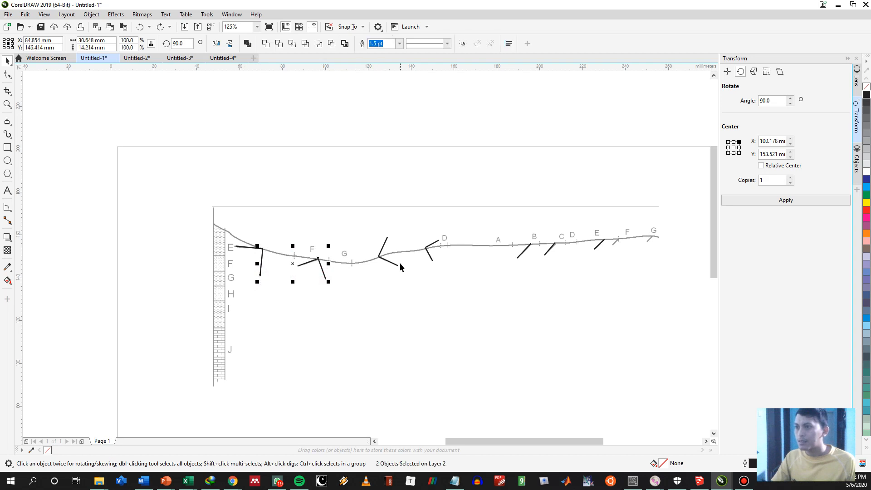
shift+click(387, 244)
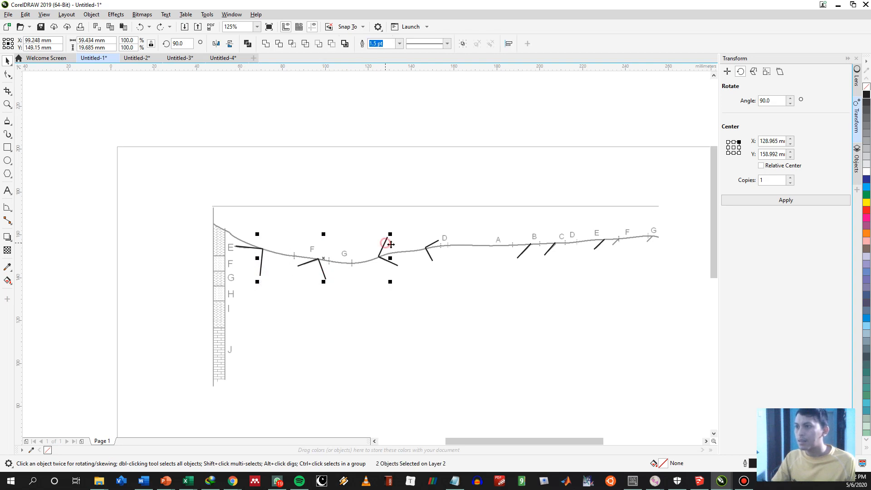
shift+click(434, 243)
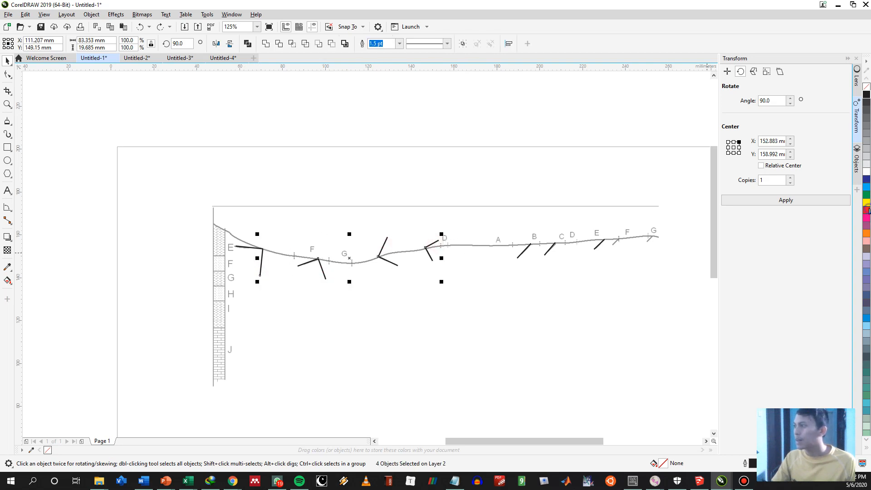
right_click(867, 211)
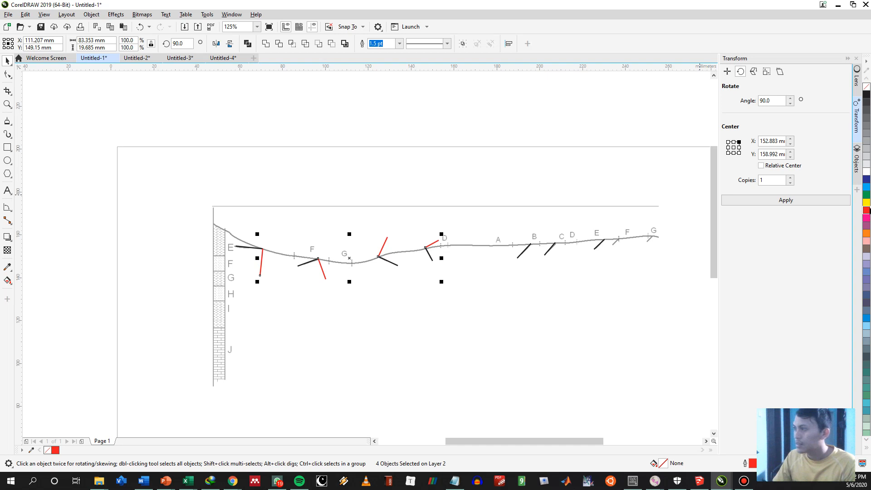
click(444, 352)
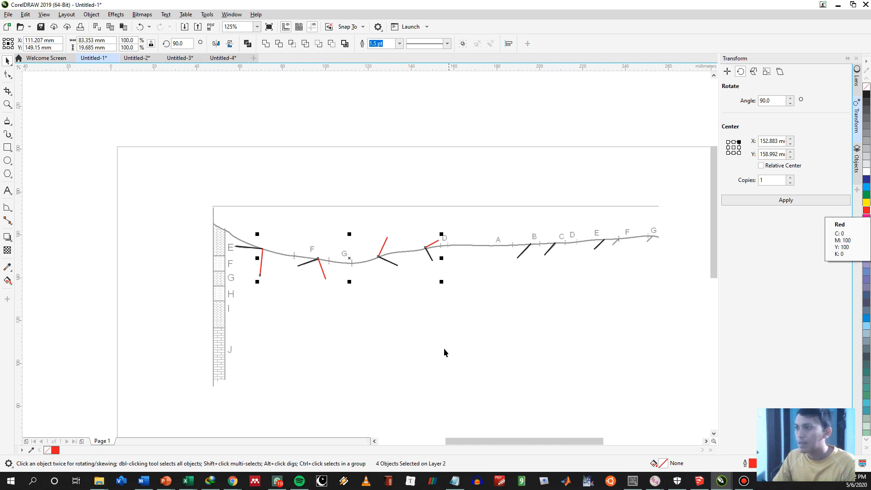
click(266, 258)
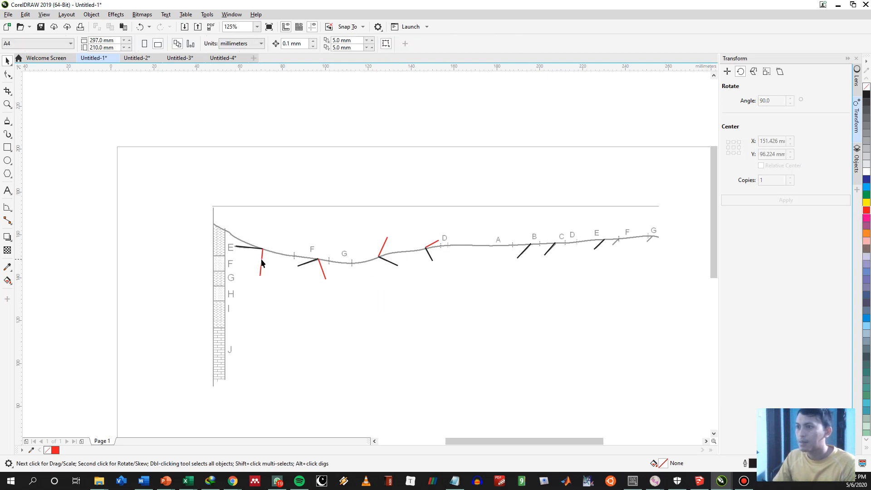
Draw a closed irregular polygon about 79 × 41 mm in the empty area below the profile.
key(F5)
click(318, 341)
click(401, 312)
click(486, 315)
drag(476, 367, 472, 375)
click(368, 400)
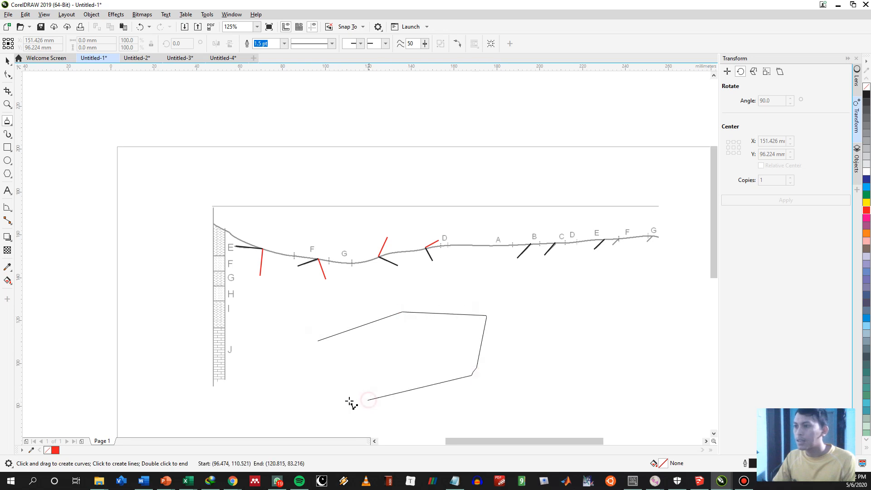
click(318, 340)
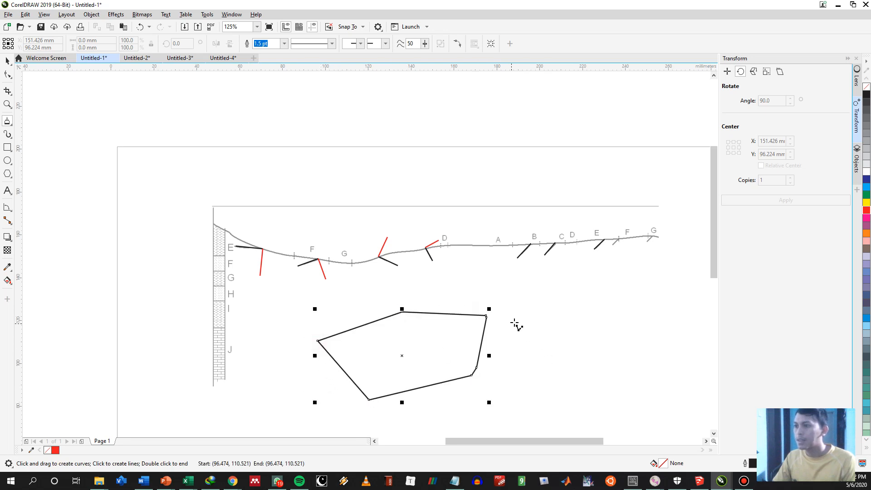
key(space)
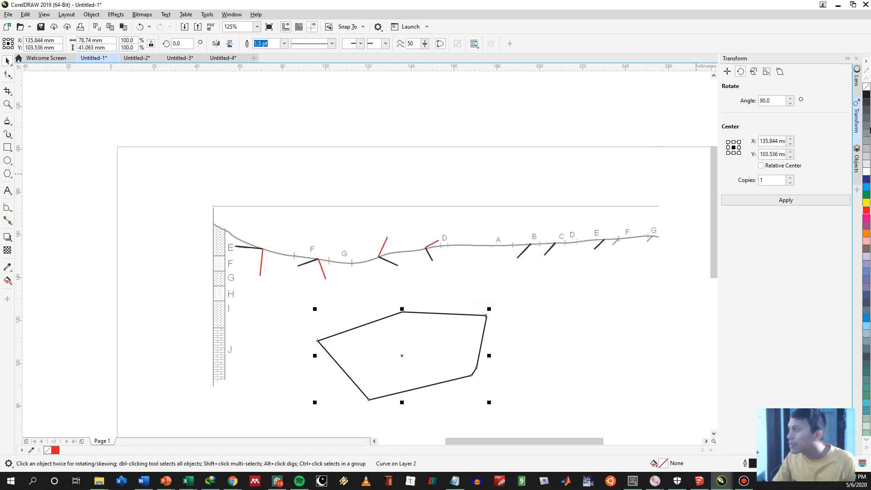
Try red and pale violet outlines and dark blue and purple fills on the polygon, and delete it.
right_click(867, 210)
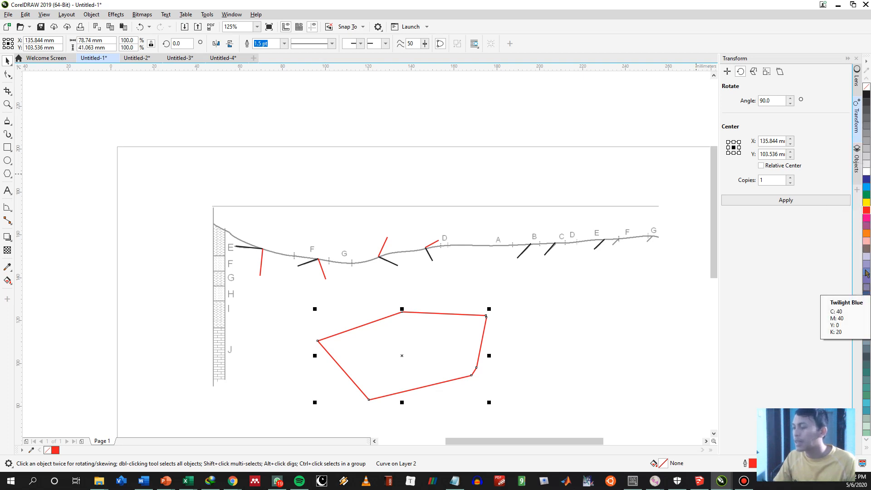
right_click(866, 255)
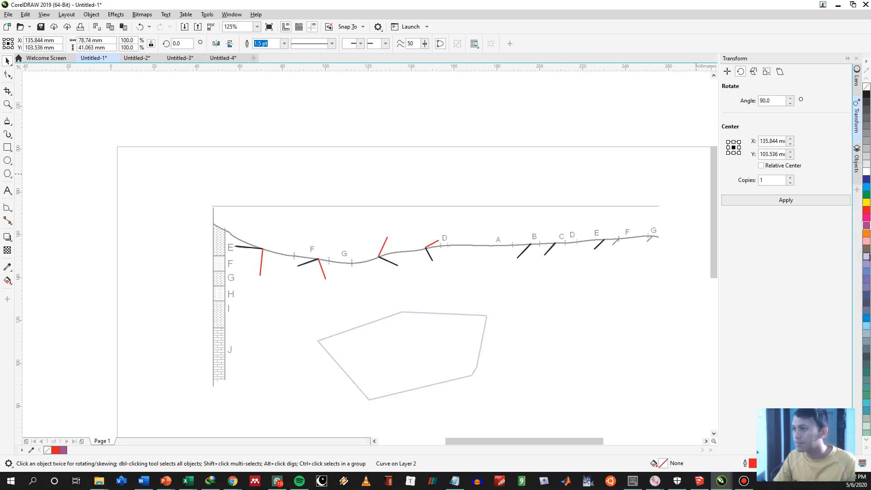
click(867, 182)
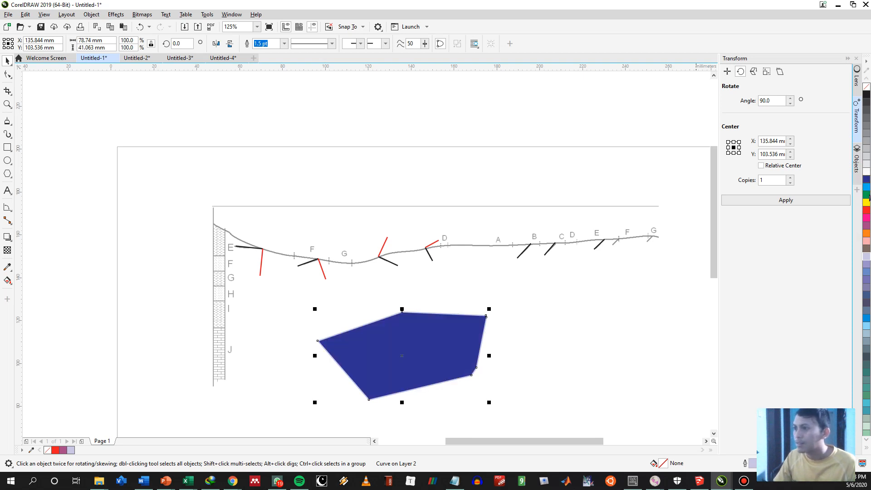
click(867, 227)
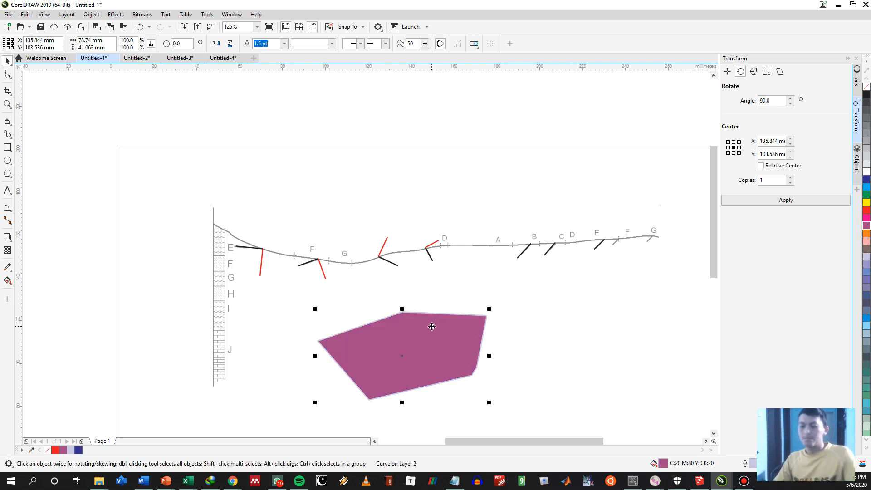
key(Delete)
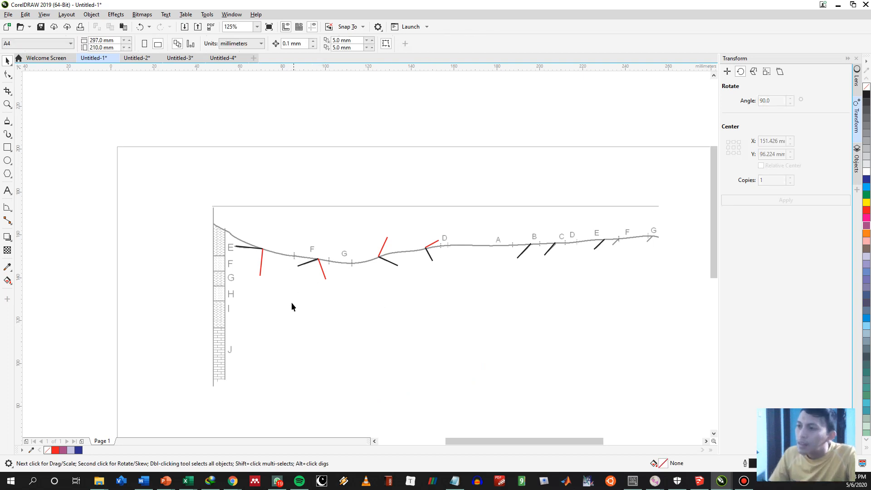
Extend the red perpendiculars beside E and below F upward to about 79 mm and 90 mm high so they cross above the profile.
click(261, 263)
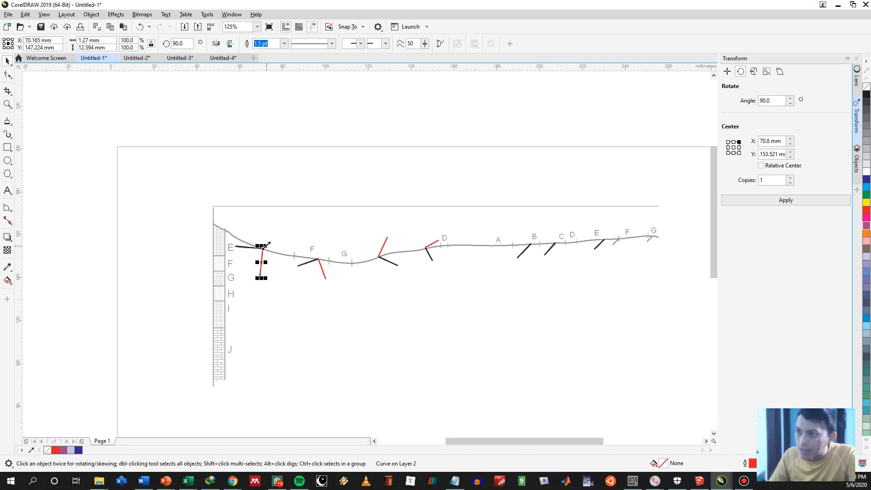
drag(264, 245, 395, 77)
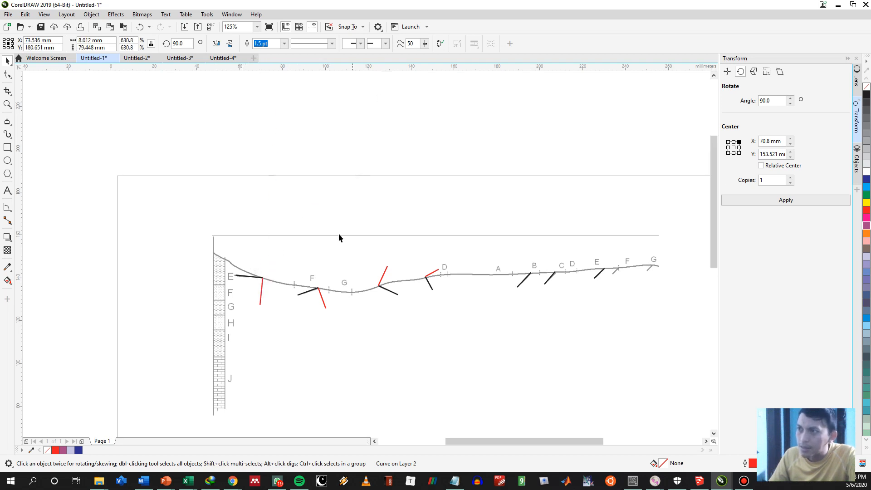
click(317, 291)
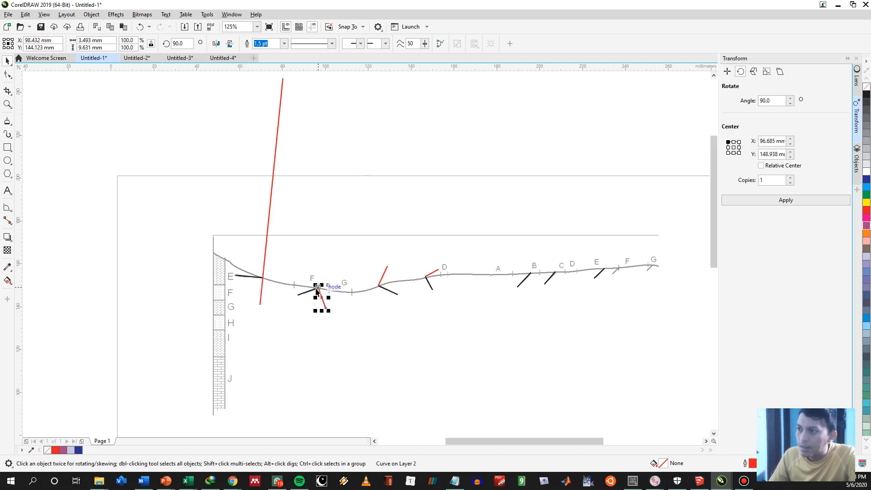
drag(317, 286, 254, 113)
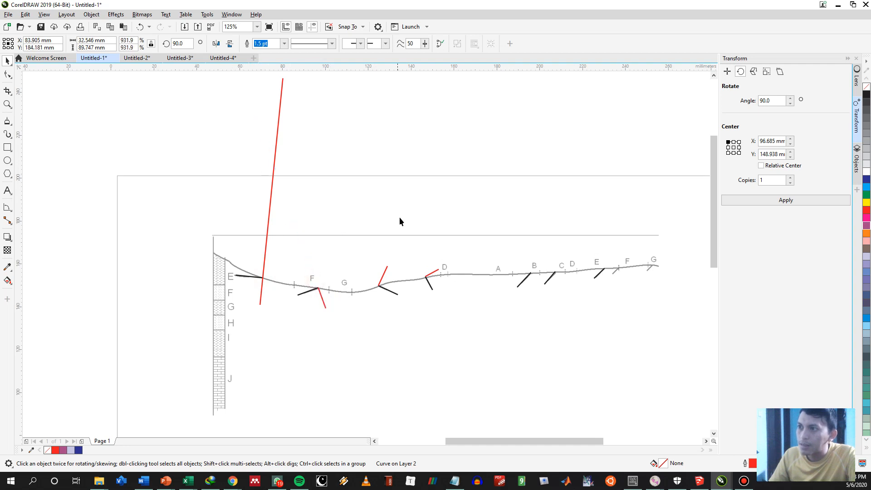
click(385, 175)
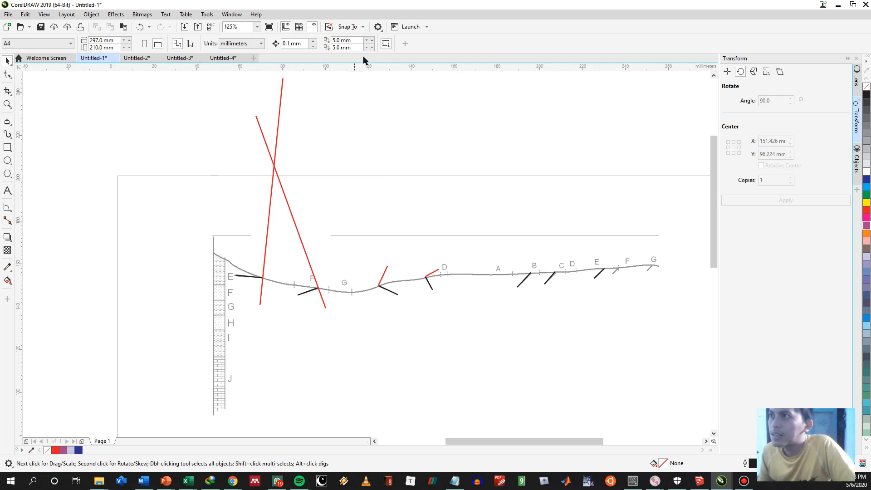
Remove the ends of both red lines above their intersection with Virtual Segment Delete.
click(7, 92)
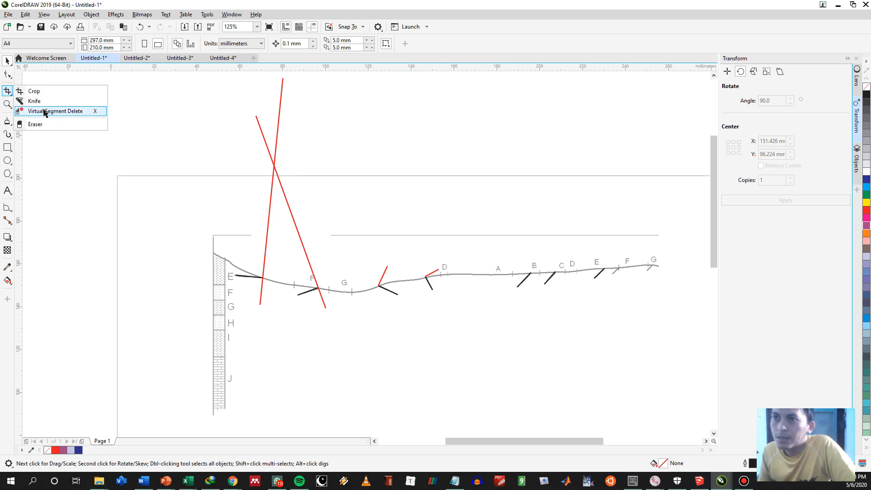
click(44, 111)
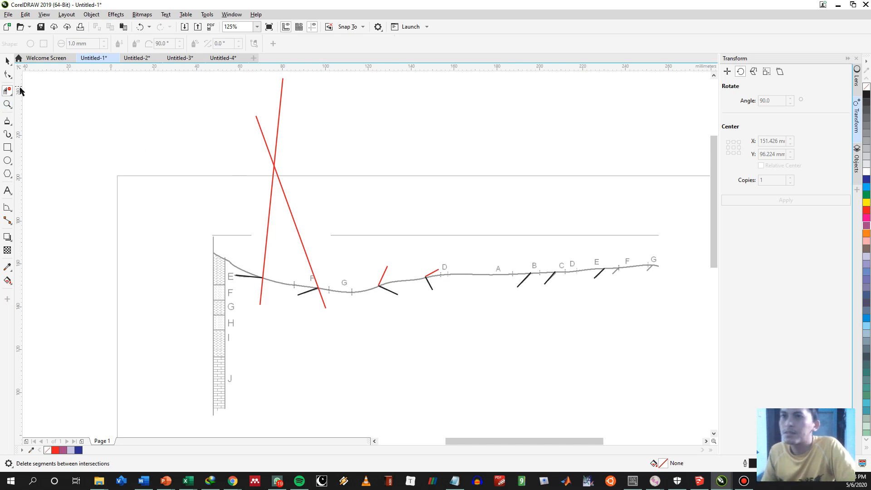
click(8, 92)
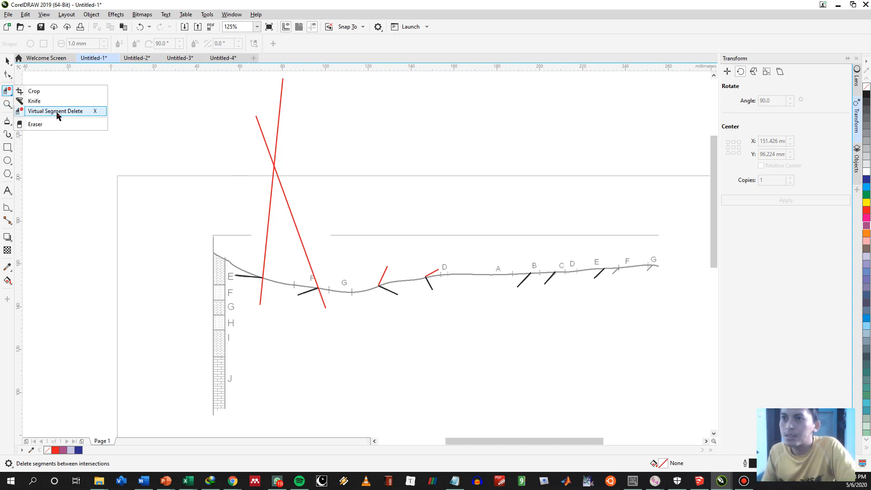
click(96, 114)
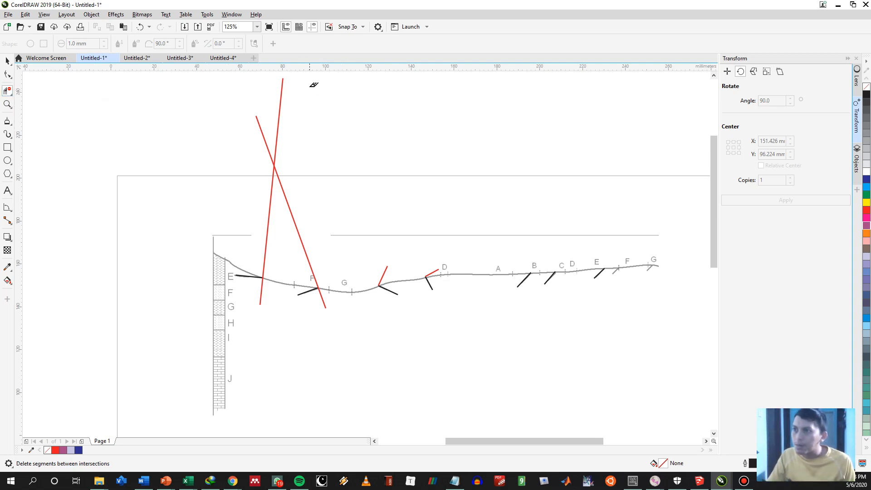
drag(310, 87, 239, 135)
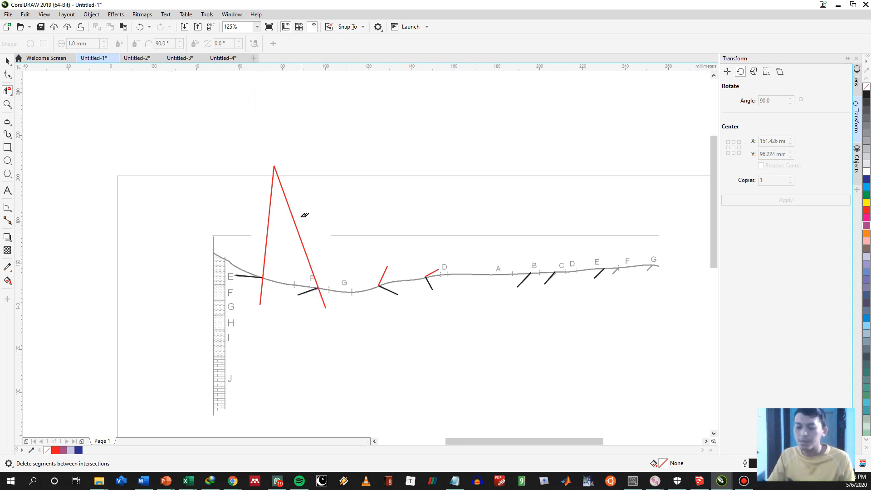
Draw a slanted line about 138 mm long across both red lines and trim its ends beyond the second red line and outside the column.
key(F5)
click(140, 271)
click(421, 183)
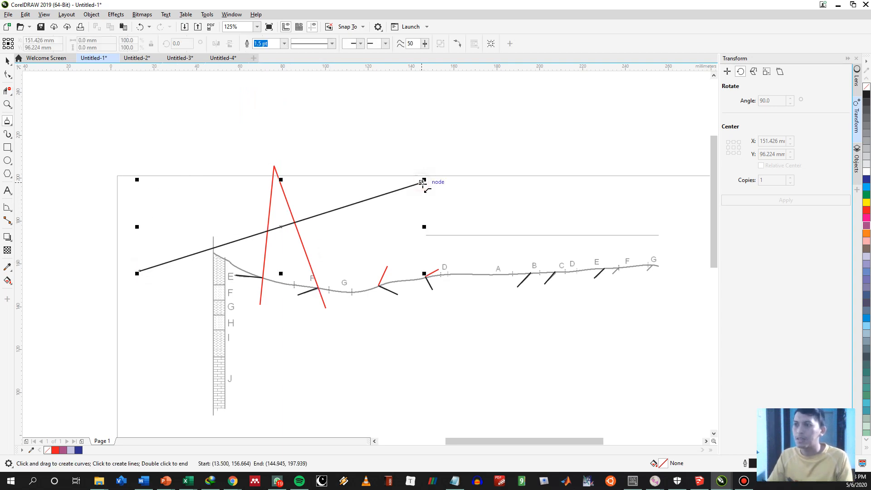
drag(375, 188, 389, 217)
drag(107, 247, 166, 302)
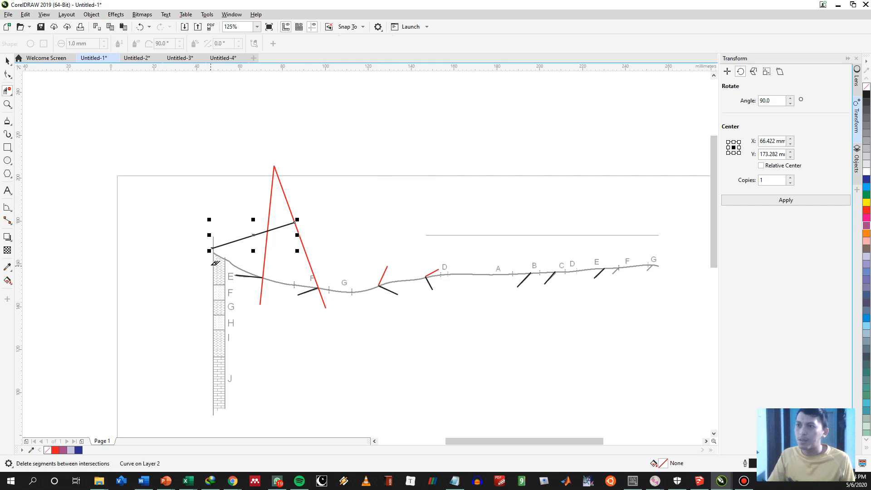
Undo the slanted line across the red lines and its trims, keeping the red lines trimmed at their intersection.
key(ctrl+z)
key(ctrl+z)
key(ctrl+z)
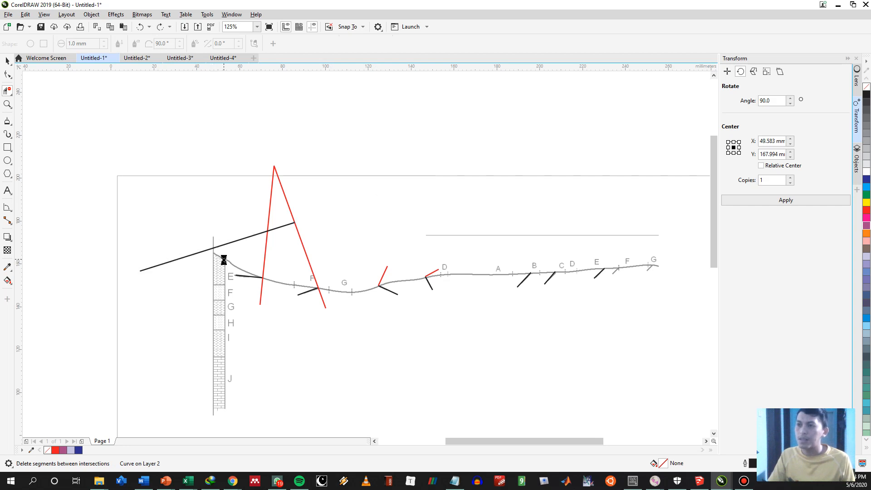
key(space)
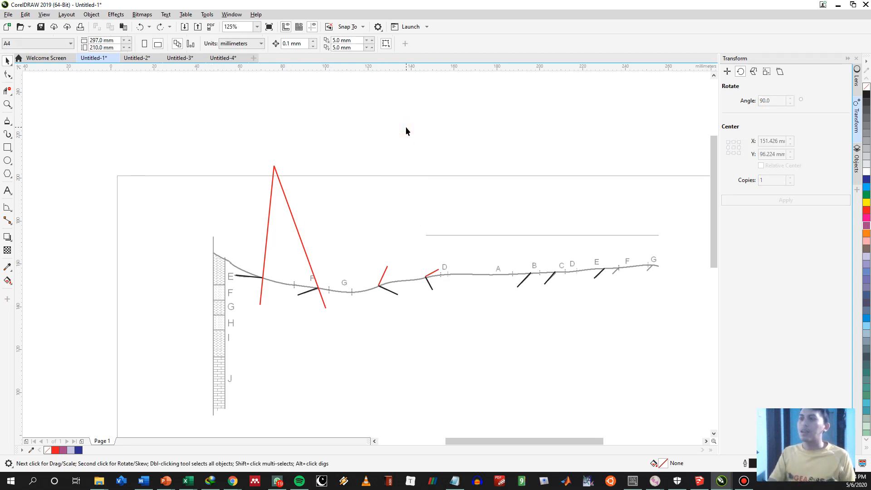
key(ctrl+z)
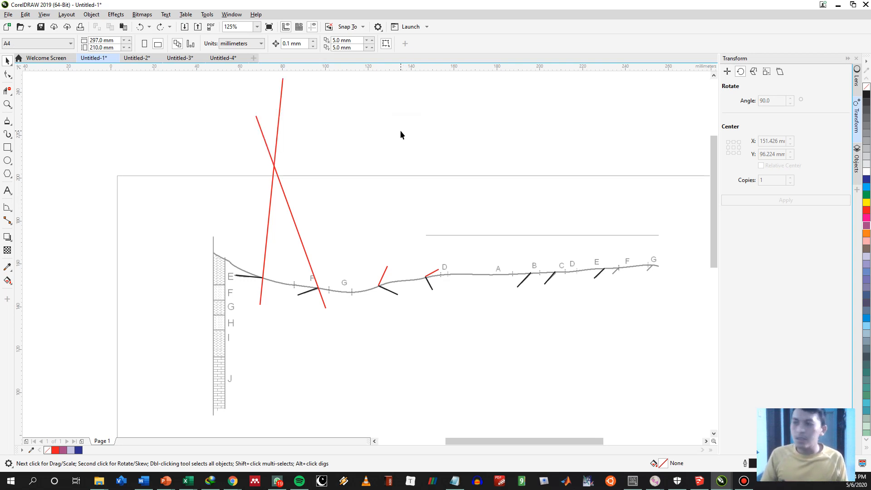
key(ctrl+shift+z)
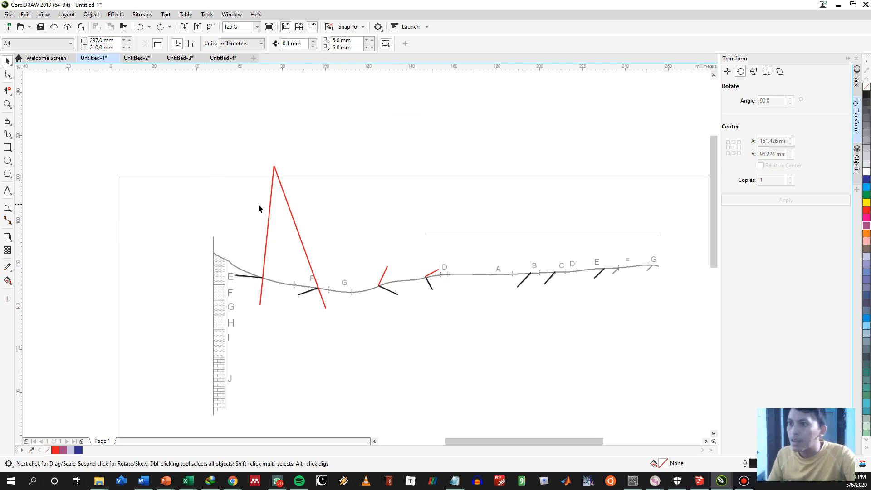
Add an angular dimension between the two red lines, with its vertex at their upper intersection.
click(6, 207)
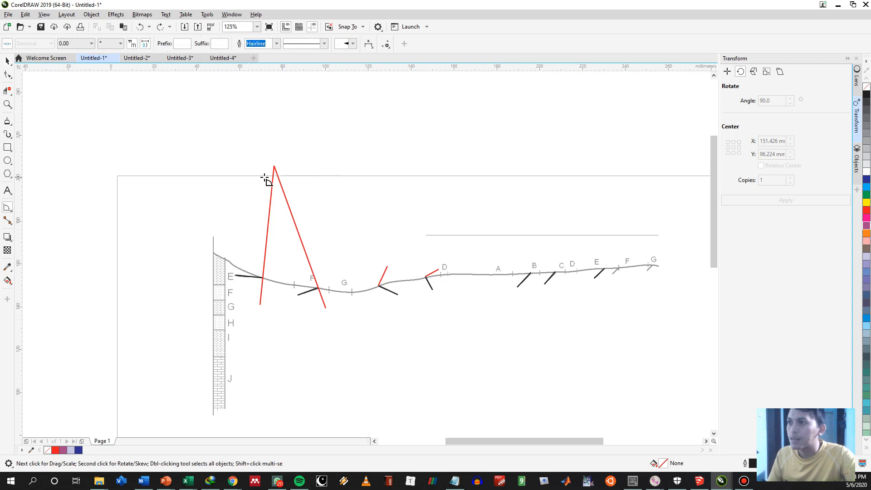
drag(274, 165, 291, 213)
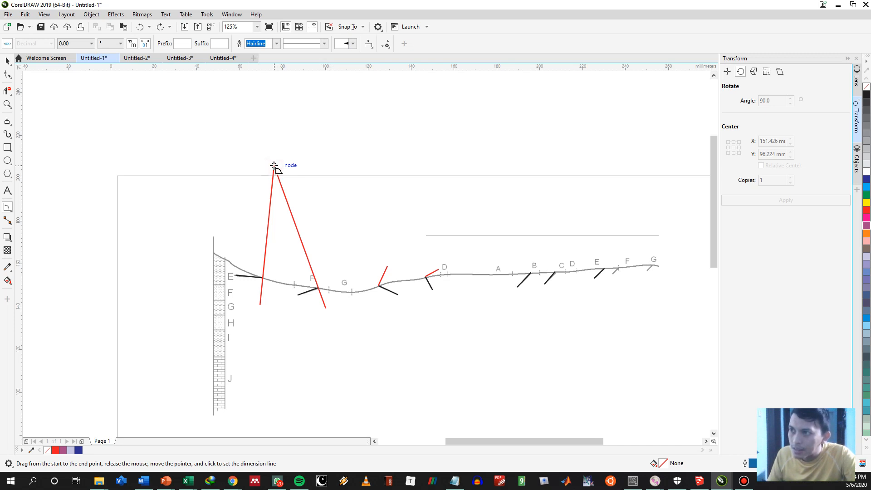
drag(274, 166, 260, 305)
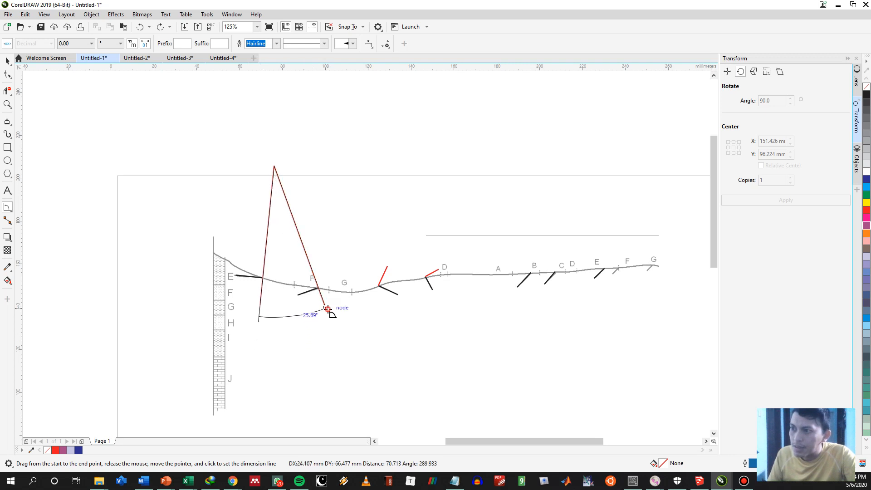
click(328, 311)
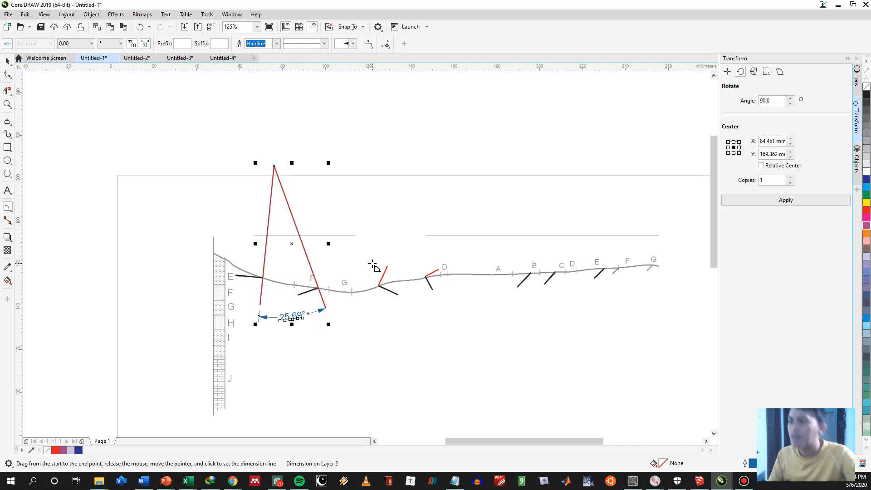
Move the angular dimension's arc and label down to just above the legend.
key(space)
drag(324, 334, 412, 165)
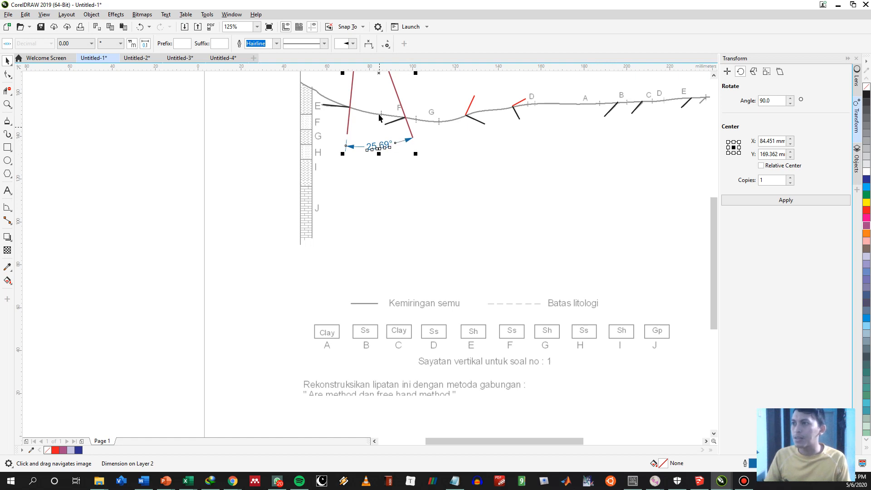
drag(378, 147, 358, 157)
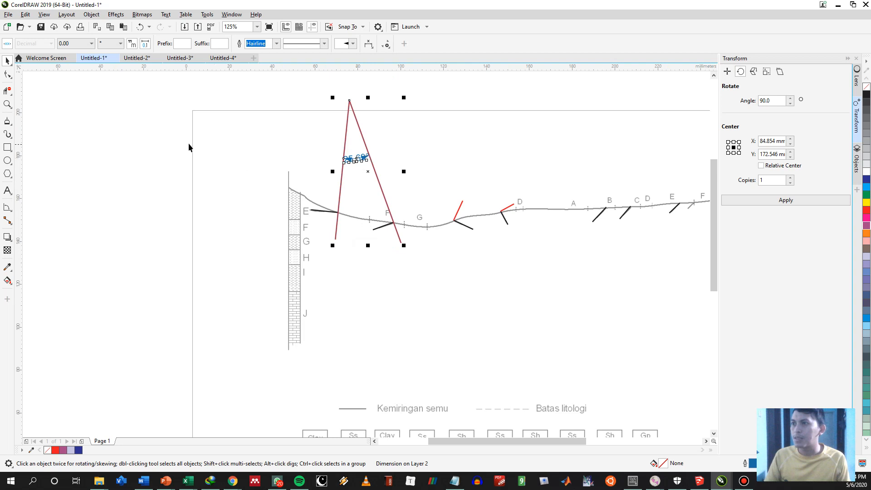
ctrl+click(357, 157)
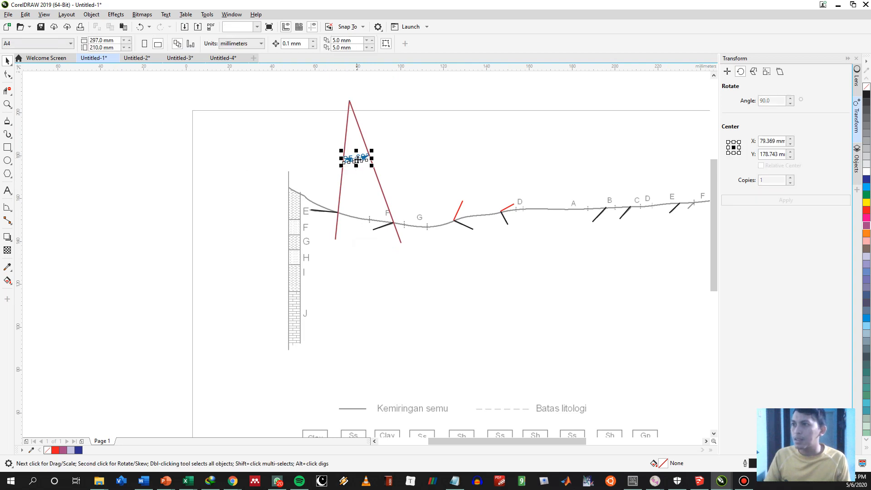
drag(356, 156, 398, 383)
click(544, 338)
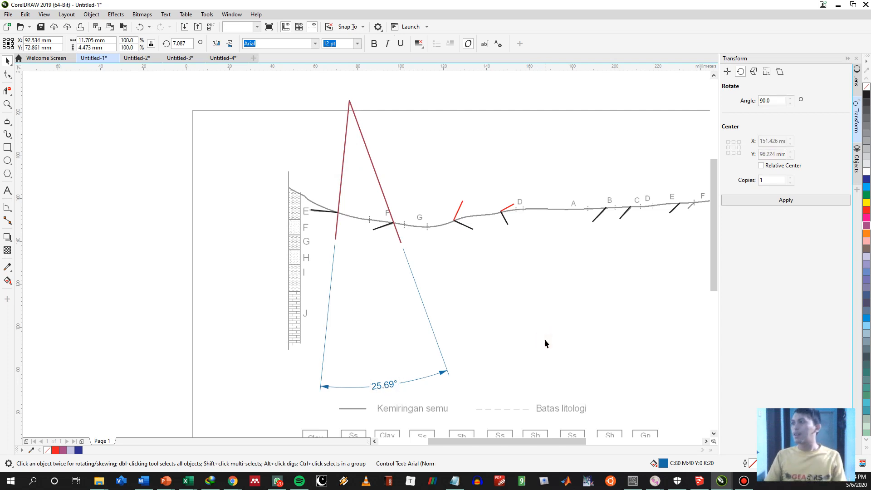
ctrl+click(394, 385)
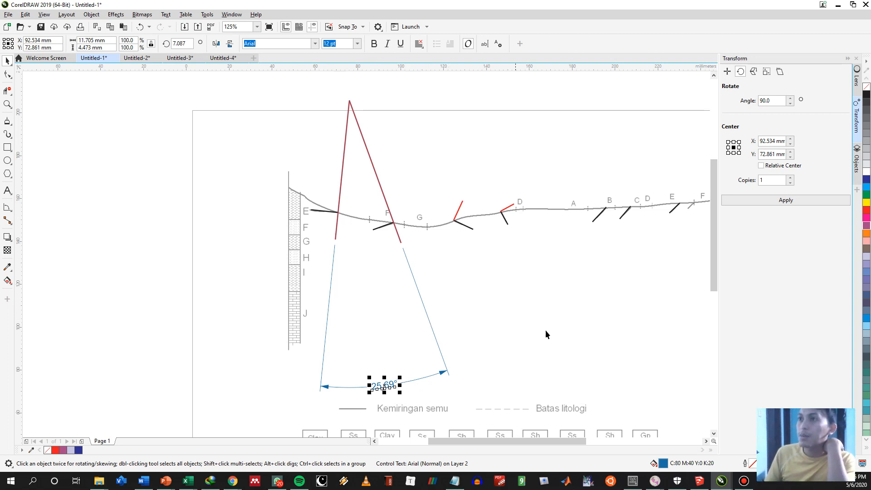
click(538, 319)
drag(535, 358, 546, 318)
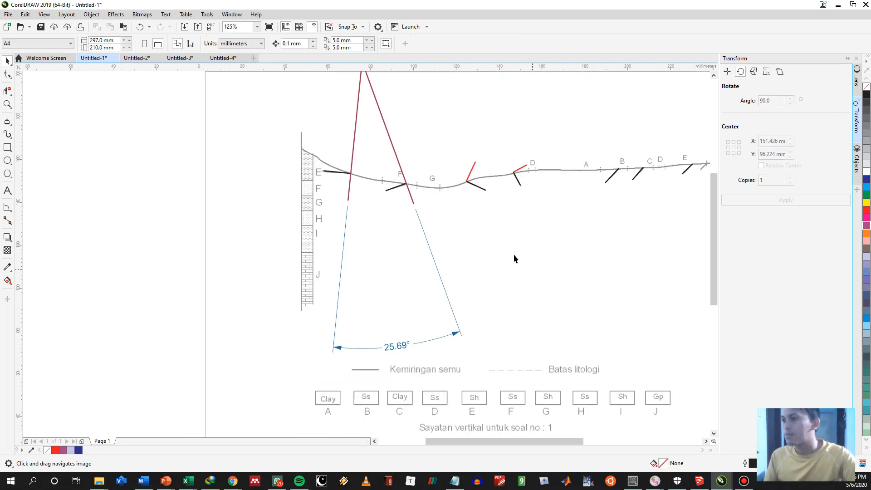
Draw a line about 133 mm high from the red intersection to the middle of the dimension label, and delete the dimension.
scroll(439, 214, down, 2)
key(F5)
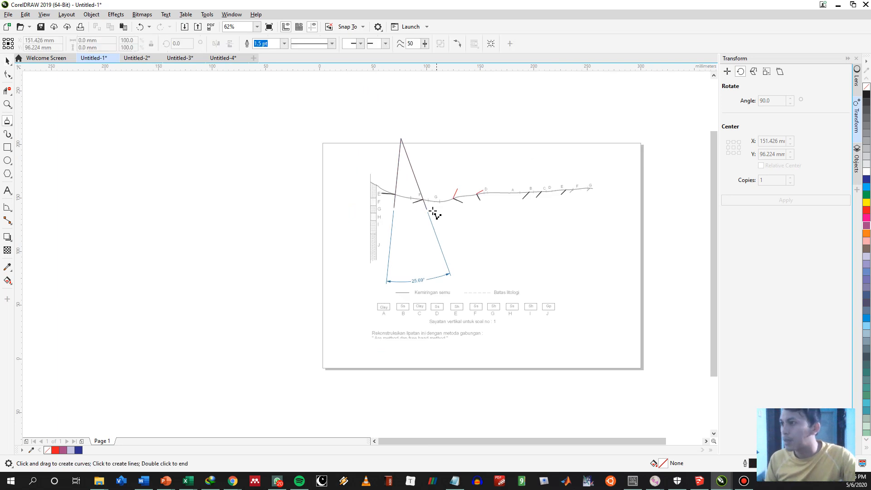
click(400, 137)
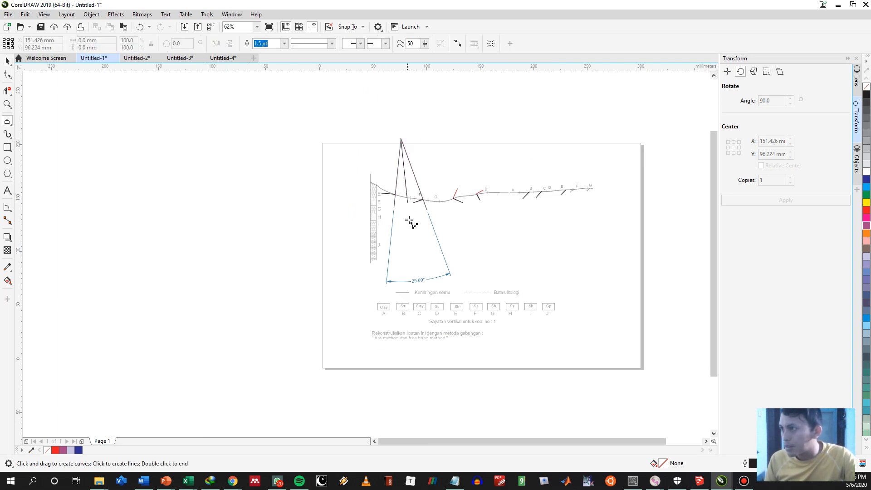
click(418, 279)
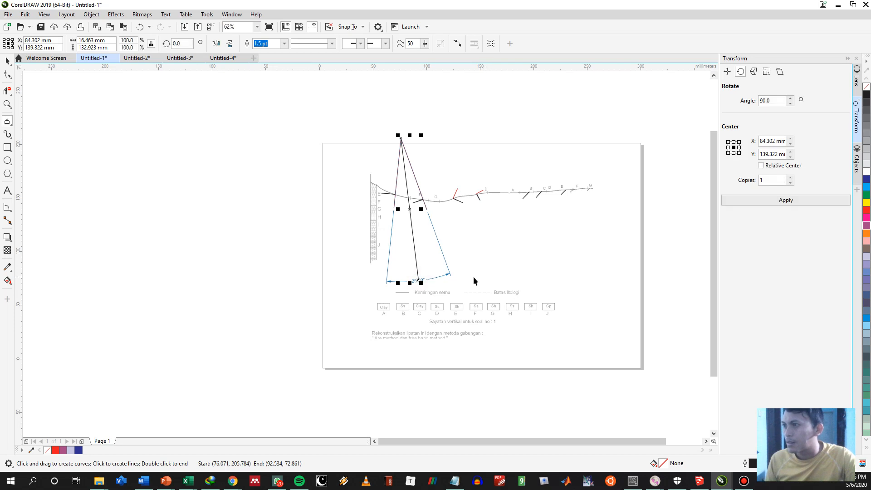
key(space)
click(433, 281)
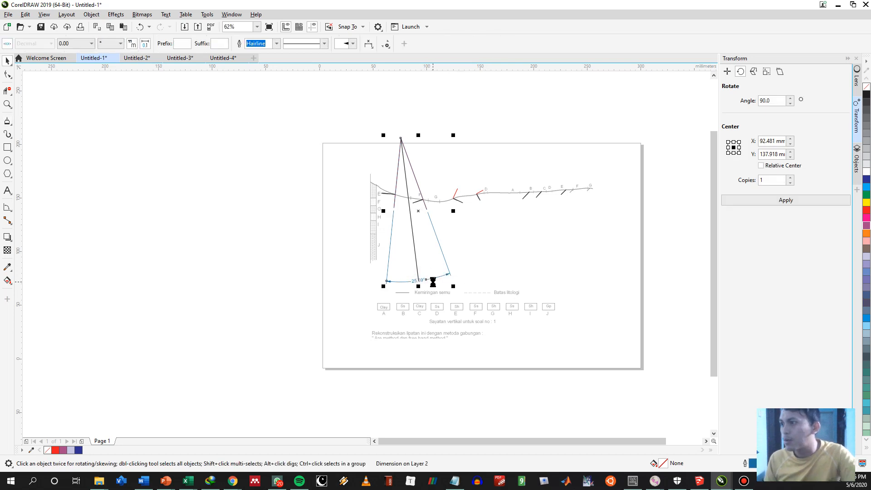
key(Delete)
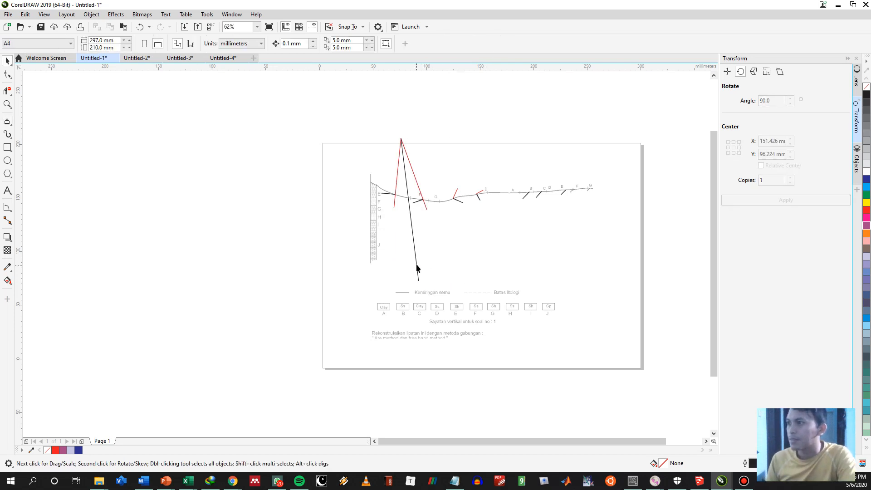
Stretch the bisecting line upward past the red intersection to about 157 mm high.
click(416, 269)
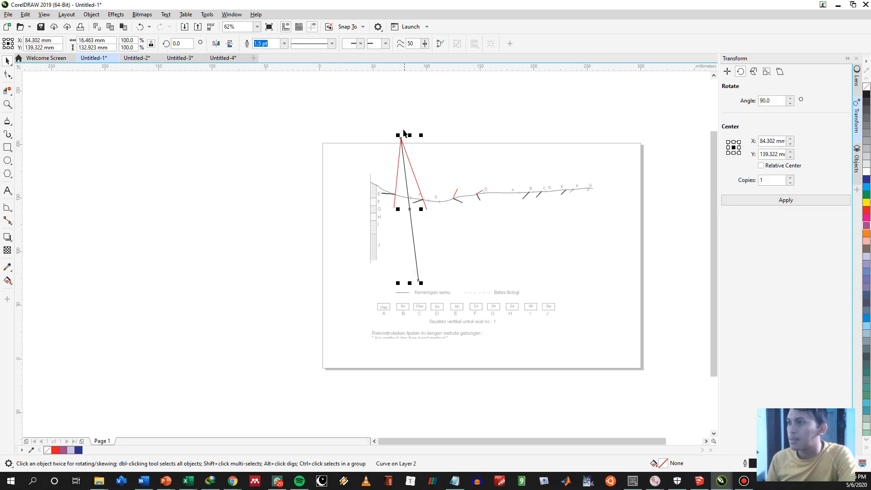
drag(394, 132, 393, 108)
click(487, 124)
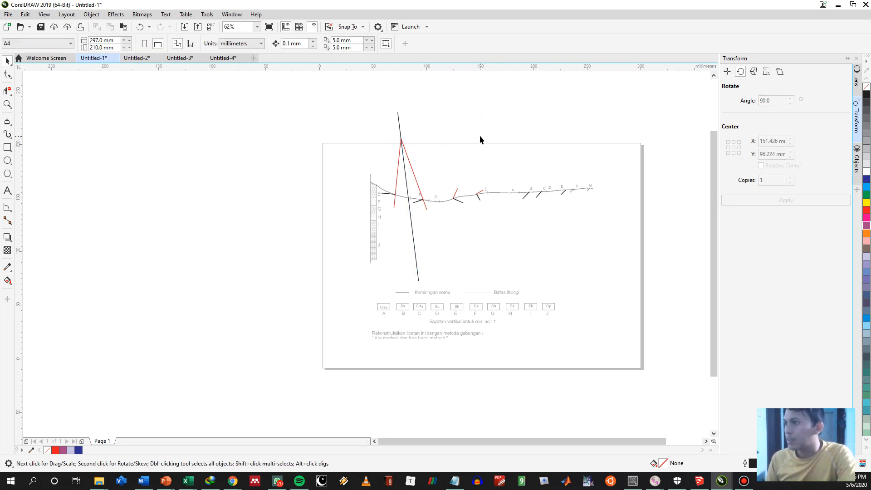
Colour the outline of the bisecting line light blue.
scroll(428, 202, up, 2)
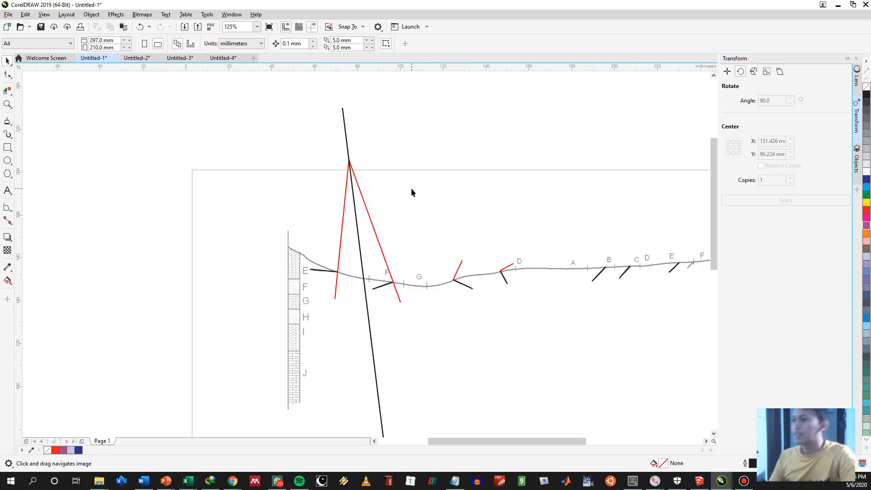
click(358, 241)
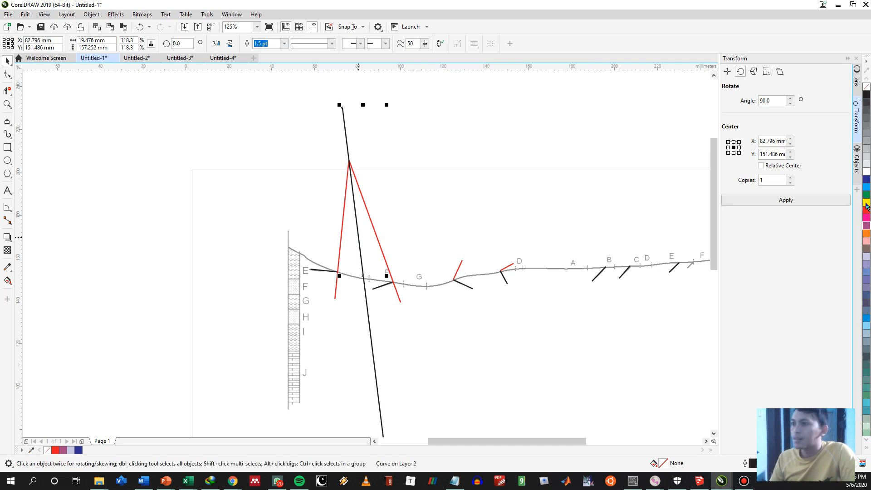
right_click(866, 181)
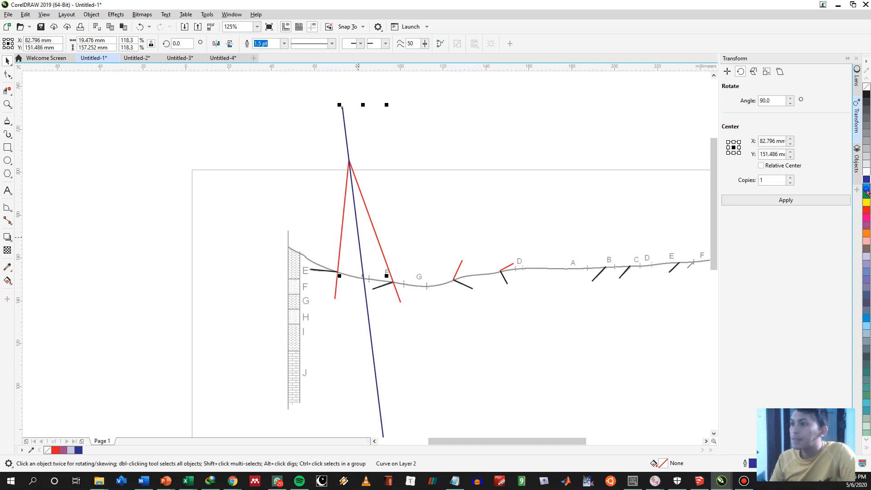
right_click(867, 188)
click(503, 191)
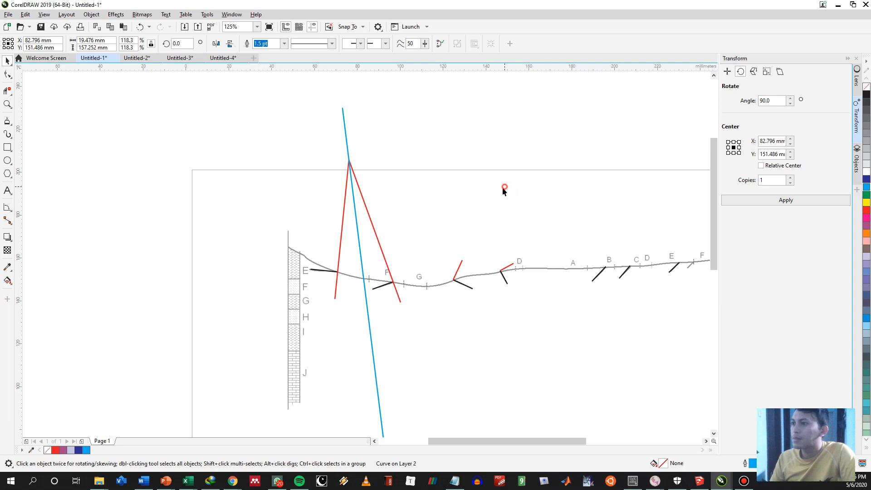
Try deleting the red line beside E, and undo the deletion.
click(342, 229)
key(Delete)
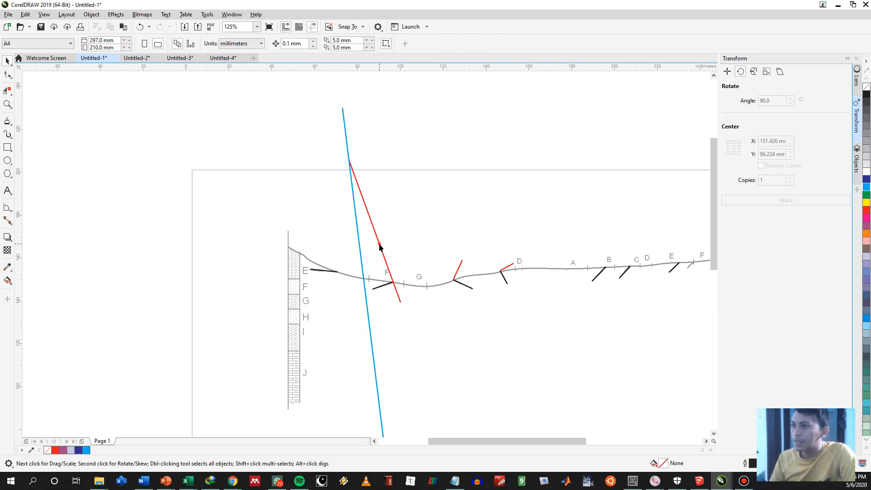
click(380, 245)
click(457, 210)
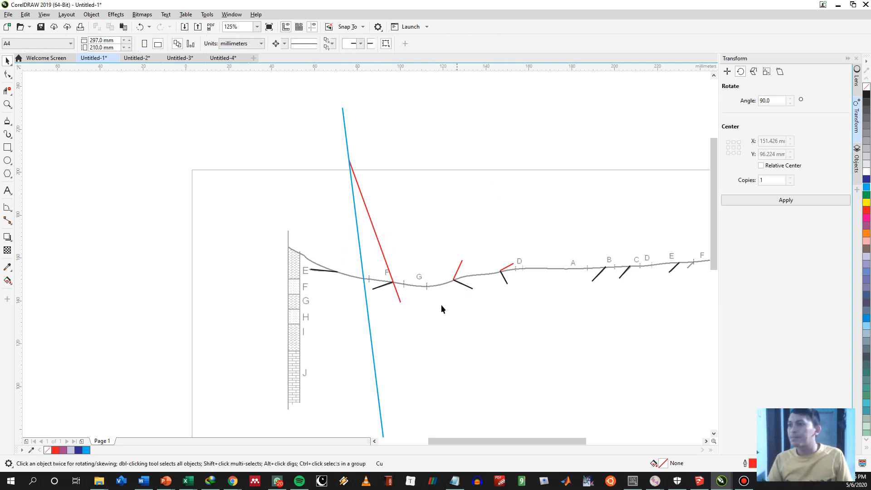
key(ctrl+z)
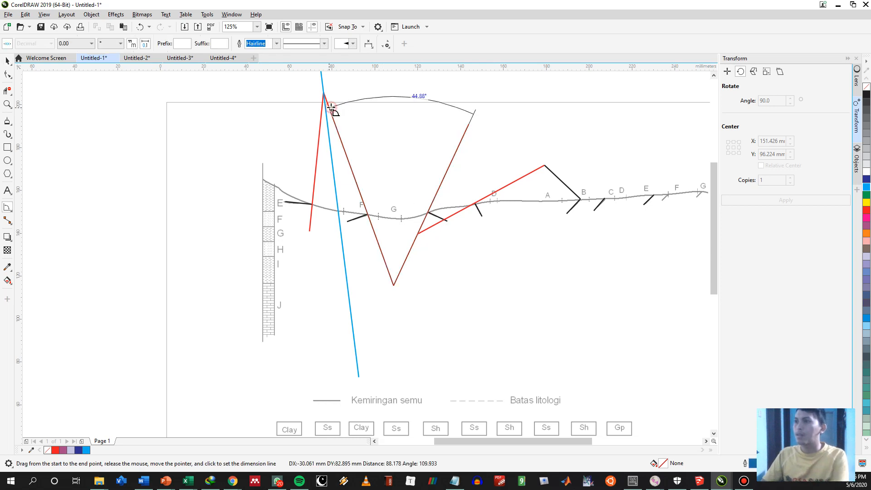
Bisect the angle between the red lines meeting below G with a line about 88 mm high, using a temporary angular dimension.
click(399, 199)
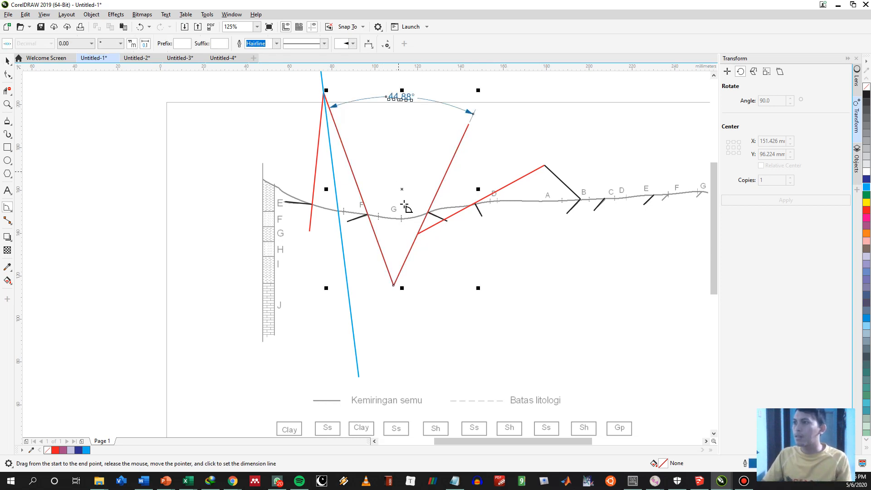
key(F5)
click(393, 285)
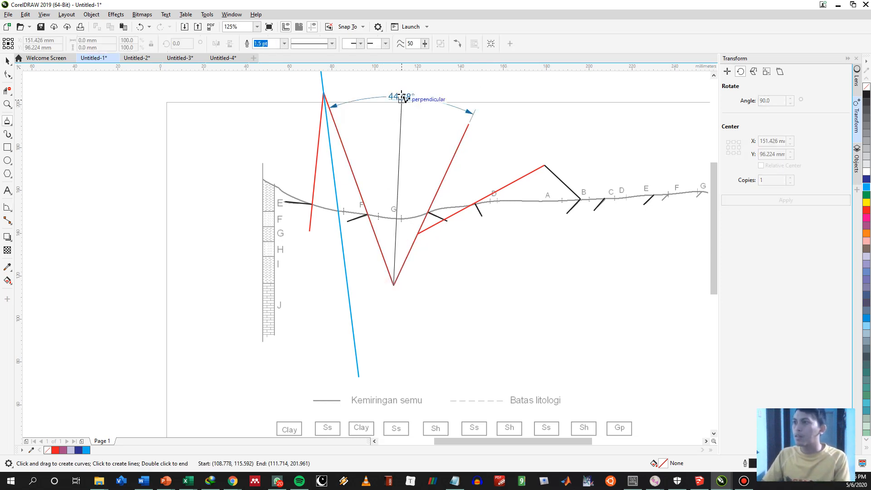
click(402, 98)
key(space)
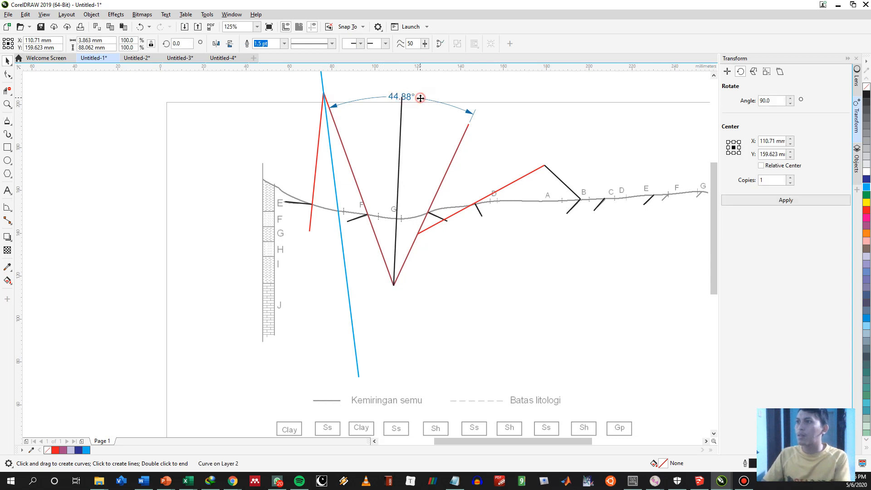
key(Delete)
Add an angular dimension between the two red lines that meet just below the profile between G and D.
key(space)
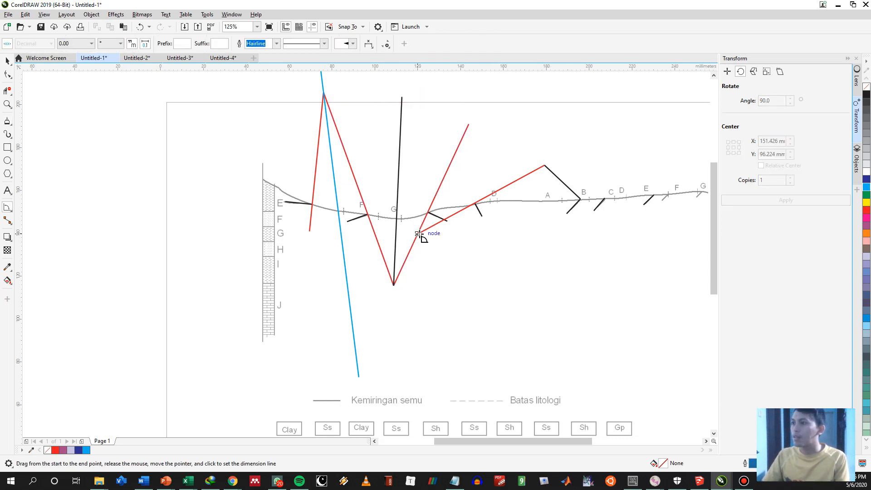
drag(418, 234, 464, 130)
click(539, 170)
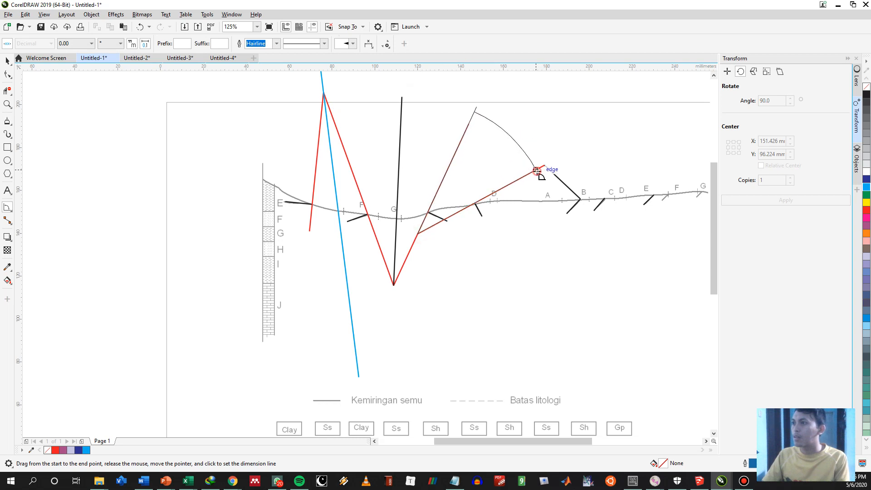
click(544, 171)
key(Escape)
Bisect the dimensioned angle between G and D with a line about 43 mm wide and 46 mm high, and delete the angular dimension.
key(p)
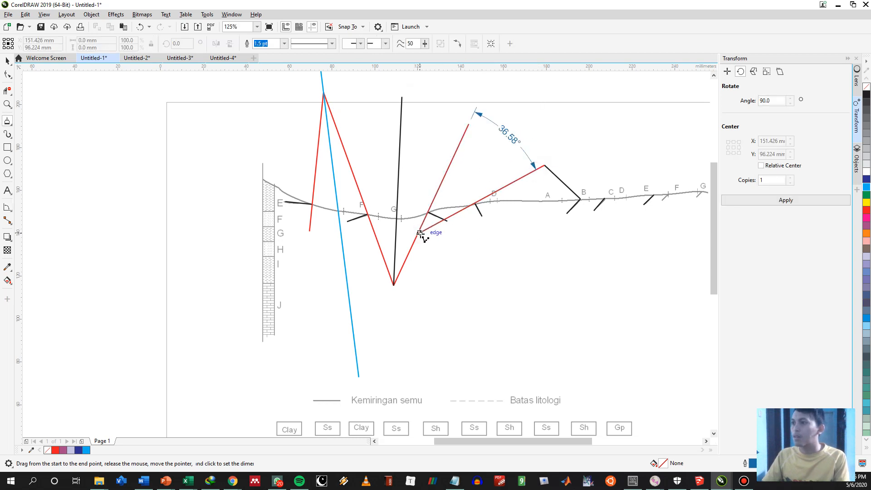
click(419, 234)
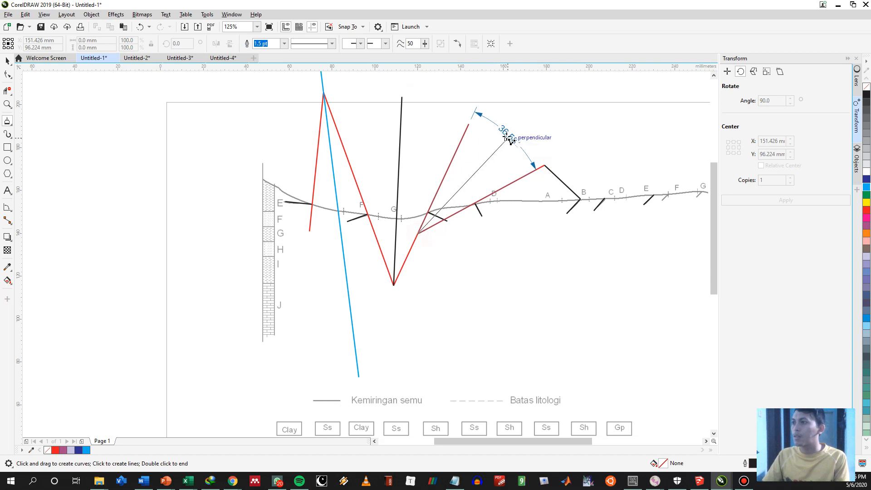
double_click(508, 136)
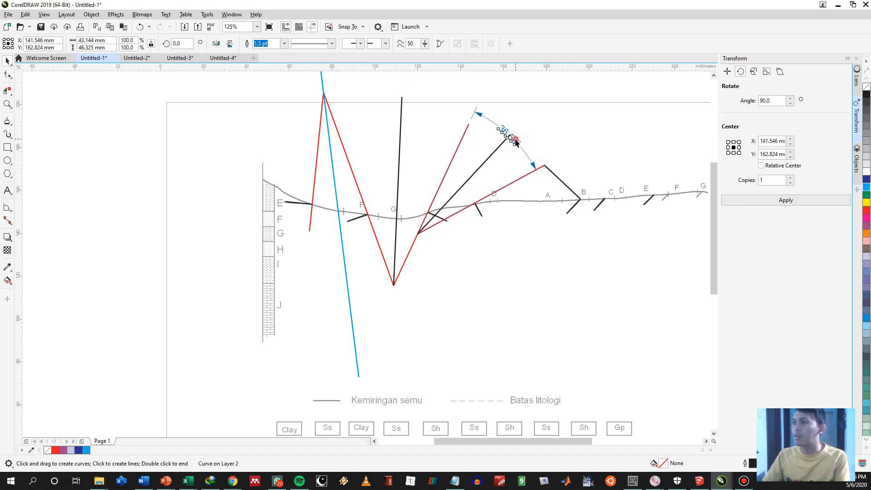
key(space)
key(Delete)
click(491, 156)
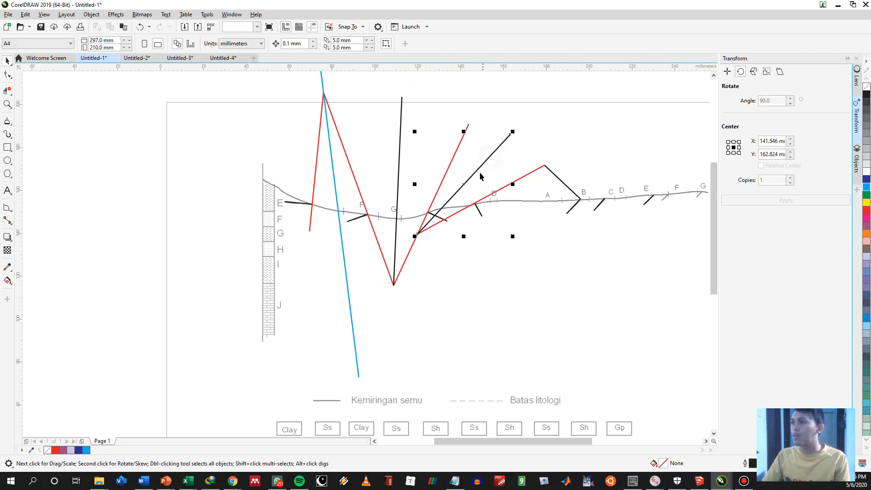
click(509, 177)
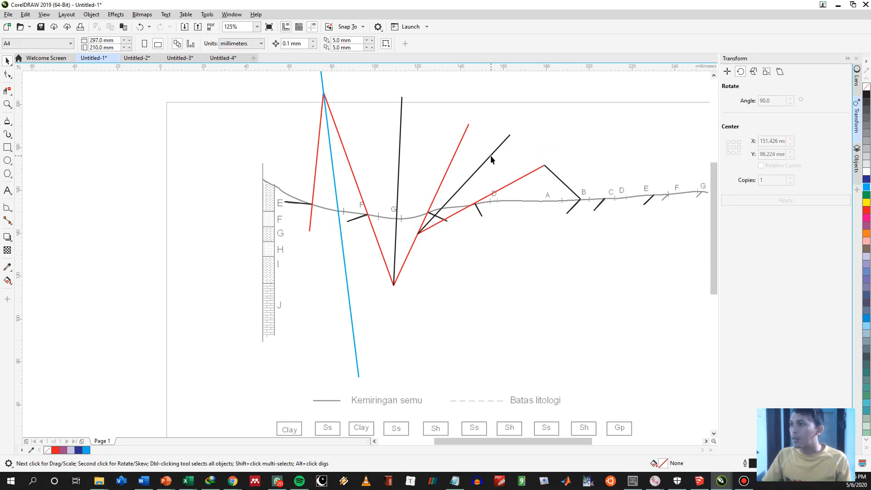
Add an angular dimension between the red line and the black line that meet above the profile between A and B.
key(space)
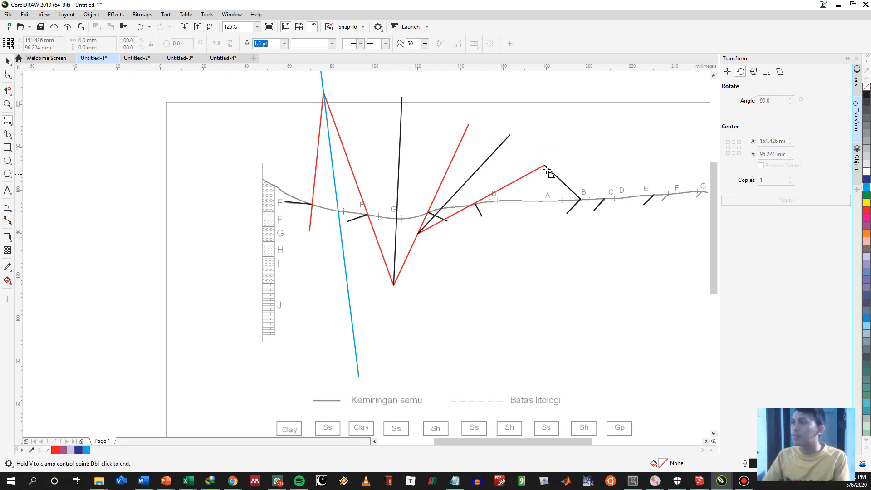
drag(544, 164, 580, 199)
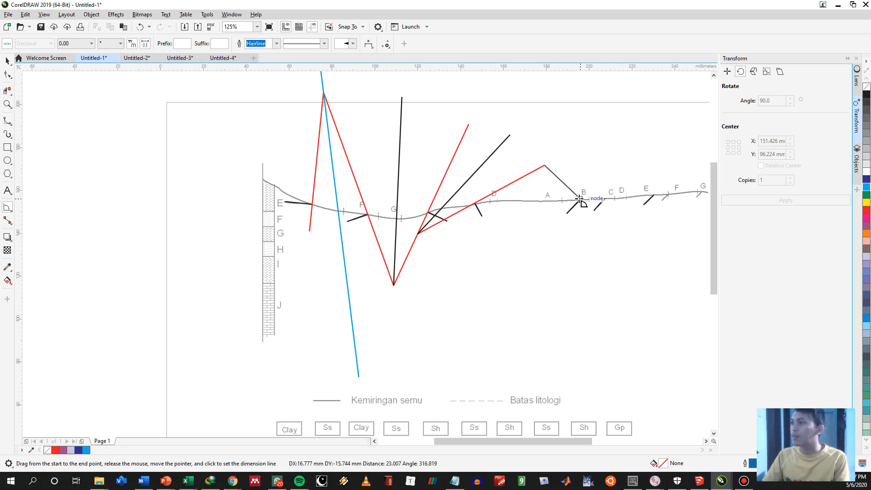
click(419, 234)
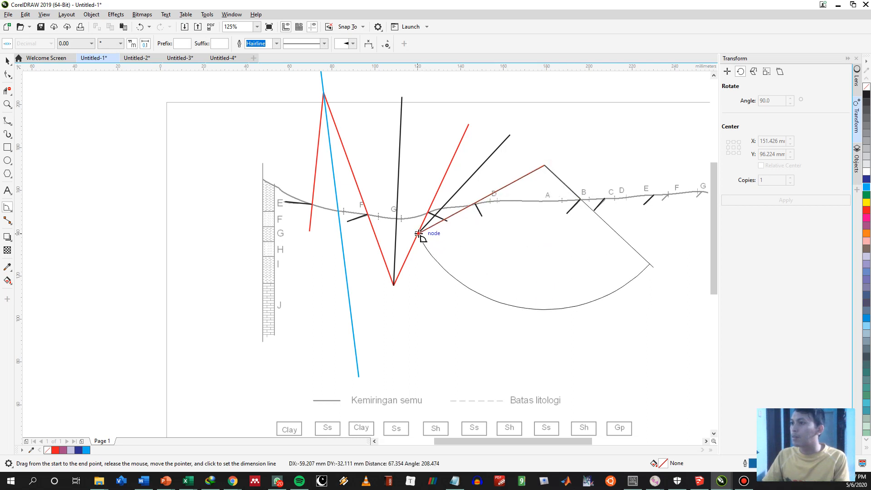
click(418, 234)
Draw a bisecting line about 67 mm high from the vertex above A down to the angular dimension's middle, and delete the dimension.
key(space)
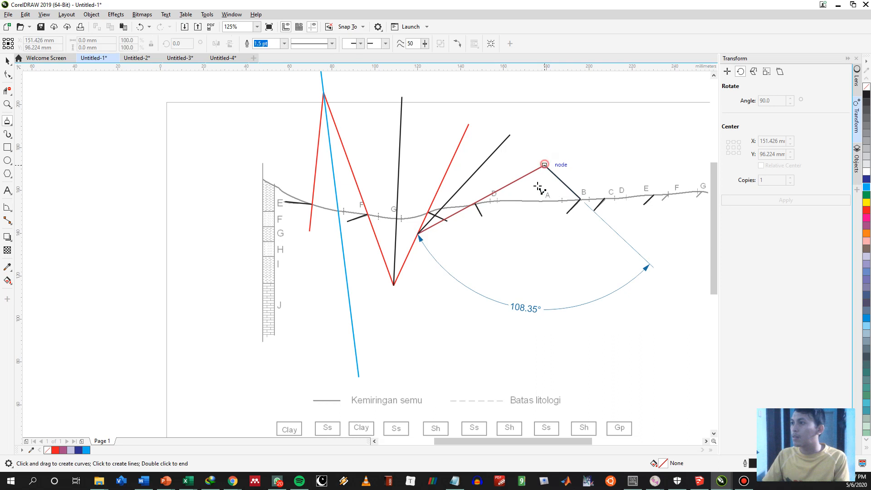
click(544, 164)
click(526, 311)
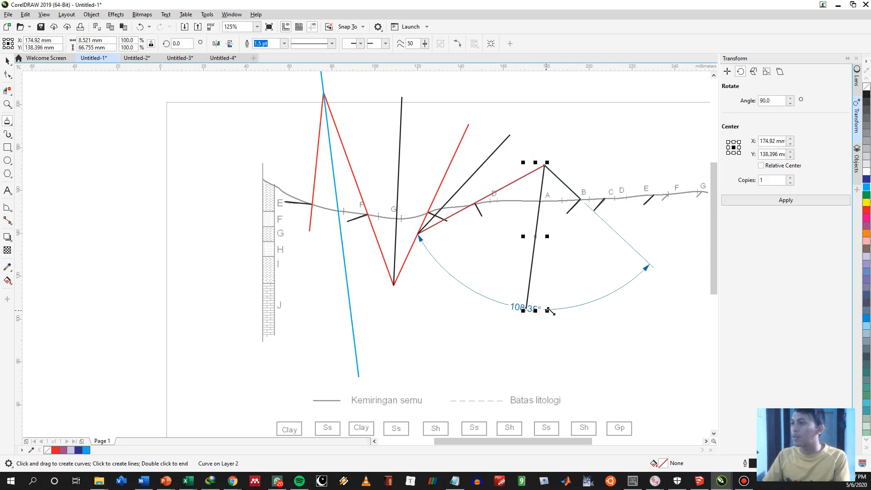
key(space)
click(552, 310)
key(Delete)
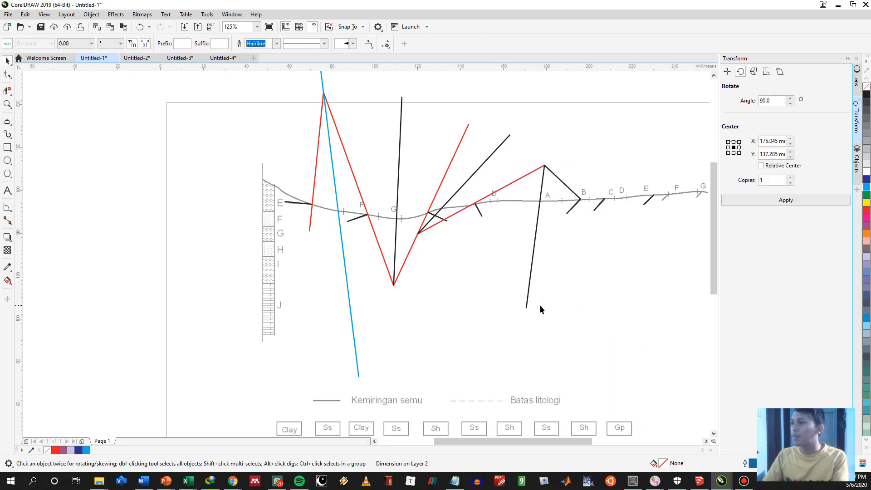
click(599, 274)
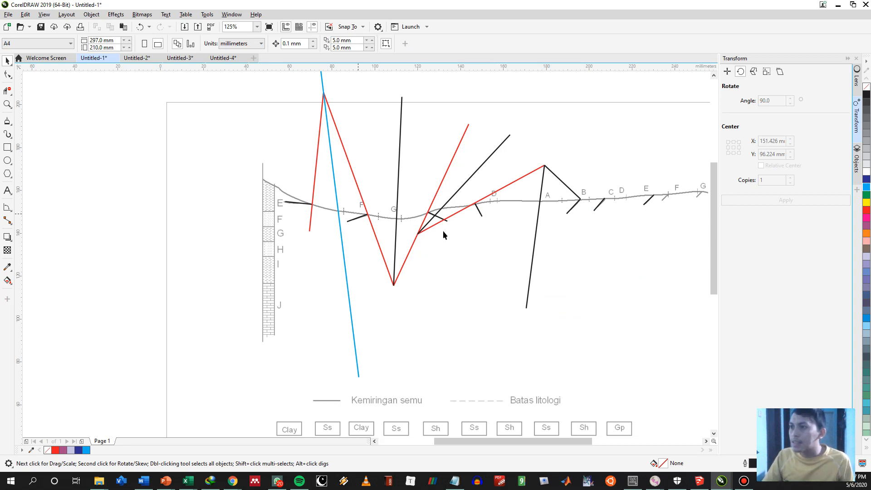
Combine the black bisecting lines with the light blue one into a single curve so all take its light blue outline.
click(537, 222)
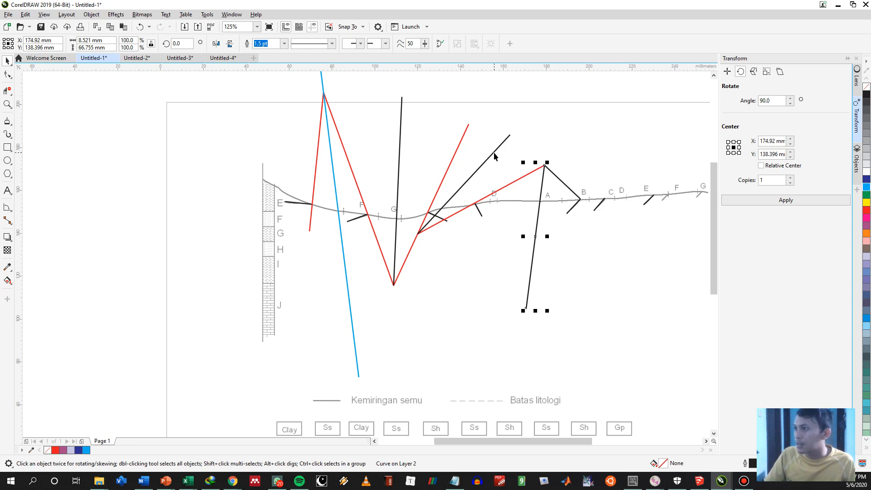
shift+click(400, 138)
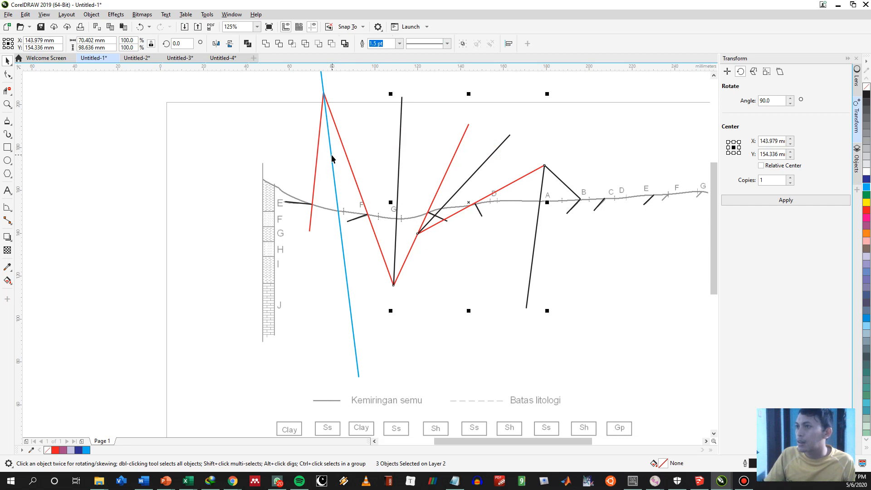
shift+click(334, 181)
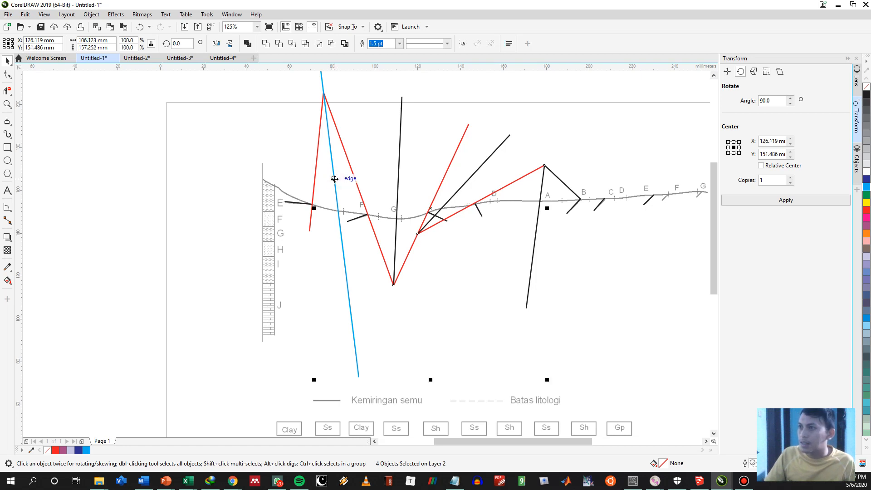
right_click(335, 180)
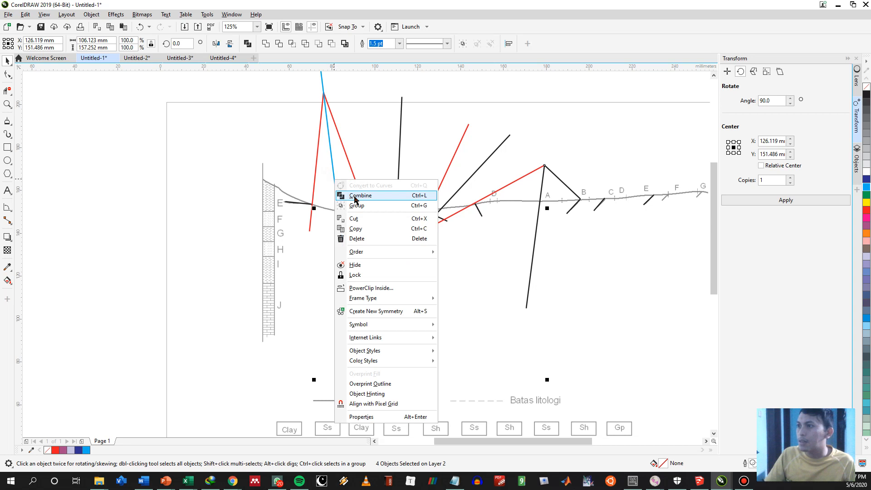
click(355, 197)
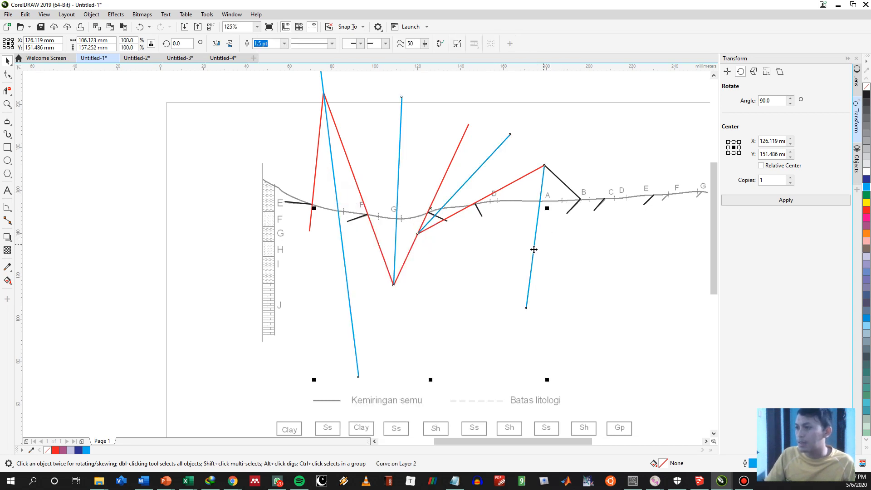
Try moving the combined bisector curve, undo the move, and break the curve apart into separate lines.
drag(533, 251, 649, 314)
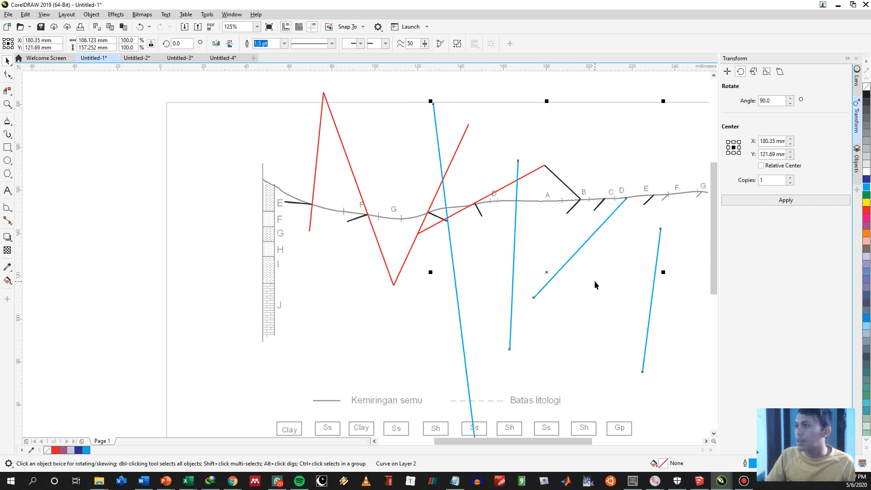
key(ctrl+z)
right_click(536, 251)
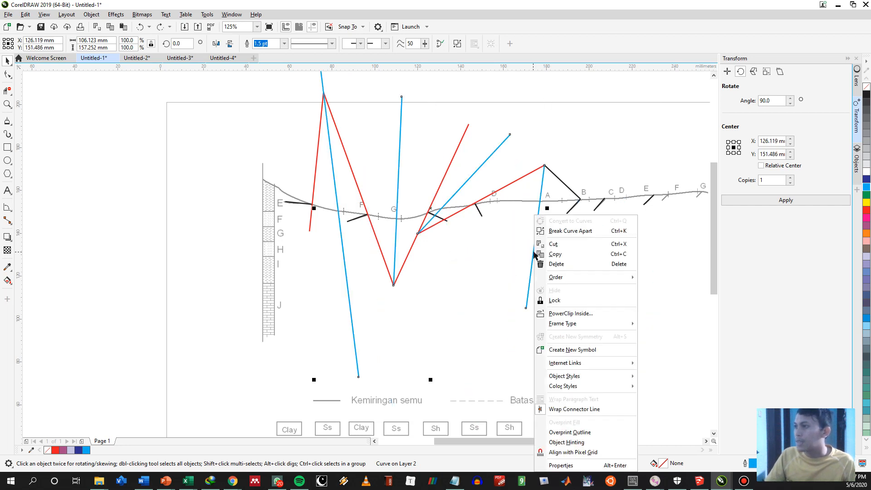
click(573, 231)
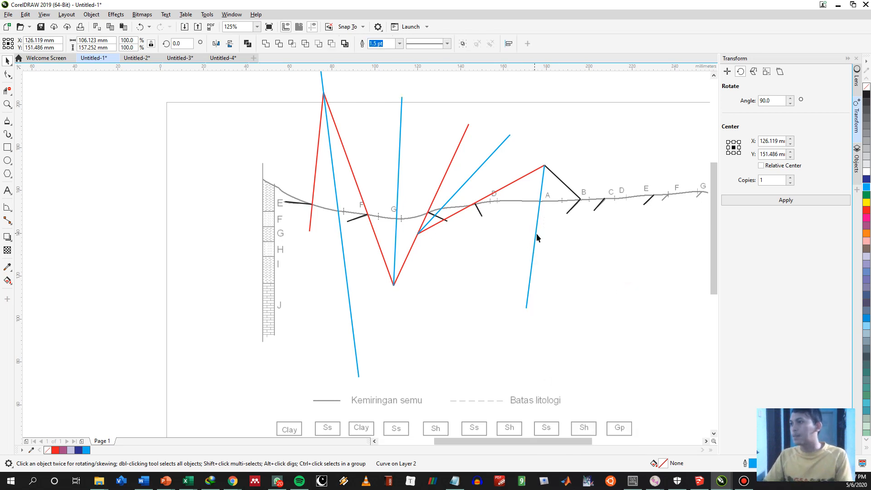
Try moving the light blue bisecting line beside A on its own, and undo the move.
drag(535, 238, 556, 271)
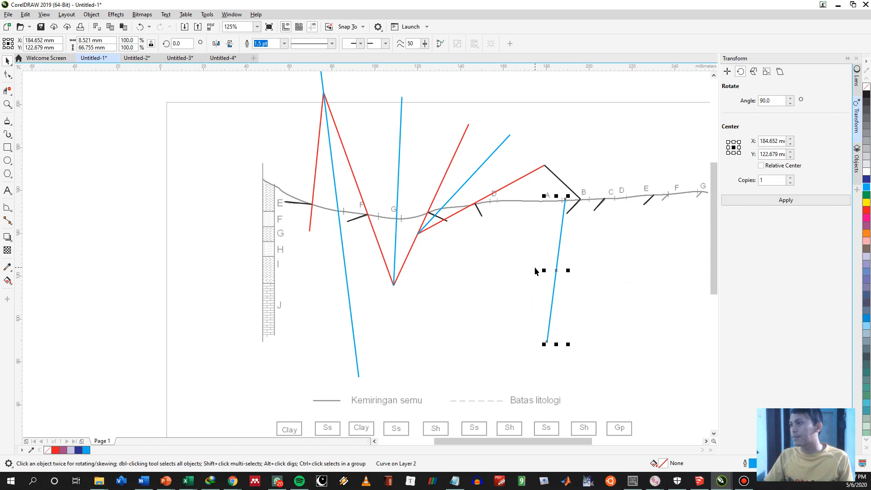
key(ctrl+z)
key(Escape)
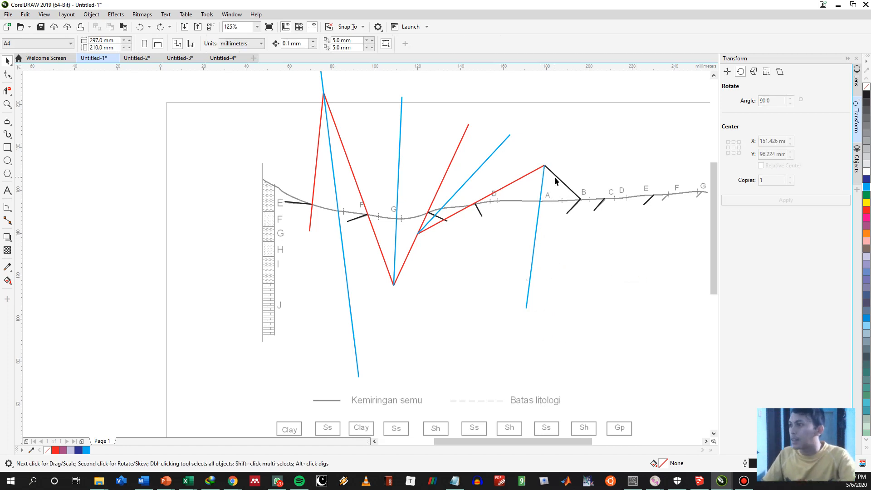
Delete the black perpendicular reaching B and the red perpendiculars that cross the profile between G and A.
click(557, 177)
key(Delete)
click(514, 181)
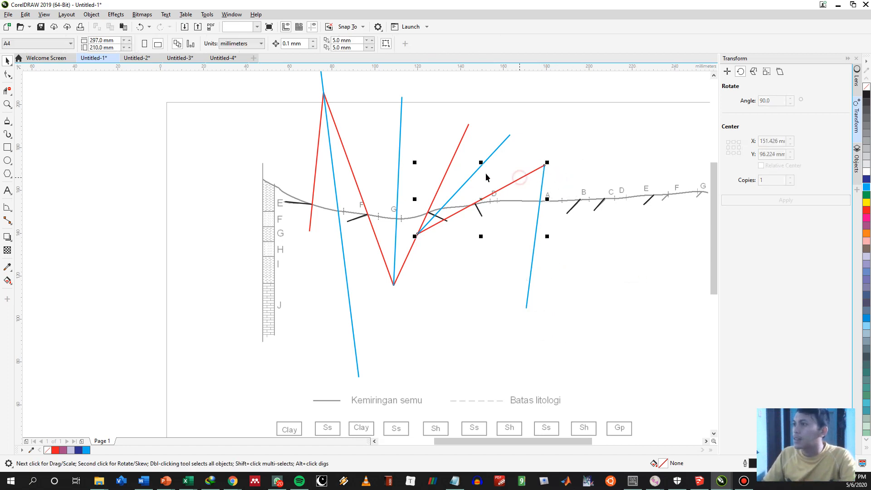
key(Delete)
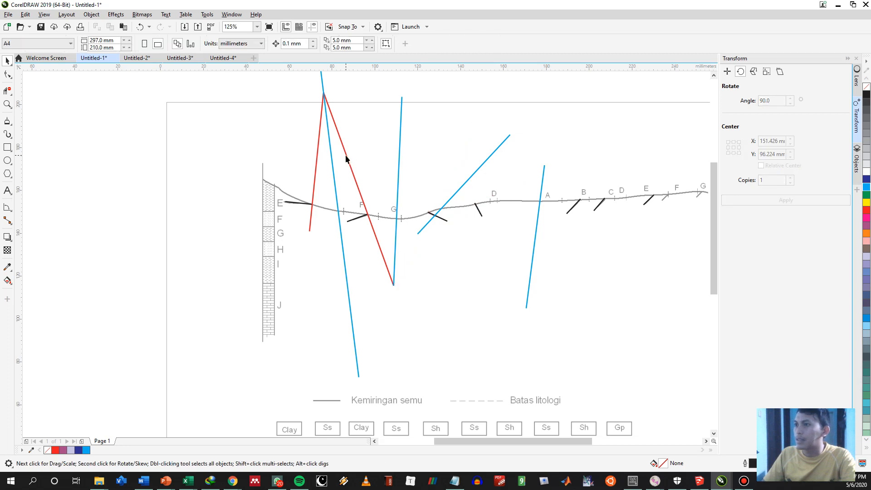
Delete the two red construction lines crossing the topographic profile near the first blue line.
click(341, 156)
key(Delete)
click(317, 151)
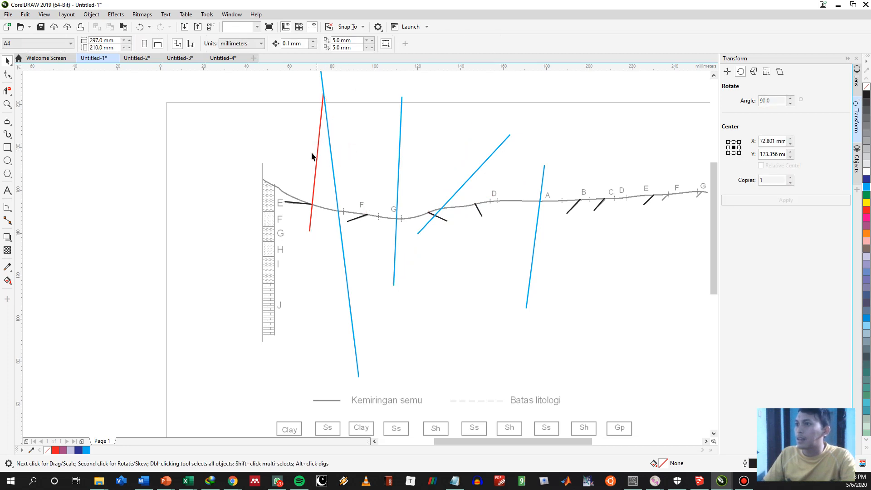
key(Delete)
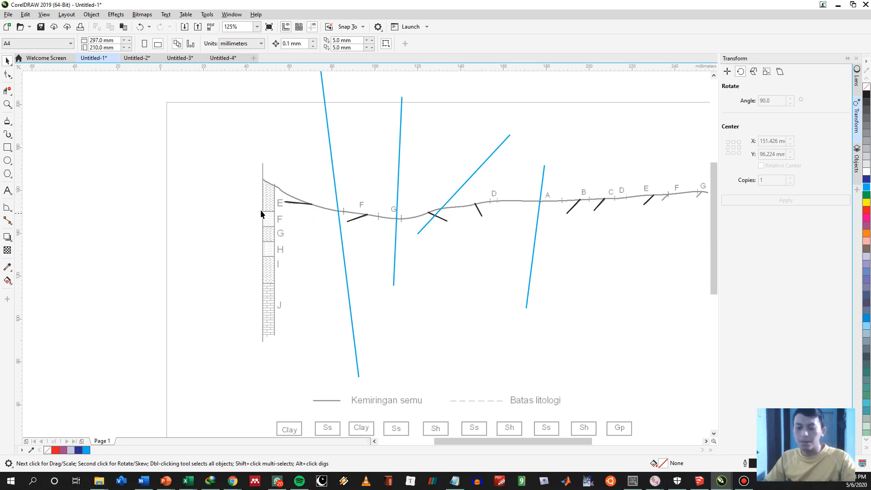
Copy the black dip line beside E to the column's E/F boundary, then extend it and trim it at the first blue line.
key(F5)
key(space)
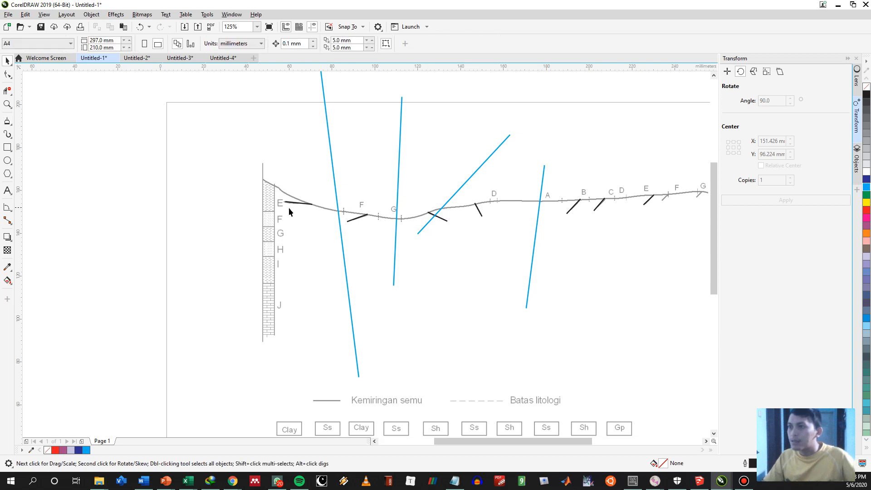
click(295, 207)
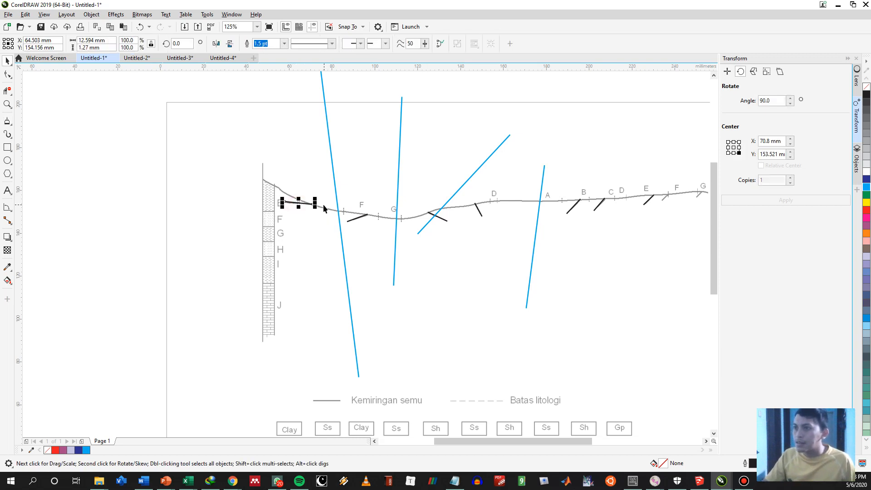
scroll(291, 205, up, 1)
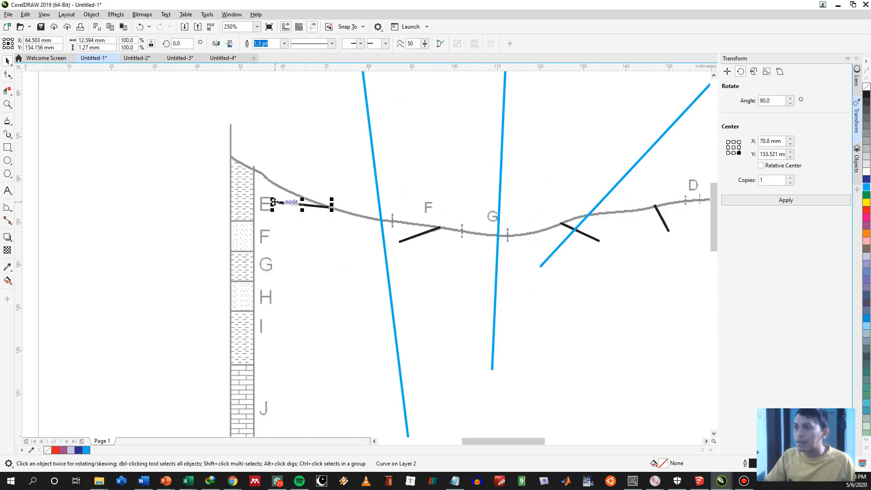
drag(274, 201, 254, 221)
click(305, 237)
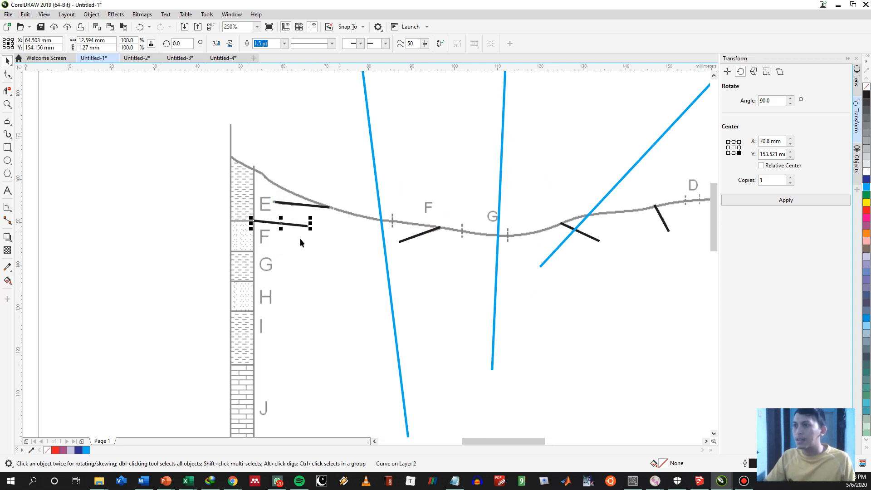
drag(310, 229, 401, 236)
click(391, 232)
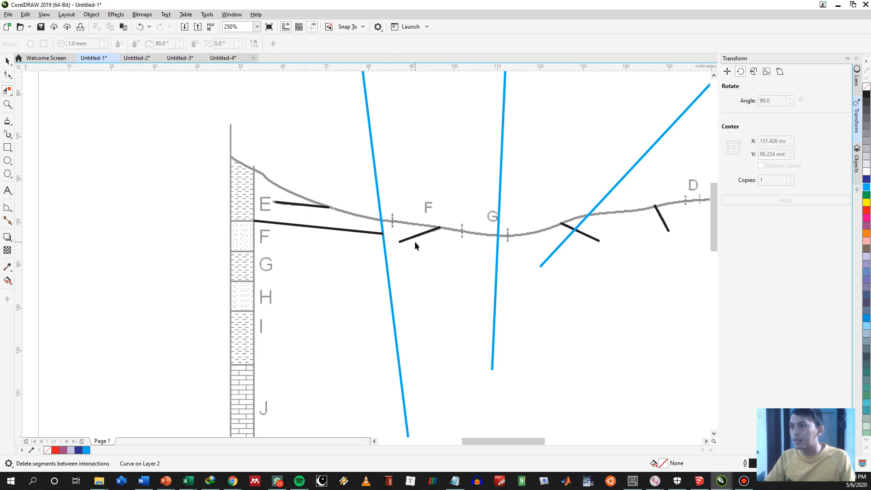
Copy the dip line below F to the end of the first boundary segment, then extend it and trim it at the second blue line.
key(space)
click(396, 242)
drag(397, 243, 383, 234)
drag(395, 218, 370, 258)
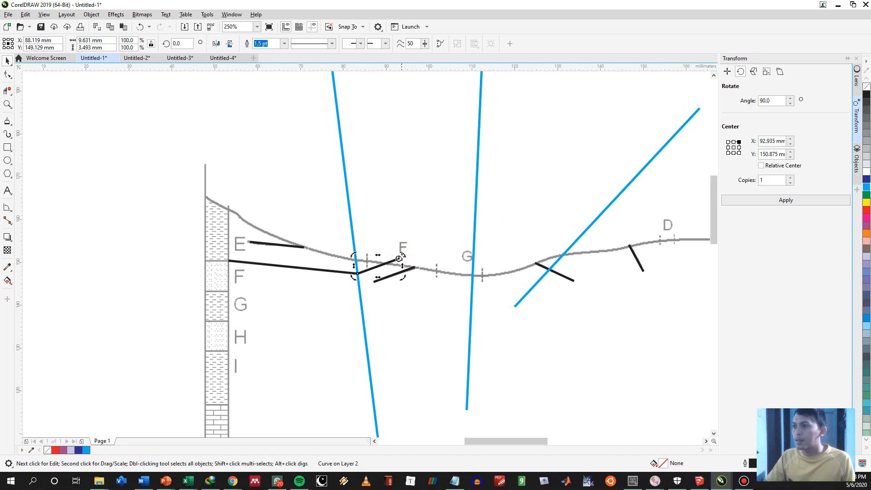
mouse_move(401, 258)
mouse_down()
mouse_move(507, 204)
mouse_move(480, 226)
mouse_up()
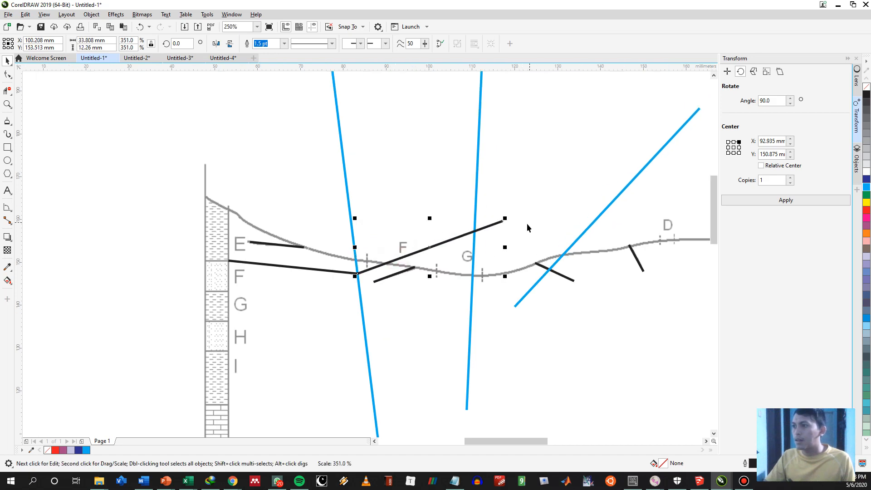
key(x)
key(space)
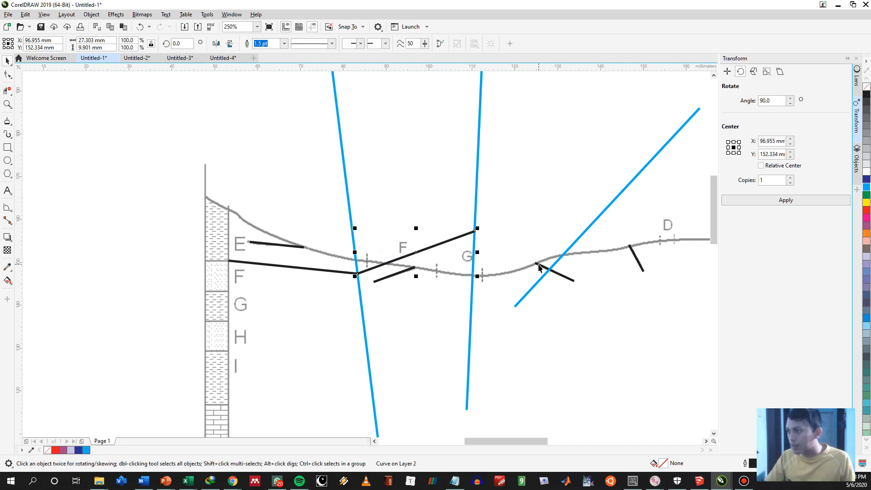
Copy the dip line crossing the third blue line to the second segment's upper end, then extend it and trim it at the third blue line.
click(541, 270)
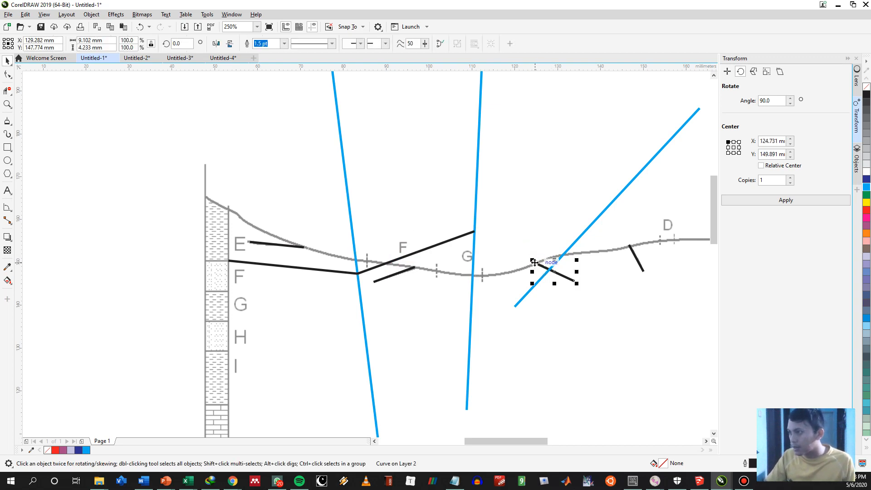
drag(534, 262, 475, 234)
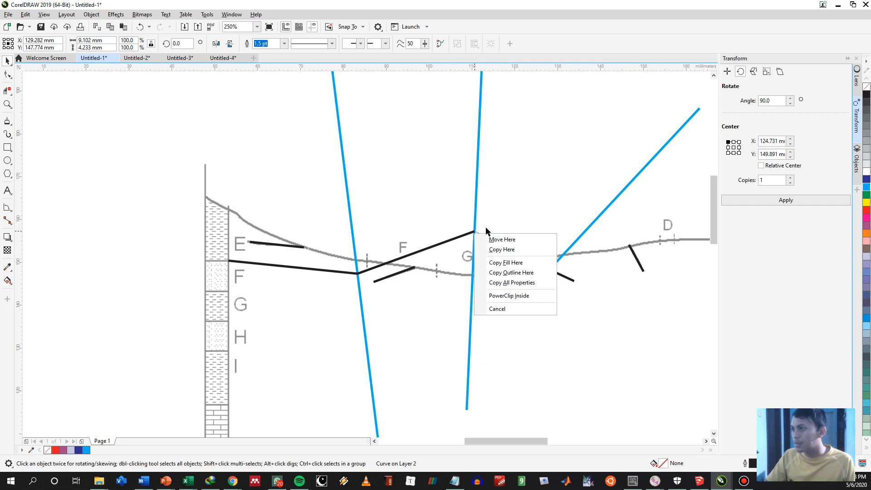
click(499, 249)
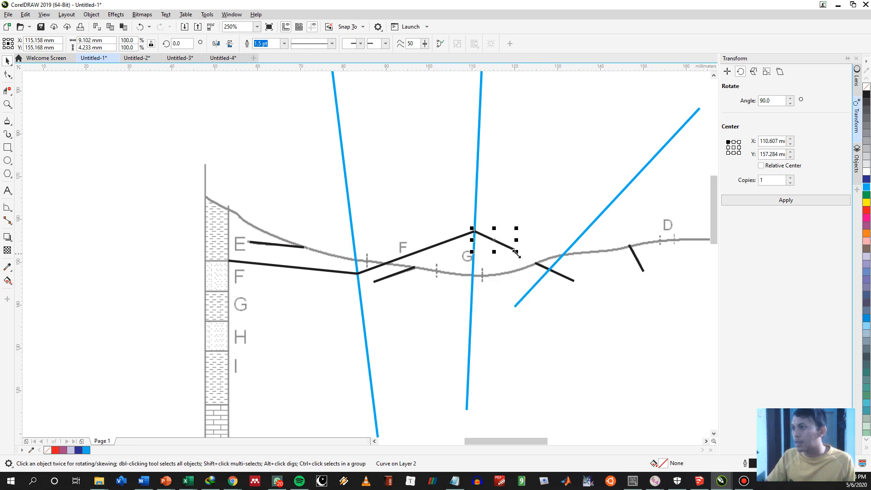
drag(516, 253, 622, 301)
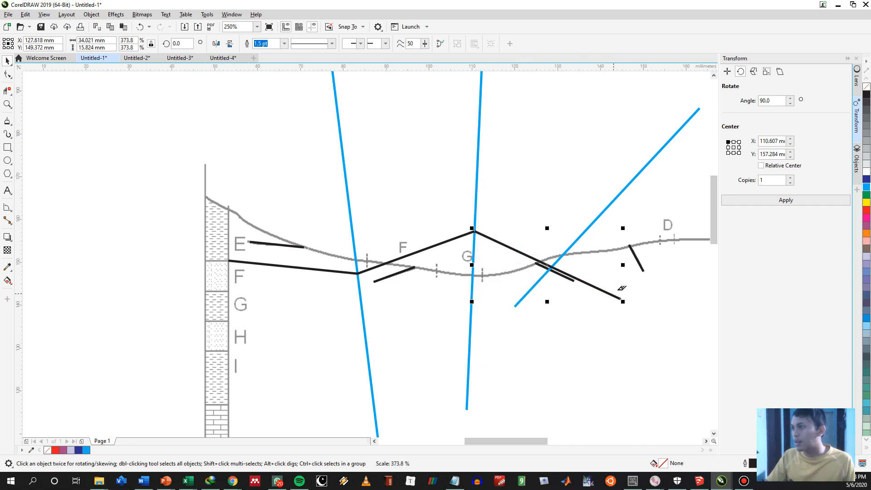
key(Delete)
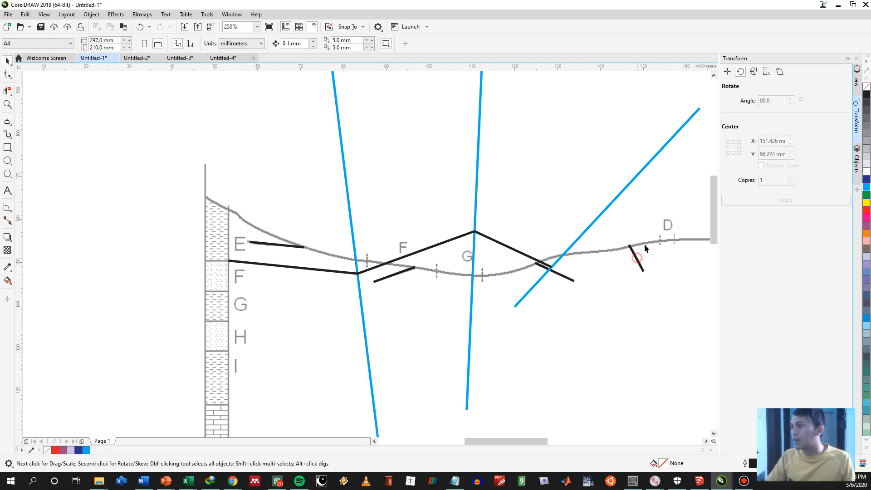
Copy the steep dip line near D to the trimmed boundary end on the third blue line.
click(637, 258)
drag(579, 251, 448, 273)
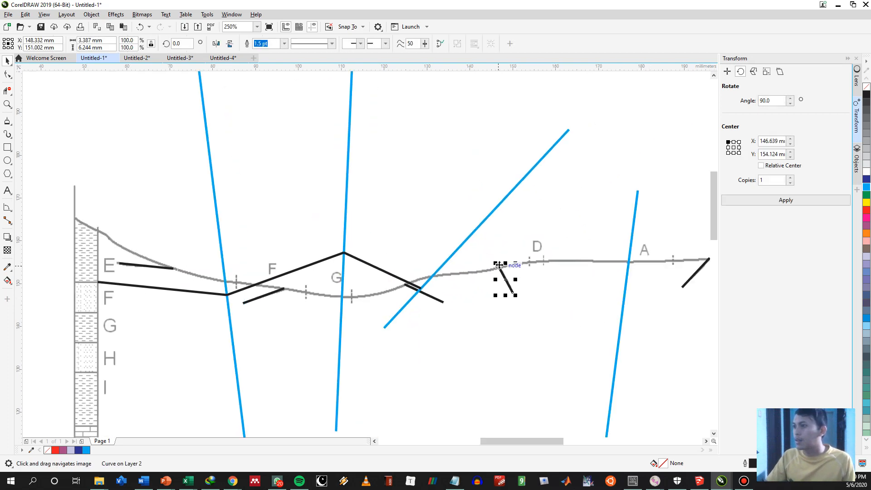
mouse_move(498, 264)
mouse_down()
mouse_move(419, 287)
mouse_move(447, 305)
mouse_move(431, 292)
mouse_move(442, 280)
mouse_move(521, 292)
mouse_up()
click(447, 304)
click(410, 325)
click(439, 300)
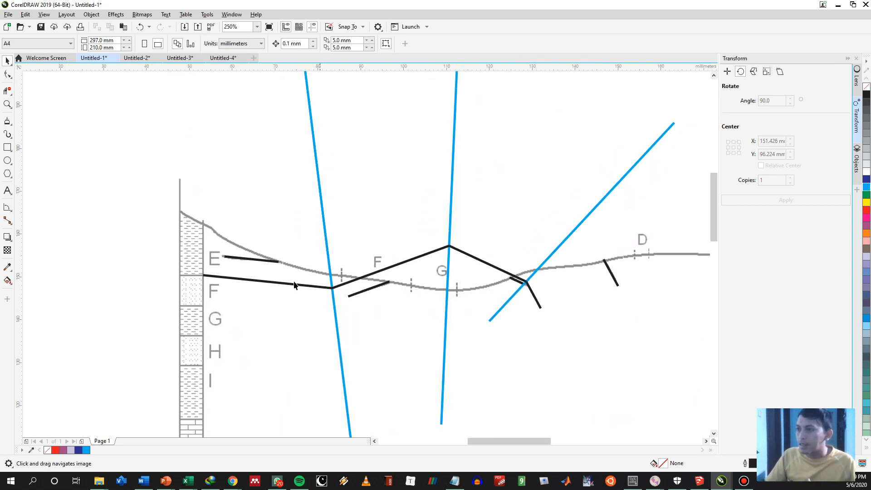
Shift the first blue line about 3 mm right and delete the boundary segment between the first and second blue lines.
key(space)
click(331, 288)
drag(336, 305, 348, 303)
click(398, 265)
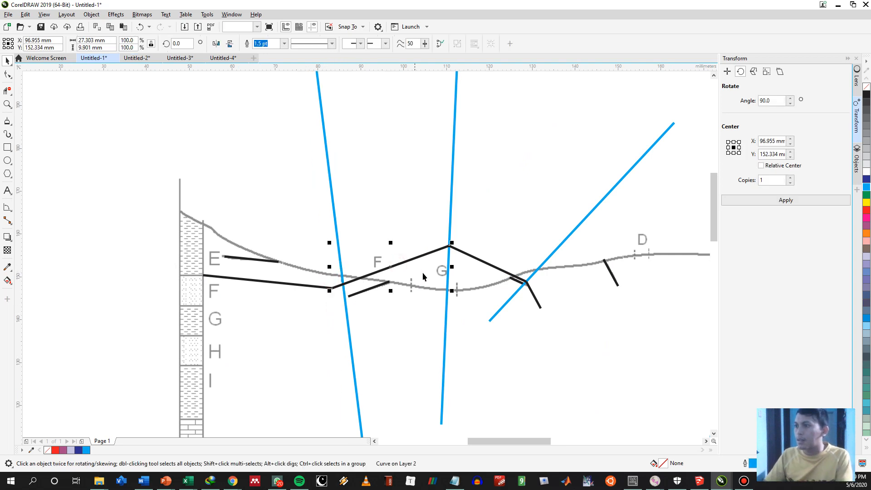
key(Delete)
Extend the E/F boundary segment to the shifted first blue line and trim off the excess.
click(329, 291)
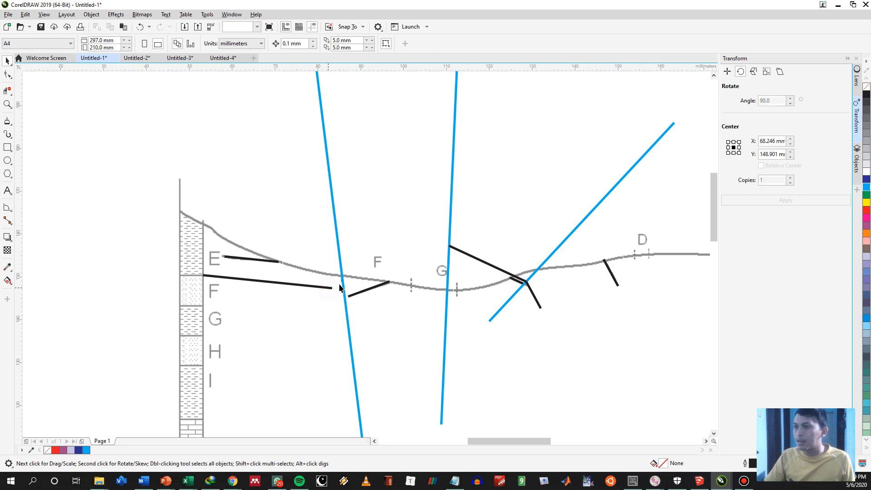
mouse_move(335, 290)
mouse_down()
mouse_move(354, 306)
mouse_move(344, 289)
mouse_up()
key(space)
click(348, 289)
key(space)
Copy the dip line below F to the extended E/F boundary's end, then lengthen it and trim it at the second blue line.
key(space)
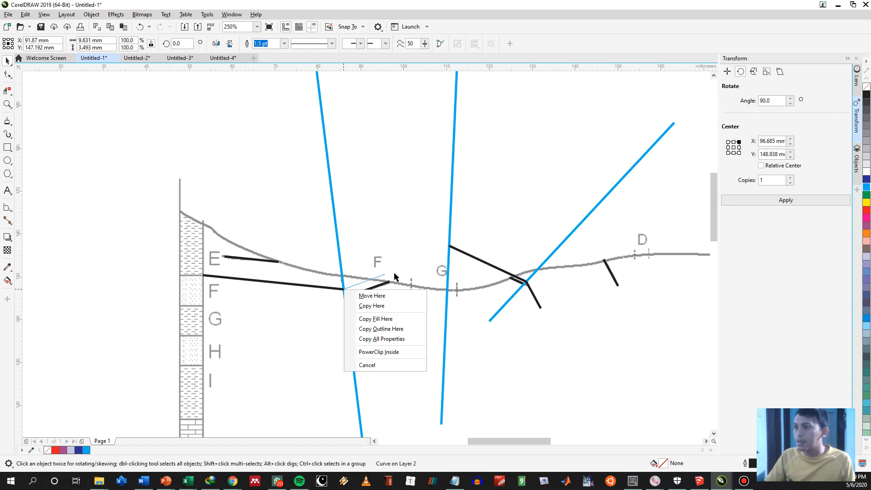
click(367, 306)
drag(388, 270, 453, 227)
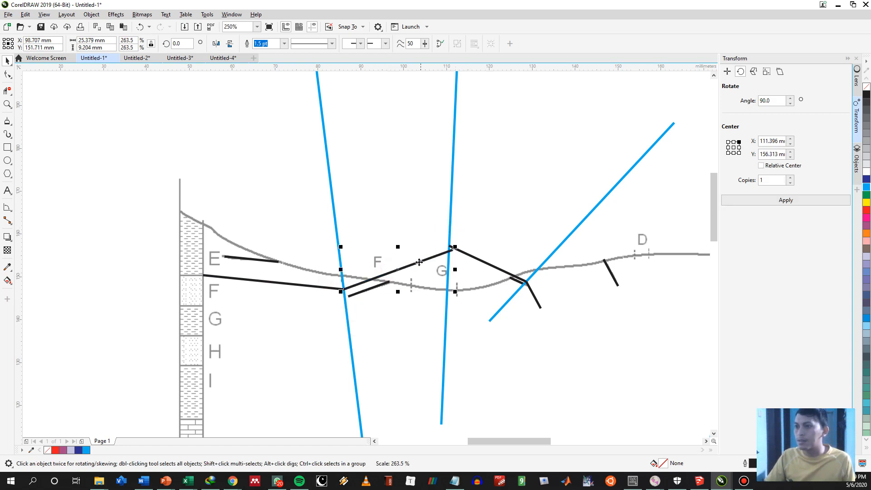
key(x)
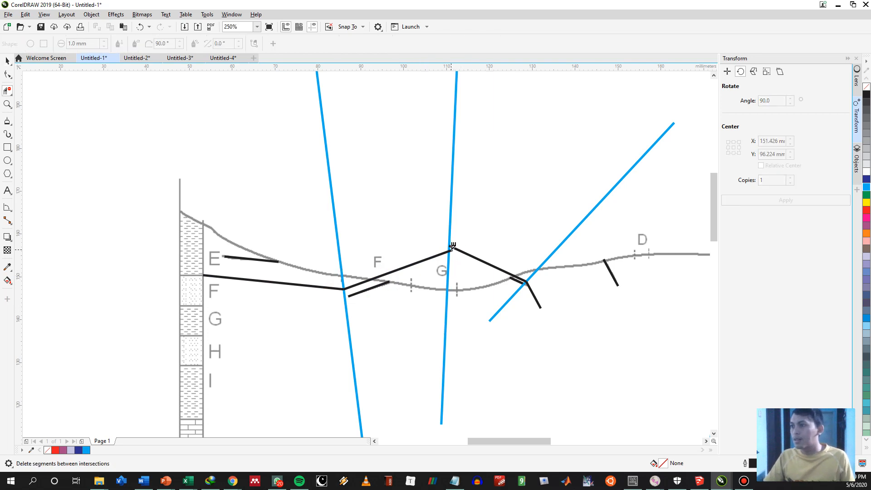
key(space)
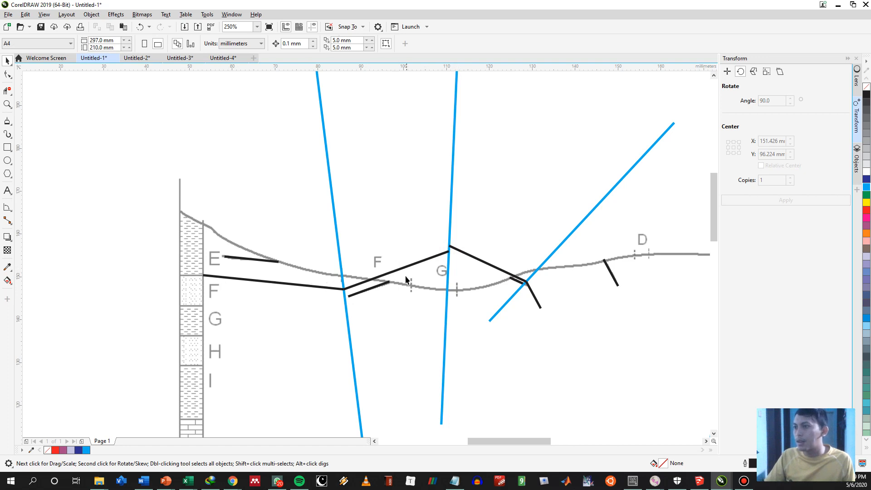
Copy the E/F boundary down to the F/G contact, extend it to the first blue line, and place a copy of F's dip line at its end.
click(206, 275)
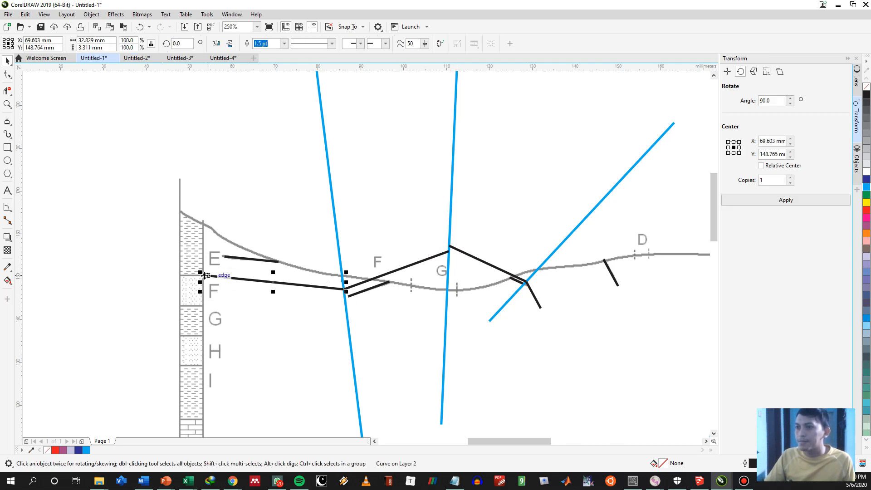
drag(204, 275, 203, 306)
click(230, 321)
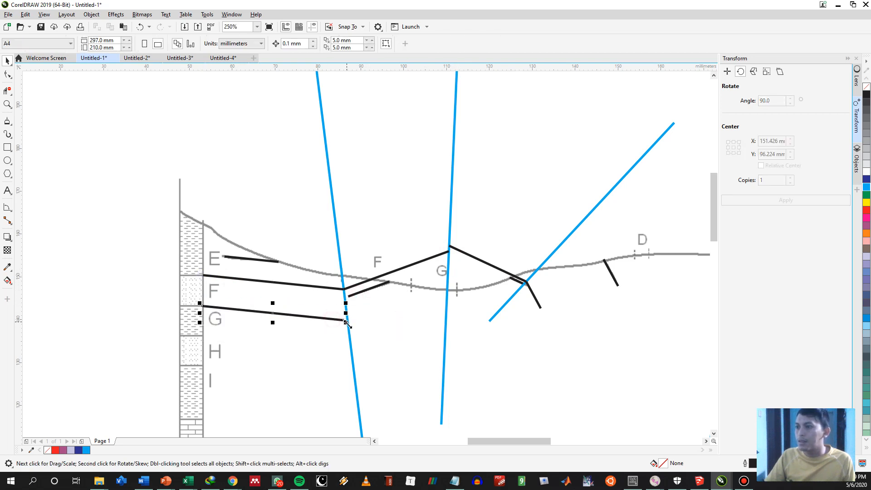
mouse_move(347, 323)
mouse_down()
mouse_move(366, 322)
mouse_move(350, 323)
mouse_move(356, 297)
mouse_move(352, 322)
mouse_up()
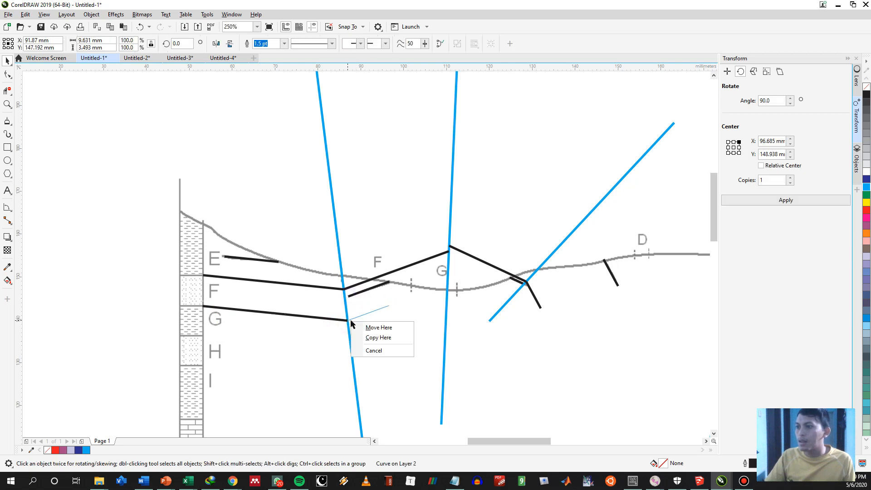
click(378, 338)
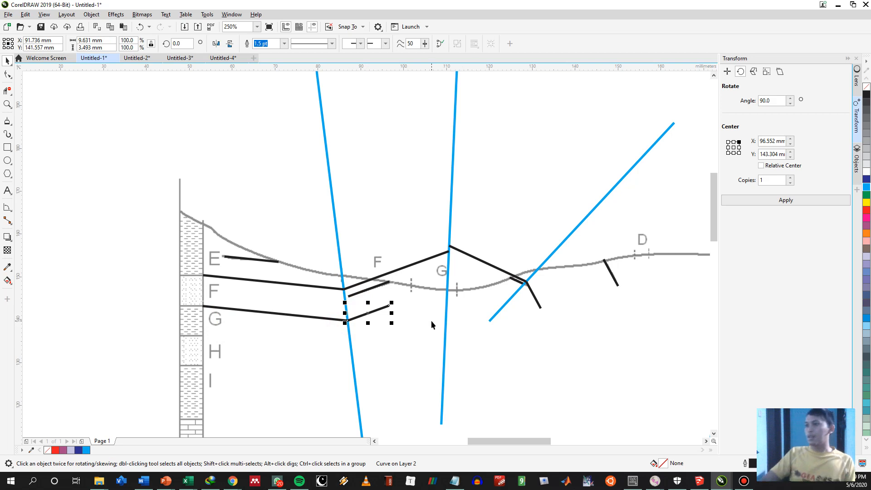
click(438, 309)
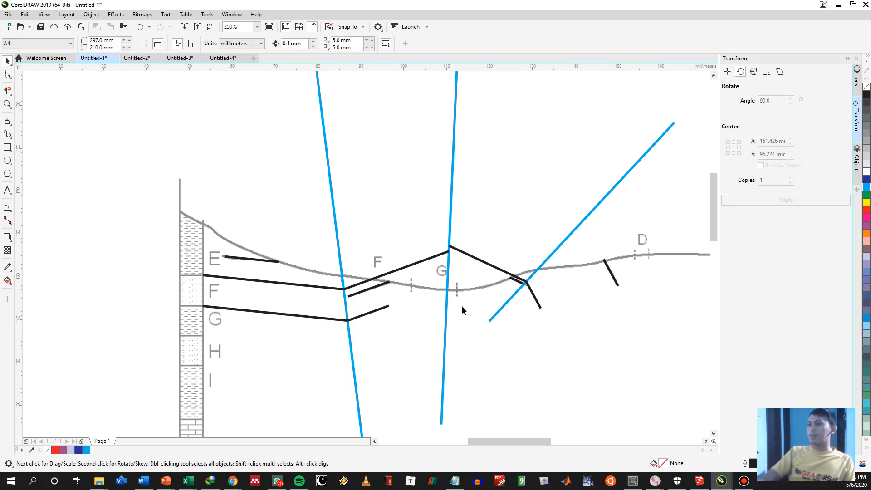
Move the second blue line about 8.5 mm left, then extend the lower dip segment and trim it at that line.
click(412, 300)
drag(412, 300, 418, 290)
click(388, 310)
key(space)
click(435, 308)
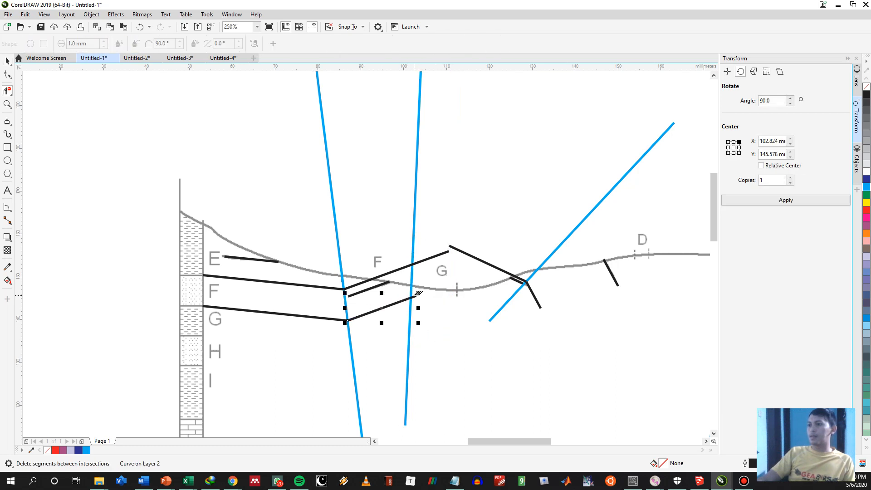
click(416, 293)
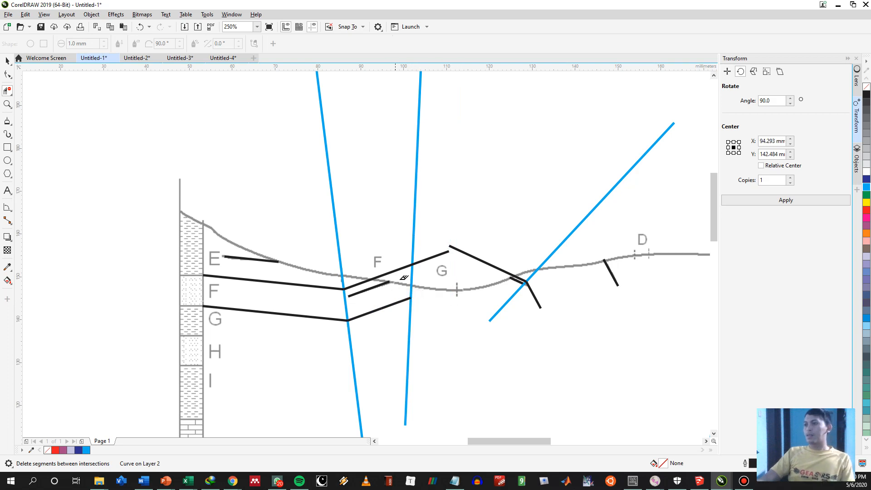
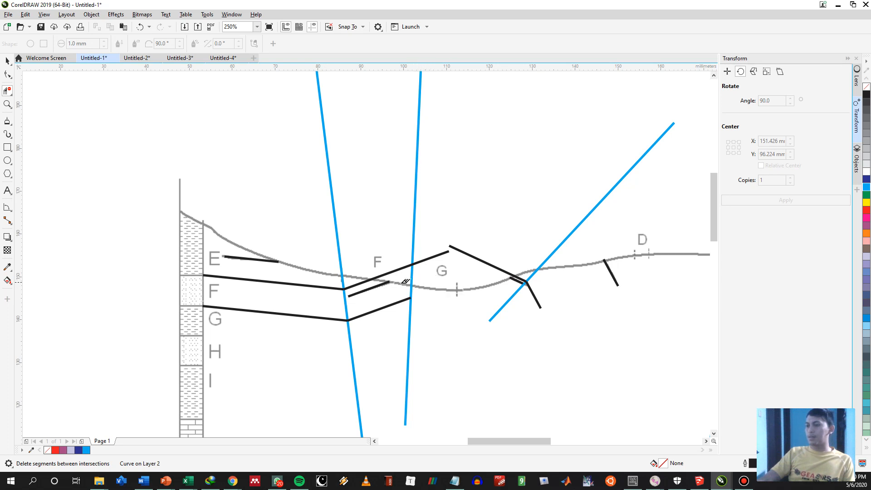
Copy the F/G boundary segment down to the column's G/H contact, then extend it and trim it at the first blue line.
key(space)
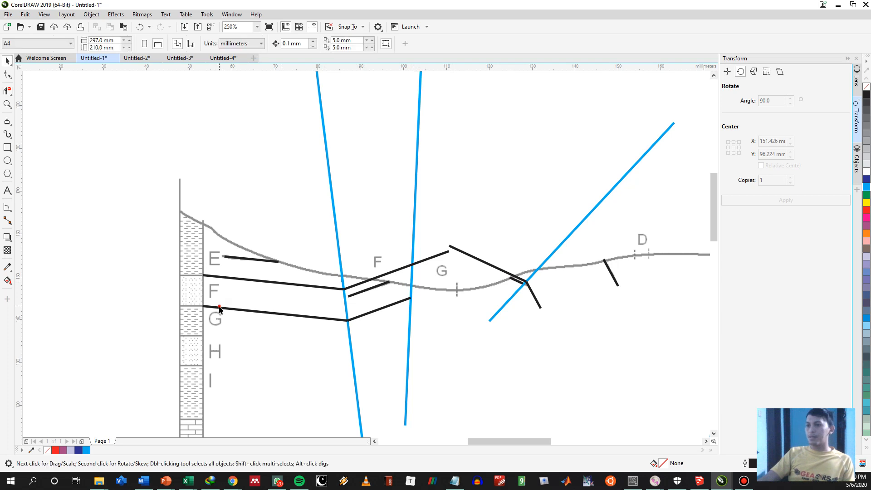
click(207, 306)
drag(204, 304, 205, 335)
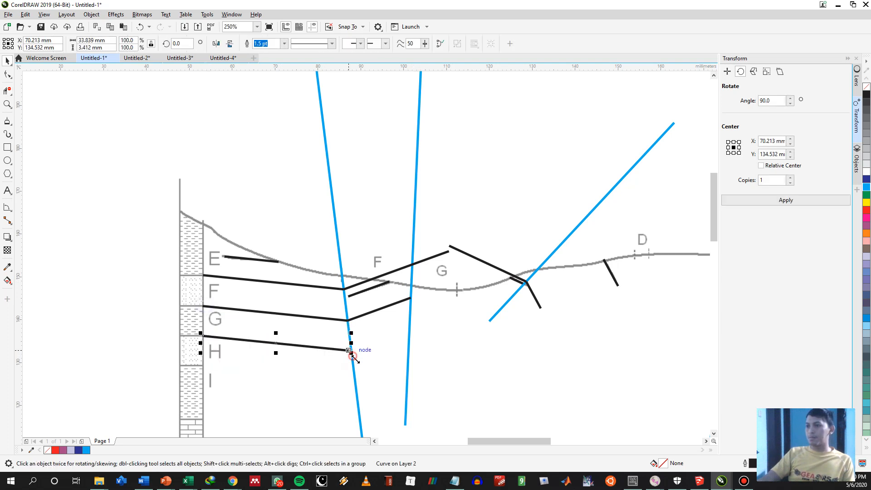
drag(351, 353, 362, 354)
key(space)
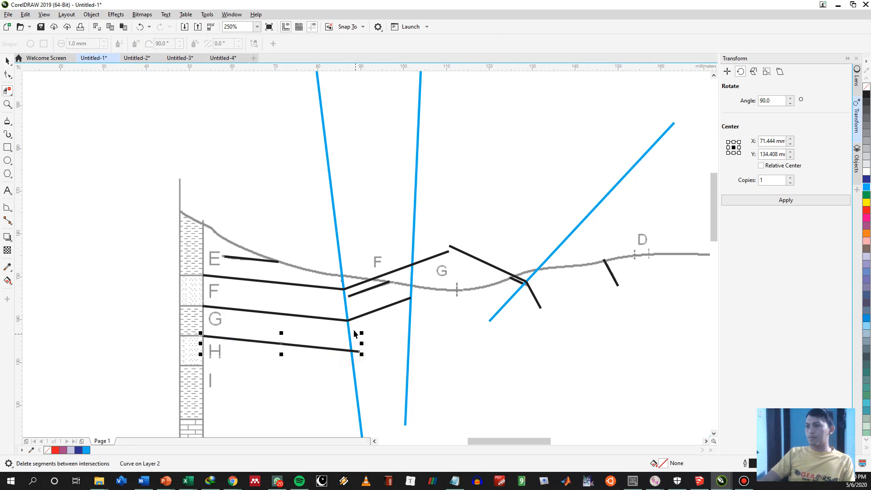
key(space)
key(space)
click(359, 352)
key(space)
Copy the dip segment between the first two blue lines down to the end of the G/H boundary.
click(349, 321)
drag(347, 320, 352, 351)
click(380, 367)
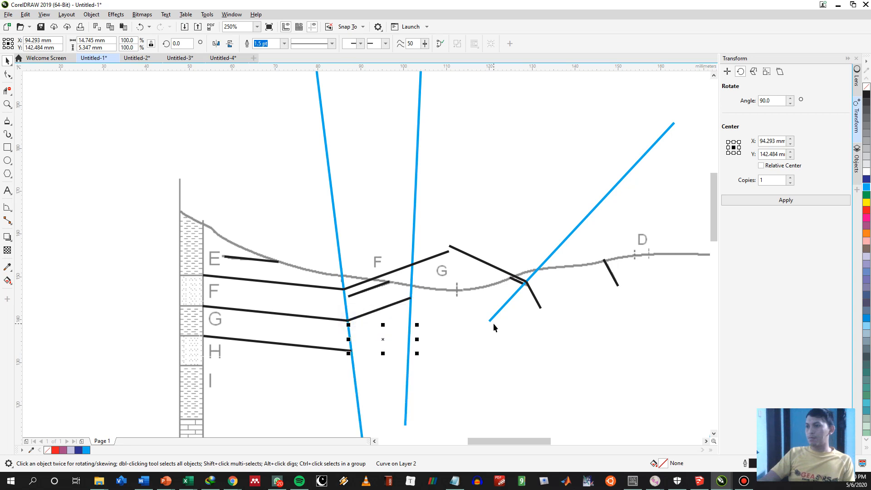
Trim the upper dip segment's overhang at the second blue line.
click(516, 308)
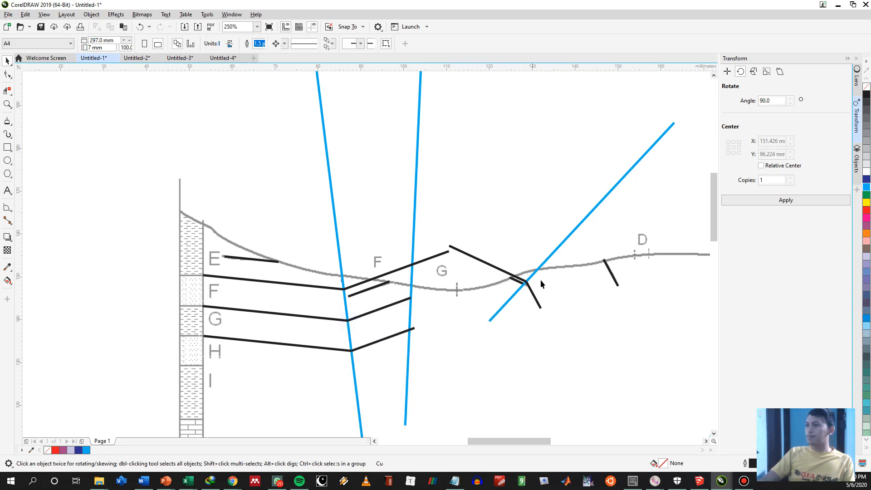
click(375, 284)
click(429, 288)
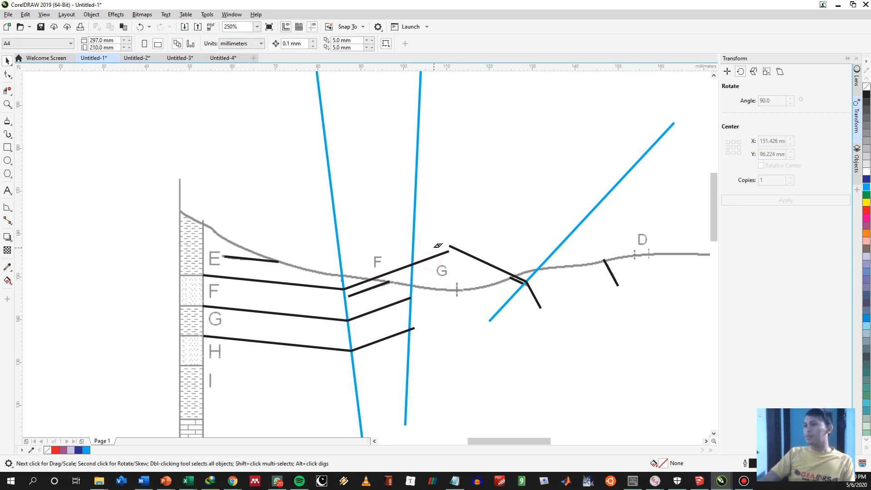
click(437, 252)
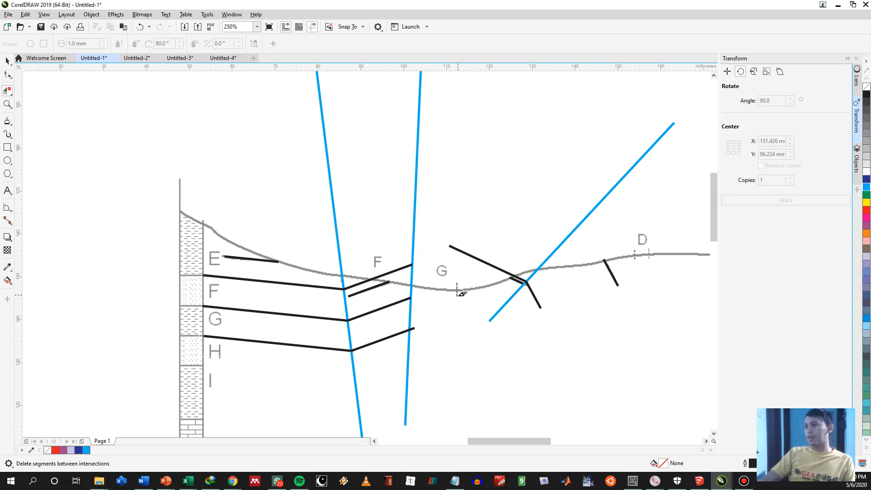
key(space)
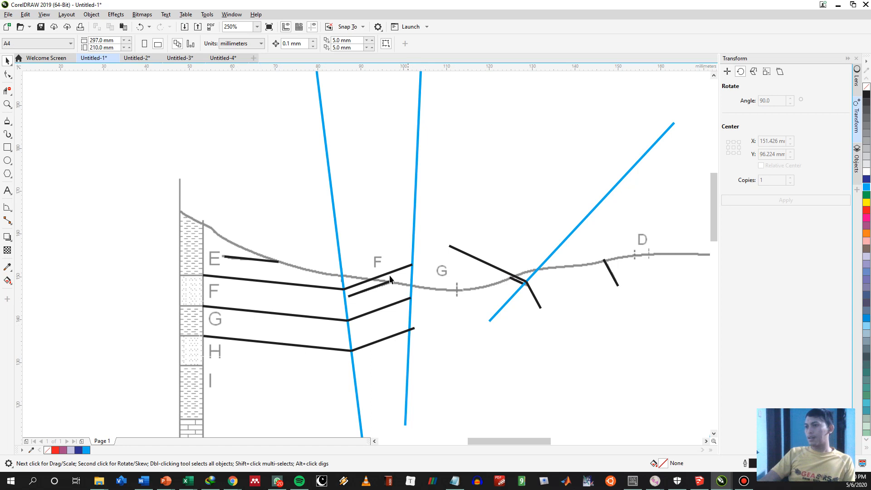
Move the trimmed upper dip segment above the ground profile and shift the first blue line left and the second right.
drag(383, 277, 386, 232)
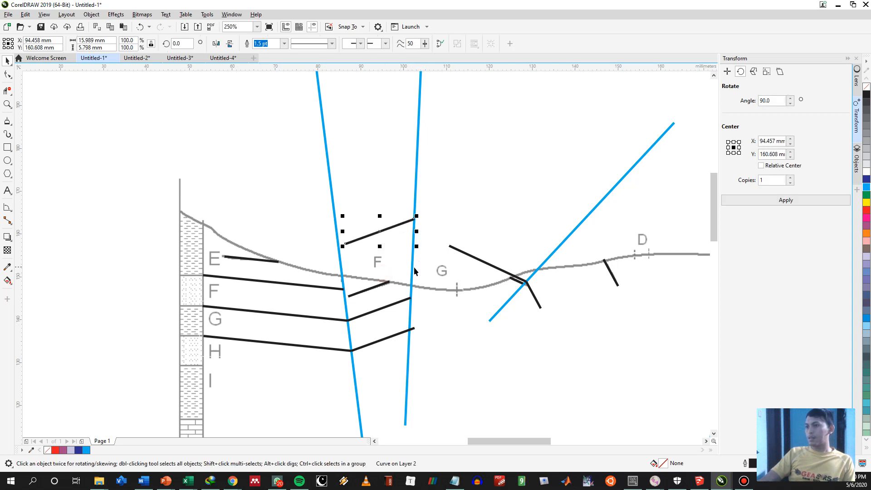
drag(413, 274, 472, 274)
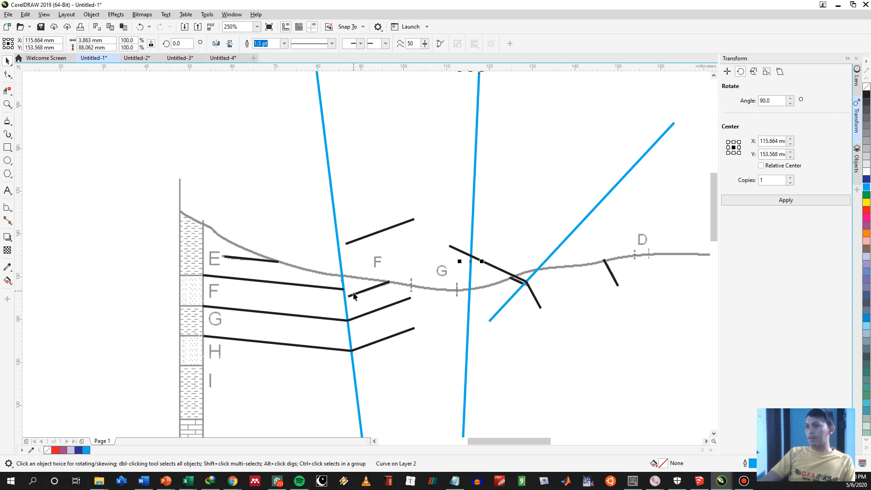
drag(353, 296, 344, 290)
drag(340, 255, 323, 255)
Place F's short dip line through the first contact mark on the ground profile and extend it across the E/F boundary, about 16.6 mm wide.
drag(362, 287, 320, 302)
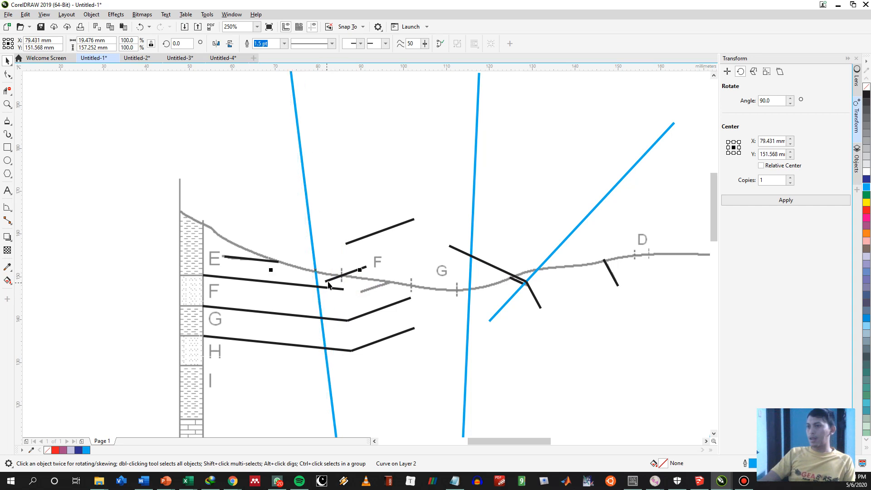
click(328, 282)
drag(321, 287, 296, 292)
Trim F's dip line and the E/F boundary at their crossing, and realign the first blue line through that intersection.
click(334, 301)
key(space)
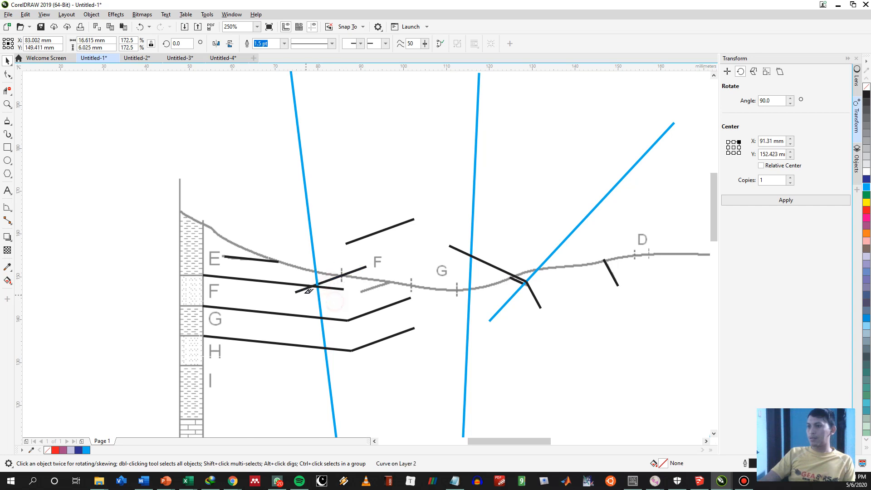
key(space)
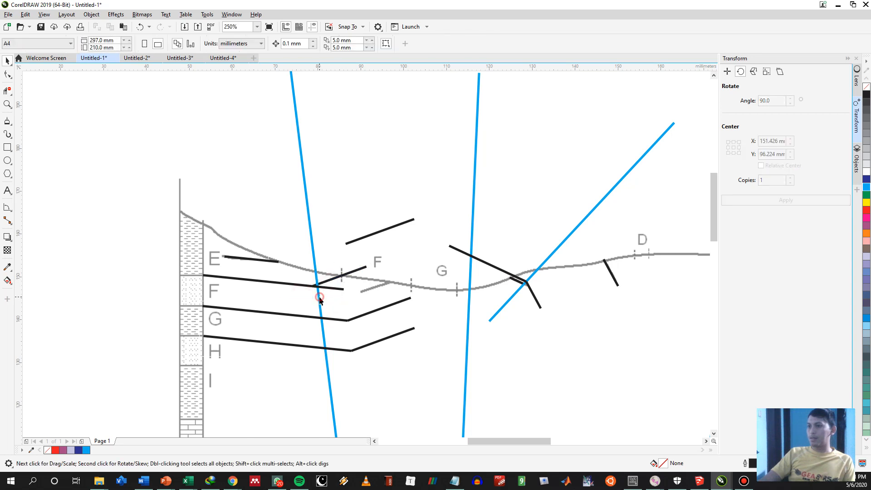
drag(319, 295, 298, 297)
key(space)
click(332, 288)
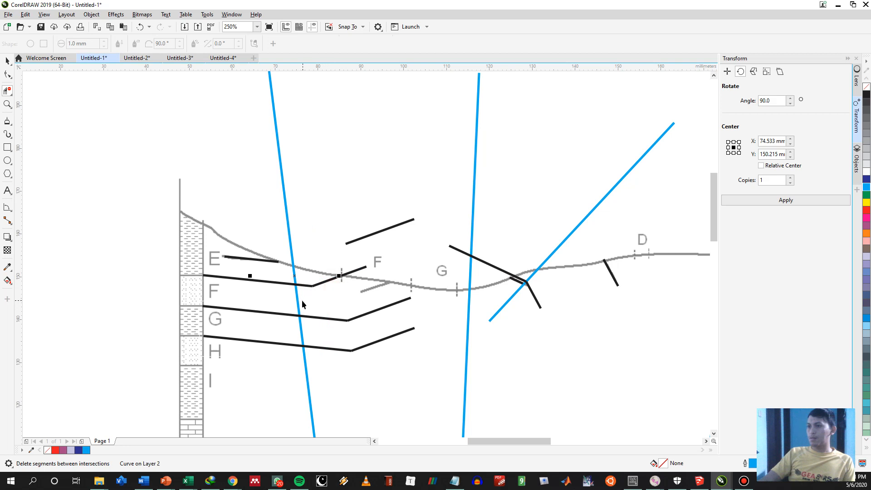
key(space)
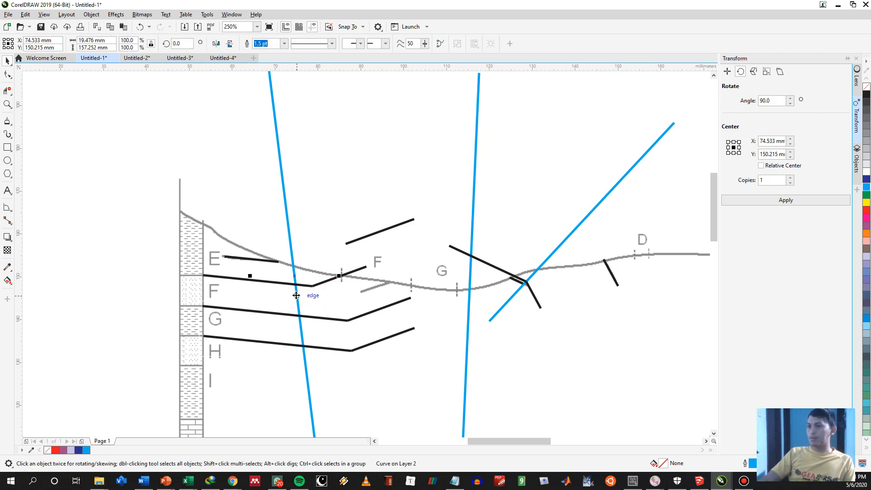
drag(295, 277, 313, 287)
click(342, 301)
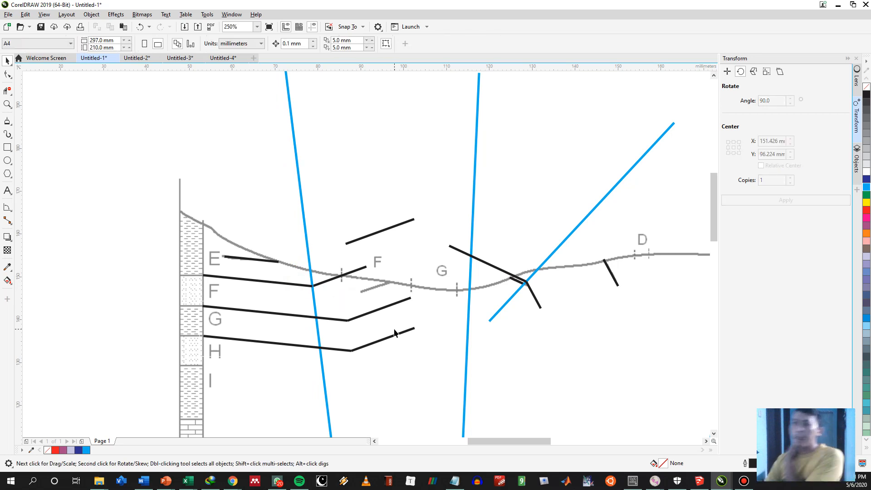
Trim the F/G and G/H boundaries at the first blue line.
click(338, 319)
key(space)
drag(340, 314, 341, 339)
click(335, 347)
key(space)
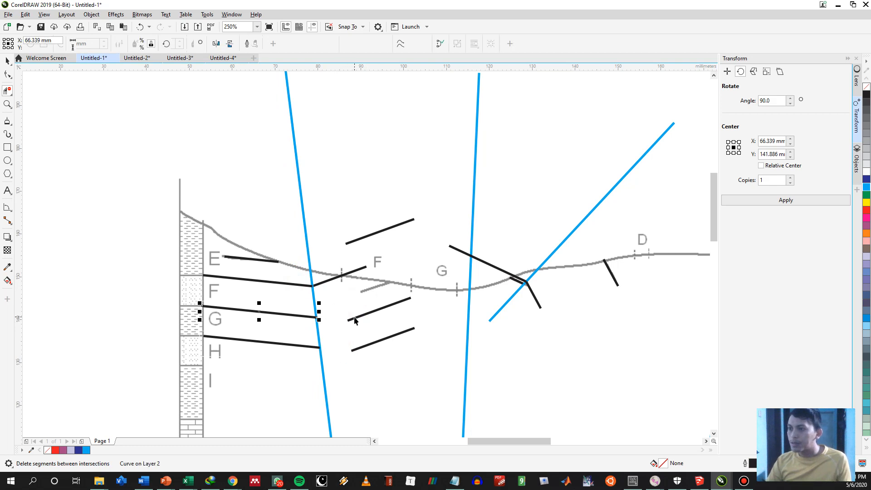
Move the middle dip segment to the trimmed end of the F/G boundary and extend it to about 27 mm wide.
click(346, 321)
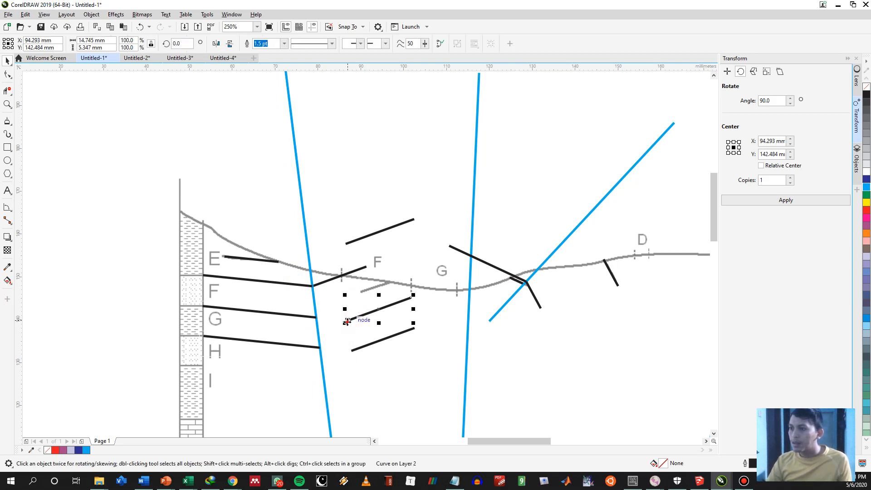
drag(346, 322, 315, 318)
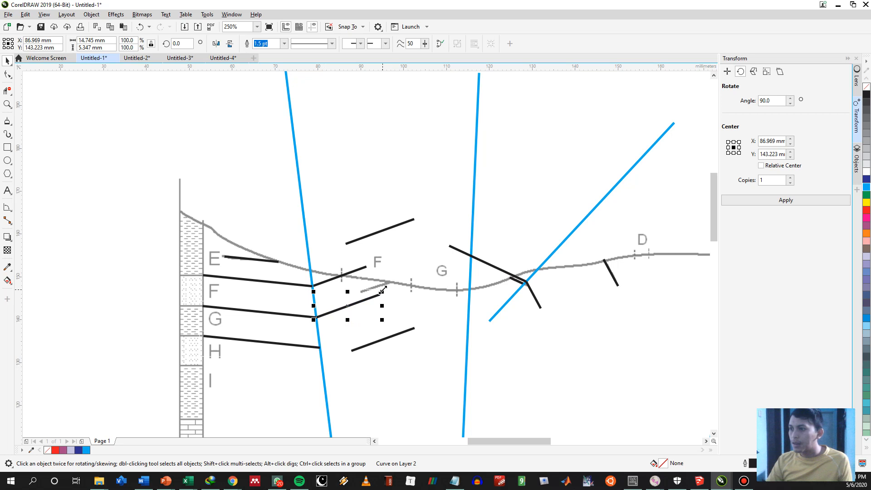
drag(382, 290, 433, 273)
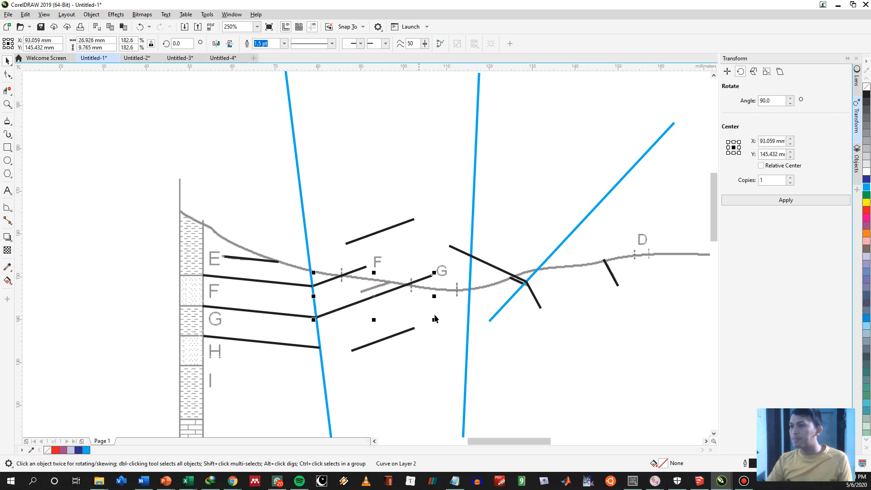
Move the lower dip segment to the trimmed end of the G/H boundary and extend it to about 32 mm wide.
click(356, 348)
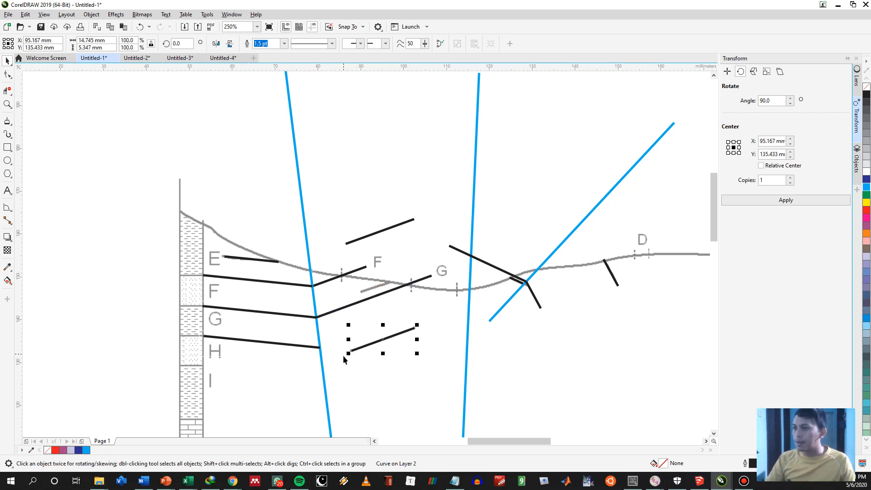
drag(351, 351, 320, 348)
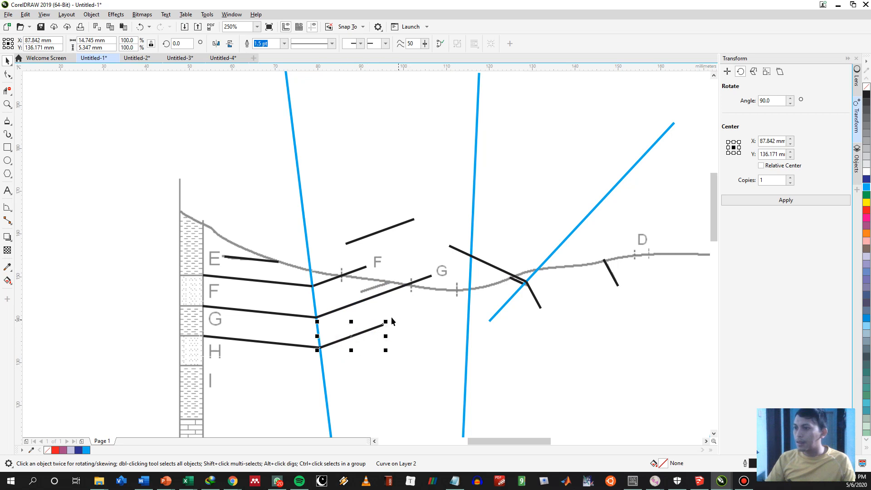
drag(385, 321, 457, 259)
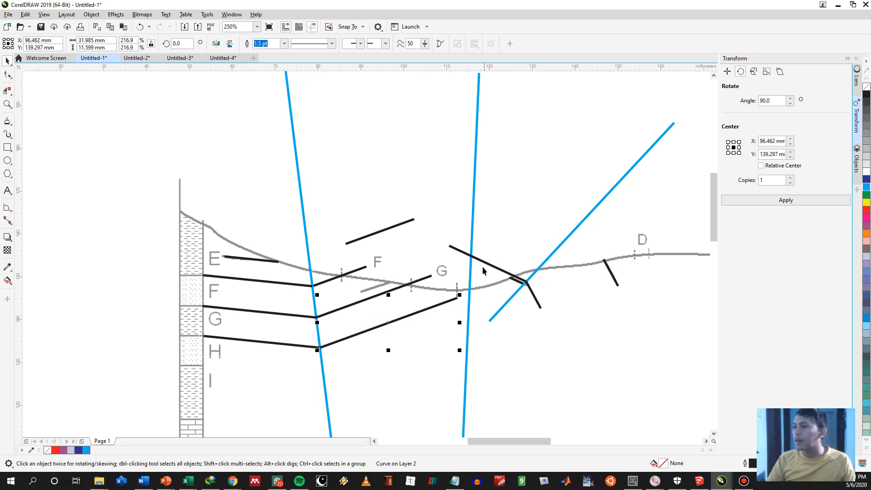
Shift the second blue line left, then place G's descending dip line through the contact mark on the profile and extend it to the F/G segment.
click(480, 264)
drag(508, 268, 411, 312)
click(458, 292)
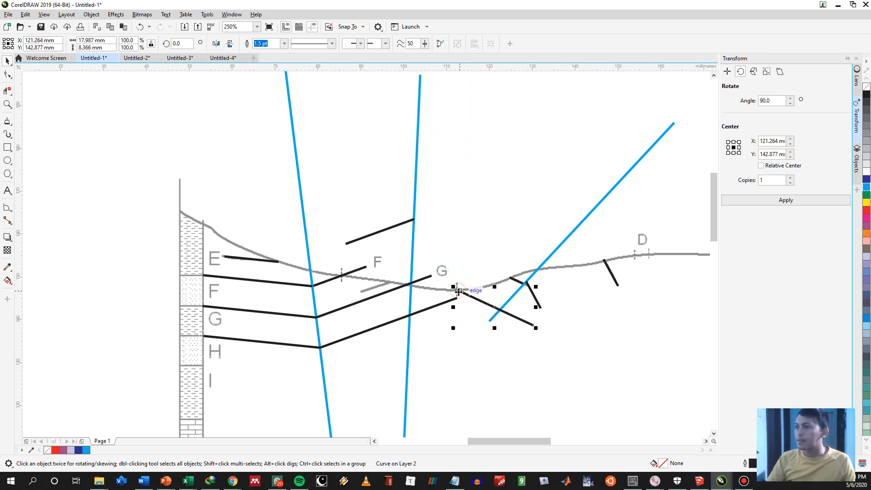
drag(453, 287, 425, 273)
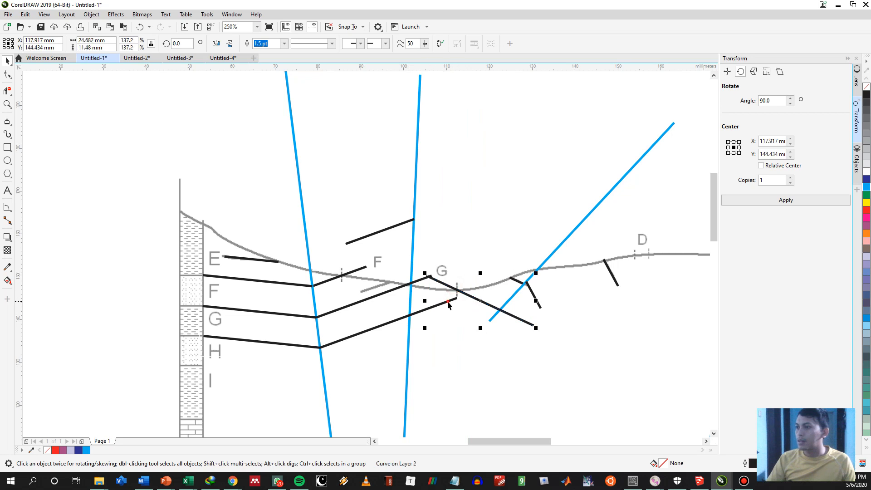
Extend the F/G segment and G's descending dip line until they cross, align the second blue line through the crossing, and trim the overhangs.
click(448, 302)
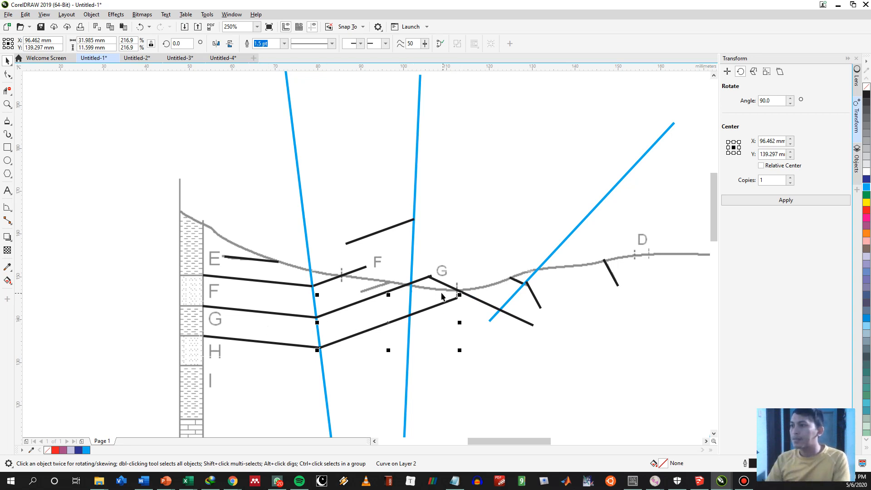
click(431, 276)
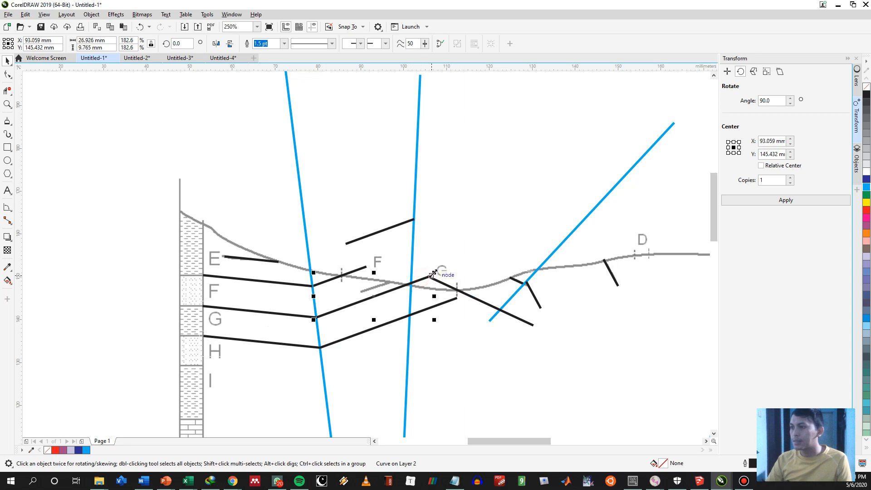
mouse_move(430, 276)
mouse_down()
mouse_move(457, 263)
mouse_move(413, 265)
mouse_move(413, 252)
mouse_move(429, 276)
mouse_up()
key(ctrl+z)
click(438, 281)
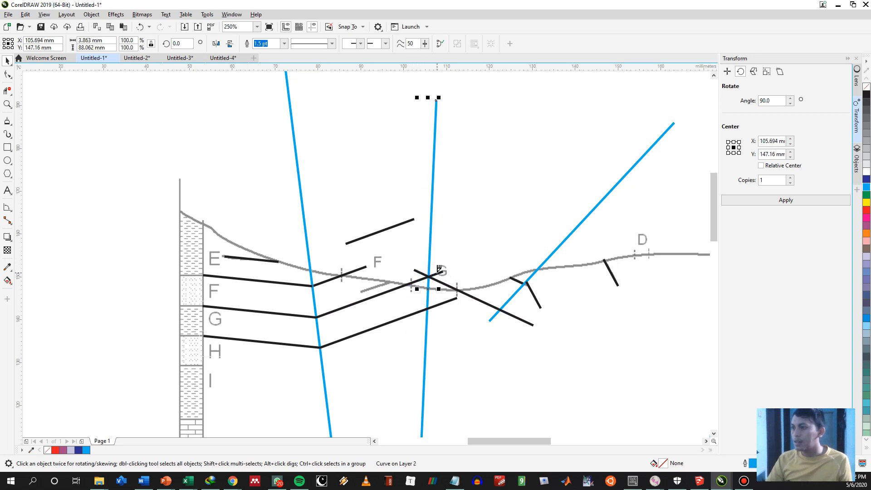
click(437, 272)
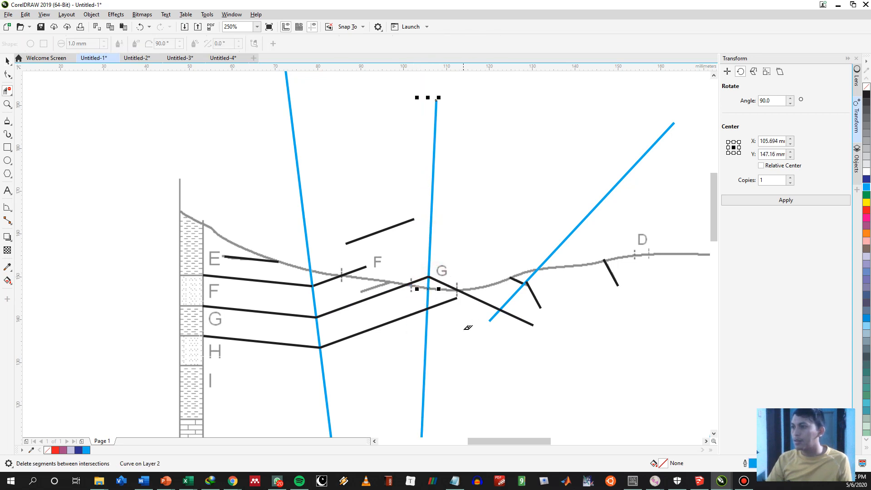
key(space)
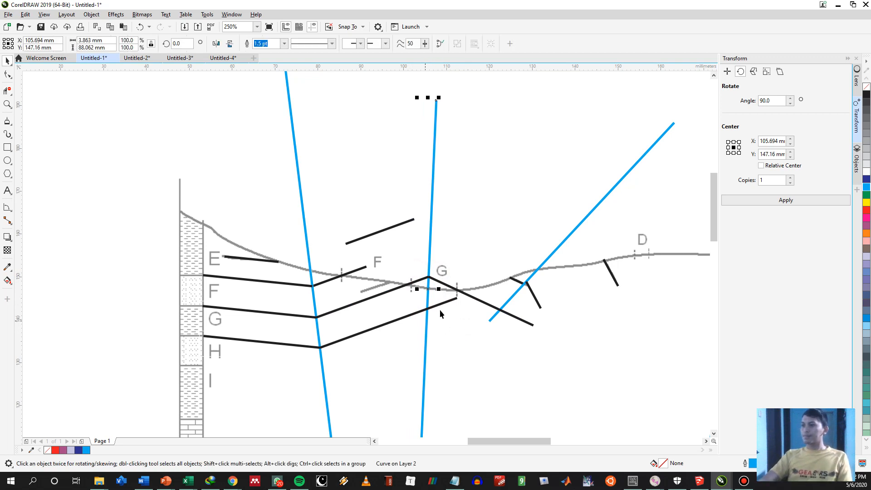
Trim the G/H dip segment at the second blue line and place a copy of the descending segment at its end.
key(space)
click(442, 303)
key(space)
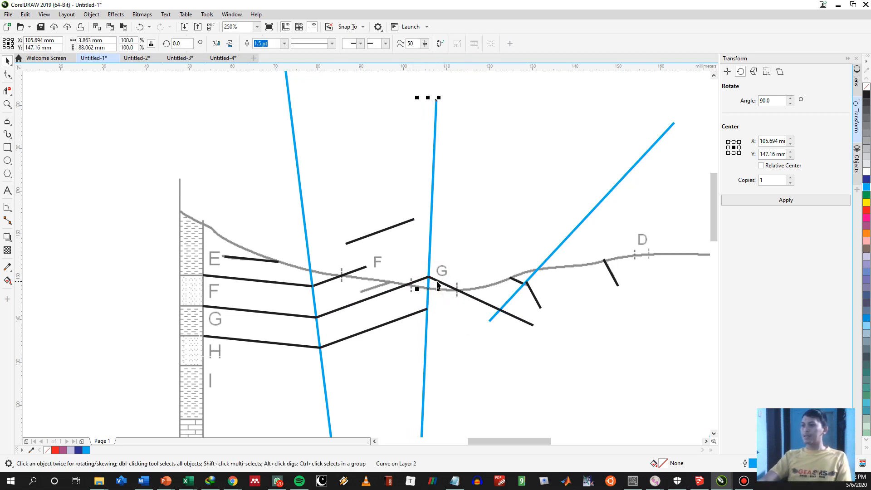
click(436, 281)
drag(429, 276, 428, 312)
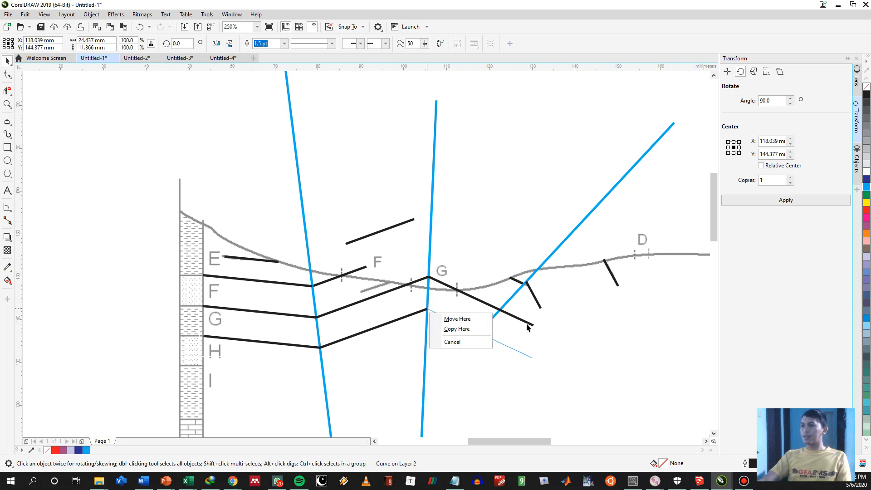
key(c)
Trim the upper descending segment at the third blue line.
drag(572, 307, 414, 284)
scroll(477, 280, down, 1)
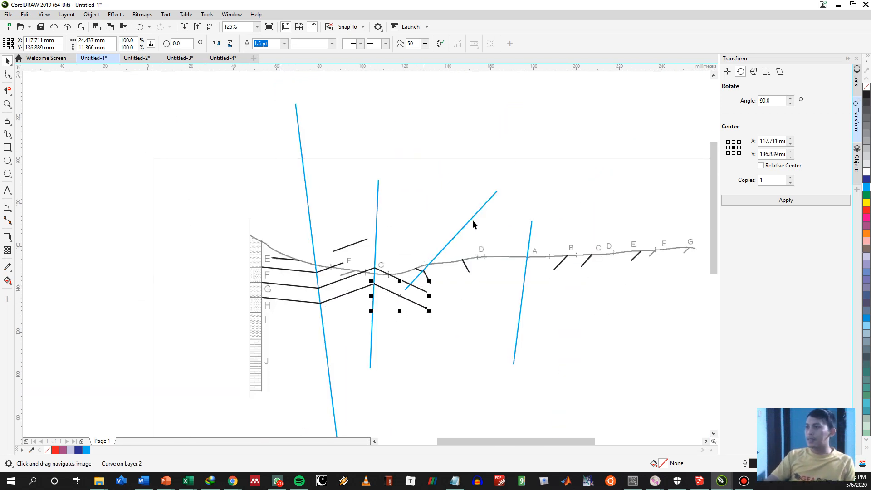
drag(582, 260, 557, 226)
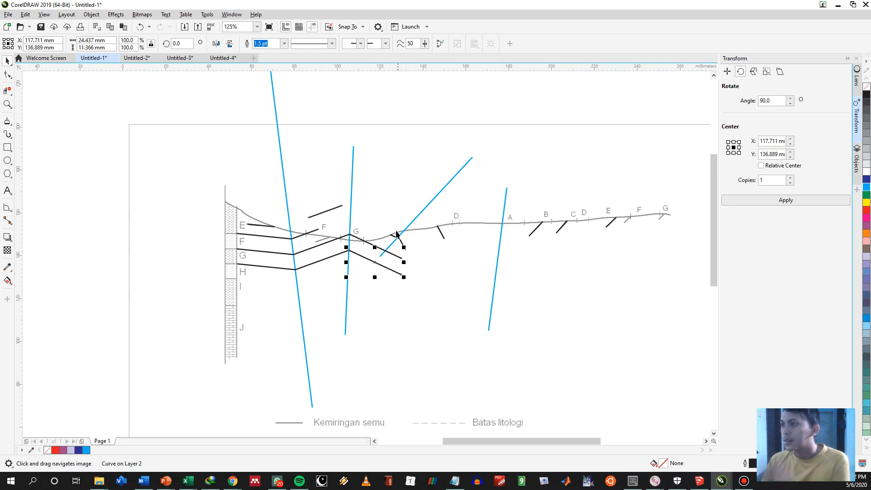
scroll(401, 234, up, 2)
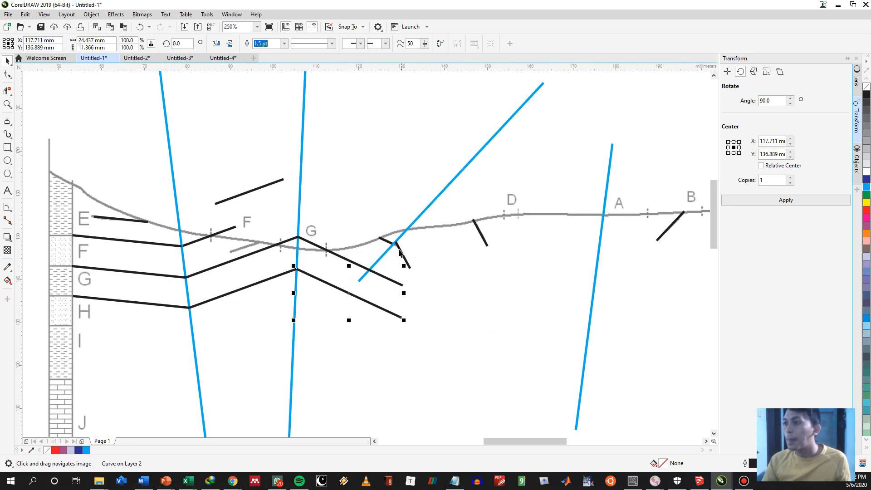
key(space)
click(389, 280)
key(space)
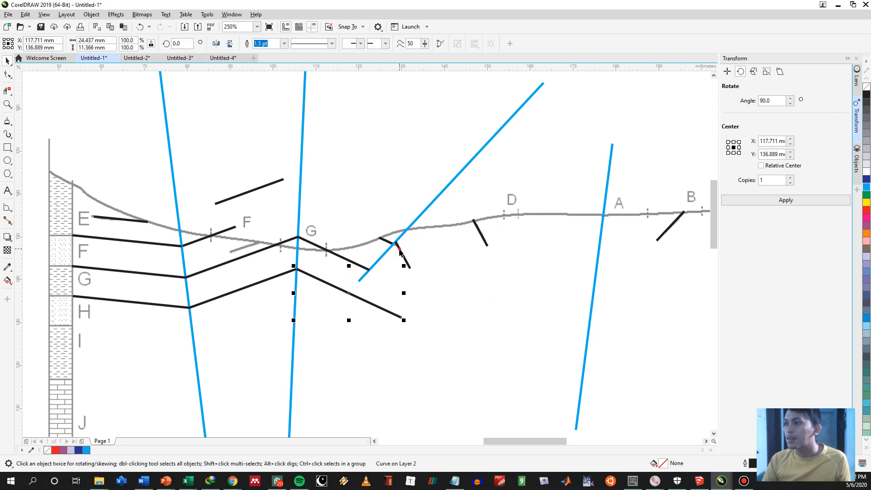
click(400, 249)
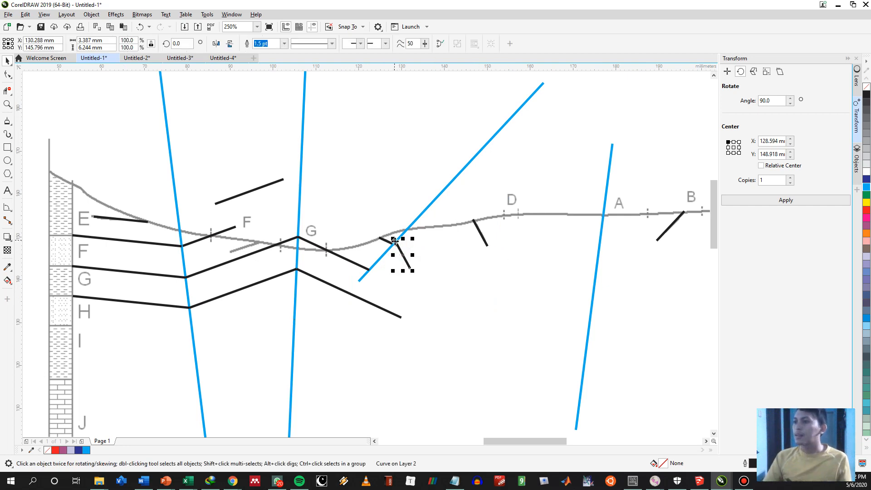
key(space)
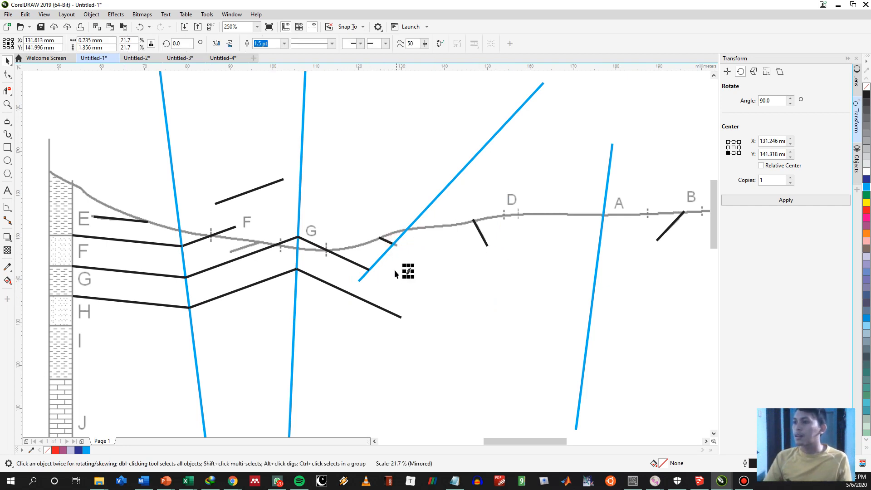
click(405, 267)
key(ctrl+z)
key(space)
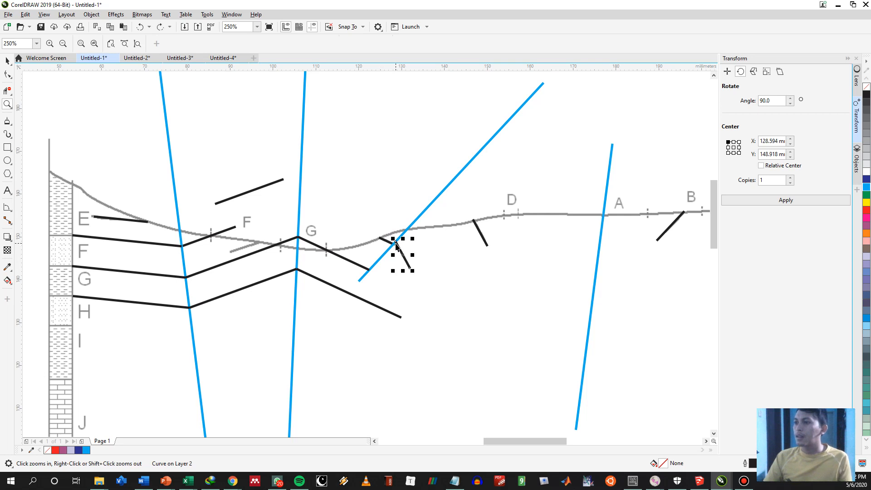
Move the steep dip segment to the trimmed end of the F/G boundary at the third blue line.
drag(395, 242, 369, 271)
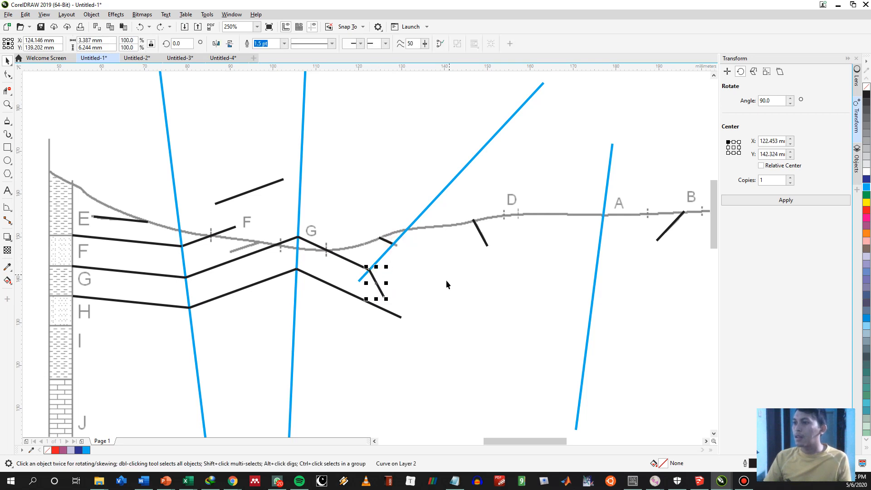
scroll(364, 252, down, 3)
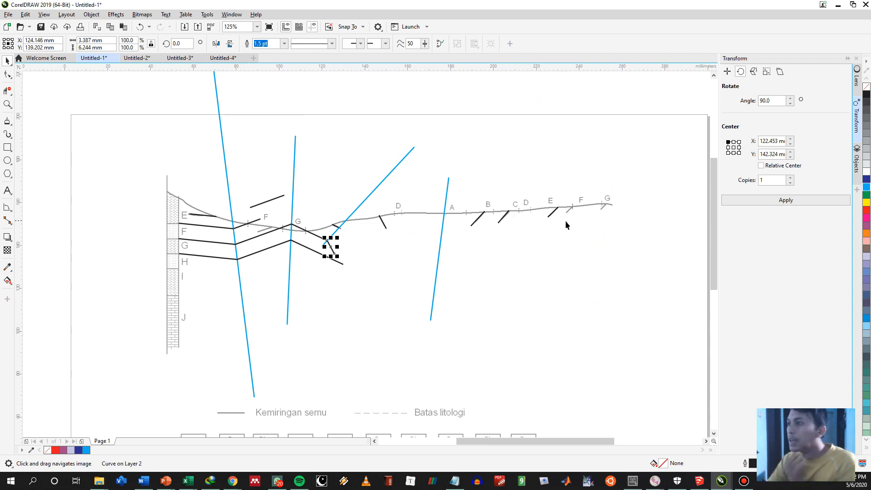
Copy B's dip segment to the F/G contact mark near the profile's far end and extend it downward to about 83 × 88 mm.
click(551, 212)
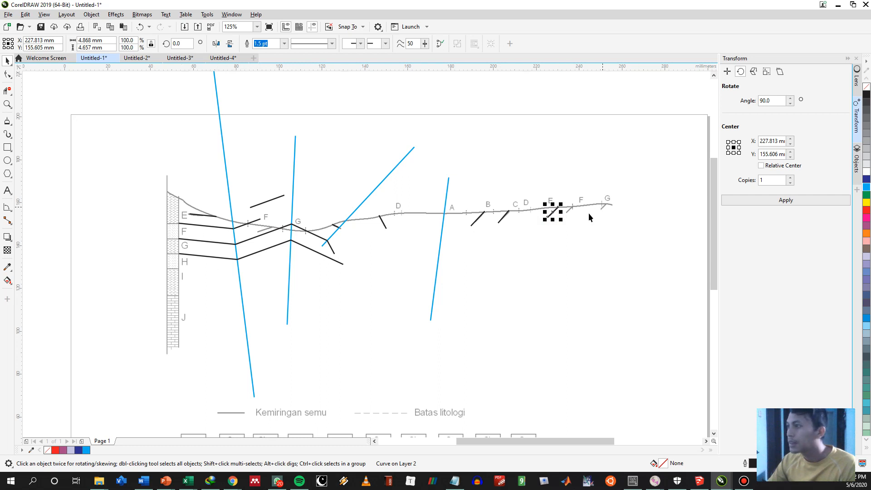
scroll(558, 209, up, 2)
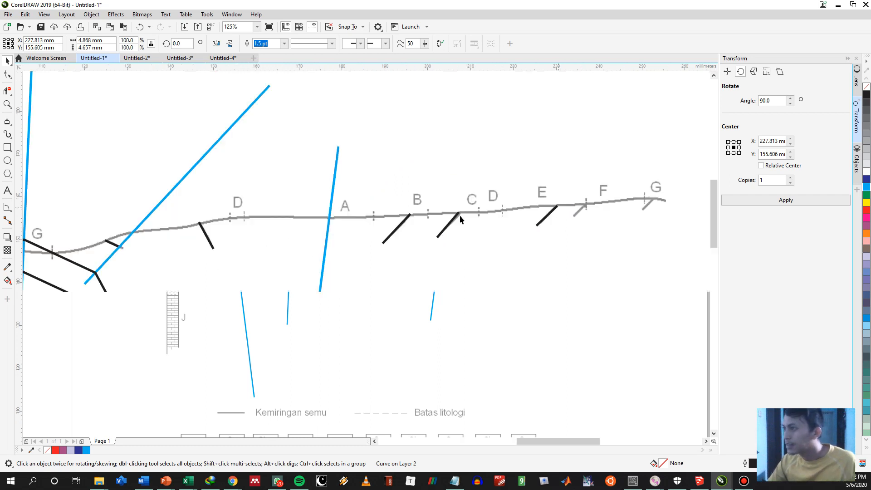
click(412, 221)
drag(411, 214, 636, 194)
click(680, 215)
scroll(653, 195, up, 2)
scroll(607, 229, down, 2)
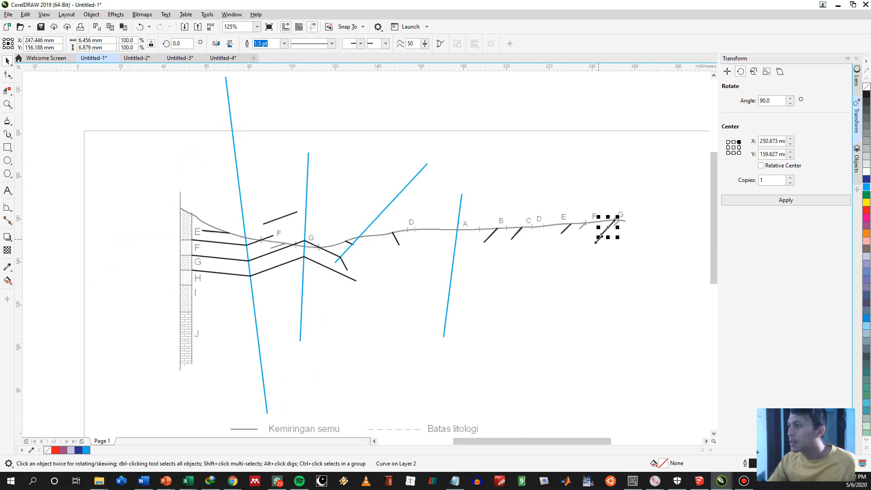
drag(596, 240, 392, 375)
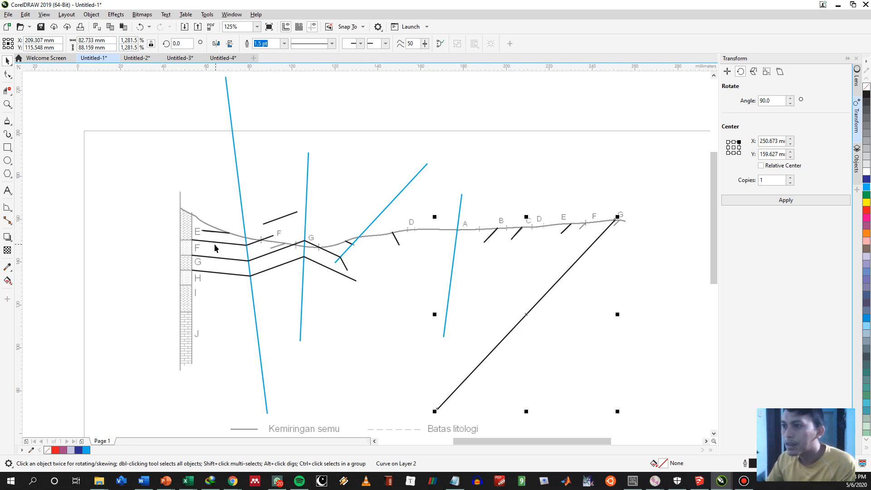
Extend the rising E/F boundary segment past the second blue line and trim the overhang there.
click(270, 236)
drag(276, 232, 327, 214)
key(space)
click(317, 219)
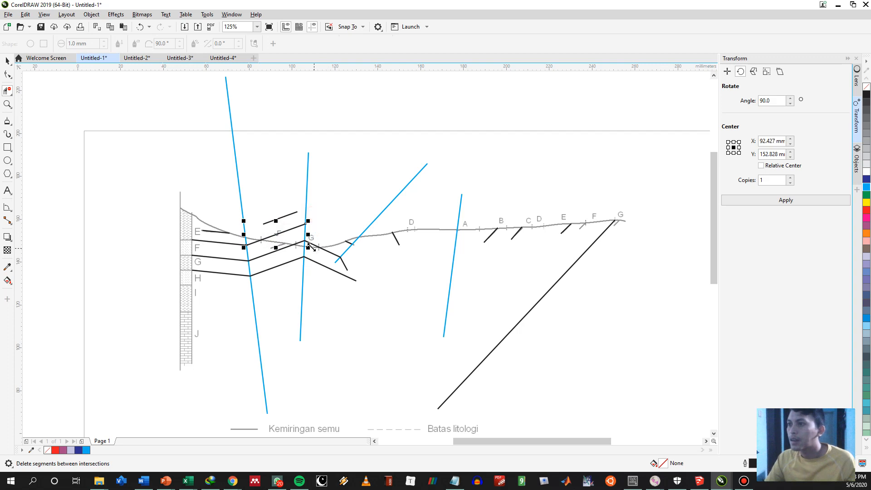
Copy the descending F/G segment to the end of the E/F boundary at the second blue line.
key(space)
click(308, 253)
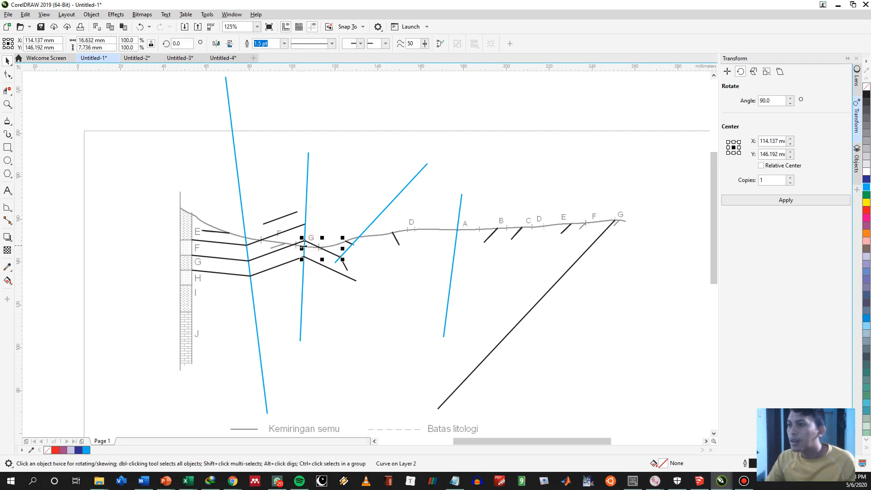
drag(305, 244, 354, 265)
click(323, 229)
scroll(363, 244, up, 3)
click(406, 271)
drag(411, 282, 379, 247)
scroll(380, 246, down, 1)
Extend the fourth blue line downward to the lower end of the long dip line.
click(333, 247)
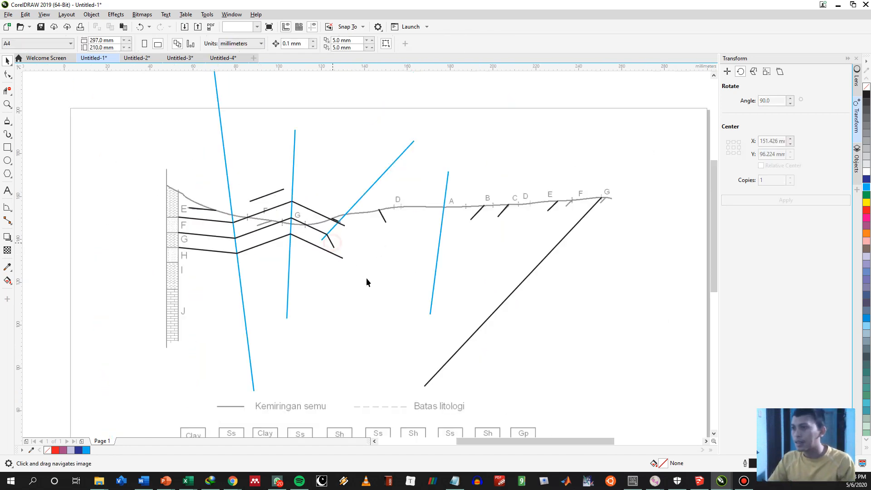
click(433, 293)
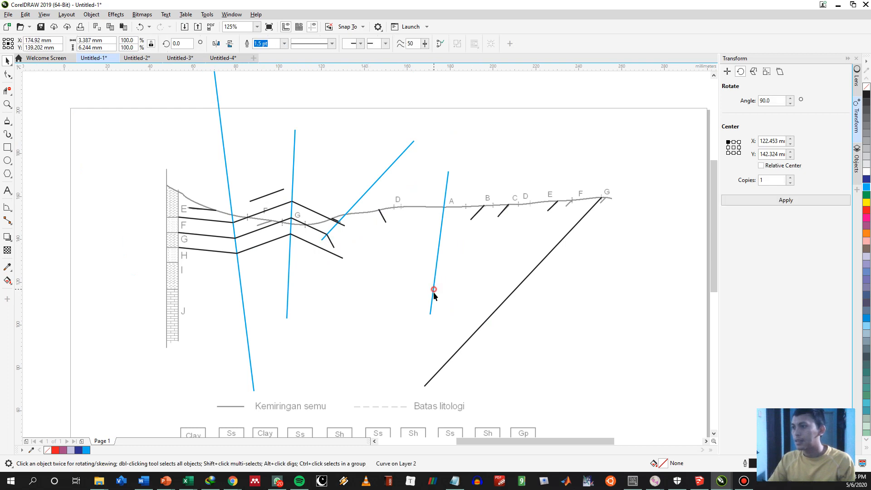
drag(448, 309, 362, 352)
click(473, 237)
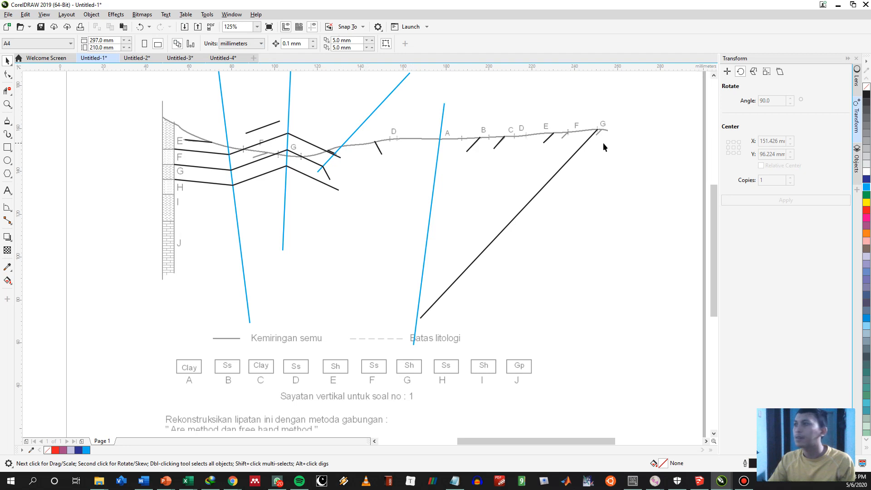
Move the long dip line to the E/F contact mark on the profile and trim its overhang at the fourth blue line.
click(597, 130)
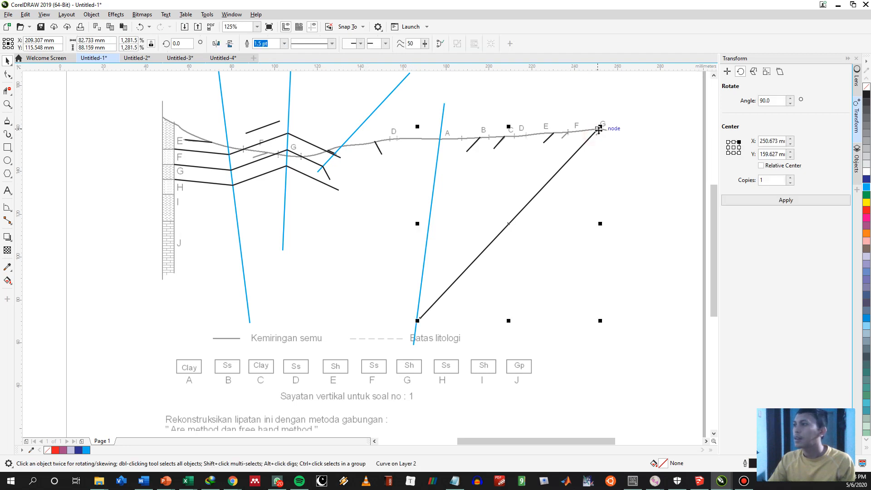
drag(599, 130, 567, 136)
key(space)
click(399, 311)
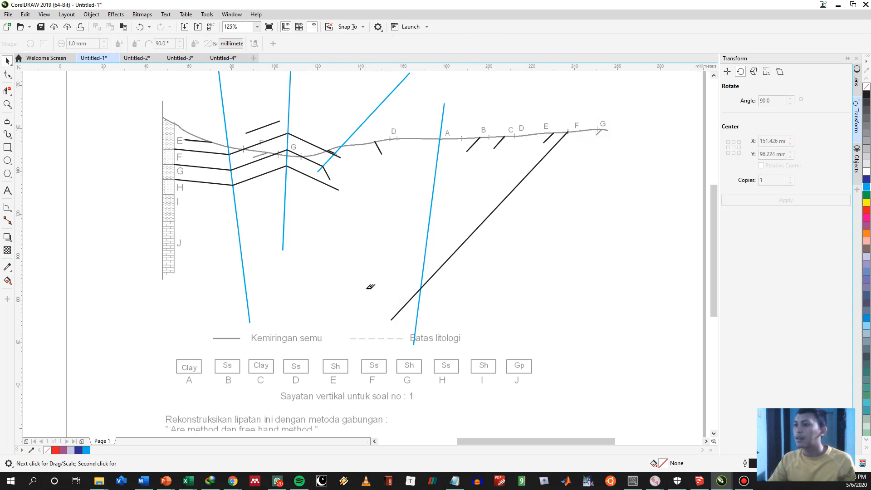
key(space)
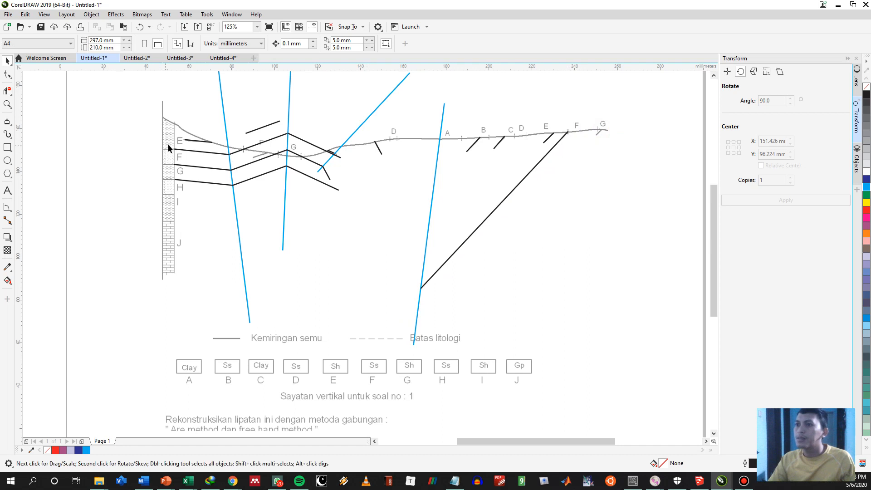
Color the outline of the three connected E/F boundary segments green.
click(189, 151)
shift+click(252, 147)
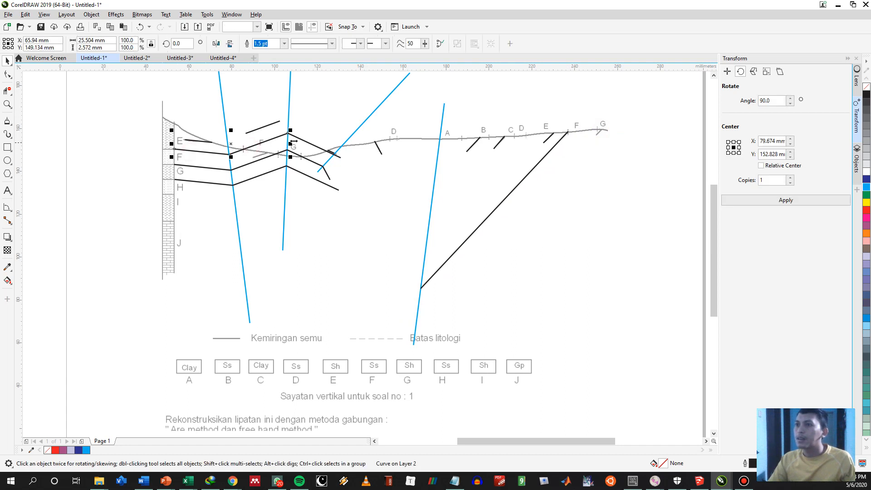
shift+click(302, 141)
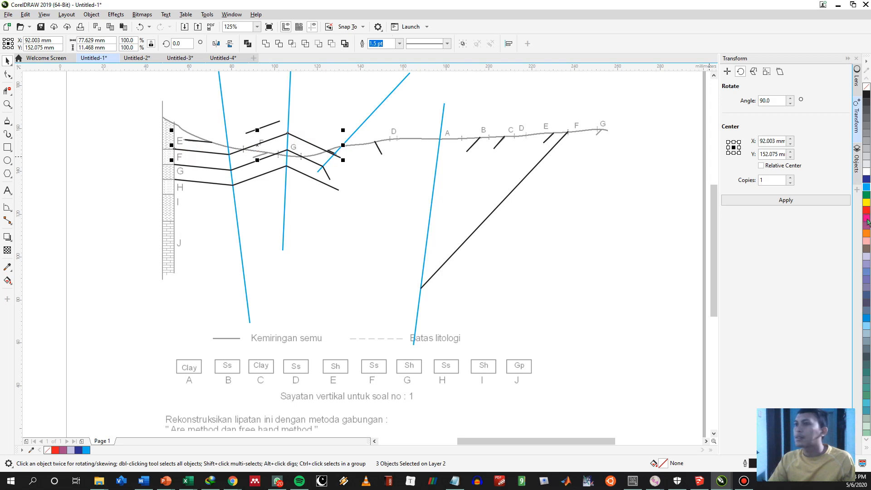
right_click(867, 195)
Trim the green boundary at the third blue line and place a copy of D's steep dip segment at its end.
click(338, 164)
click(337, 161)
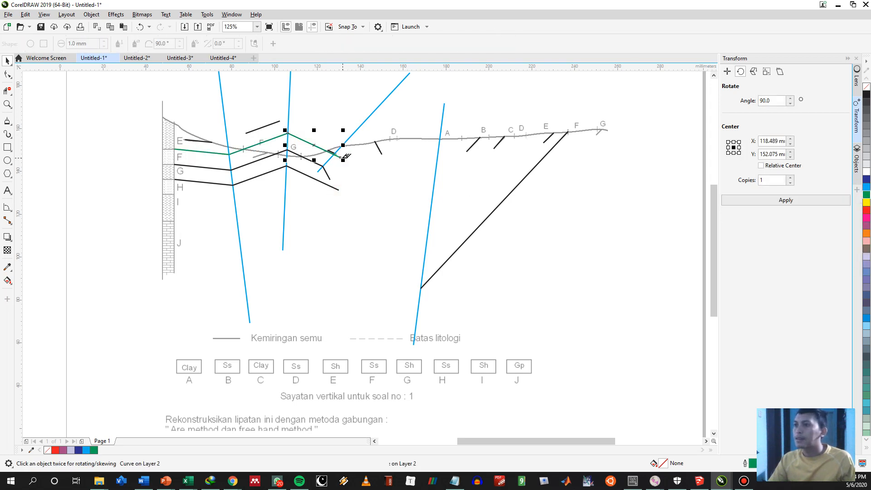
click(324, 173)
mouse_move(322, 166)
mouse_down()
mouse_move(340, 161)
mouse_move(326, 168)
mouse_up()
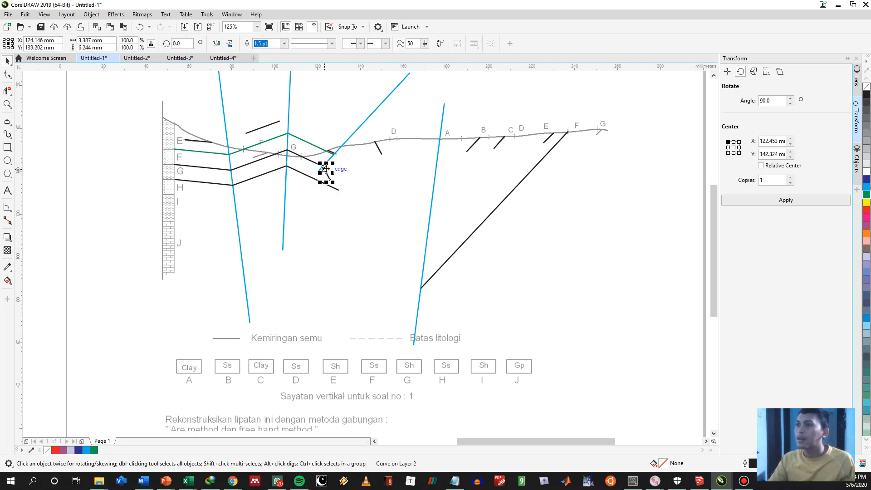
click(375, 144)
drag(373, 140, 335, 155)
click(343, 176)
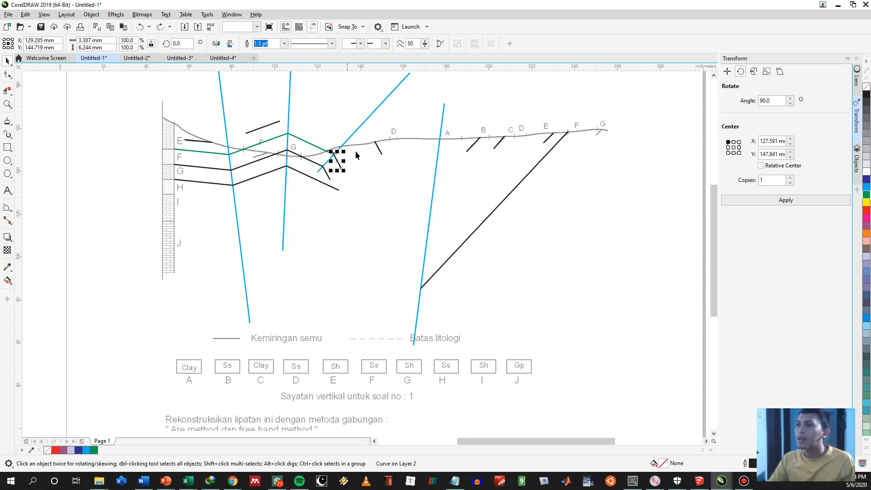
Extend the E/F boundary's steep segment and the long dip line until they cross, and align the fourth blue line through the crossing.
scroll(357, 152, up, 1)
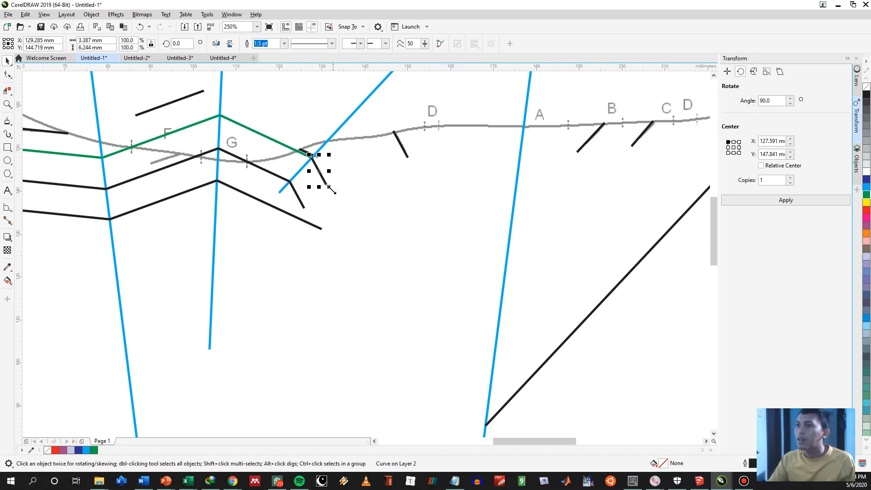
click(330, 191)
click(326, 184)
drag(330, 188, 543, 398)
drag(500, 321, 469, 365)
click(518, 363)
click(484, 362)
scroll(561, 320, down, 2)
drag(566, 295, 483, 287)
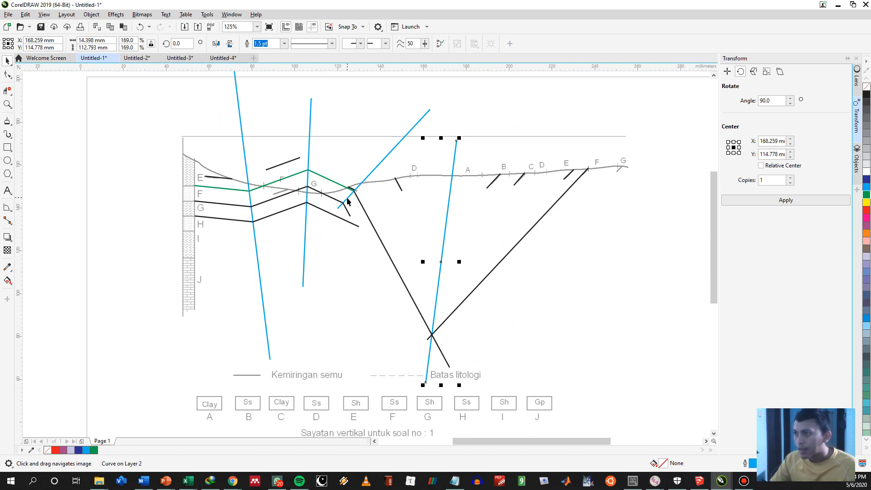
drag(346, 197, 331, 208)
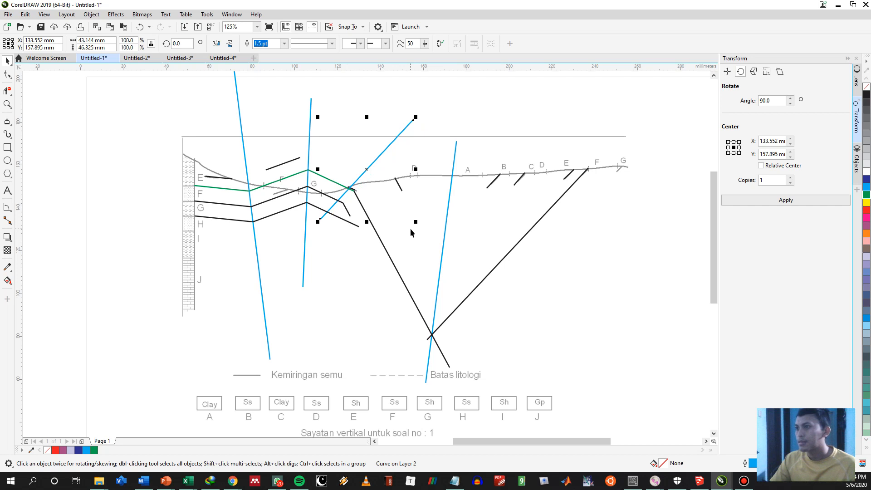
key(ctrl+z)
click(479, 241)
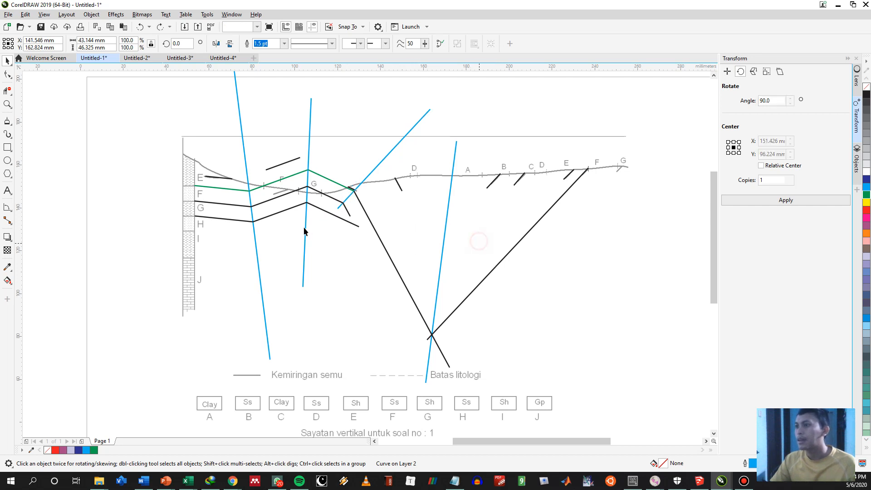
Extend the third blue line down past the G/H boundary and trim the descending G/H segment at it.
click(341, 208)
drag(335, 211, 295, 266)
click(372, 267)
key(Delete)
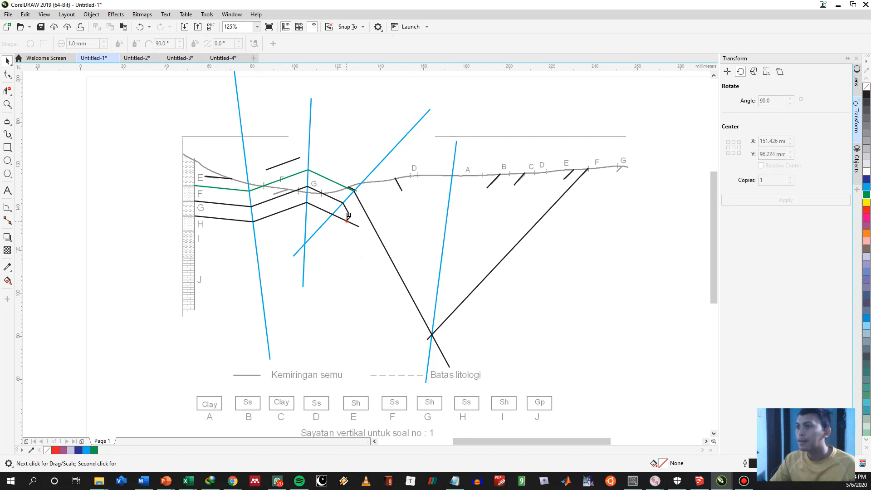
Trim the overhanging ends of the two E/F dip lines where they meet at the fourth blue line.
click(348, 213)
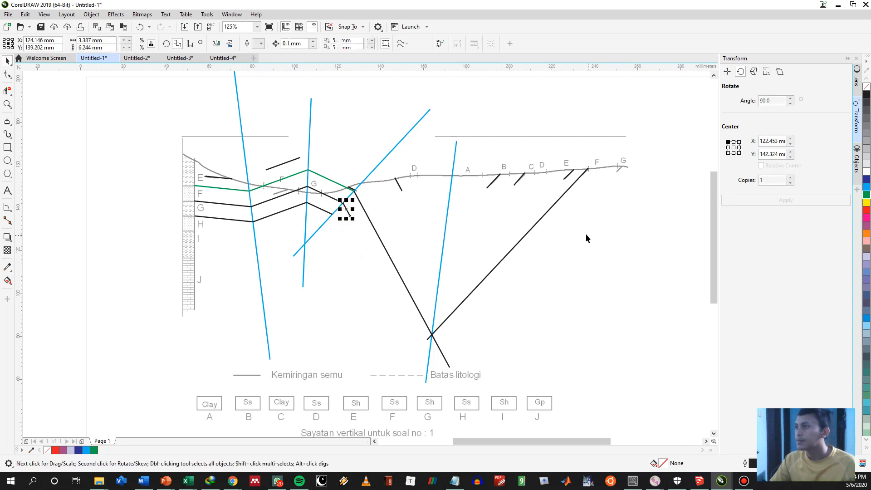
drag(521, 200, 531, 163)
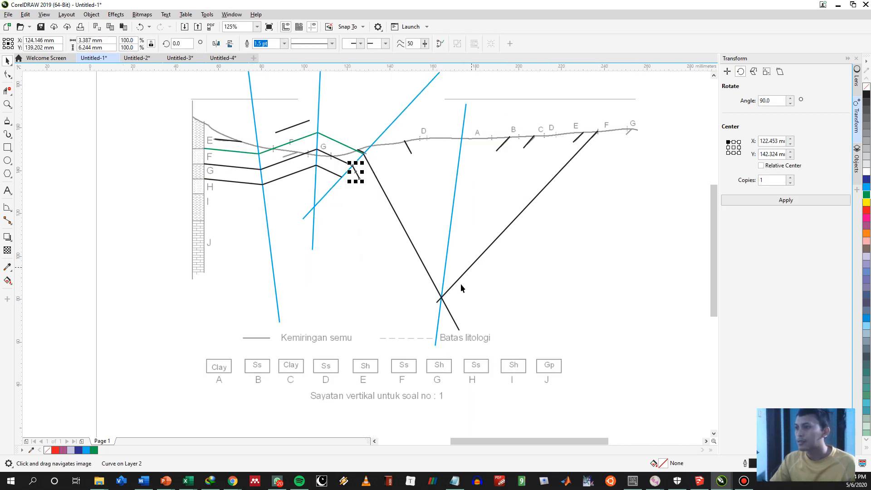
click(450, 312)
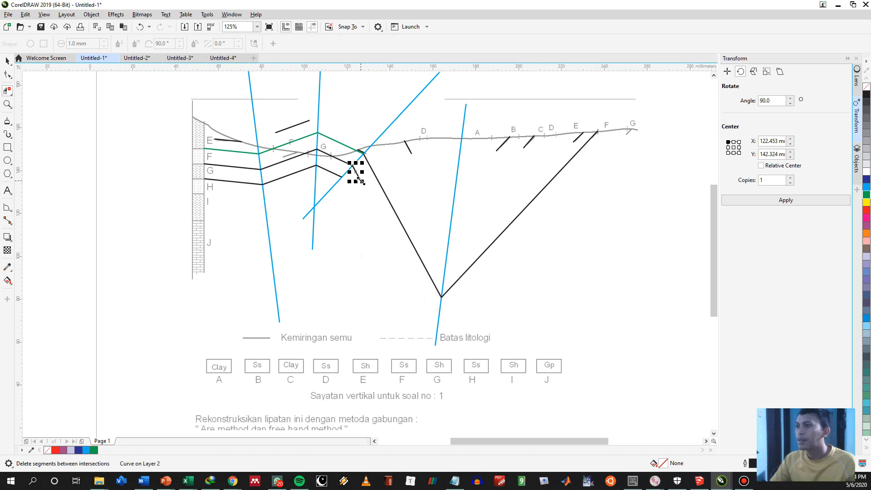
Extend the F/G boundary's steep segment down past the fourth blue line and trim the overhang.
key(space)
drag(362, 181, 446, 332)
key(space)
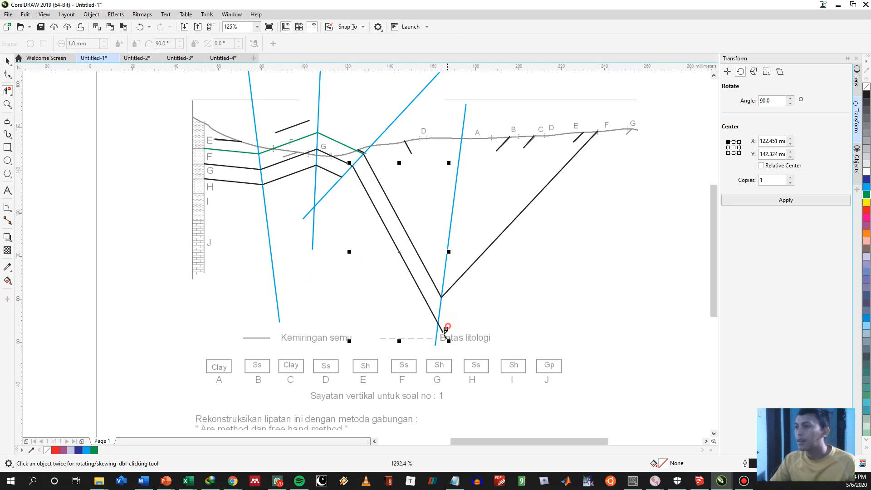
key(space)
scroll(456, 309, up, 2)
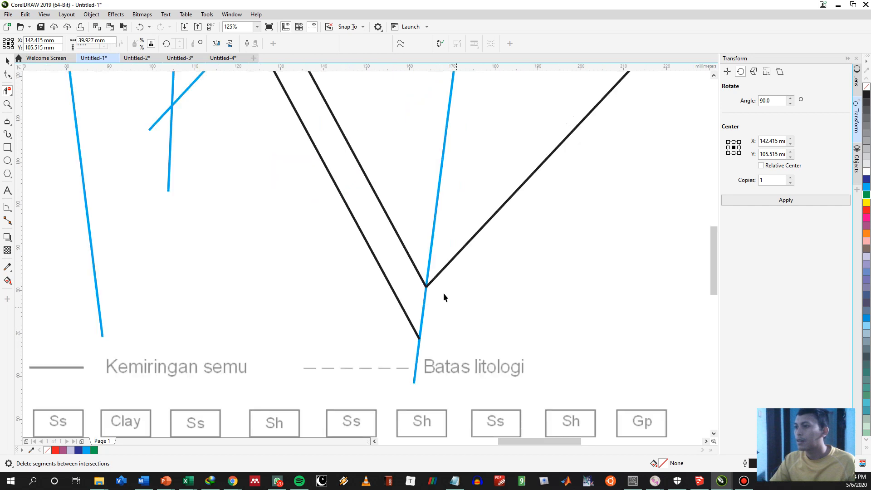
Copy the rising E/F dip line to the lower end of the F/G boundary on the fourth blue line.
click(445, 298)
click(432, 284)
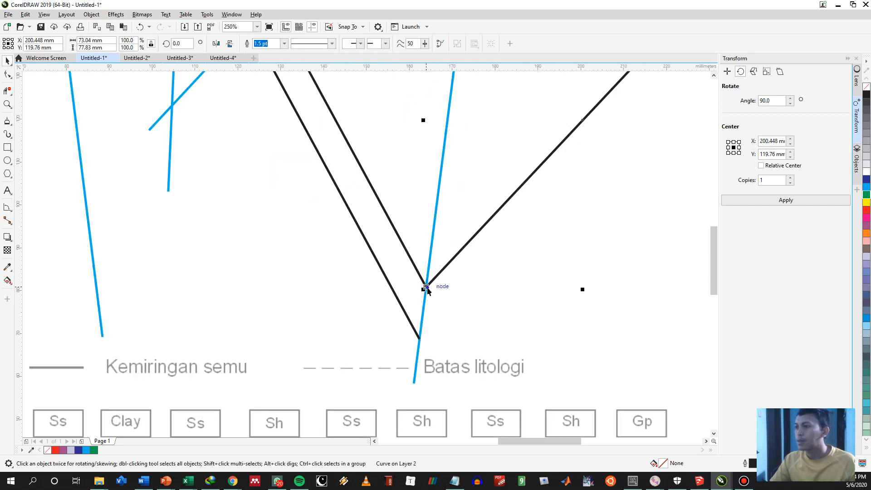
drag(426, 287, 420, 338)
scroll(600, 159, down, 2)
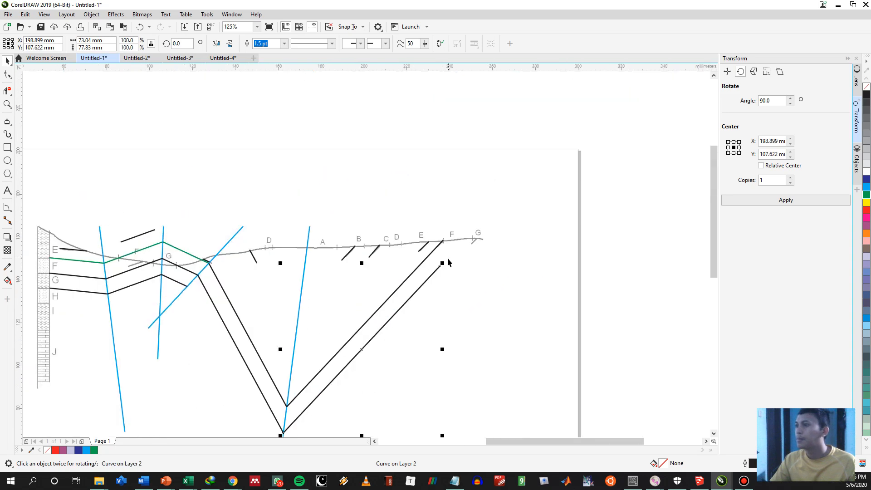
Extend the copied F/G dip line up beyond the profile to 132% and shift it onto the F/G contact mark.
drag(448, 262, 499, 209)
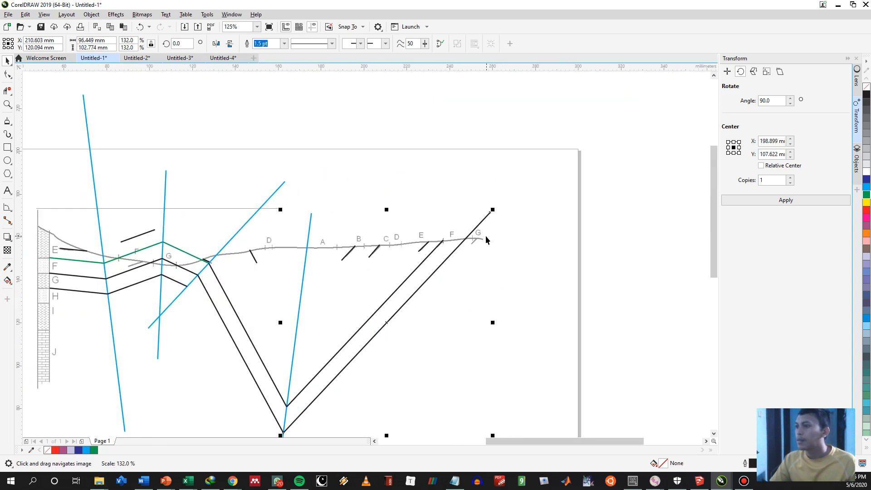
scroll(482, 262, up, 2)
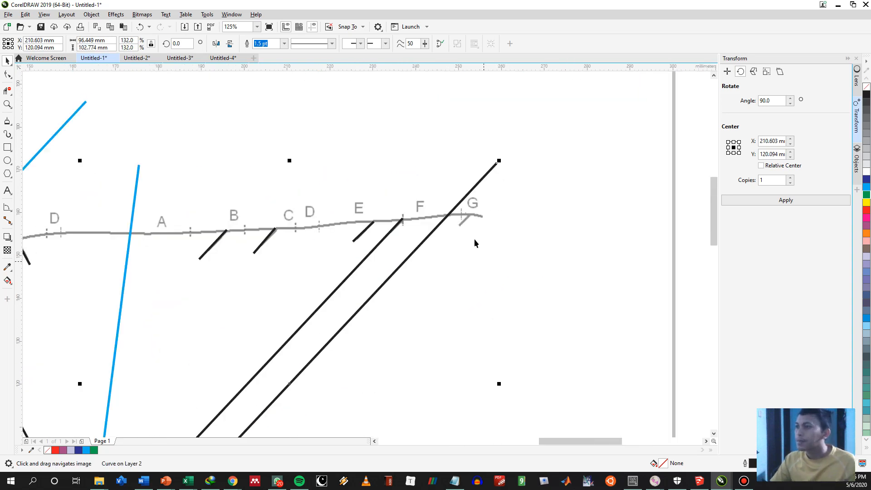
drag(448, 215, 461, 218)
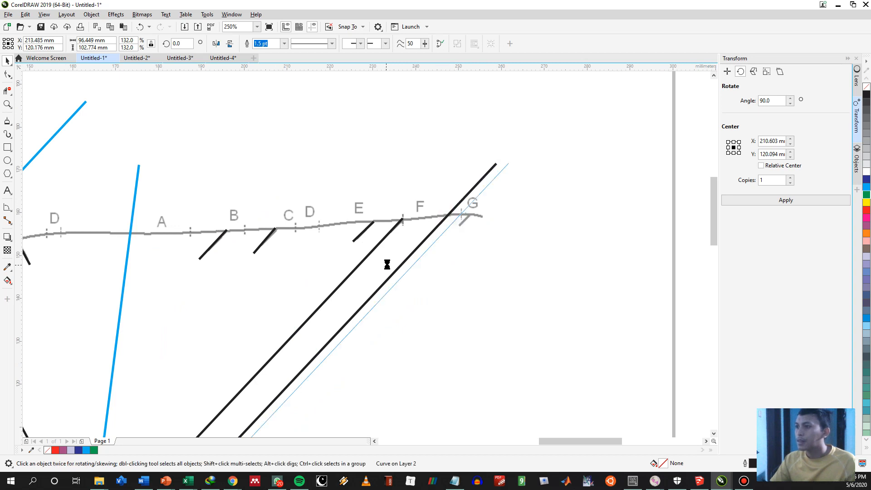
scroll(382, 261, down, 2)
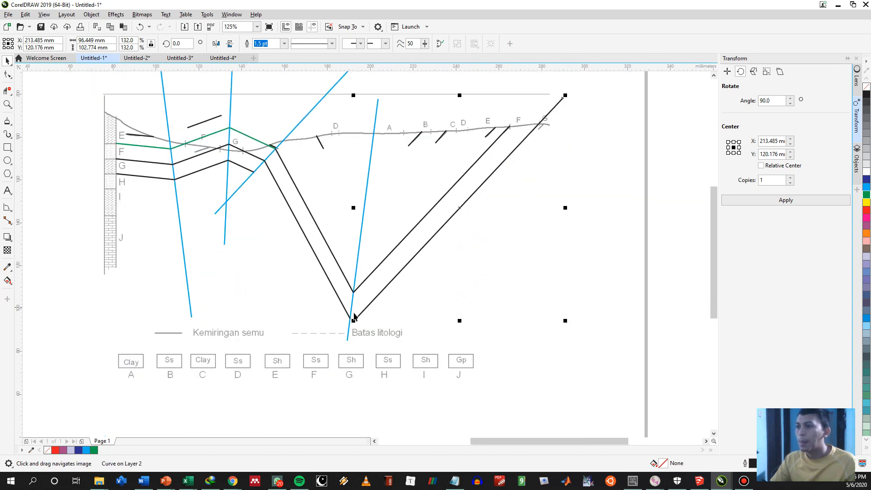
Extend the rising F/G dip line and the steep F/G segment, the latter to 114.8%, down past the fourth blue line.
drag(327, 356, 328, 348)
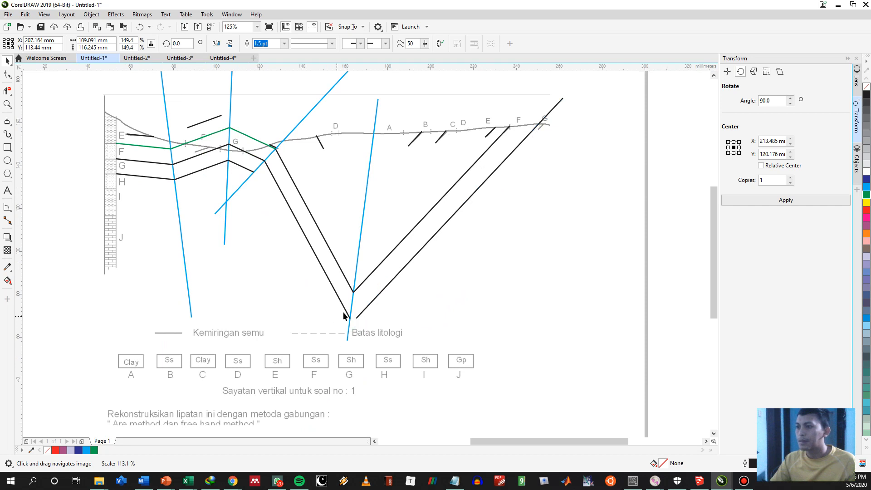
click(346, 312)
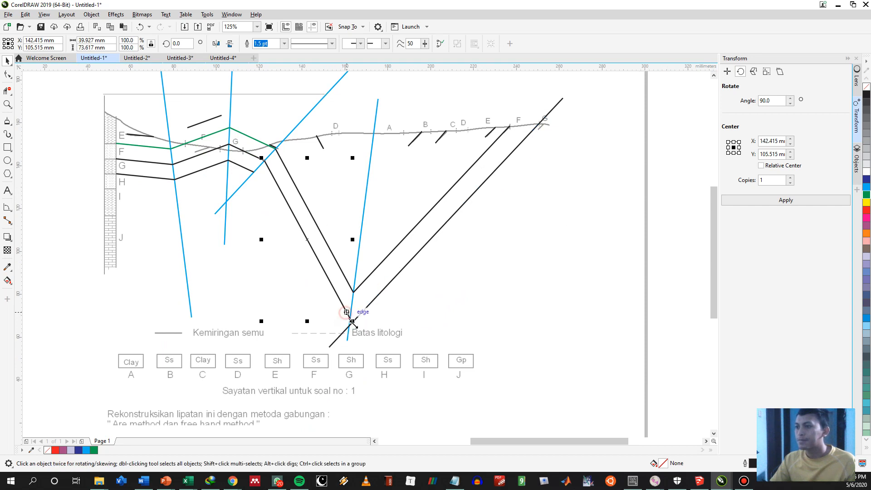
drag(352, 320, 366, 345)
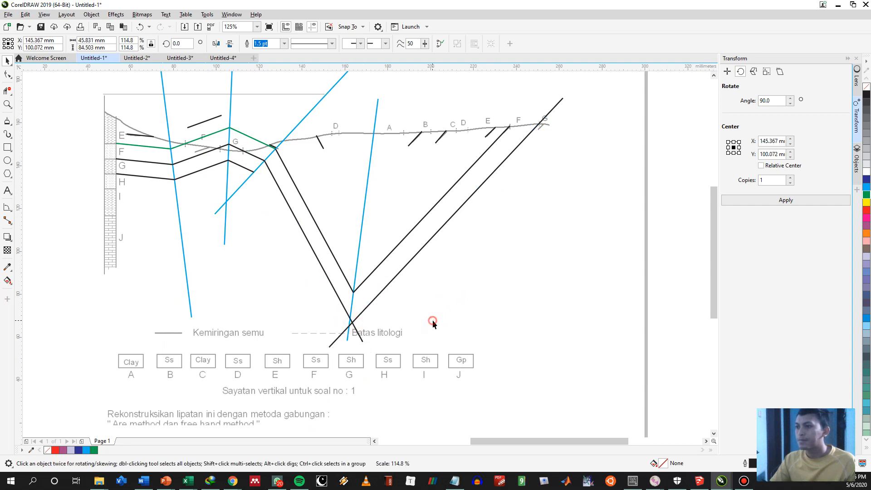
click(280, 170)
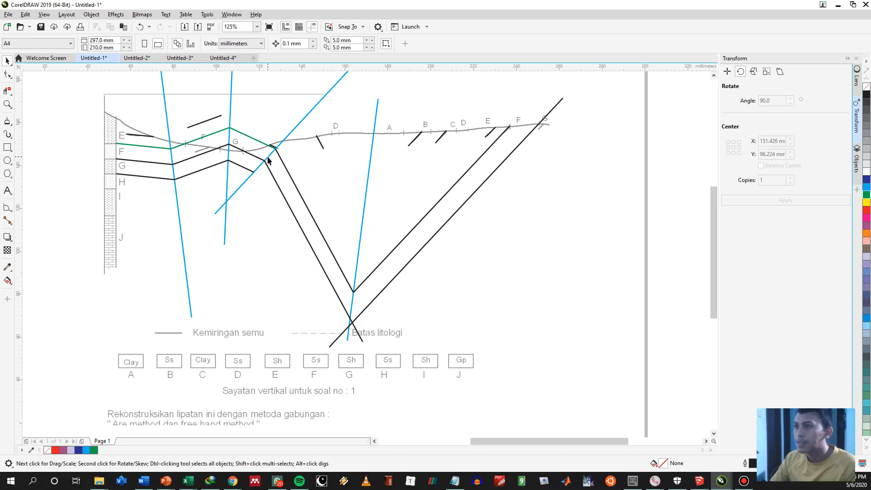
Shift the steep F/G segment so it meets the rising F/G dip line at the fourth blue line.
click(346, 313)
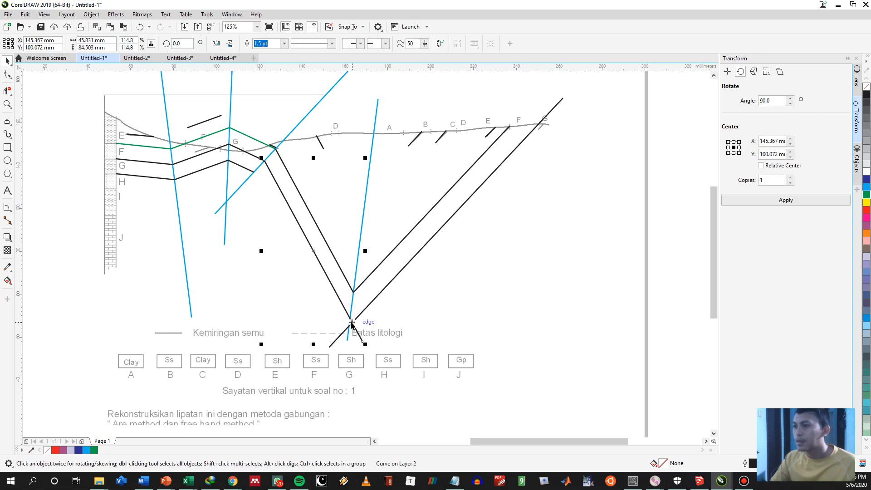
scroll(352, 322, up, 2)
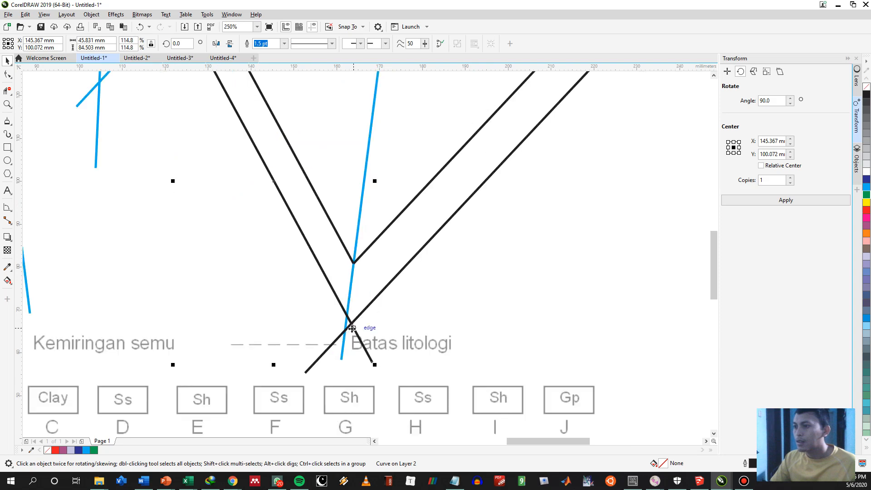
drag(351, 328, 344, 331)
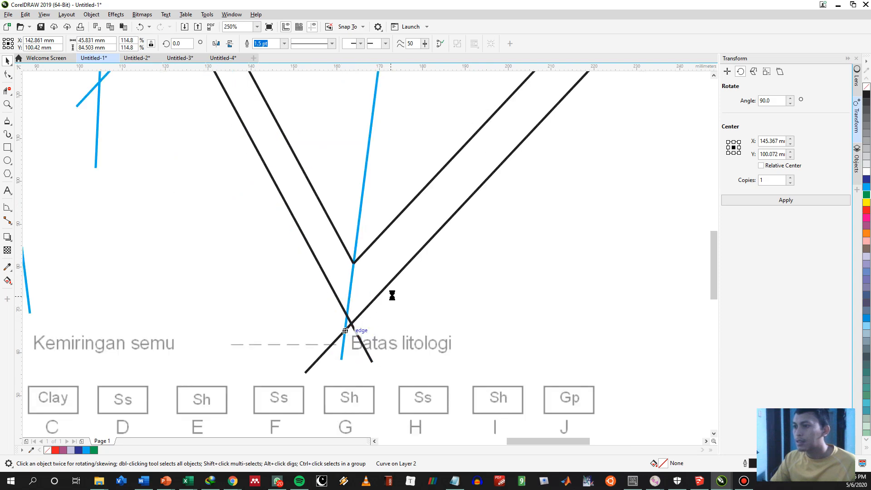
Extend the steep F/G segment up past the shallower F/G line and shift the third blue line onto their crossing.
scroll(392, 295, down, 2)
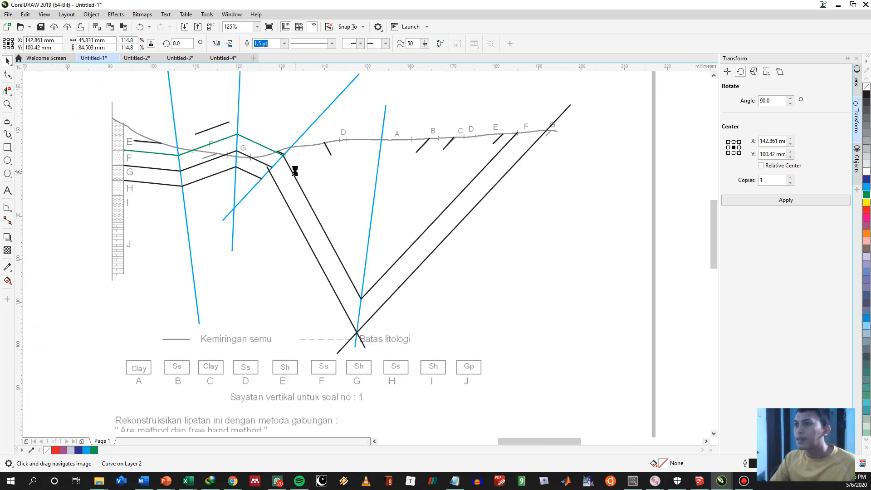
scroll(294, 171, up, 2)
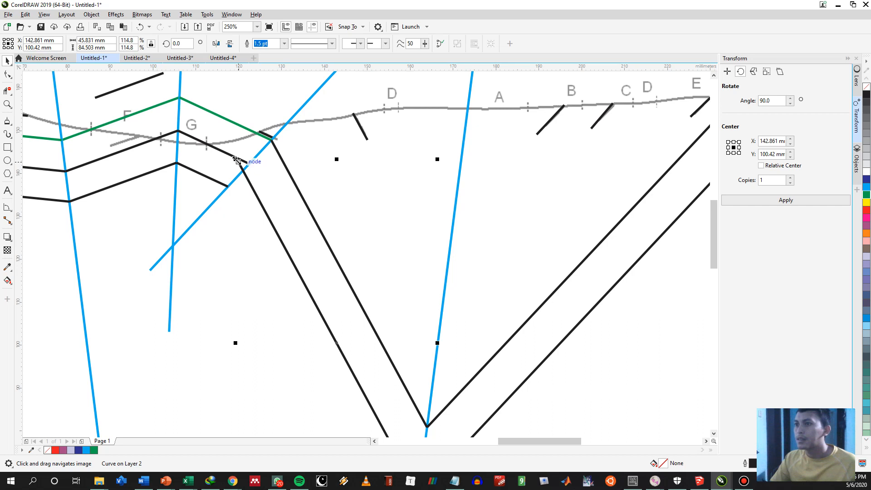
mouse_move(235, 159)
mouse_down()
mouse_move(224, 138)
mouse_move(254, 158)
mouse_move(235, 158)
mouse_up()
click(247, 163)
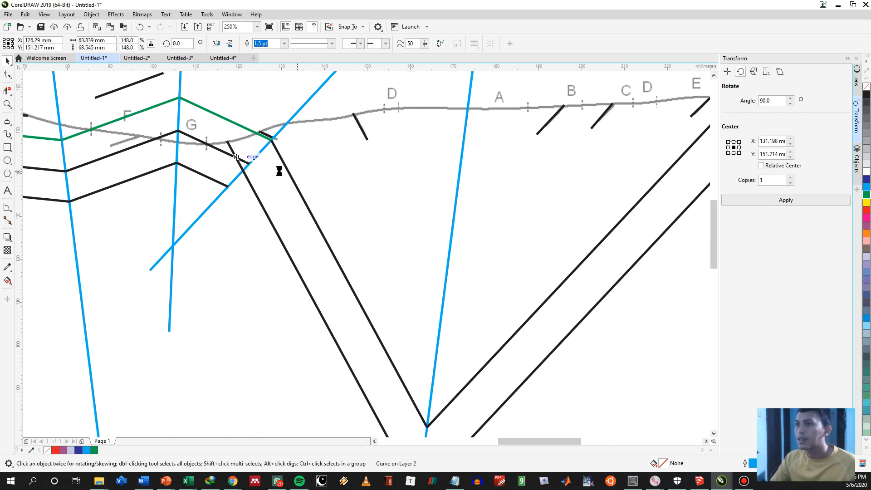
Shift the steep E/F segment onto the green boundary's crossing with the third blue line and extend its lower end to 105.7%.
click(266, 140)
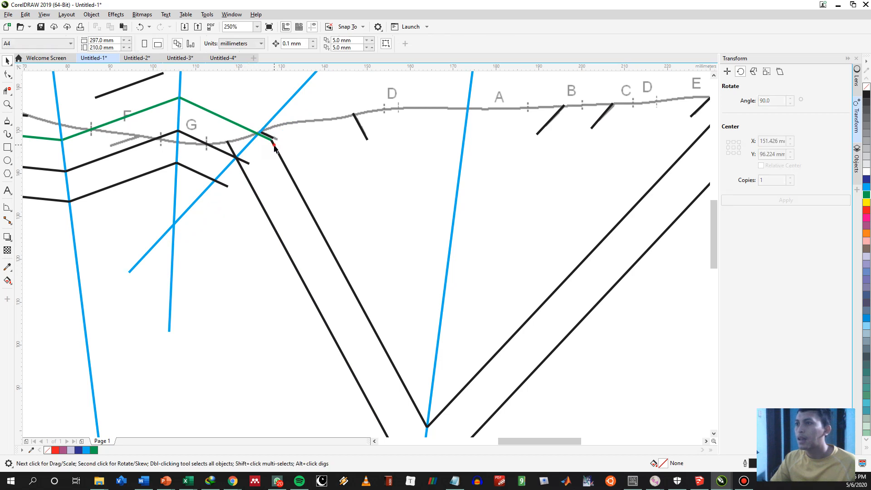
click(272, 142)
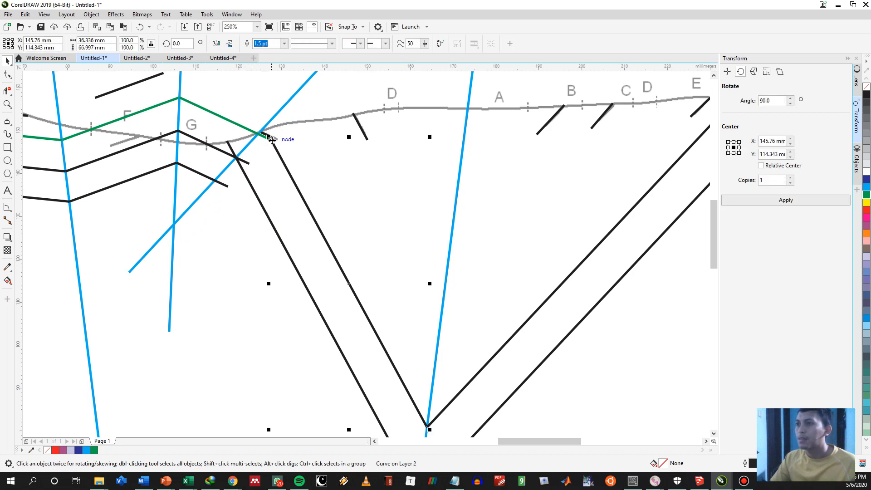
drag(271, 139, 259, 135)
scroll(403, 233, down, 2)
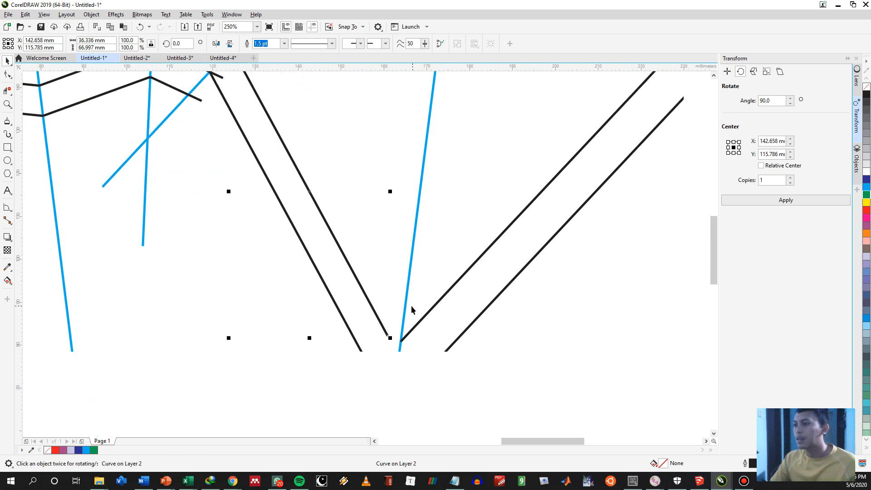
drag(410, 306, 407, 215)
scroll(400, 271, down, 1)
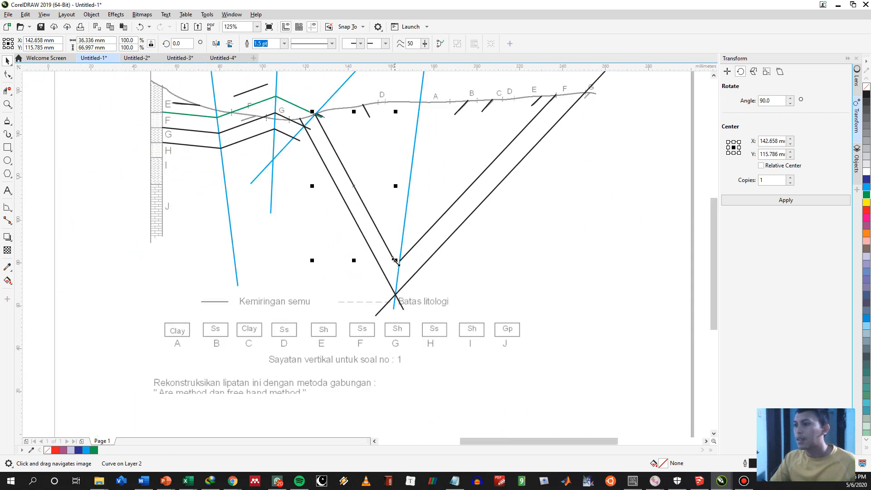
drag(395, 260, 399, 268)
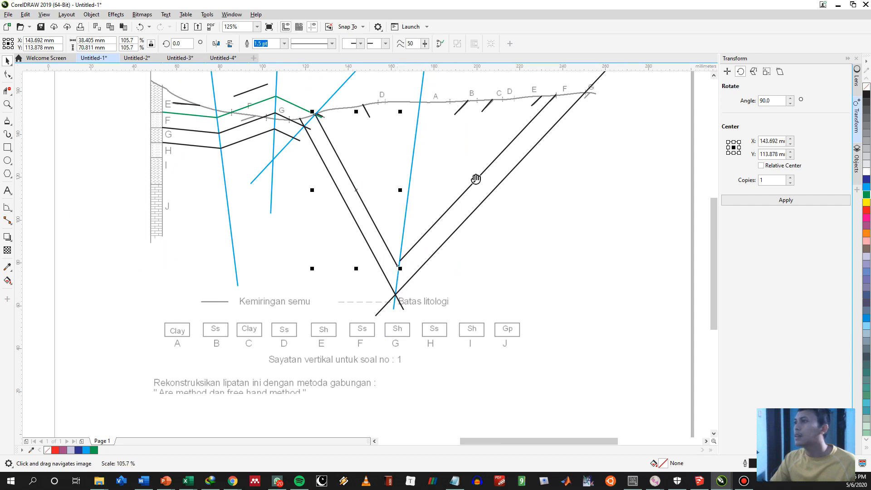
Trim the overhanging ends of the F/G lines and the green E/F boundary at the third blue line.
drag(475, 179, 468, 214)
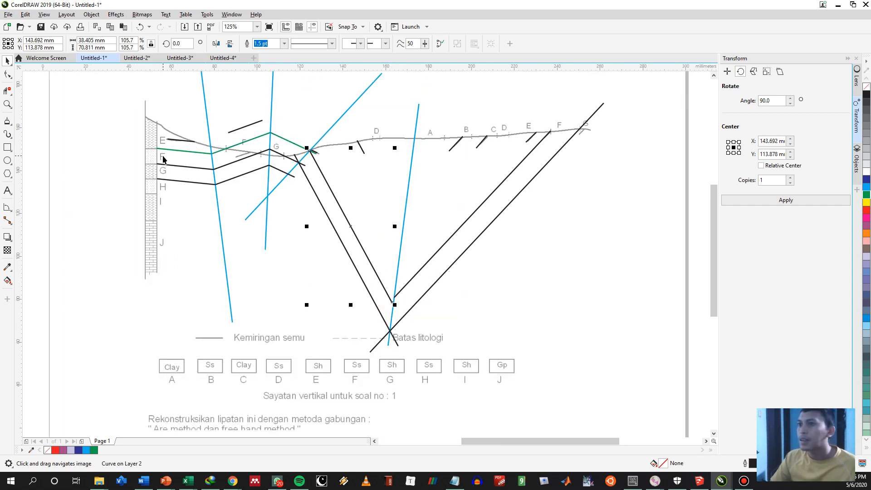
click(184, 168)
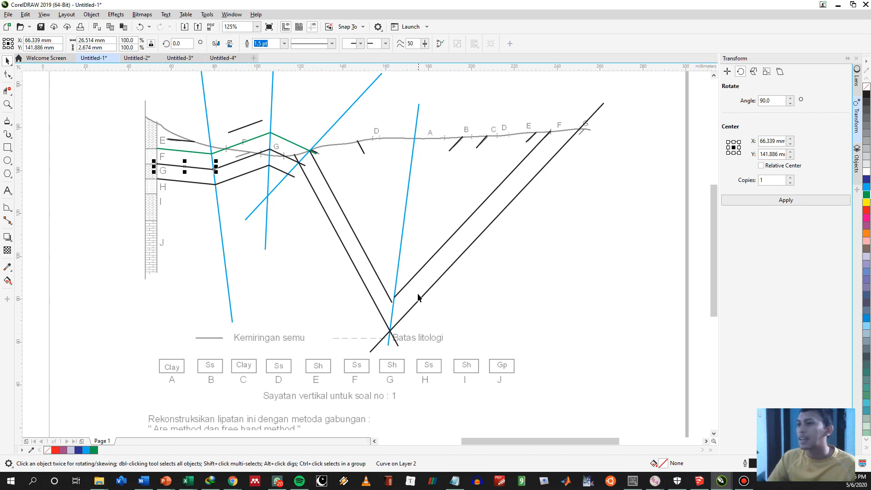
click(390, 300)
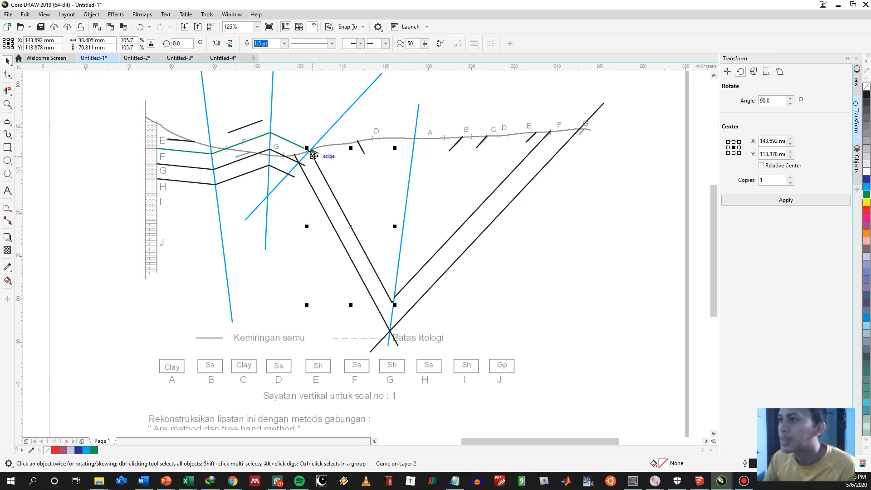
scroll(316, 156, up, 4)
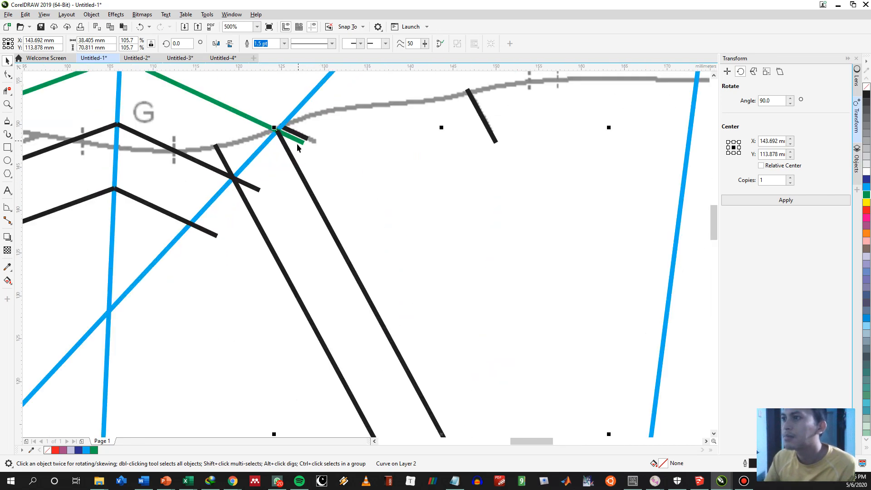
scroll(320, 146, down, 2)
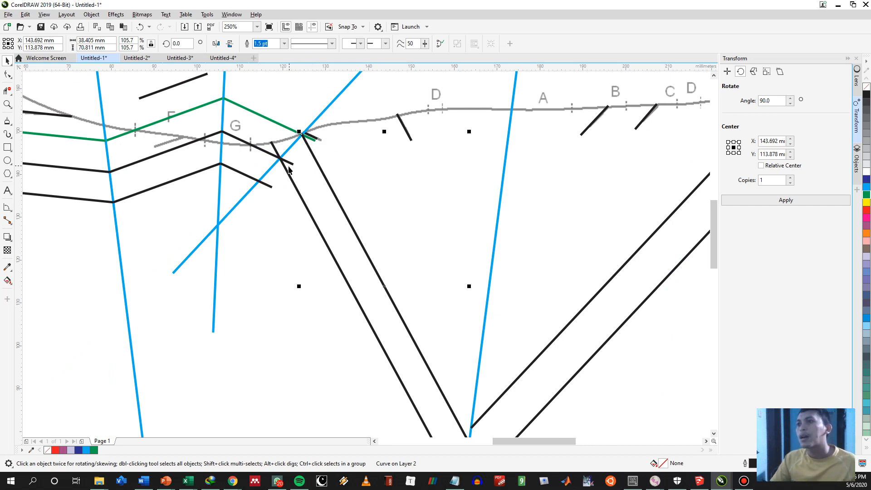
drag(330, 143, 329, 219)
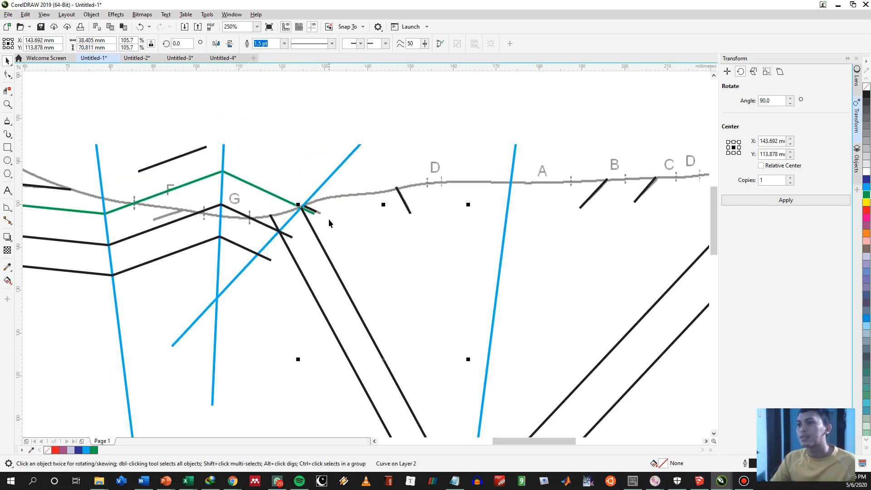
key(space)
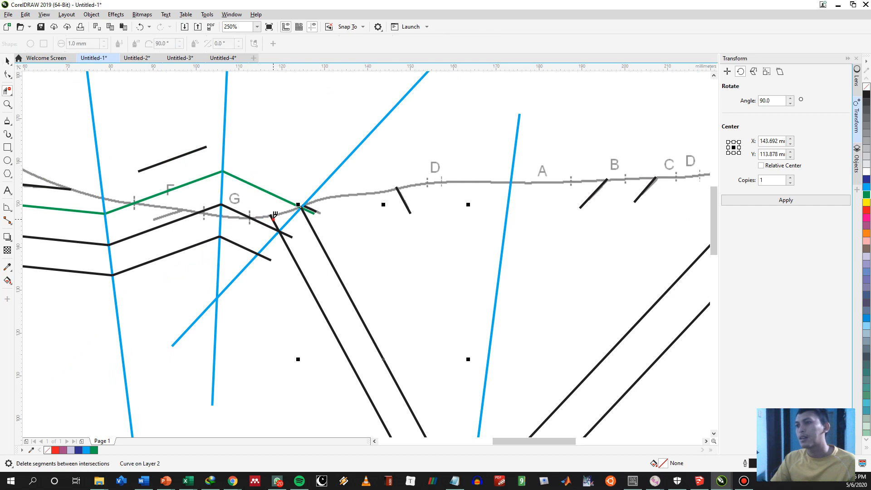
click(273, 217)
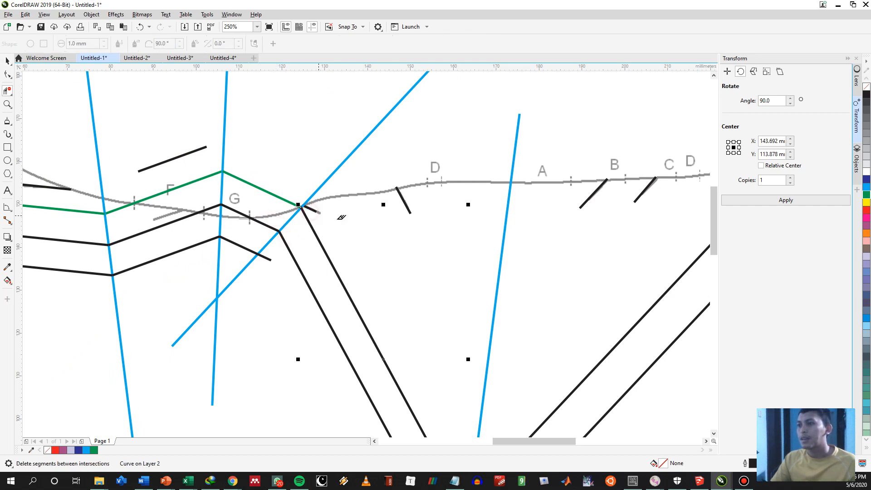
Examine where the short dip mark and the steep E/F segment meet the third blue line.
key(space)
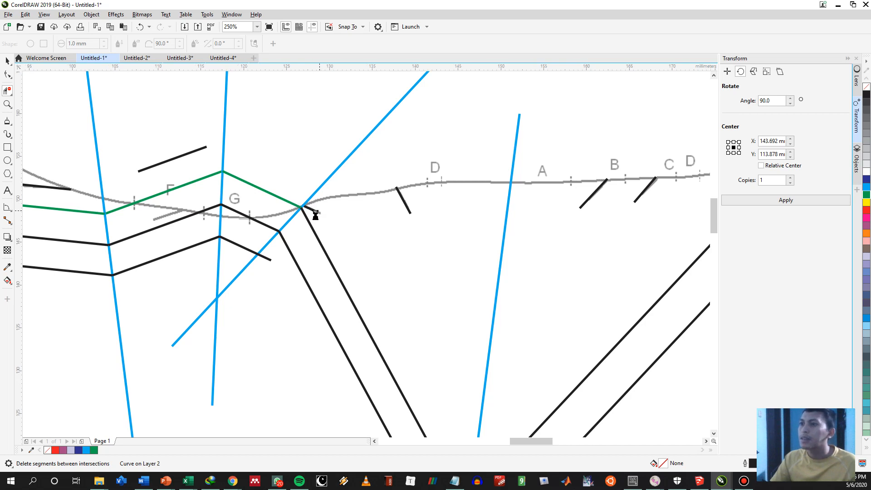
scroll(317, 209, up, 2)
click(323, 212)
scroll(345, 211, down, 2)
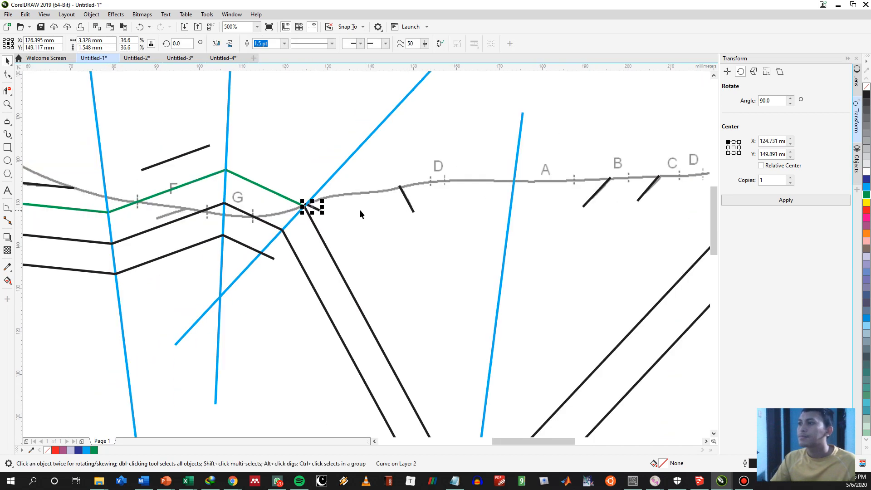
scroll(358, 213, down, 2)
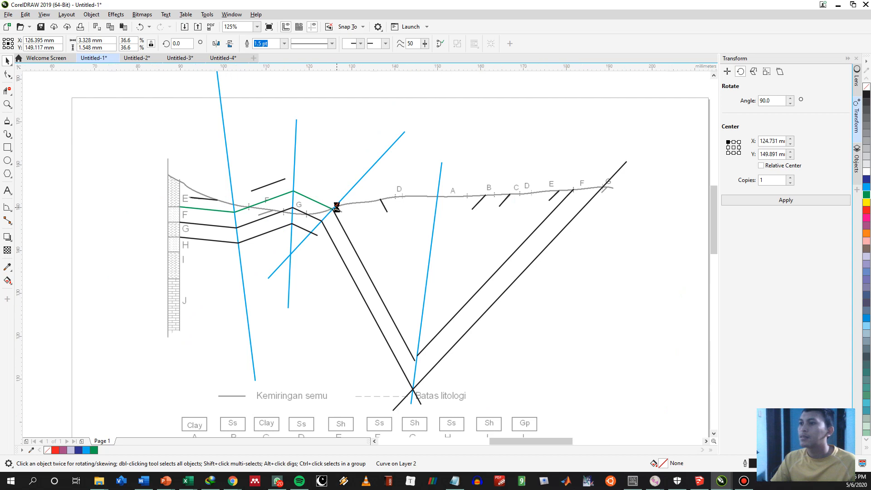
scroll(345, 232, up, 2)
click(373, 192)
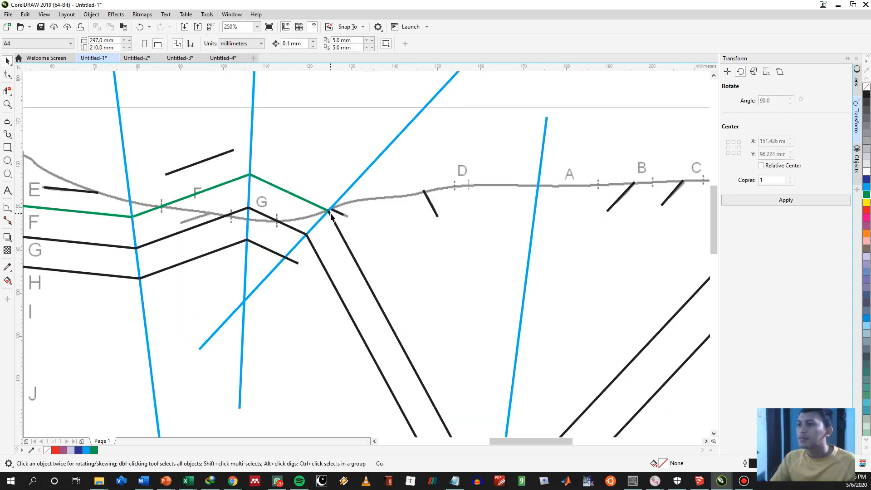
click(357, 263)
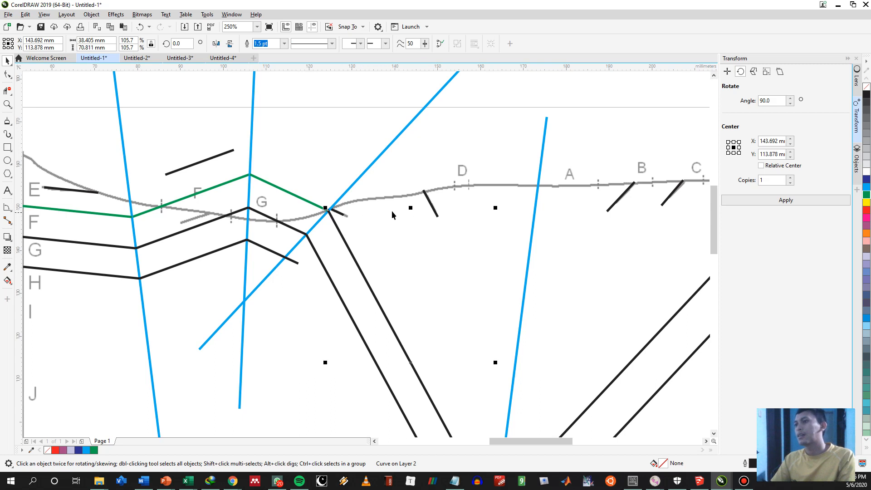
scroll(392, 214, down, 2)
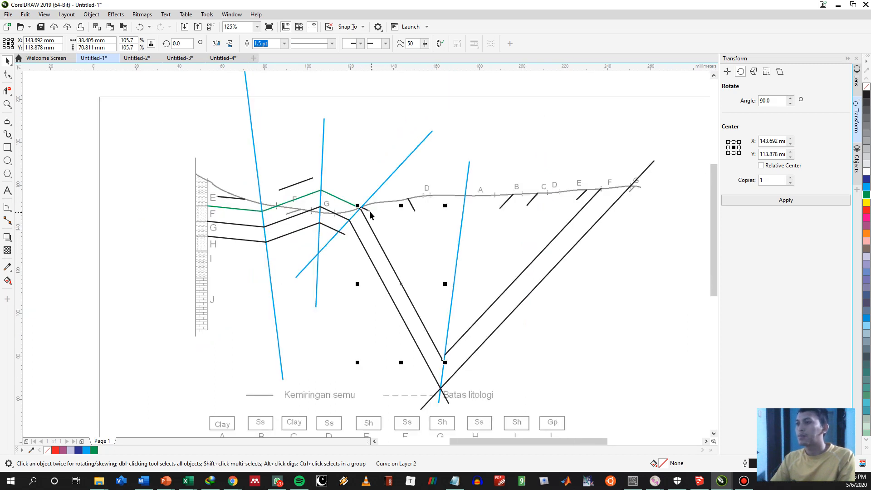
click(366, 209)
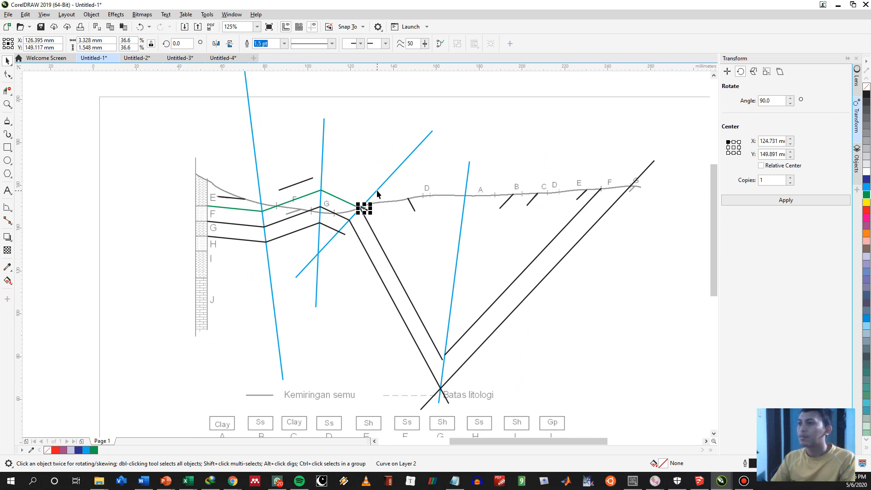
Move the third blue line right along the profile to just before the first short dip mark near contact D.
click(376, 190)
drag(384, 198, 418, 235)
click(407, 242)
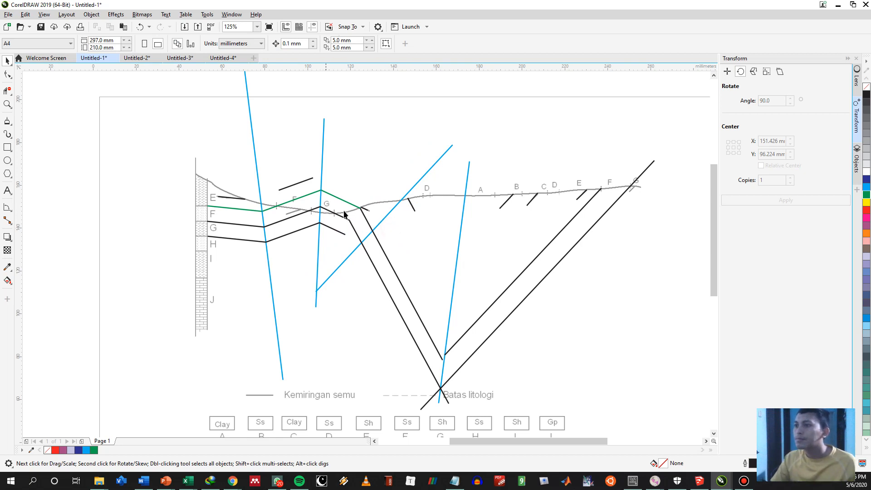
Shorten the upper ends of the steep E/F segment, to 90%, and the steep F/G segment to start at the moved blue line.
click(363, 213)
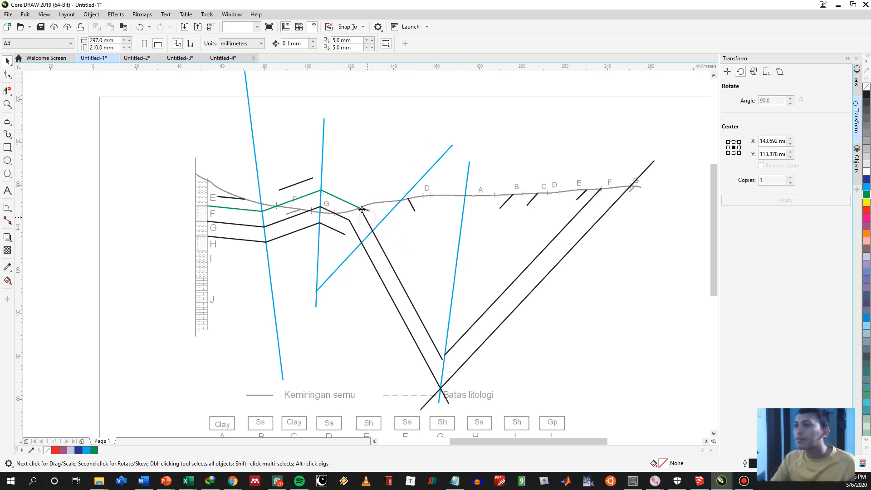
click(352, 205)
click(366, 215)
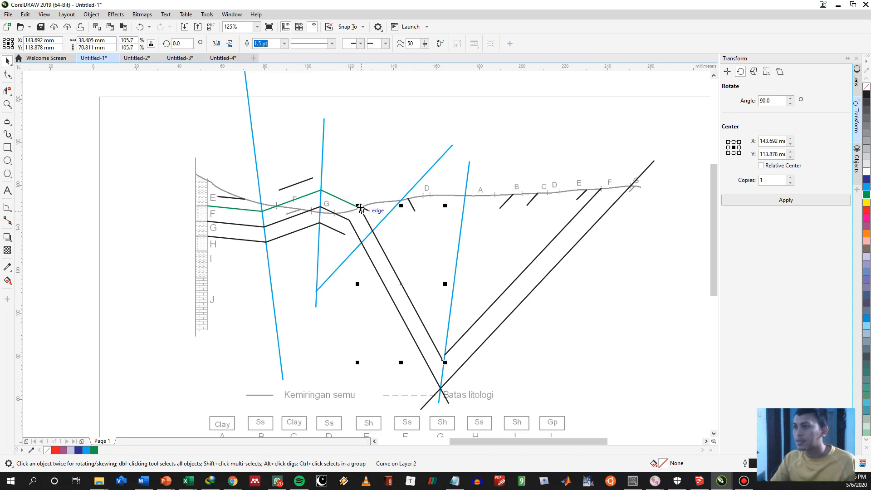
drag(357, 205, 372, 231)
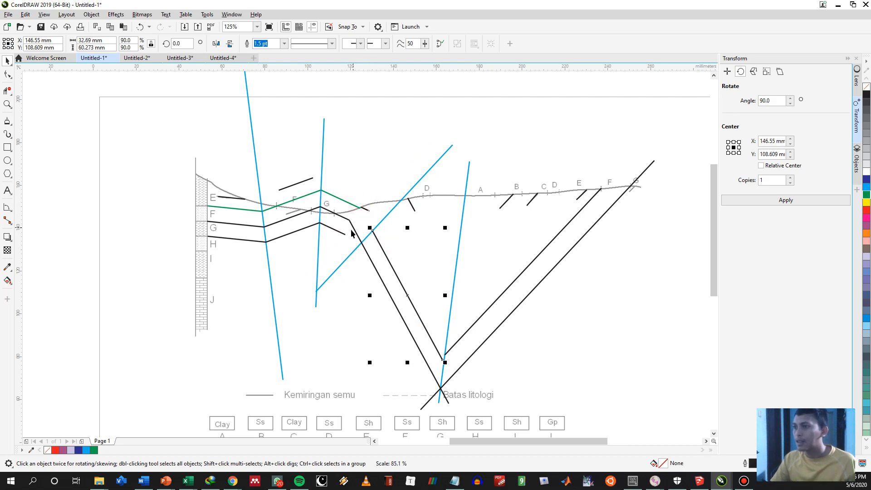
click(356, 230)
click(355, 231)
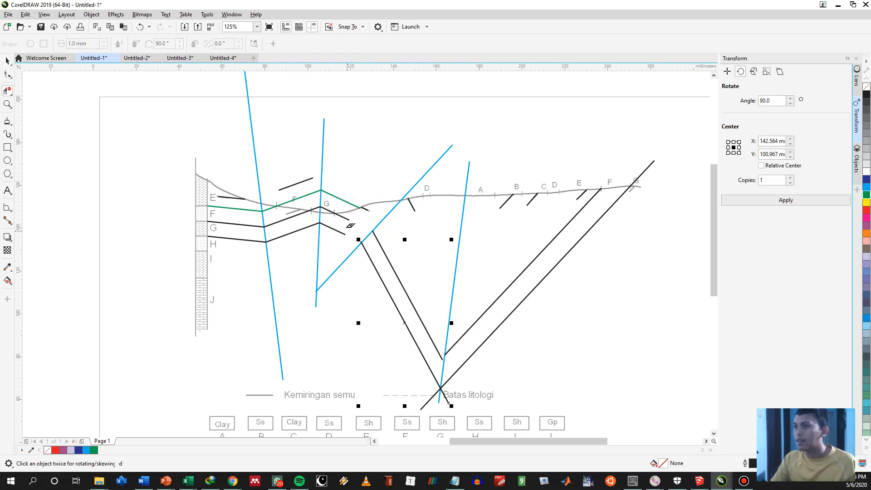
Extend the F/G segment past the third blue line, to 224.6%, and move the steep E/F segment to meet its rising limb at the fourth blue line.
click(349, 223)
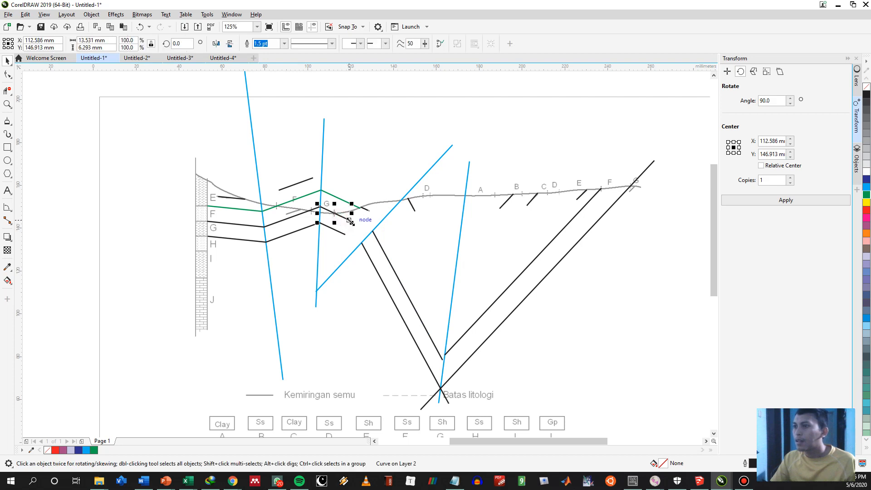
drag(350, 222, 387, 239)
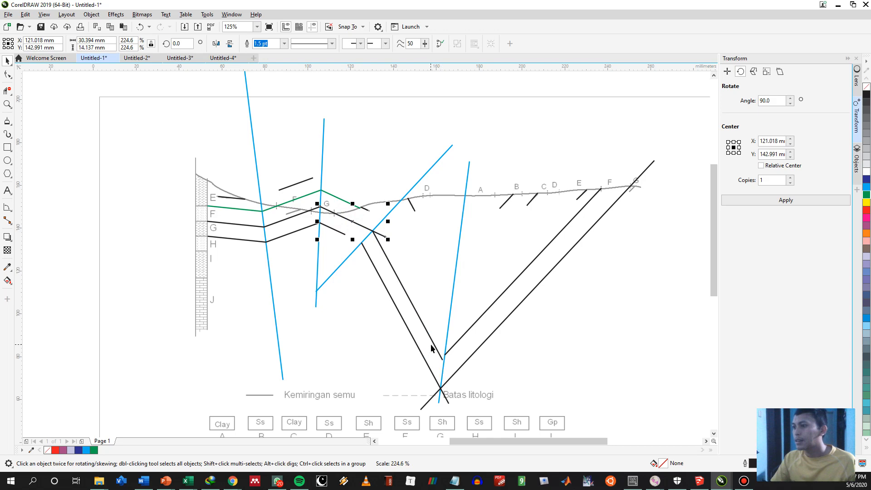
click(433, 348)
scroll(436, 363, up, 2)
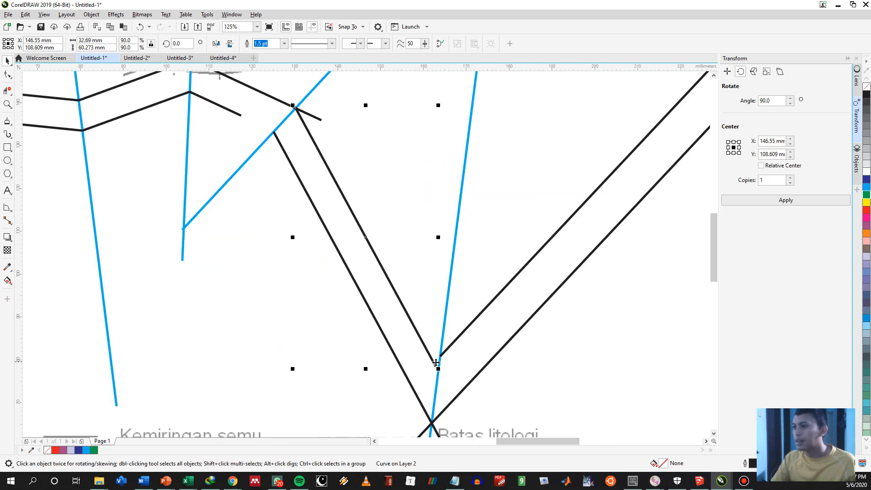
drag(436, 366, 440, 356)
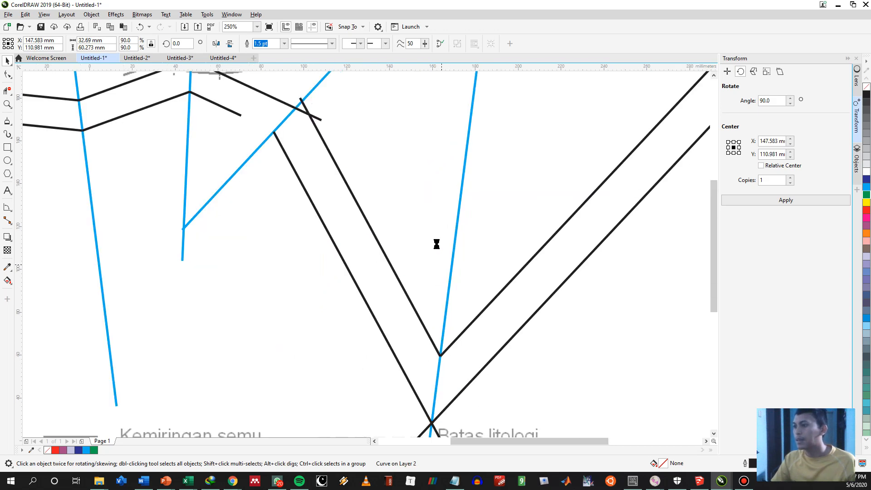
Move the third blue line onto the crossing of the extended F/G segment and the steep E/F segment.
scroll(435, 243, down, 2)
scroll(394, 243, up, 2)
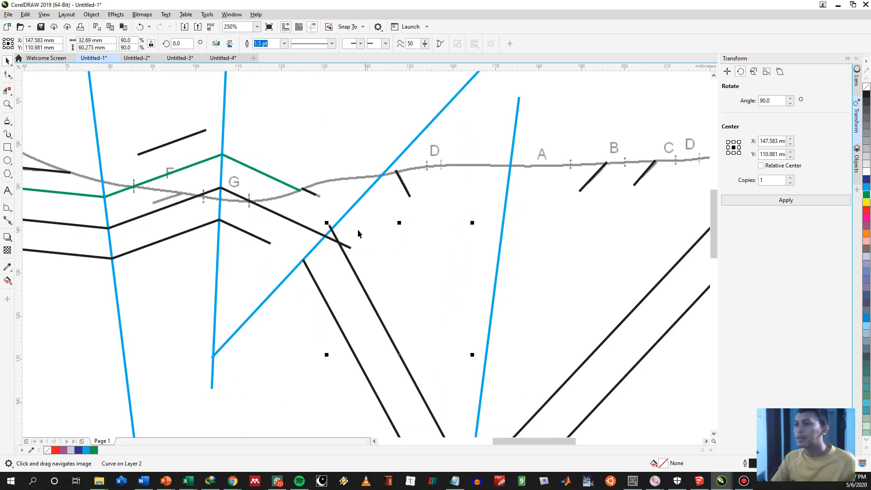
drag(339, 222, 338, 241)
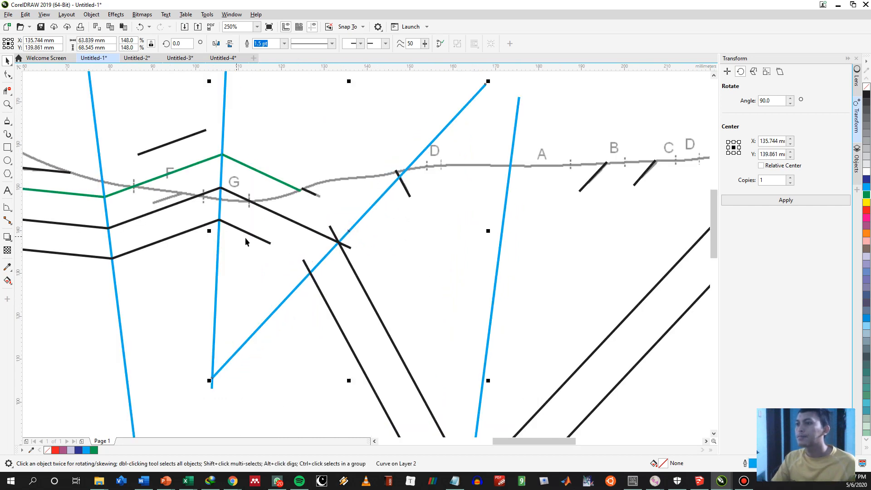
Extend the G/H segment to 200.5% and the green E/F segment to 186.5%, both past the third blue line.
click(267, 244)
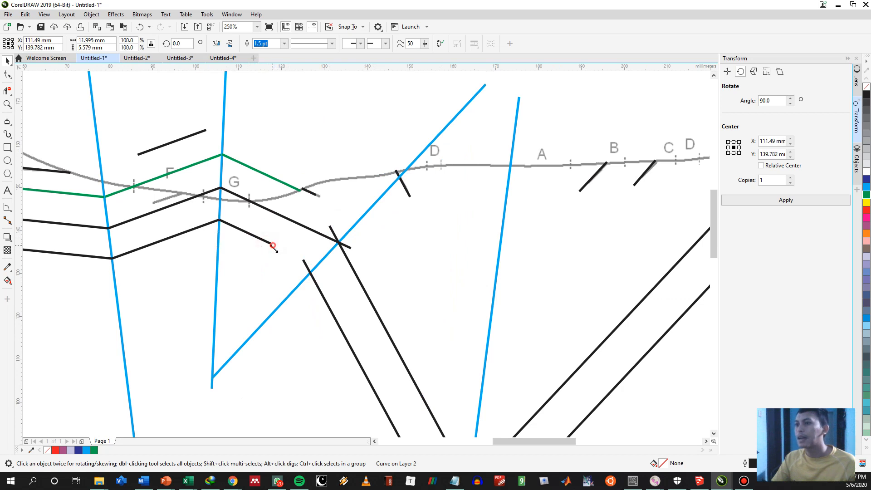
drag(272, 246, 323, 293)
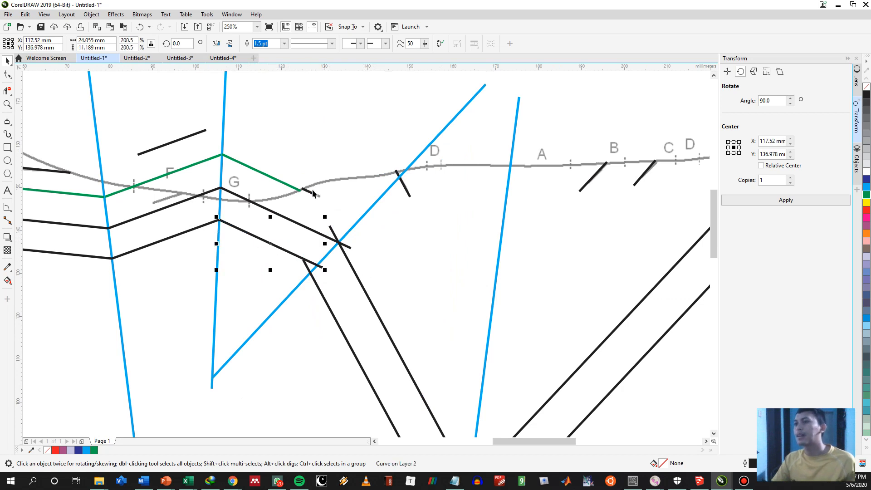
click(296, 190)
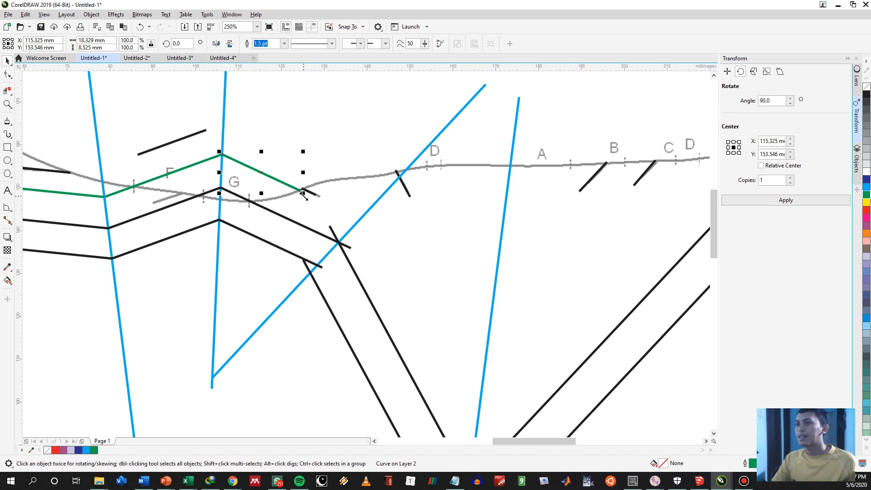
drag(304, 196, 360, 209)
scroll(362, 213, down, 1)
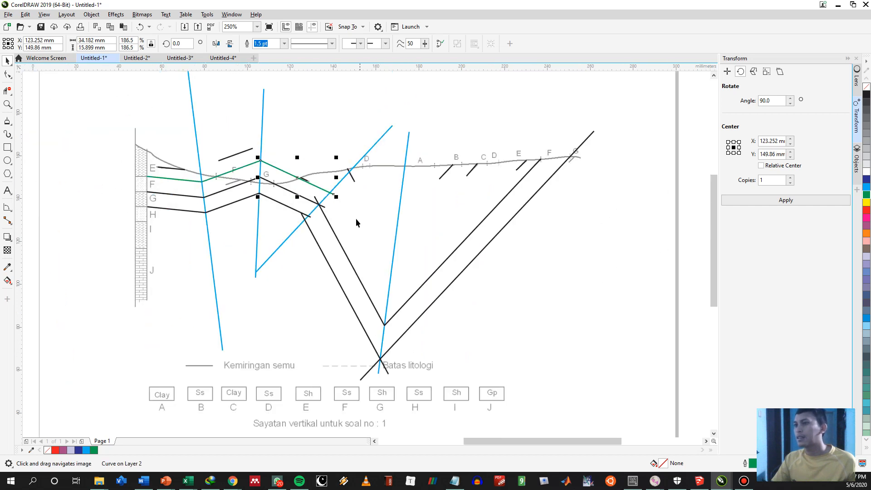
Color the steep E/F segment and its rising limb green to match the E/F boundary.
click(315, 200)
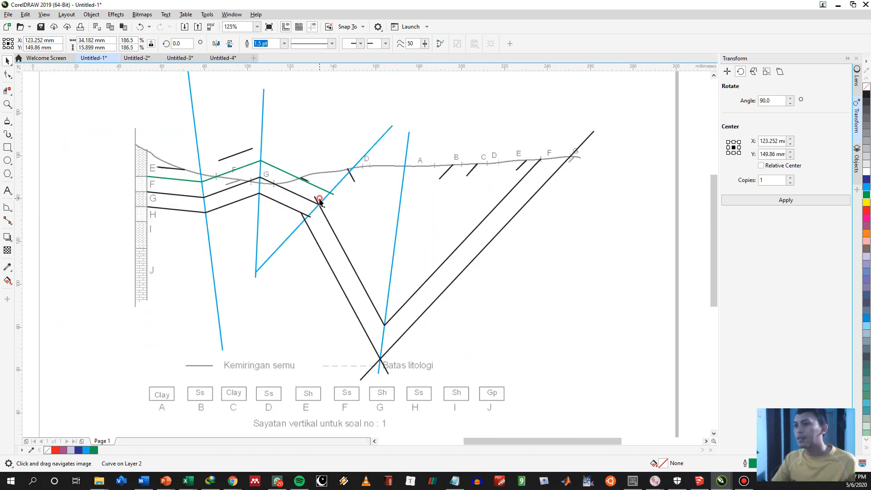
click(532, 168)
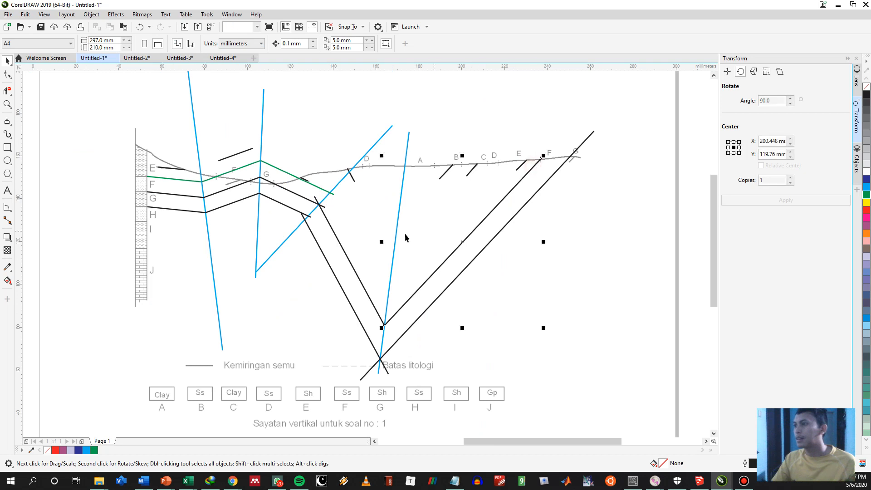
shift+click(316, 186)
key(ctrl+r)
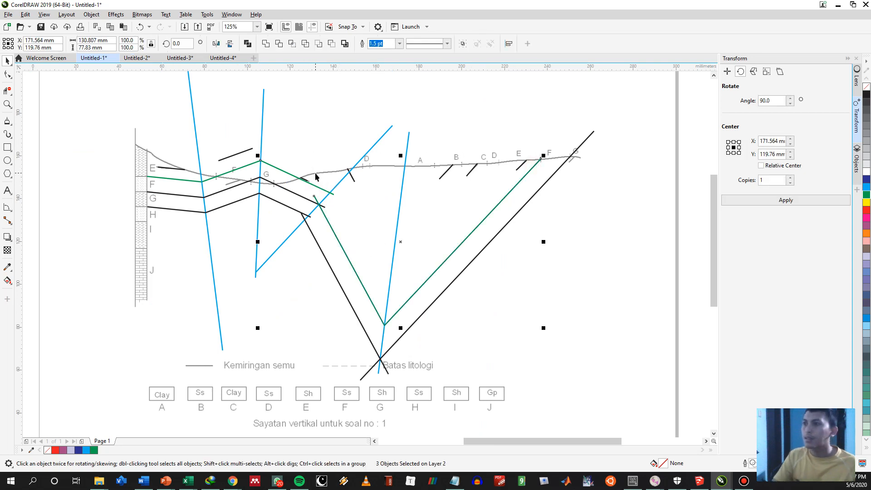
Extend the steep green segment upward to 116.2% and move the third blue line onto its crossing with the green E/F segment.
scroll(329, 221, up, 1)
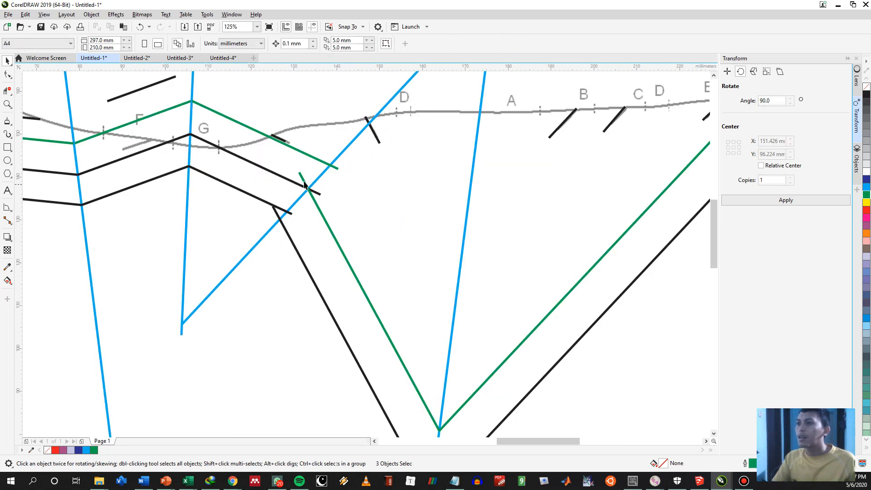
click(303, 179)
drag(297, 168, 274, 128)
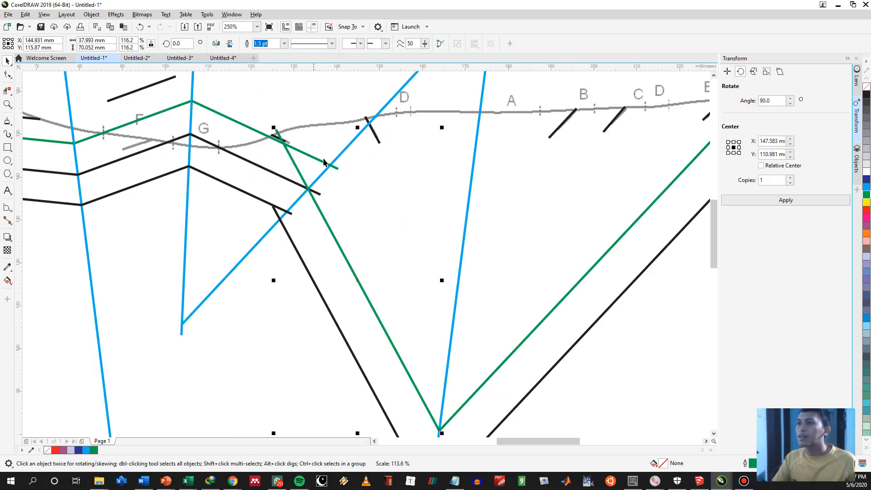
click(341, 156)
drag(339, 155, 284, 144)
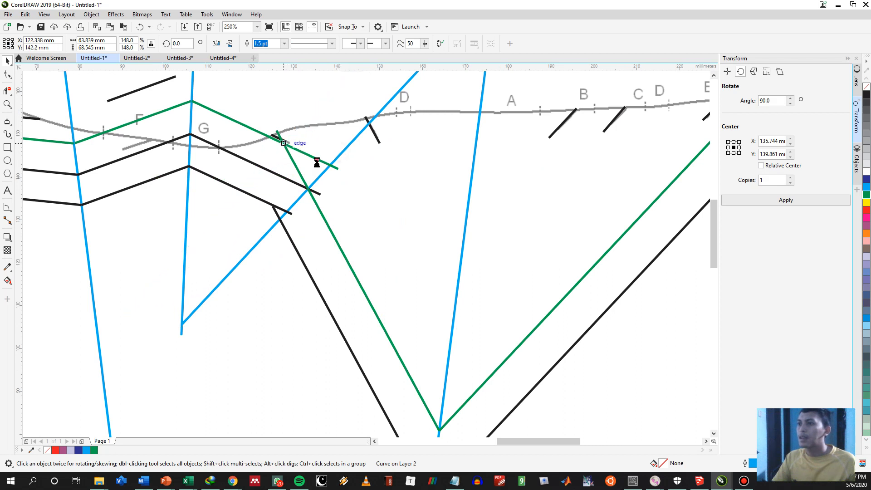
click(387, 180)
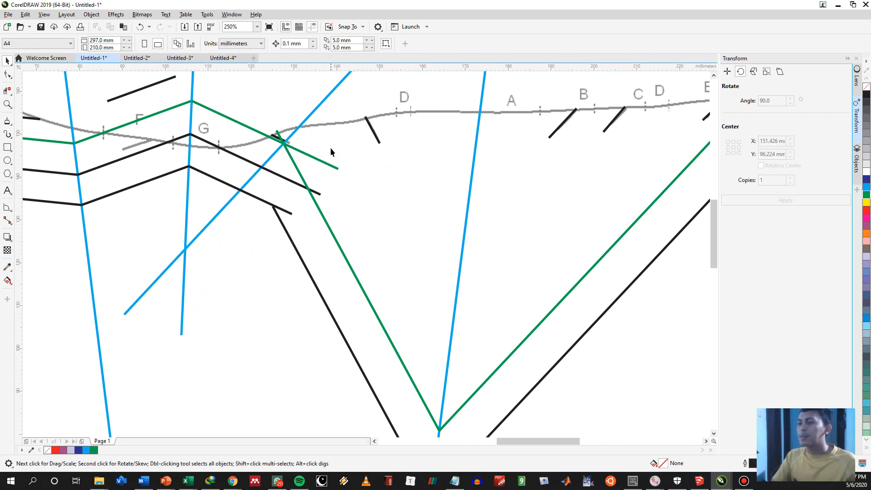
Trim the overhanging end of the green E/F segment beyond its crossing with the steep green segment.
scroll(330, 182, up, 2)
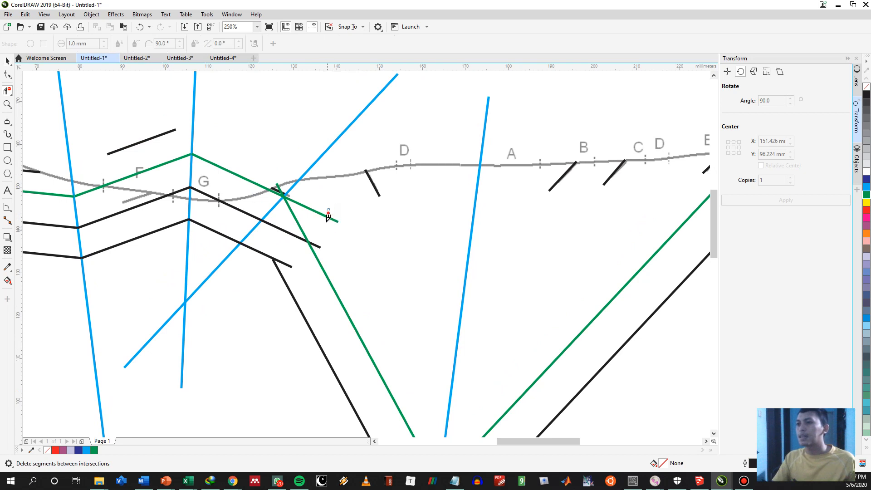
click(329, 217)
scroll(314, 226, down, 3)
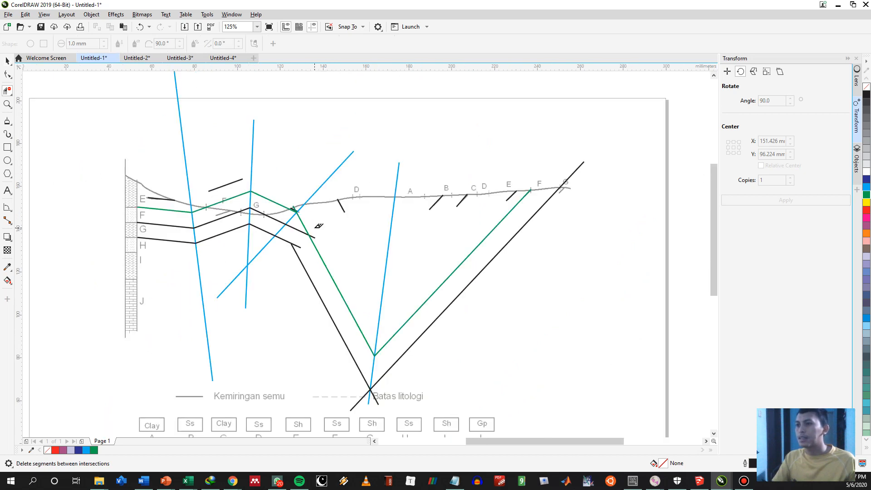
key(space)
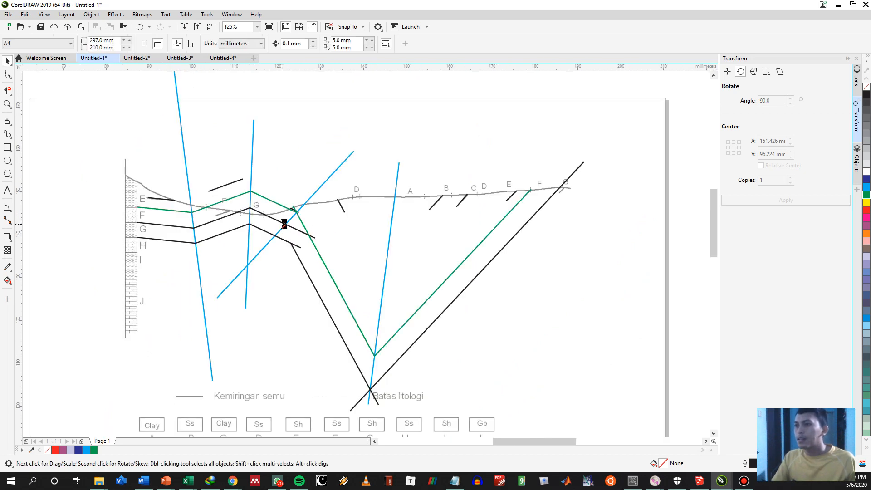
Extend the steep F/G segment upward to 113.7% and shorten the gentle F/G segment to 122.9%, just past the third blue line.
scroll(285, 223, up, 3)
click(310, 284)
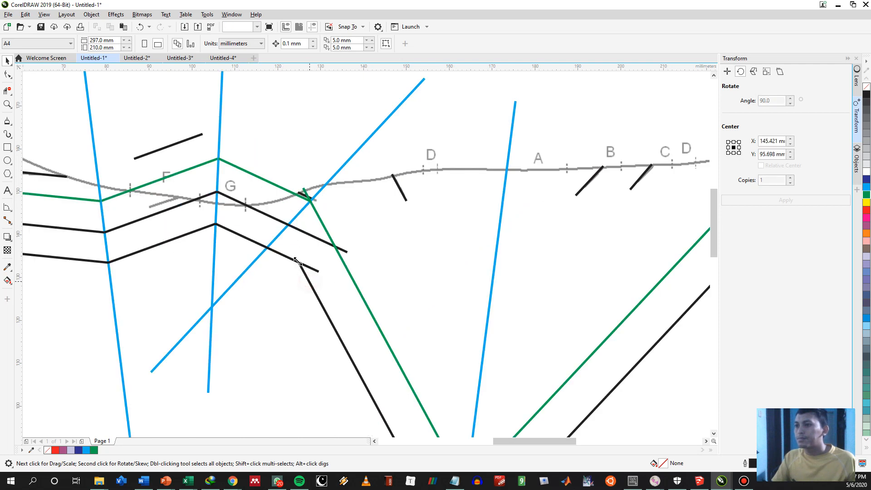
drag(296, 260, 272, 216)
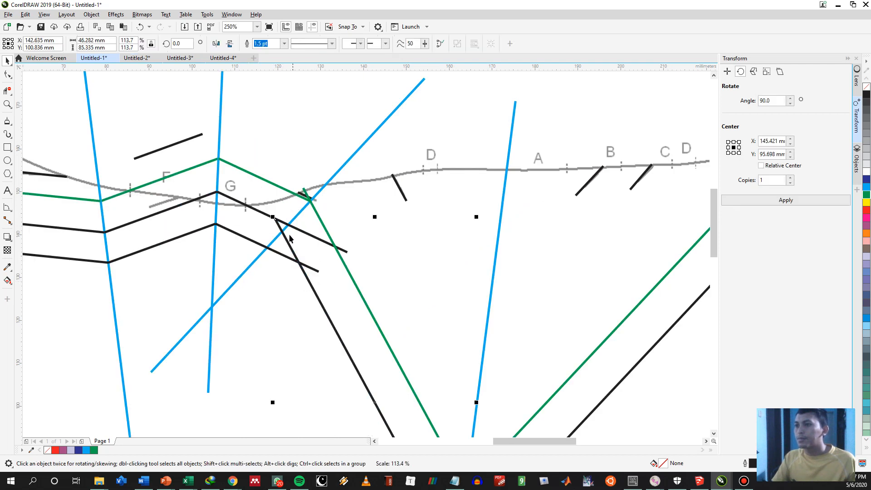
scroll(295, 227, down, 3)
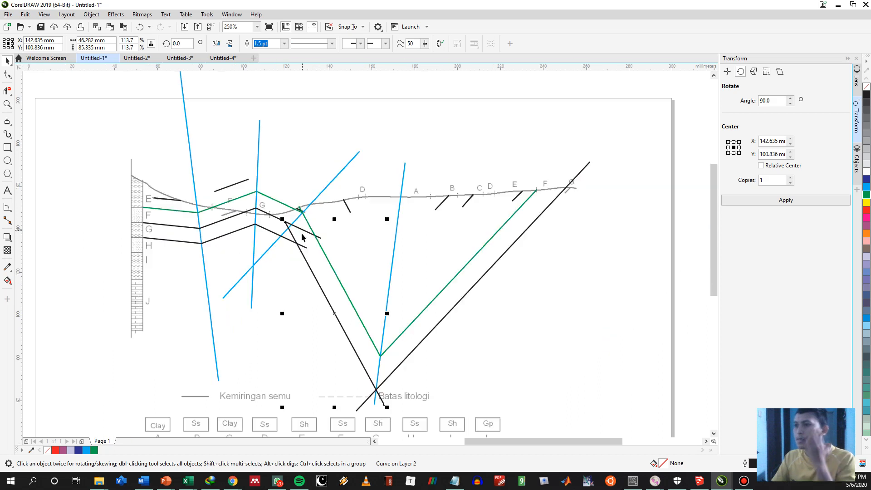
click(303, 235)
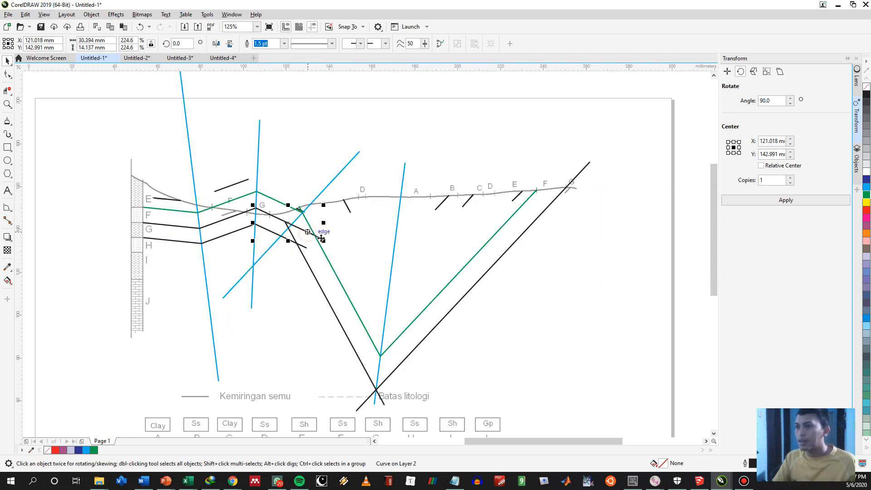
drag(325, 243, 288, 224)
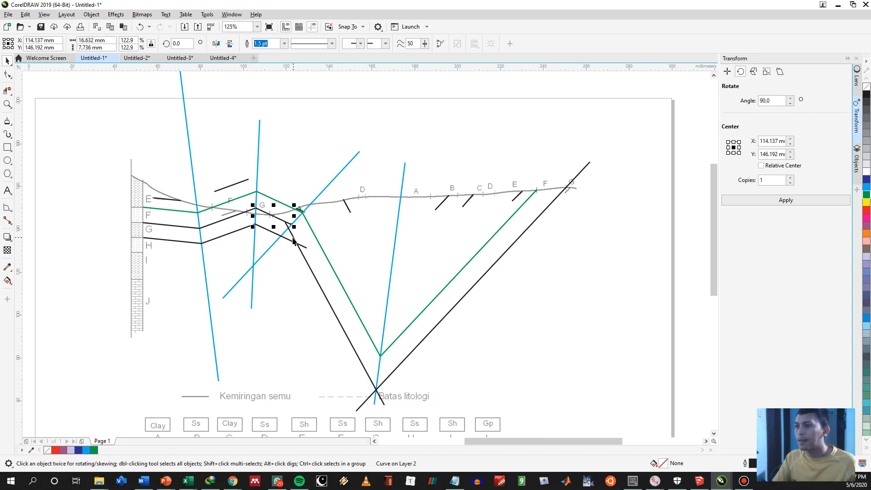
Trim the G/H segment back to the third blue line.
click(293, 240)
scroll(299, 247, up, 3)
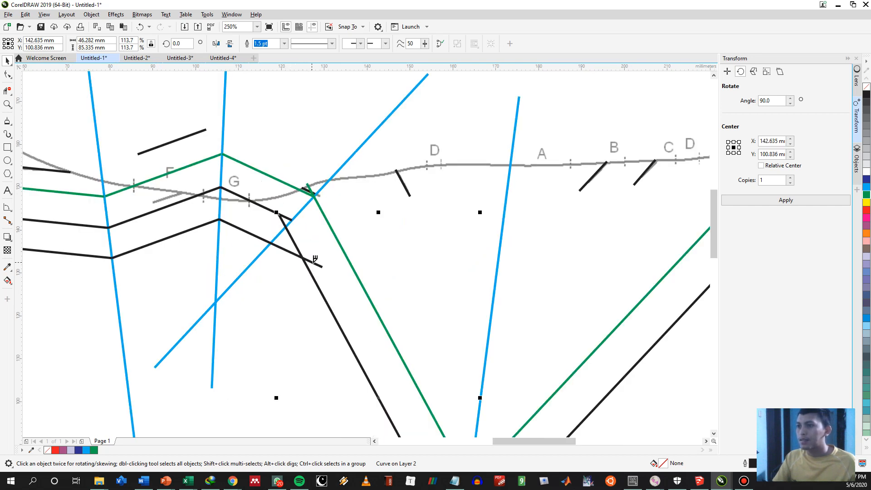
key(space)
click(320, 264)
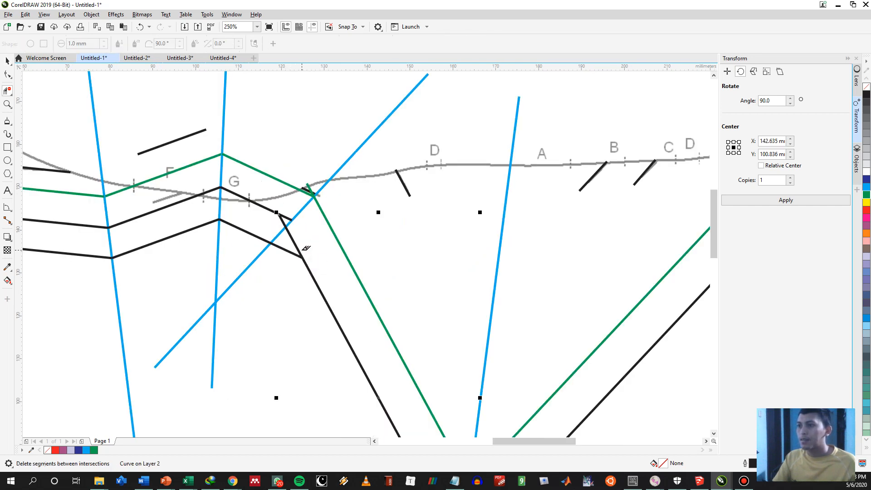
click(294, 251)
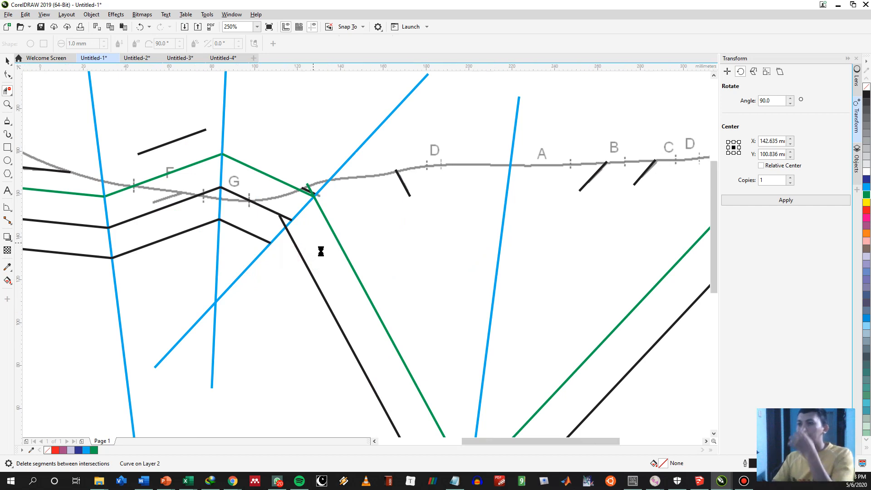
scroll(319, 249, down, 3)
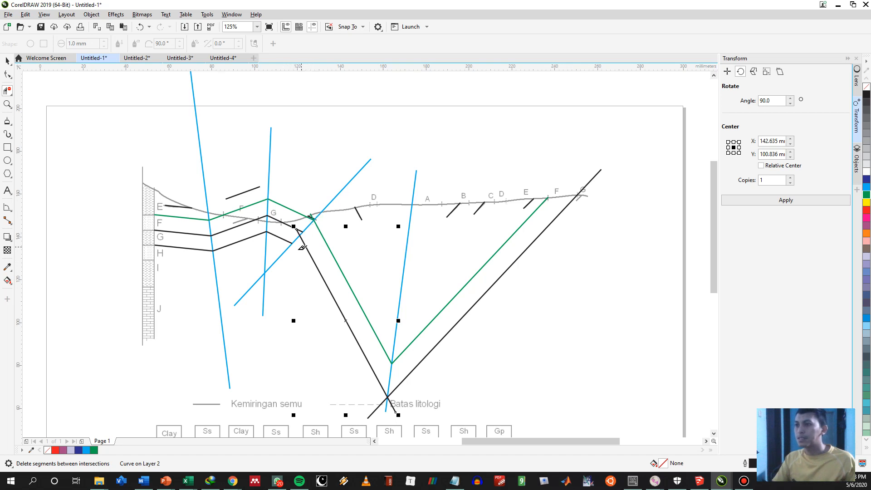
Draw a B-spline about 51 mm wide and 55 mm high from the ground surface through the green bend, curving down beyond the first blue line.
scroll(296, 240, up, 1)
drag(339, 227, 337, 206)
scroll(337, 206, down, 1)
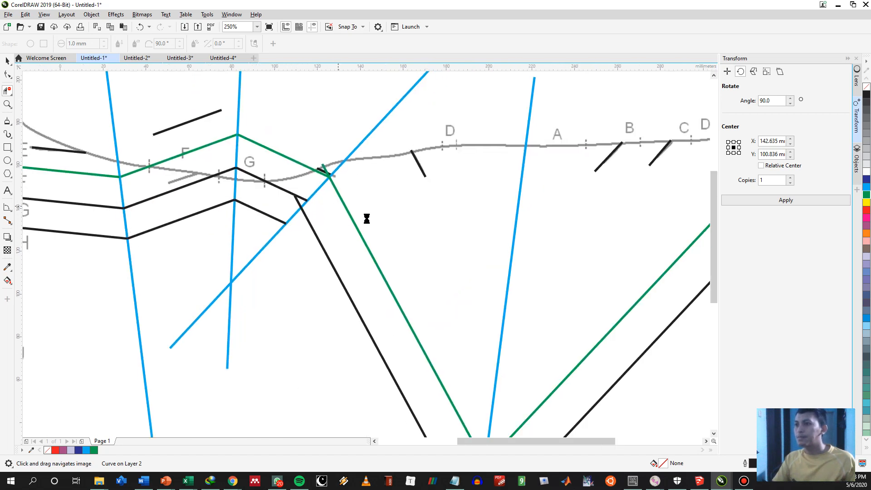
drag(401, 271, 395, 242)
drag(352, 159, 434, 160)
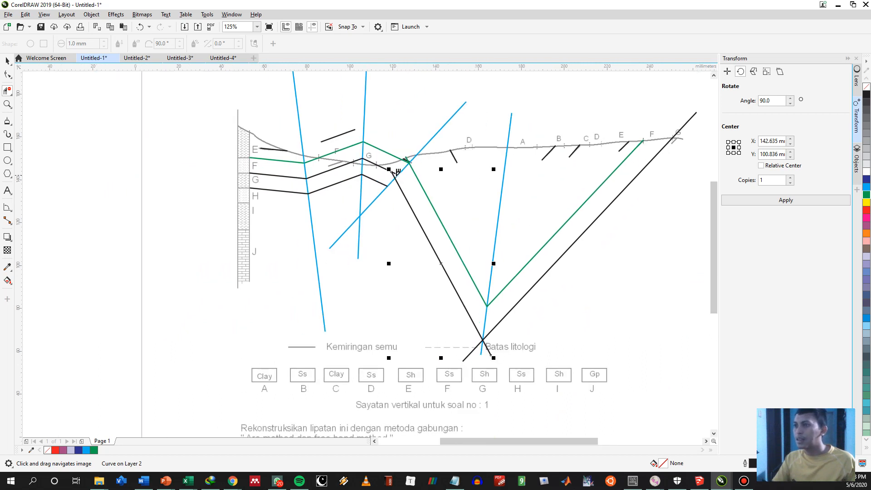
scroll(414, 167, up, 1)
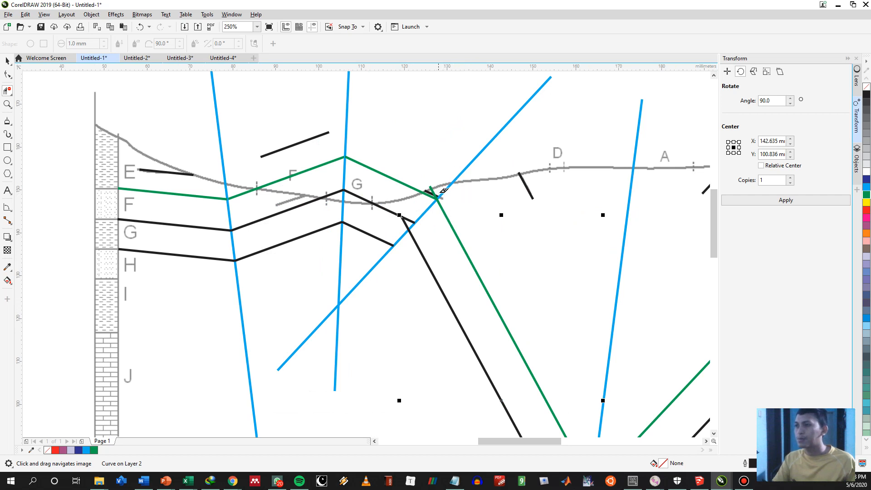
key(F5)
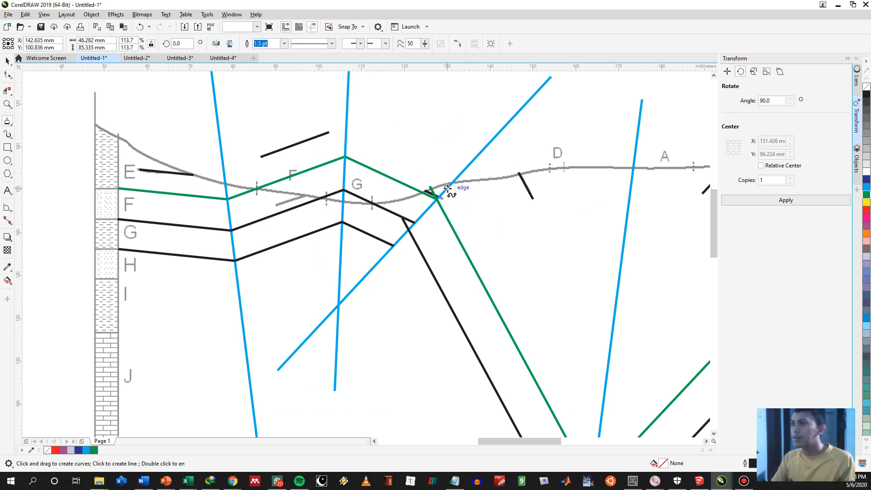
click(444, 188)
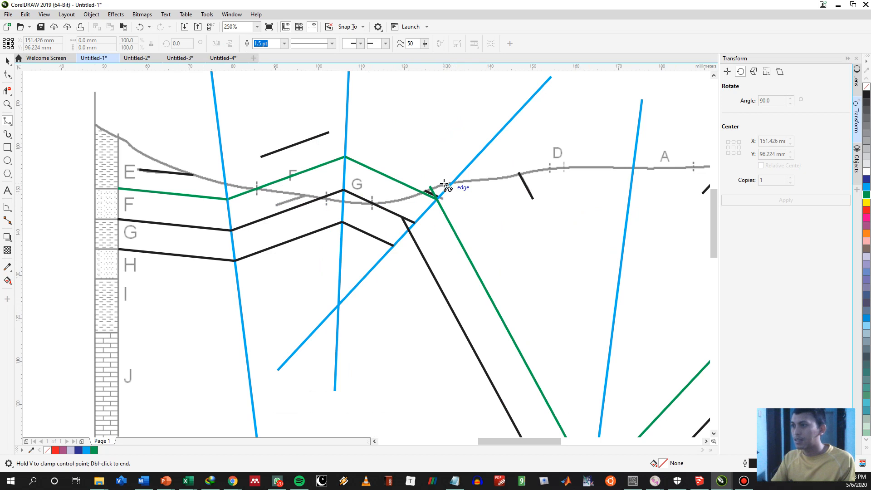
click(427, 225)
click(403, 266)
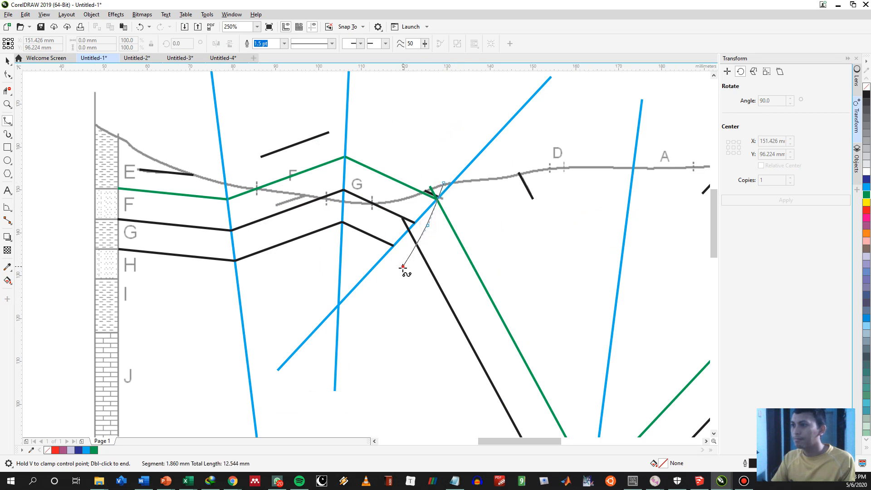
click(368, 309)
click(314, 356)
click(258, 387)
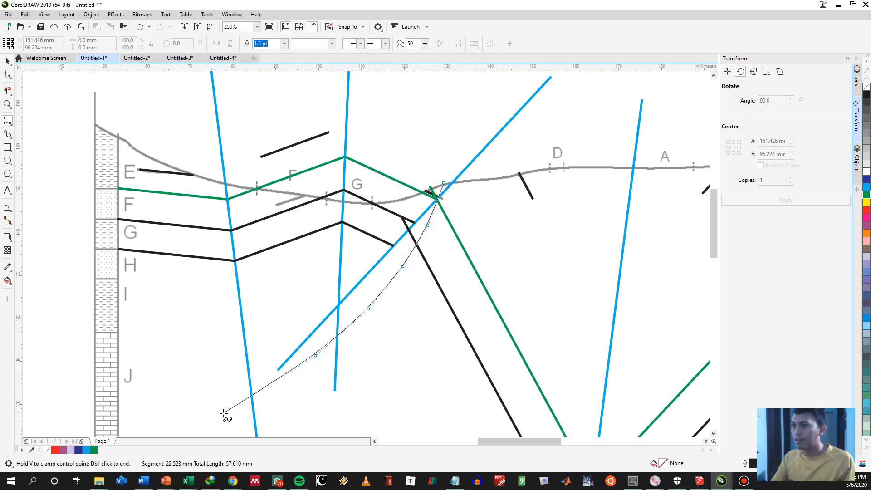
drag(342, 337, 451, 272)
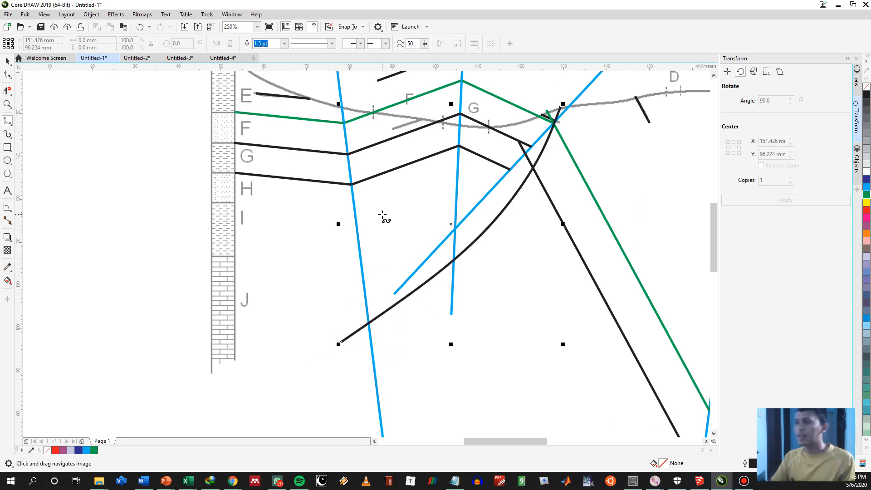
Shorten the third blue line to 87.0%, ending at the green bend, and trim the steep F/G segment above the new curve.
scroll(515, 297, up, 1)
scroll(484, 209, up, 1)
scroll(484, 209, down, 2)
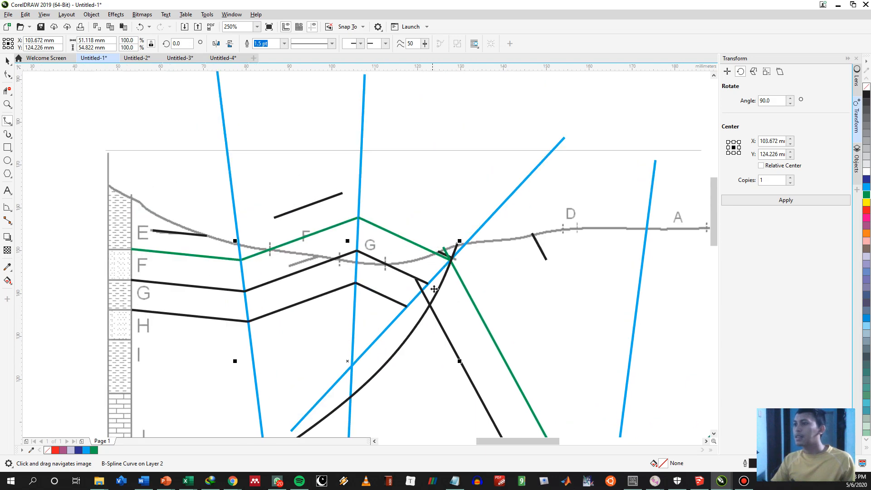
key(space)
drag(474, 306, 416, 290)
drag(488, 242, 367, 205)
scroll(361, 205, down, 2)
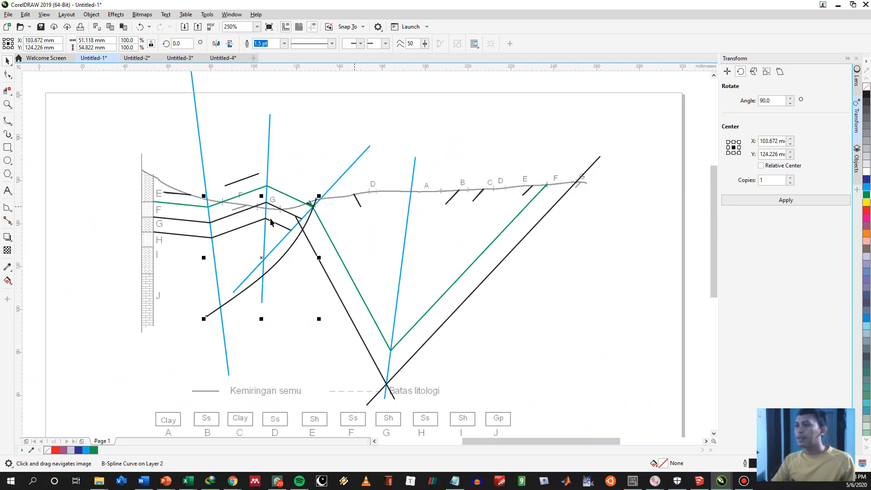
scroll(308, 222, up, 2)
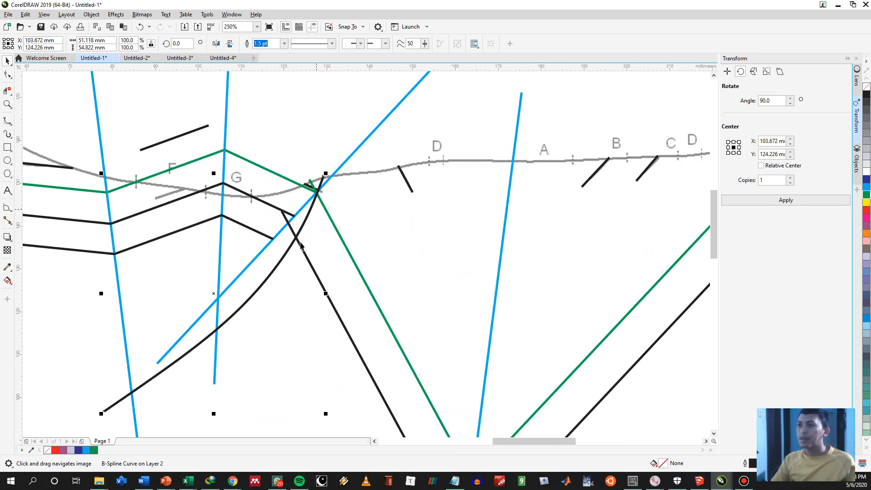
drag(310, 184, 426, 212)
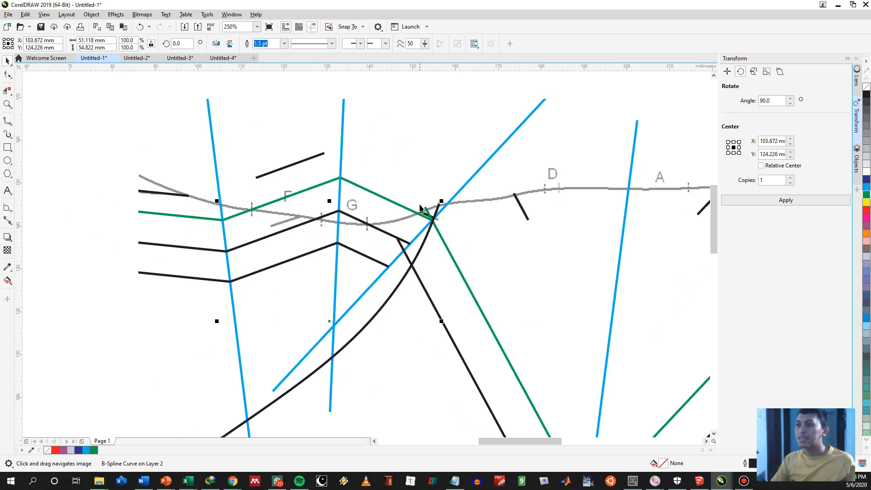
click(385, 272)
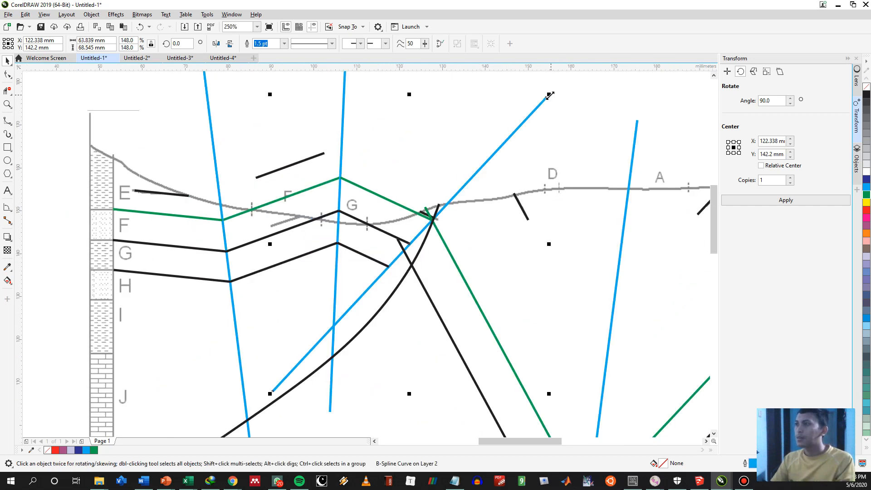
drag(506, 146, 411, 265)
click(438, 233)
click(481, 238)
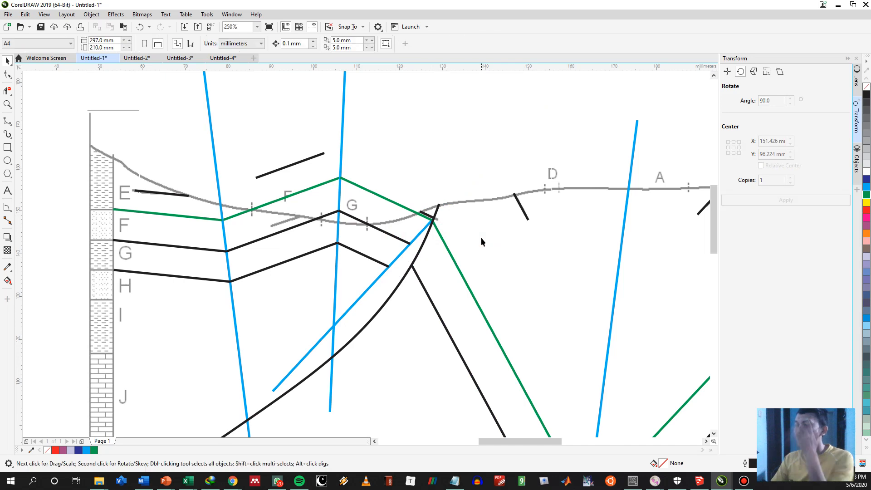
Trim the overhanging ends of both F/G limbs below their crossing on the fourth blue line.
scroll(506, 235, down, 4)
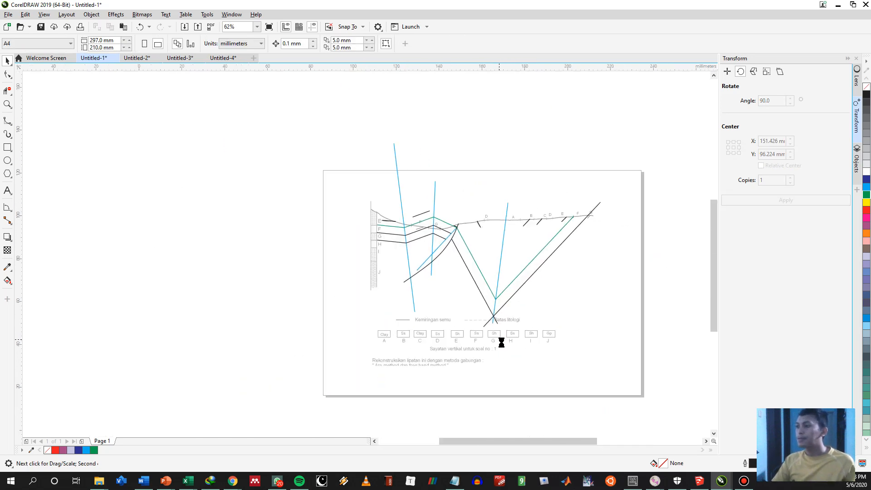
scroll(500, 342, up, 2)
scroll(486, 322, up, 2)
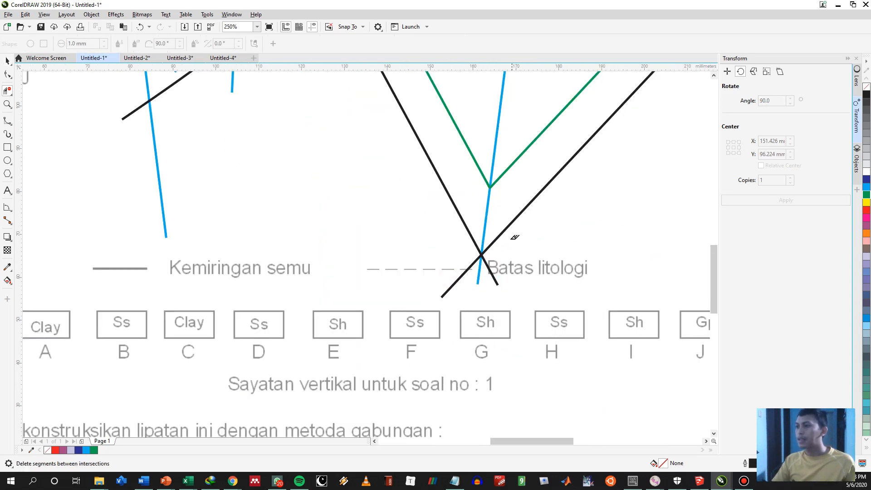
scroll(421, 251, down, 1)
drag(388, 200, 377, 324)
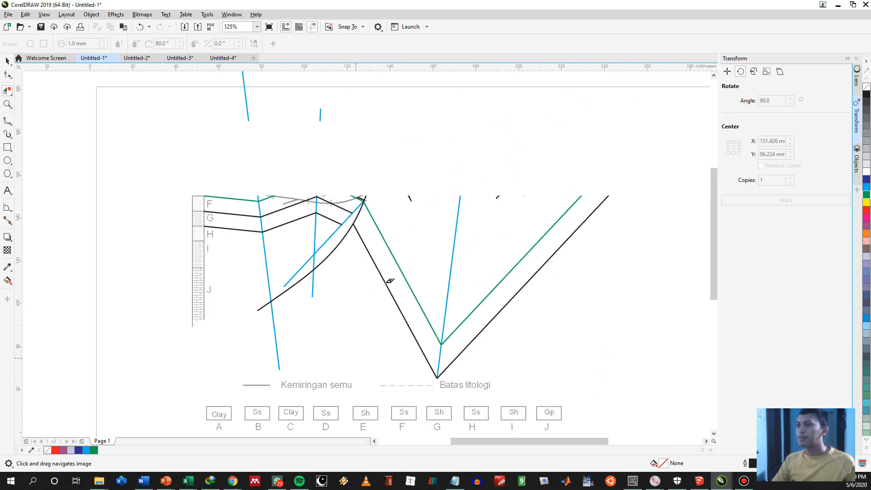
Try deleting the first, second and fourth blue construction lines, and undo the deletion.
drag(399, 233, 434, 271)
scroll(370, 282, up, 1)
key(space)
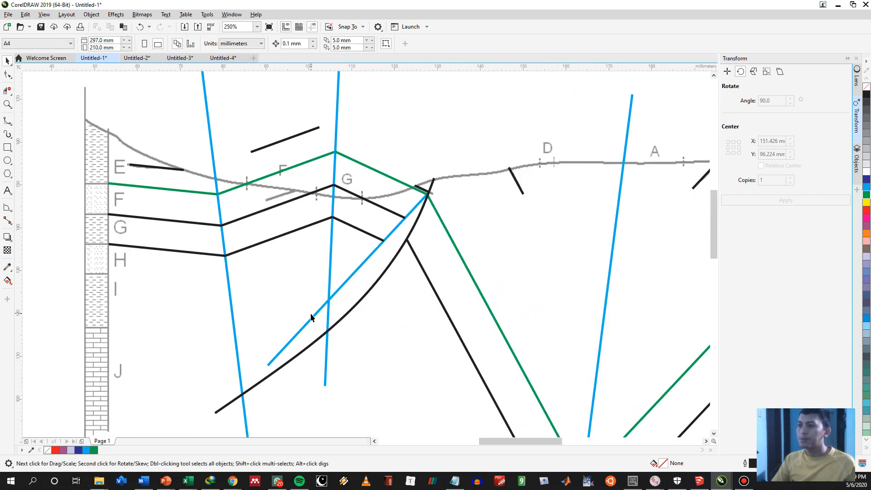
click(295, 335)
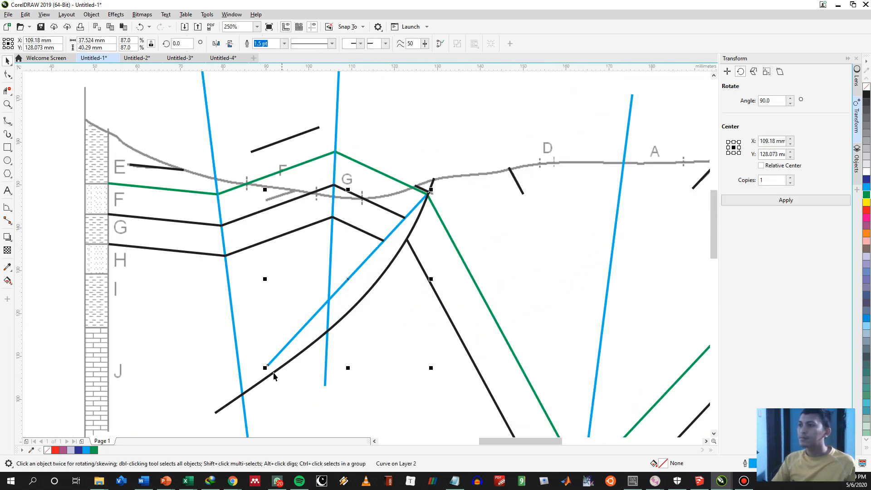
scroll(382, 300, down, 1)
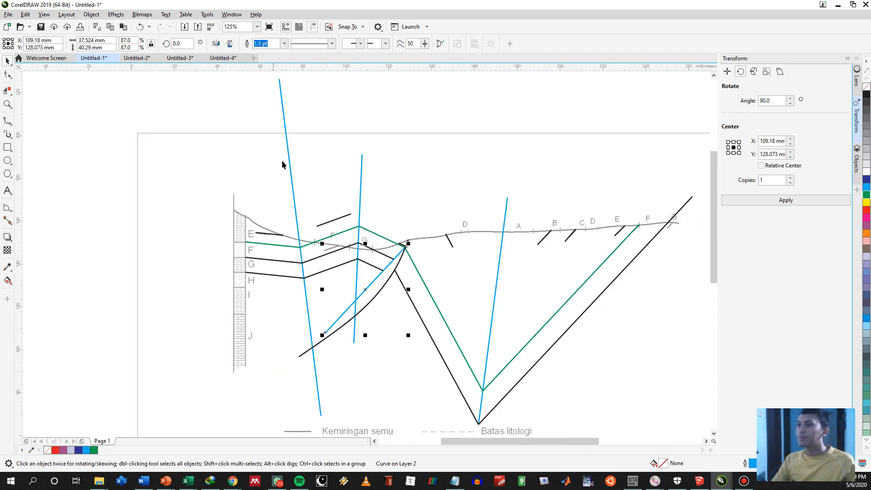
click(290, 166)
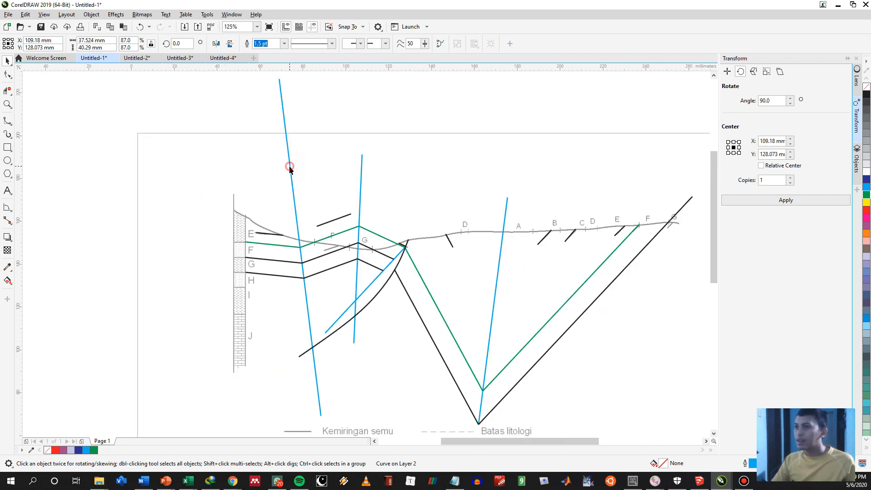
shift+click(362, 177)
shift+click(498, 269)
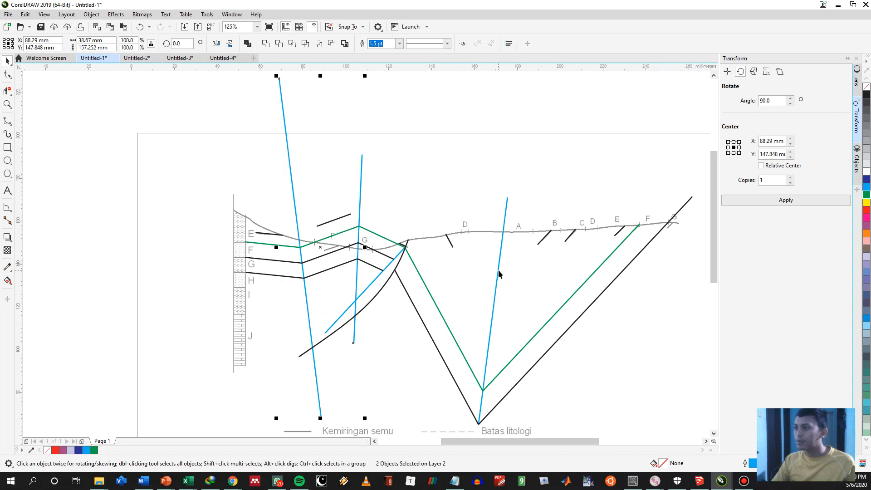
key(Delete)
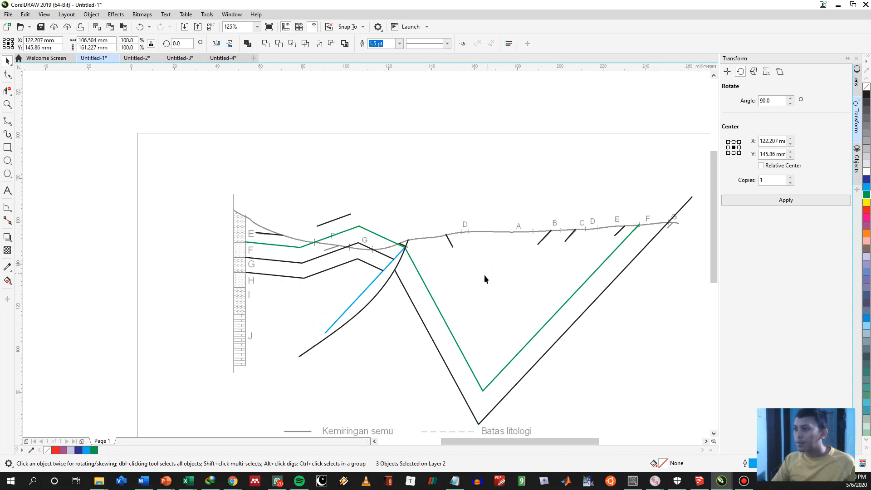
key(ctrl+z)
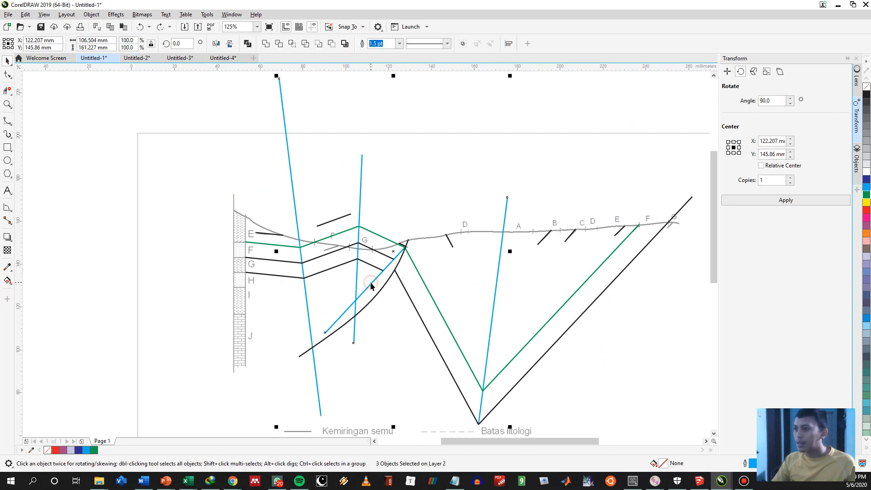
Group all four blue construction lines and cut the group from Layer 2.
key(Delete)
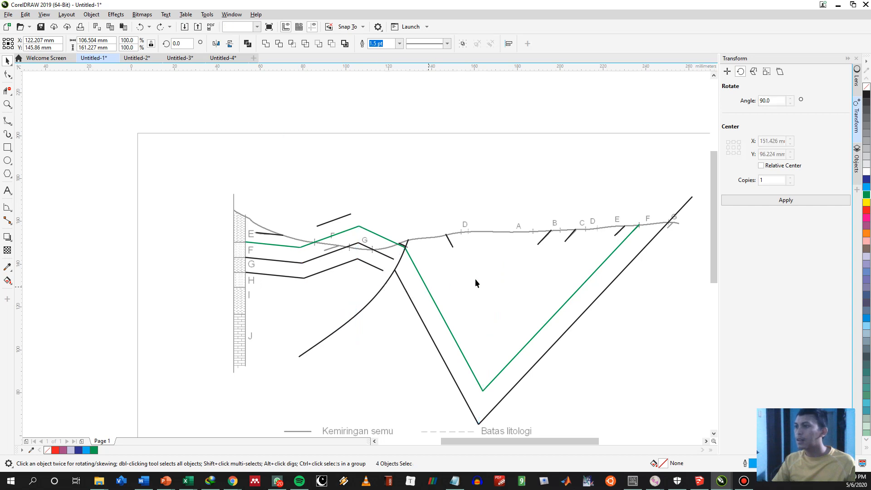
key(ctrl+z)
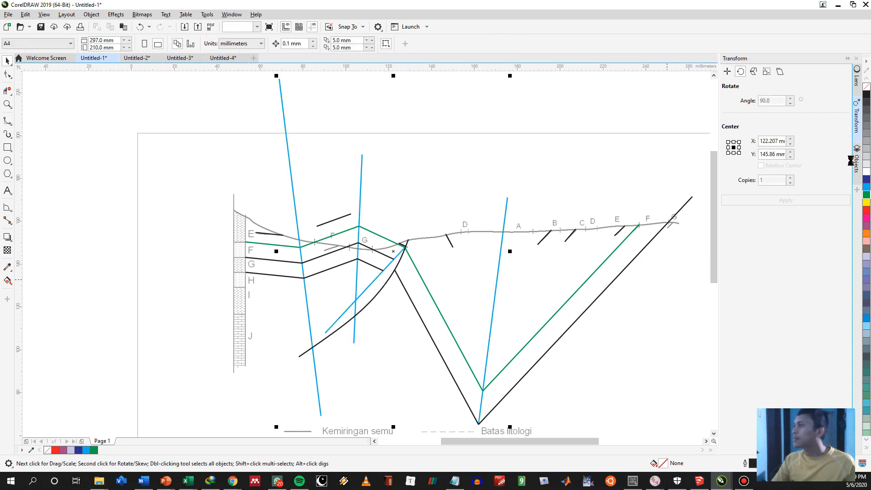
key(Delete)
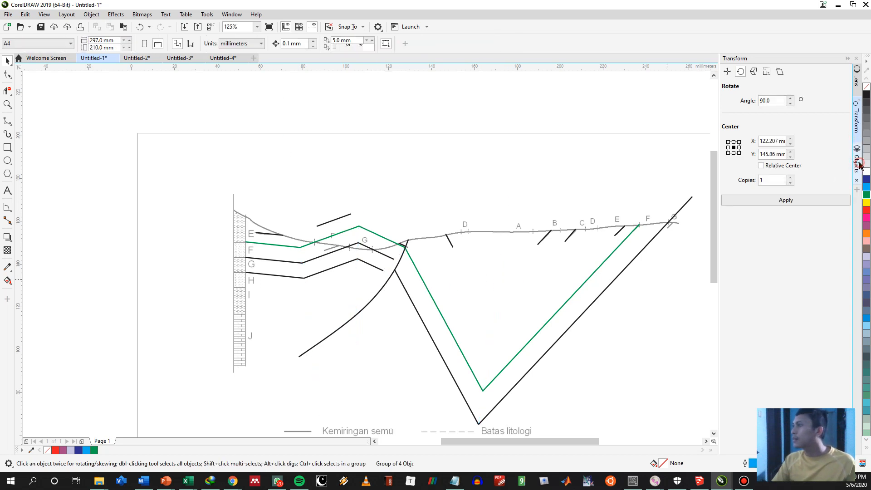
Add a new layer above Layer 2 and paste the grouped blue construction lines onto it.
click(857, 166)
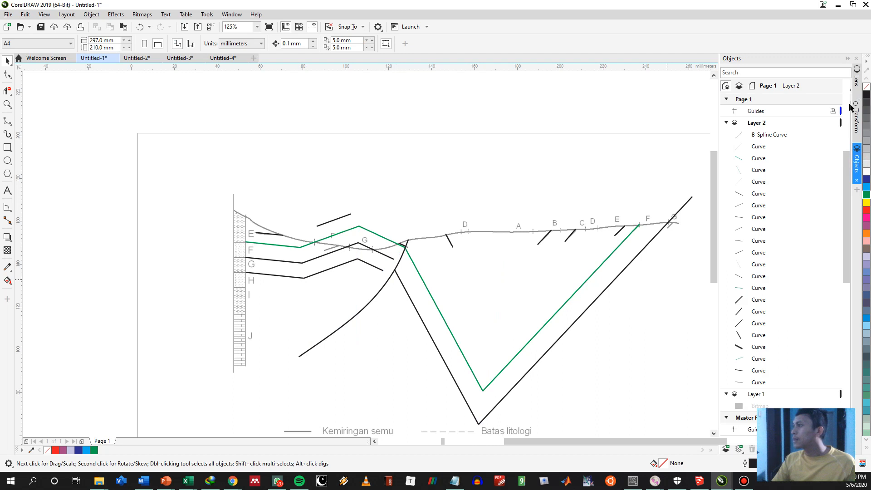
click(856, 155)
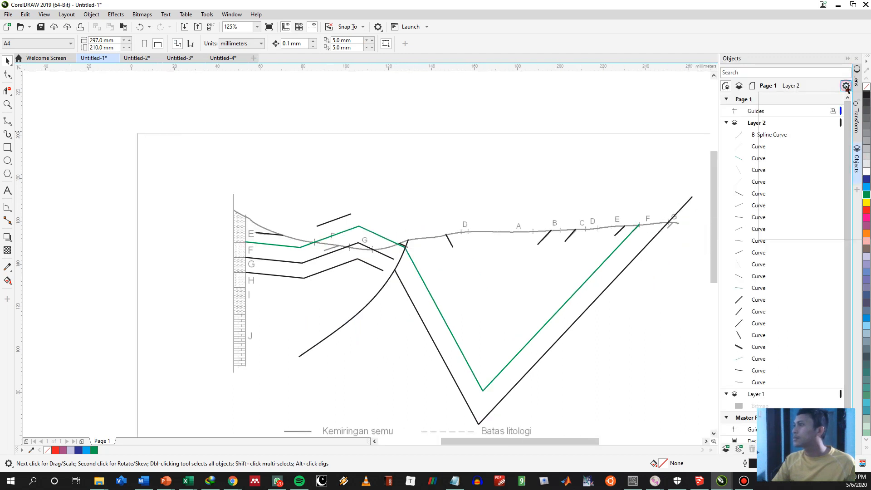
click(846, 86)
click(725, 87)
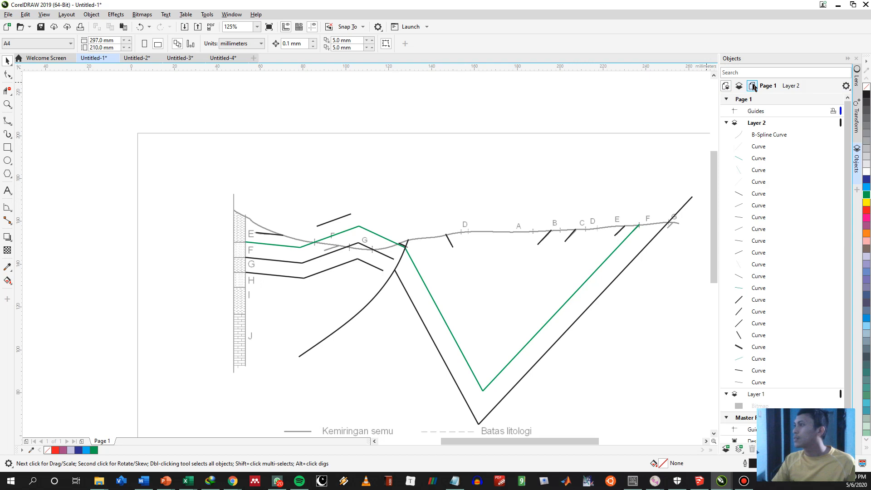
click(725, 448)
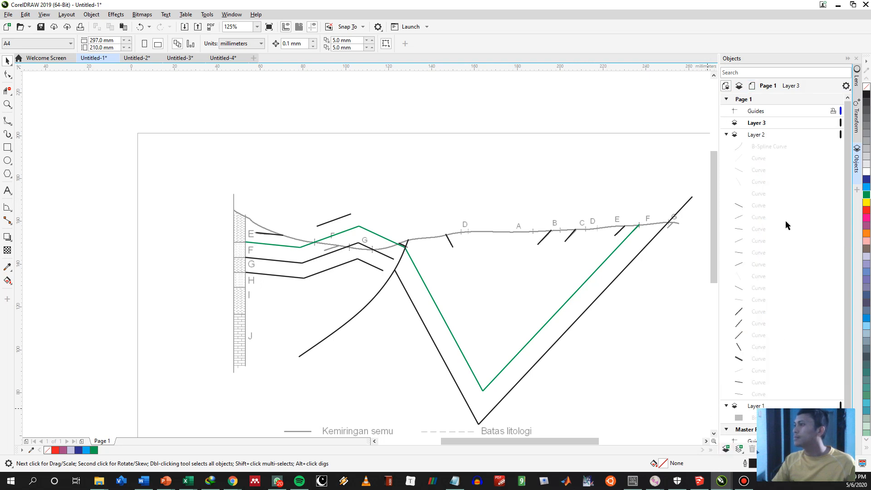
key(ctrl+v)
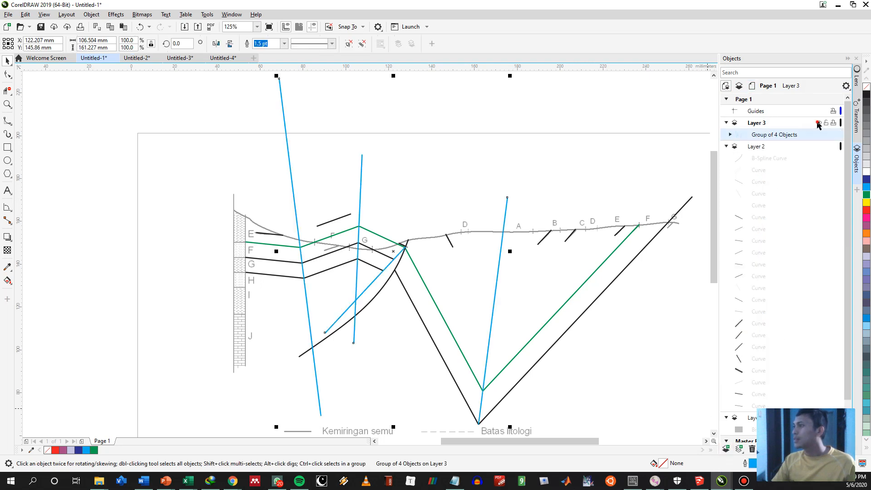
Hide the layer holding the blue construction lines and make Layer 2 the active layer.
click(694, 151)
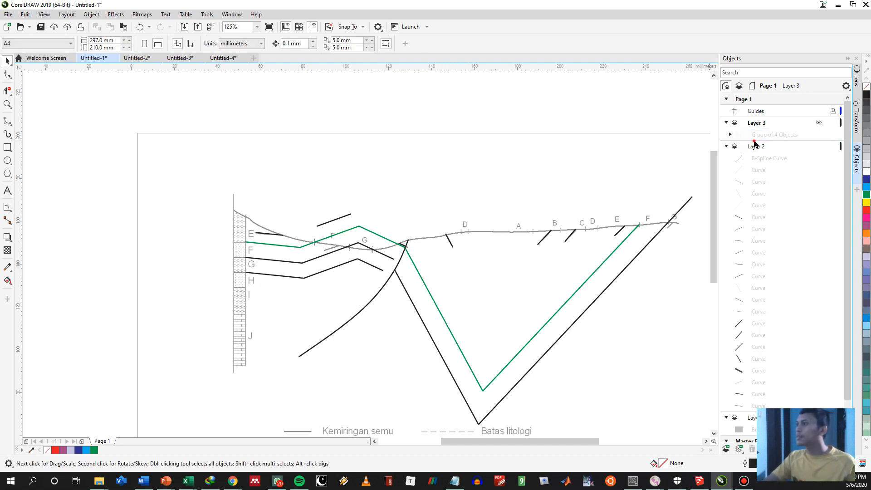
click(756, 148)
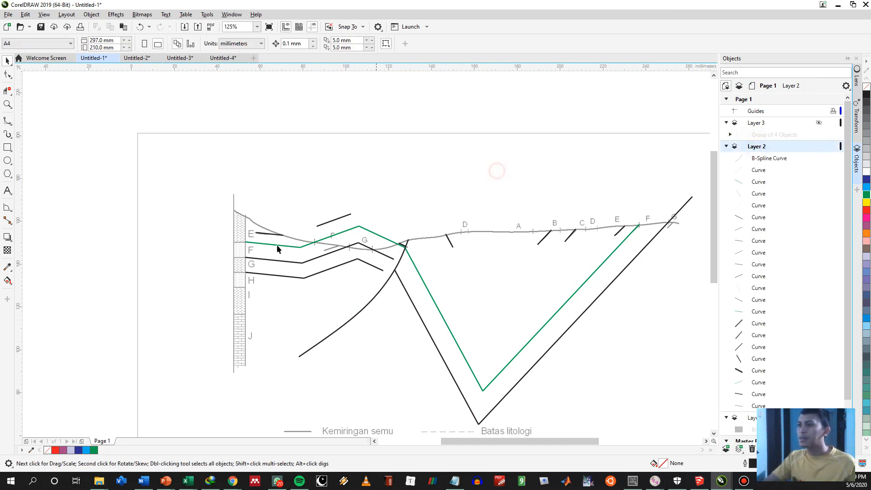
scroll(294, 259, up, 2)
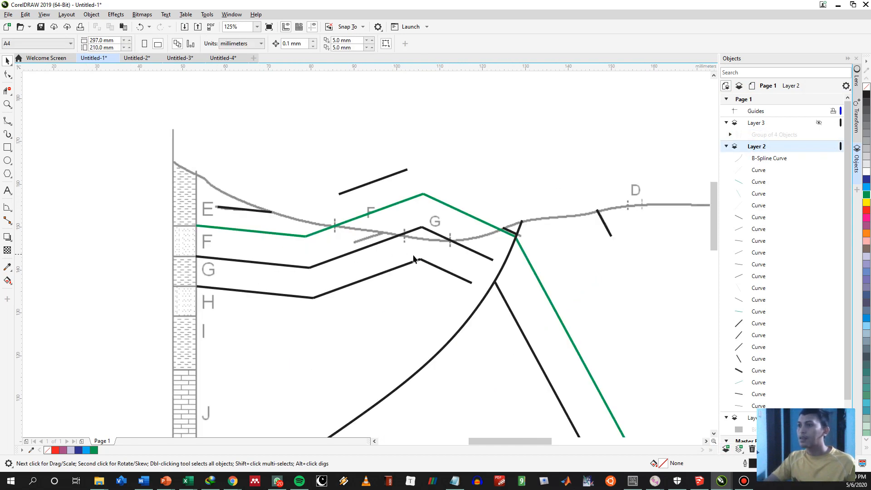
Extend the two black boundary lines east of the fold crest beyond the curved line, and trim off the parts that overshoot it.
click(461, 279)
drag(473, 284, 494, 295)
click(492, 259)
drag(493, 262, 510, 270)
key(x)
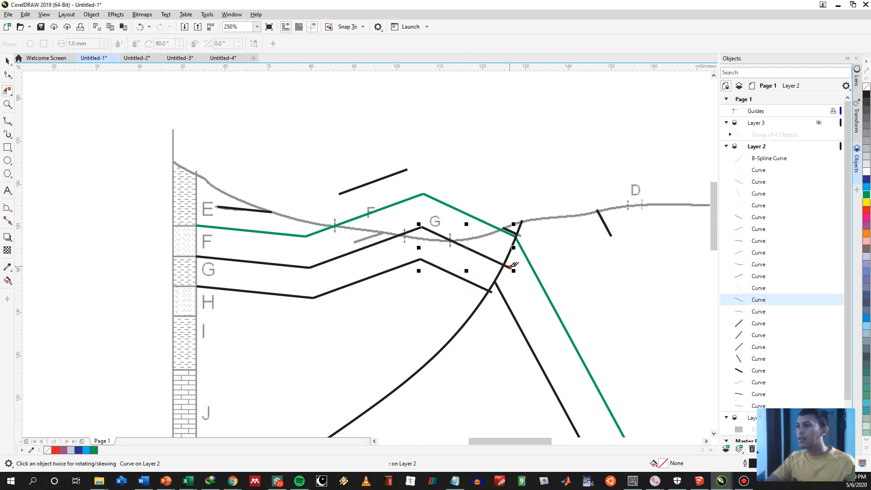
click(491, 292)
click(510, 267)
Show Layer 3 again, make Layer 2 active, and trim the two steep western blue construction lines where they pass below the curved line.
click(818, 122)
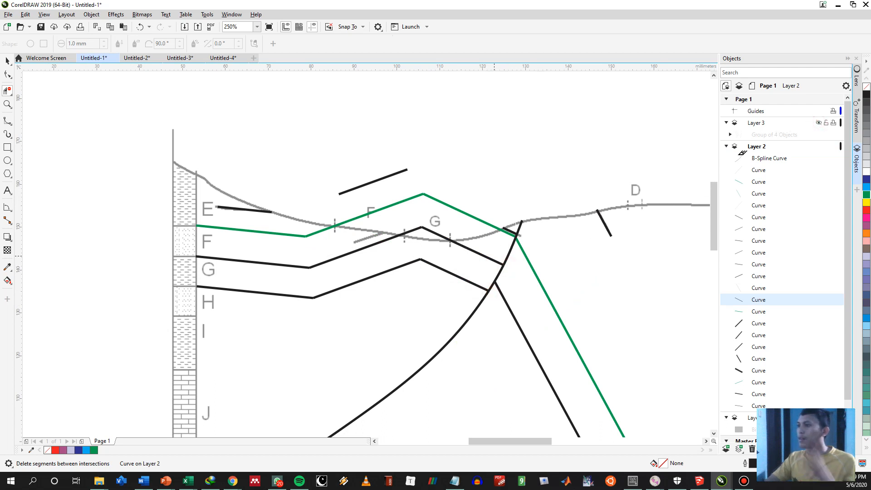
click(764, 148)
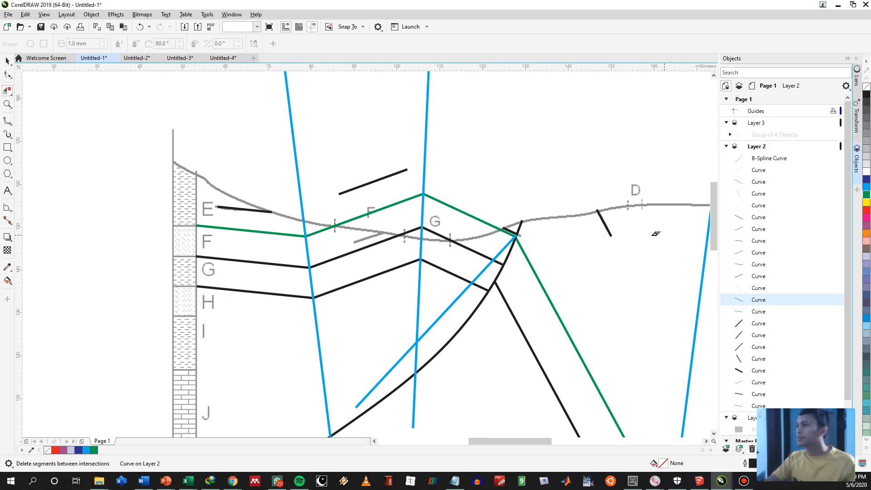
scroll(515, 243, down, 3)
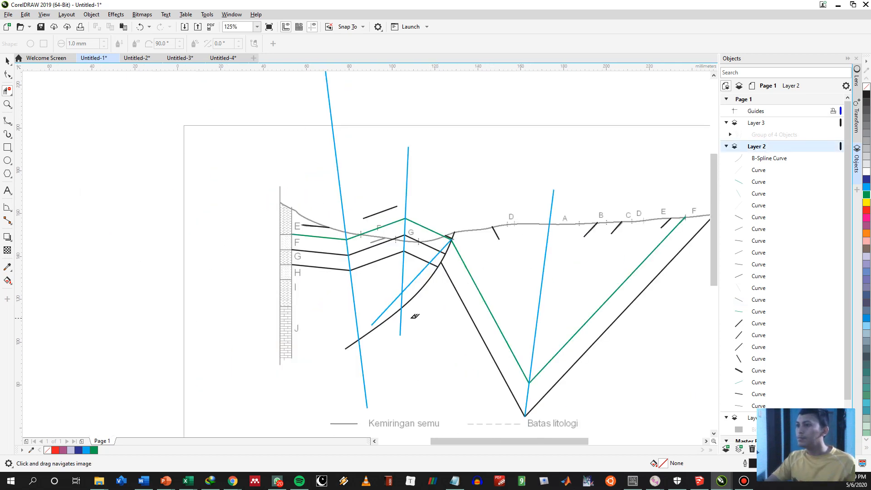
click(400, 323)
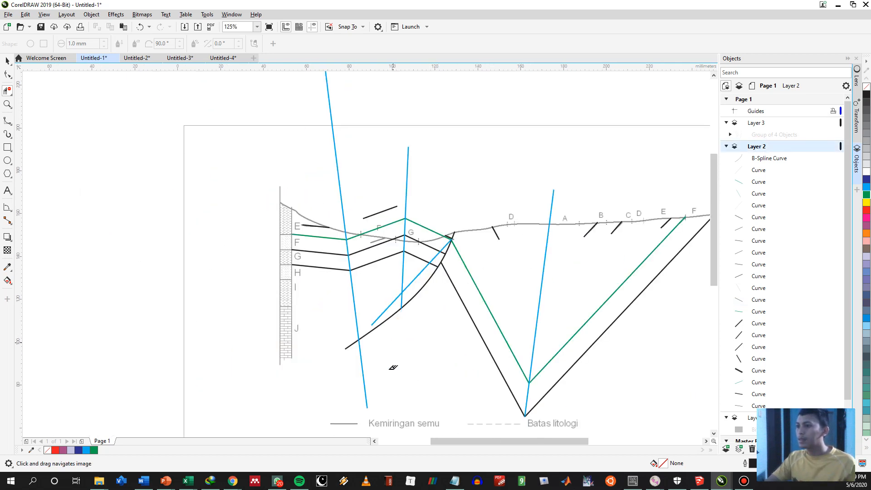
click(359, 351)
key(space)
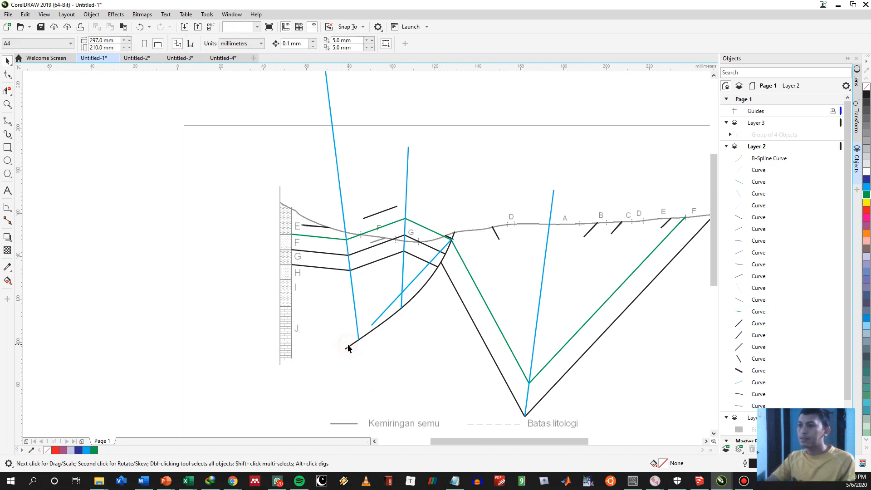
Extend the curved boundary line from its lower end with the B-Spline tool, flattening it out to beyond the stratigraphic column.
double_click(349, 346)
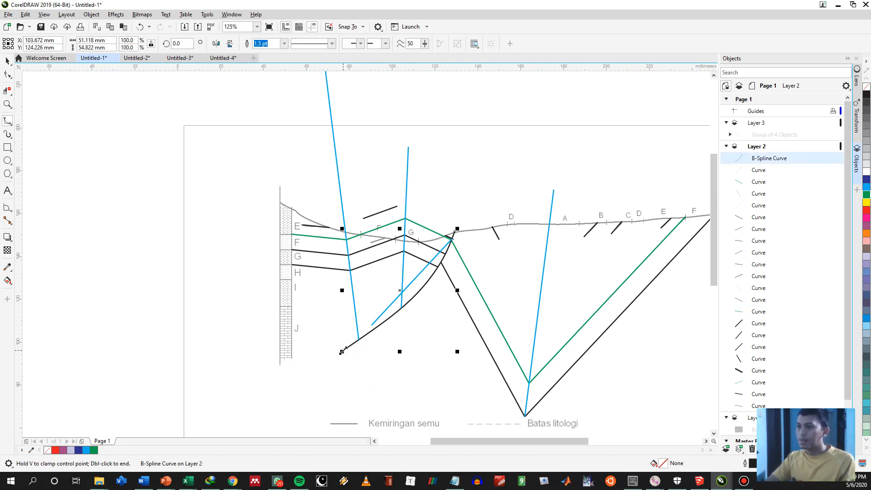
click(7, 120)
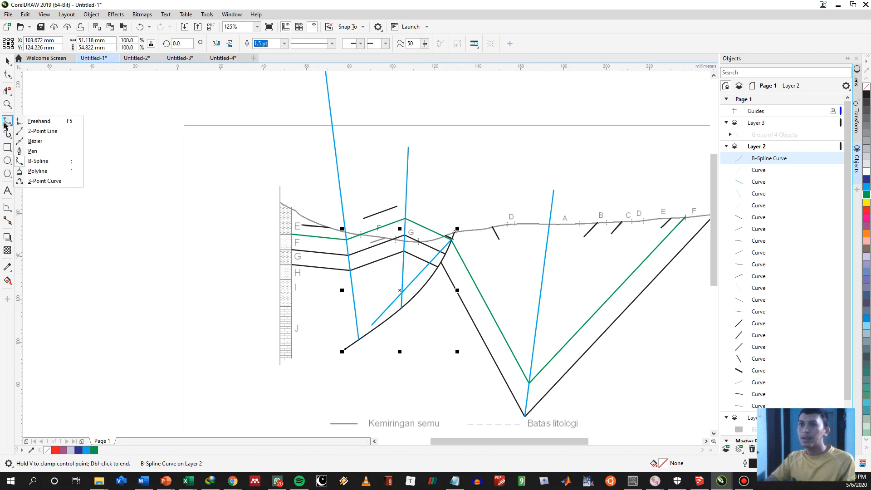
click(39, 163)
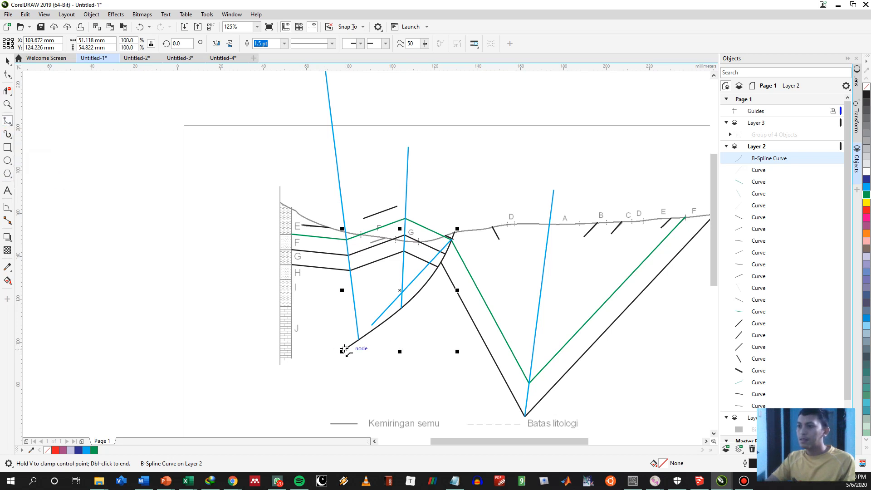
key(space)
click(421, 345)
click(397, 312)
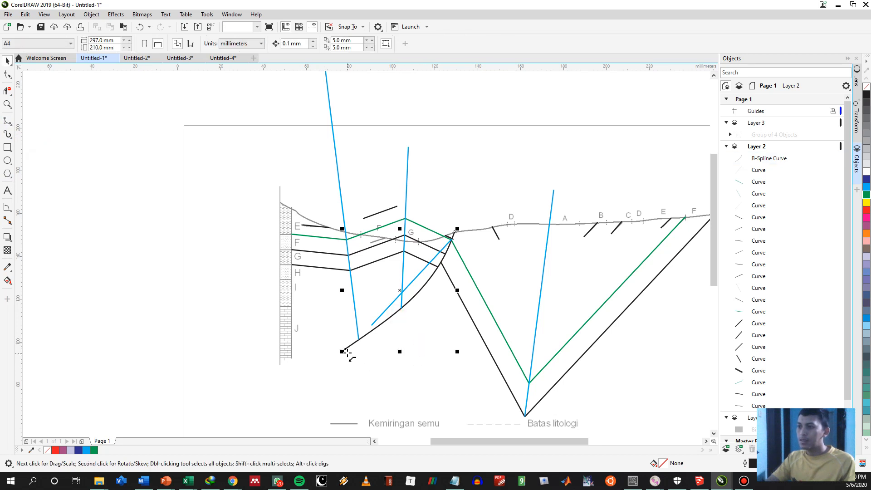
key(space)
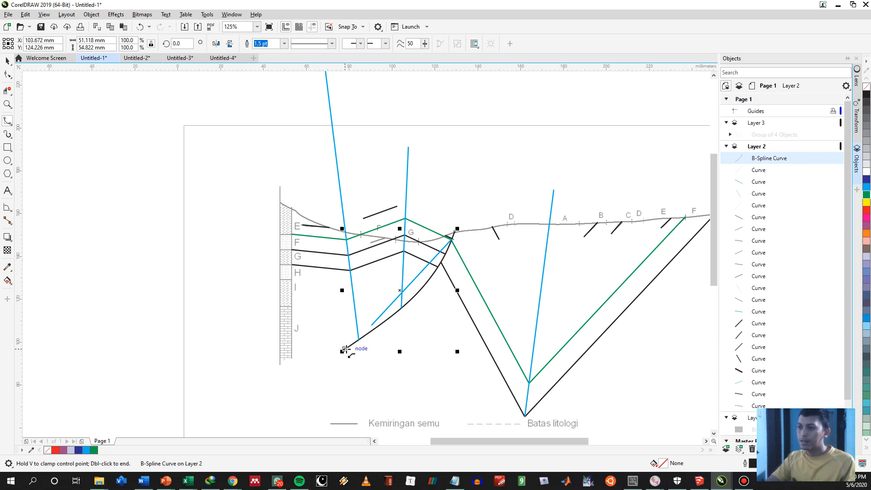
click(343, 349)
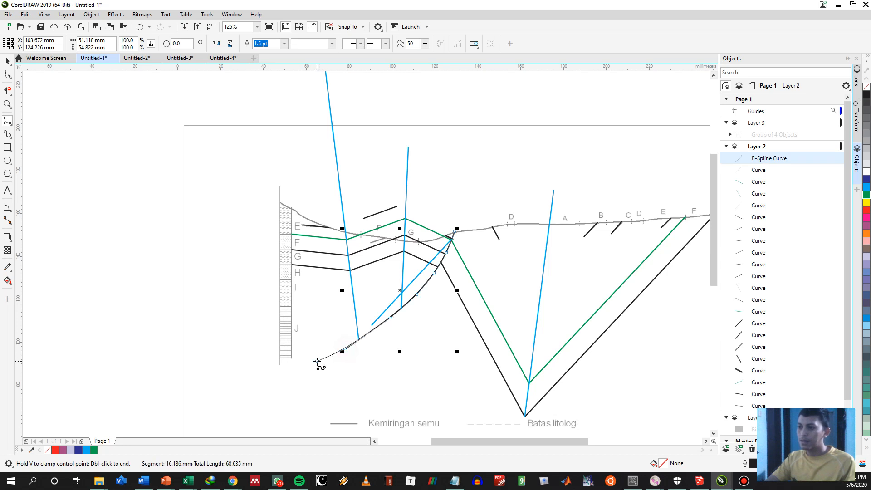
double_click(257, 368)
key(space)
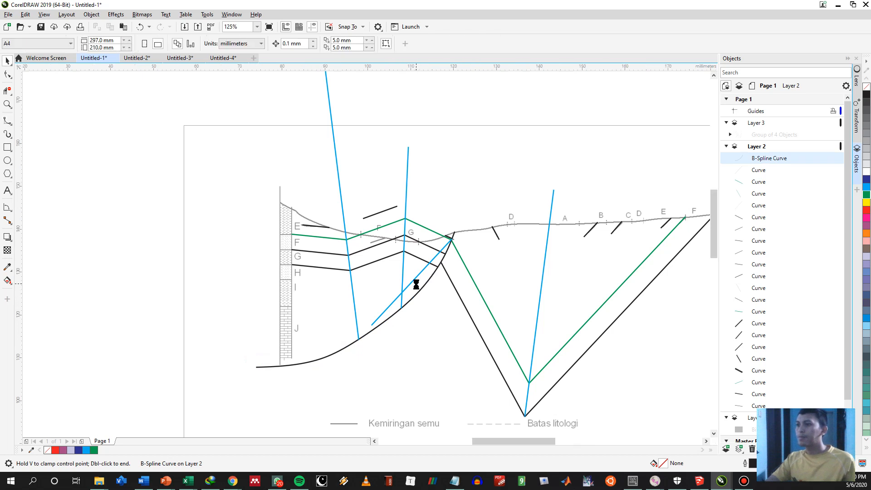
scroll(323, 282, down, 1)
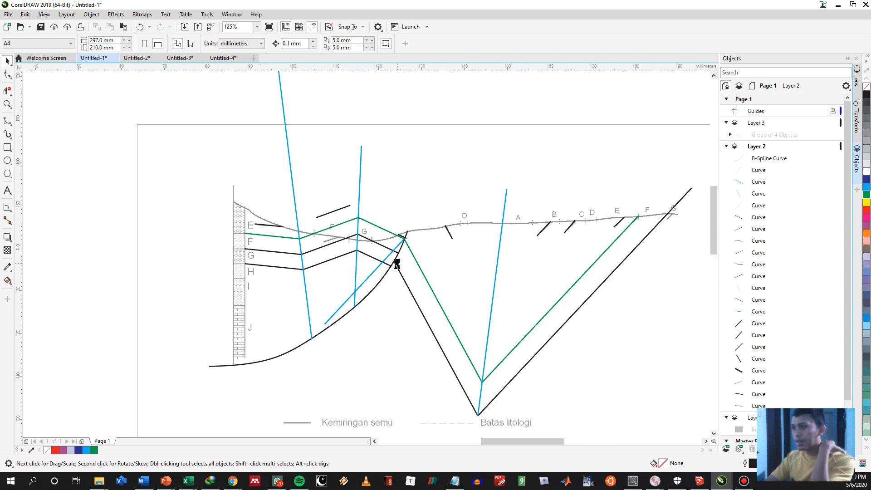
scroll(409, 245, up, 2)
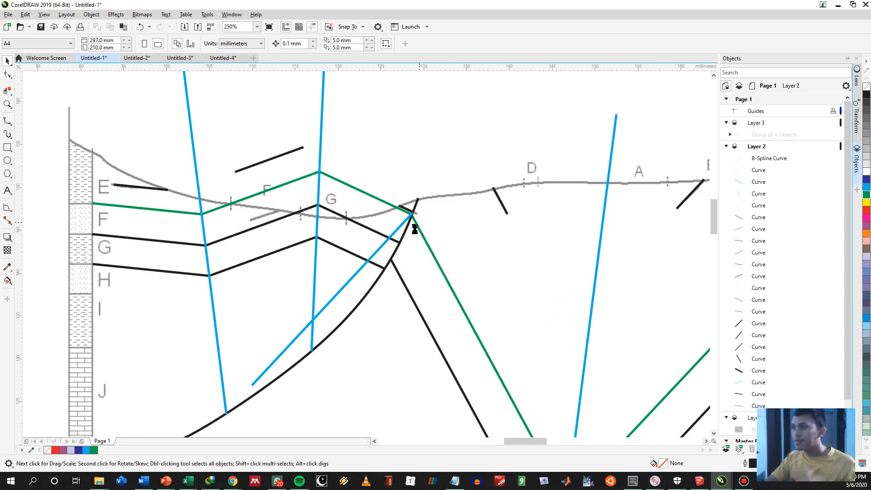
scroll(414, 228, up, 2)
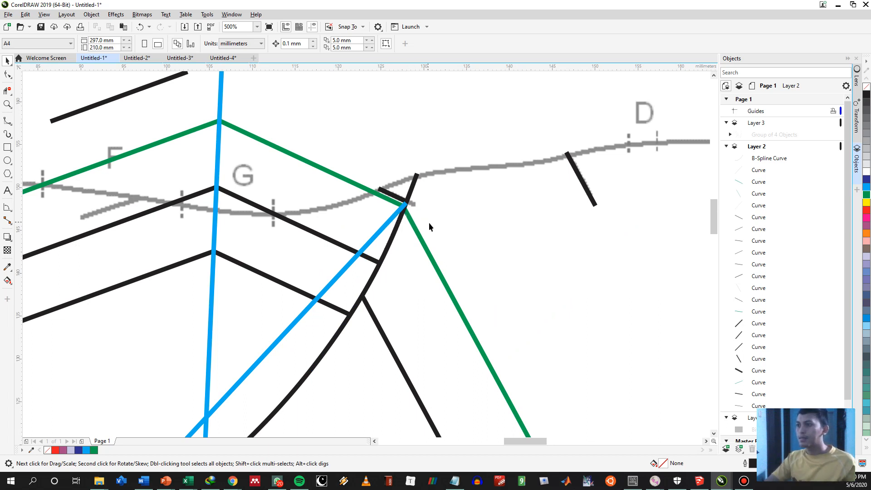
scroll(428, 222, down, 4)
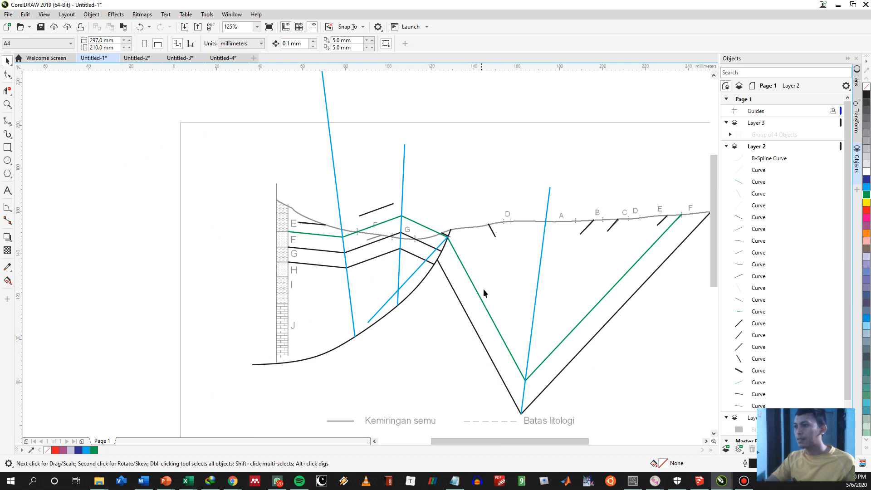
drag(506, 254, 473, 261)
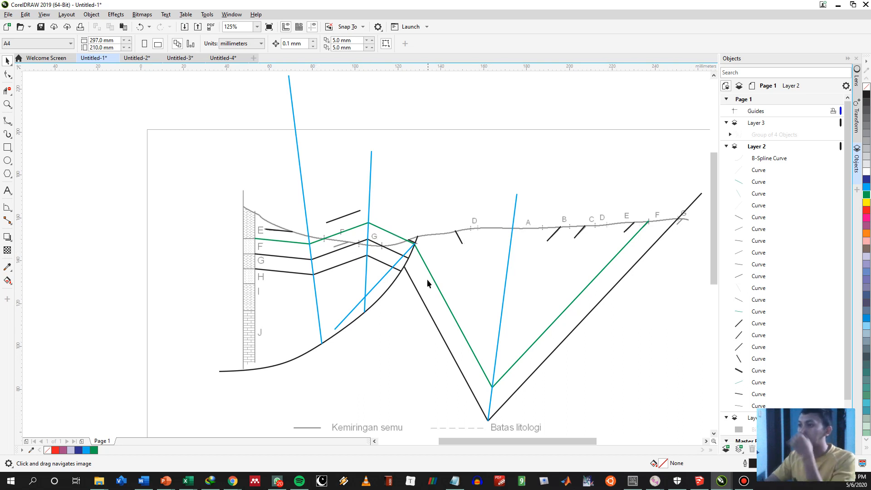
Move the left limb of the black V-shaped boundary upward, closer to the parallel green line, with its upper end crossing the curved line.
scroll(397, 252, up, 2)
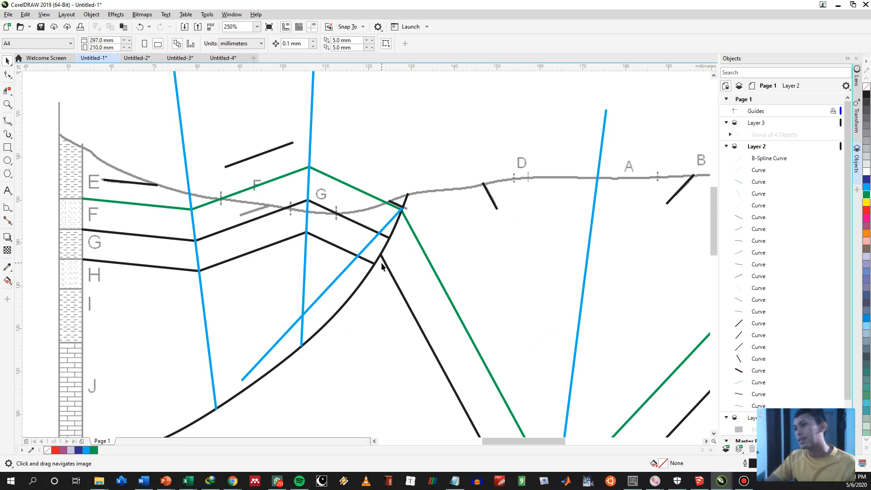
click(385, 263)
mouse_move(379, 250)
mouse_down()
mouse_move(364, 220)
mouse_move(379, 237)
mouse_up()
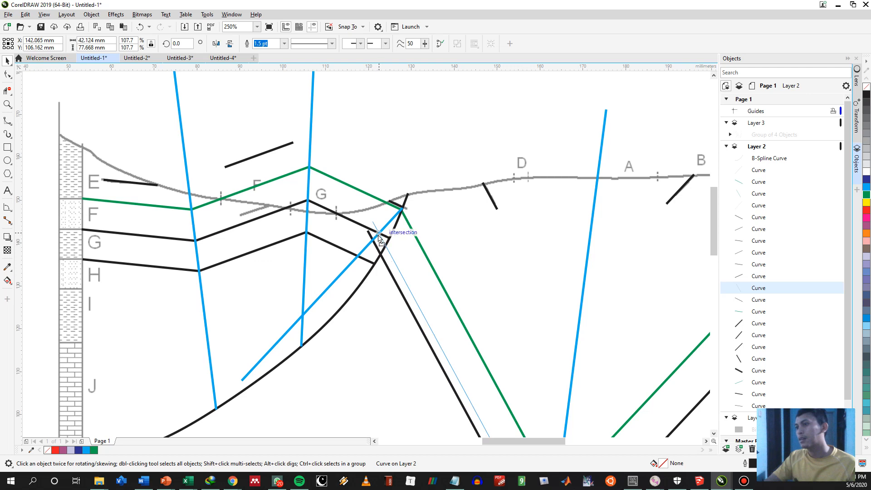
Move the right limb of the black V-shaped boundary upward to meet the lower end of the left limb.
scroll(517, 274, down, 2)
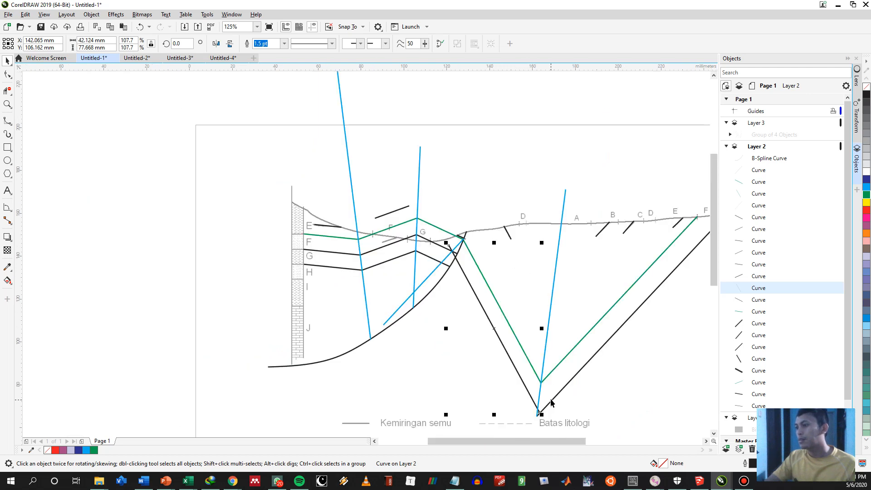
scroll(551, 402, down, 2)
click(543, 358)
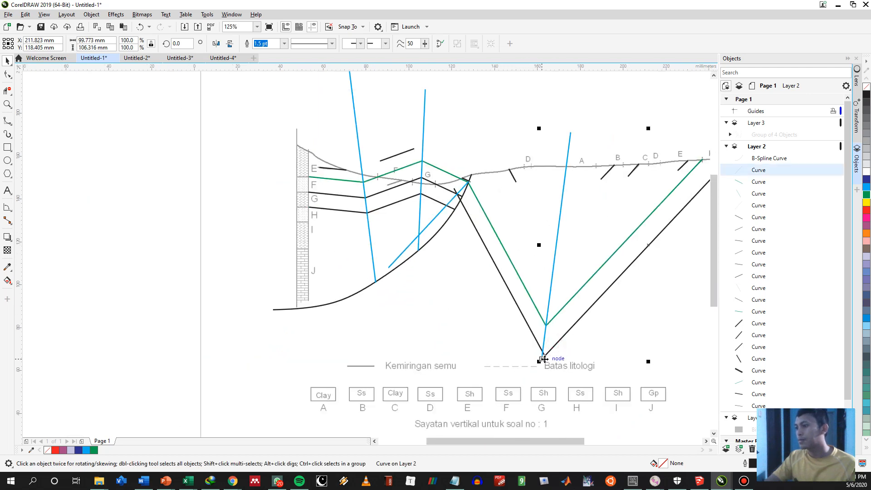
drag(543, 358, 541, 346)
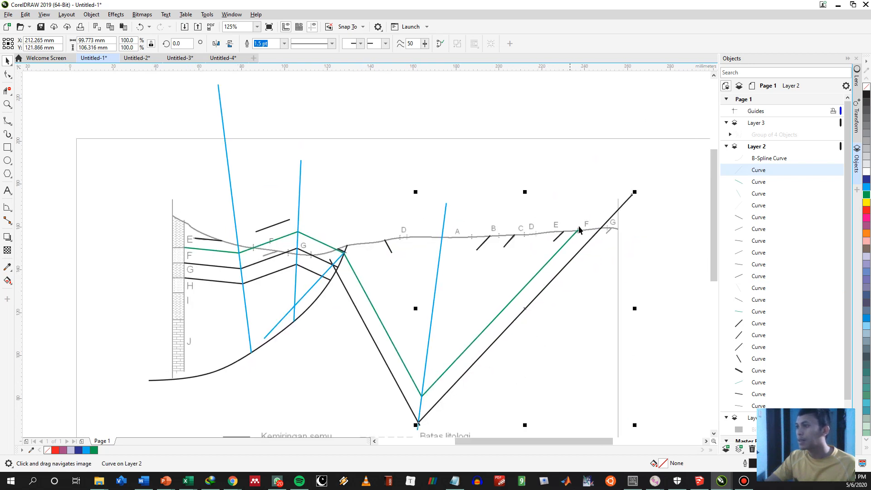